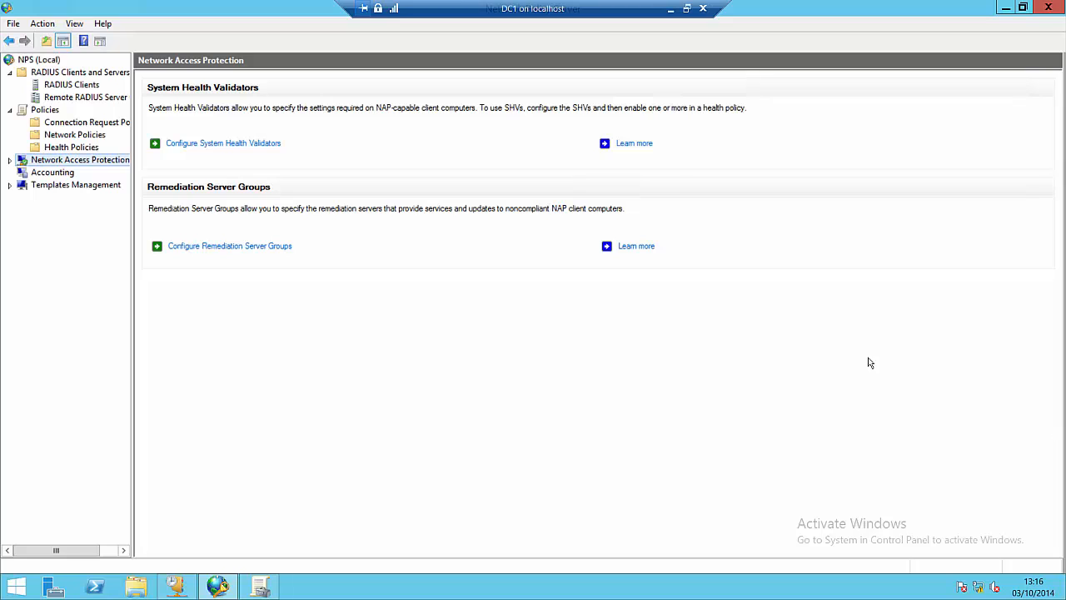
Step: Switch from Network Policies to the Connection Request Policies list with its single Windows authentication policy
{"action": "left_click", "coordinate": [94, 138]}
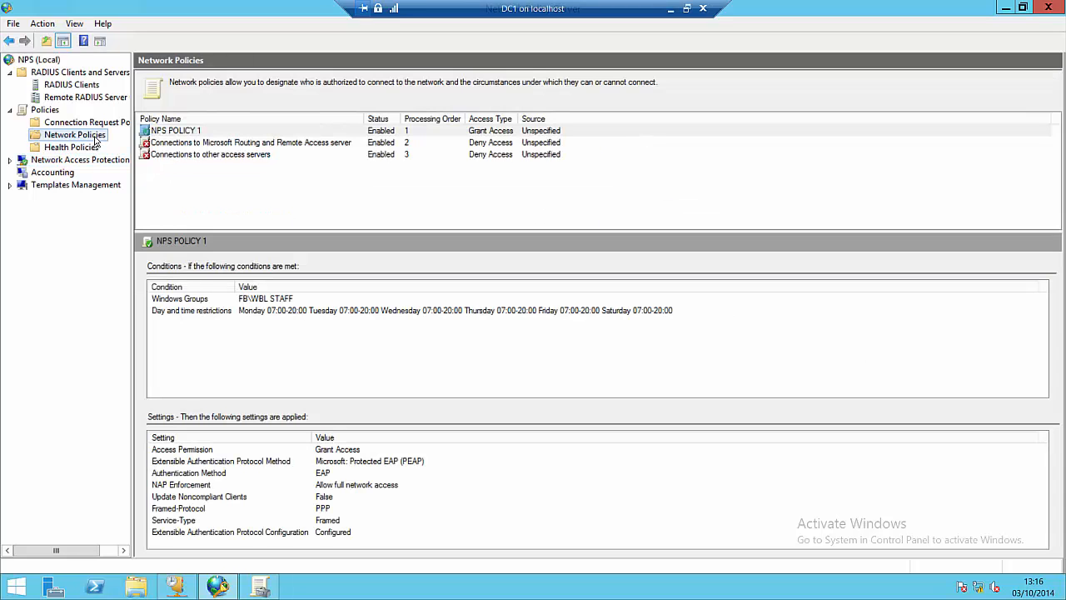
{"action": "left_click", "coordinate": [189, 176]}
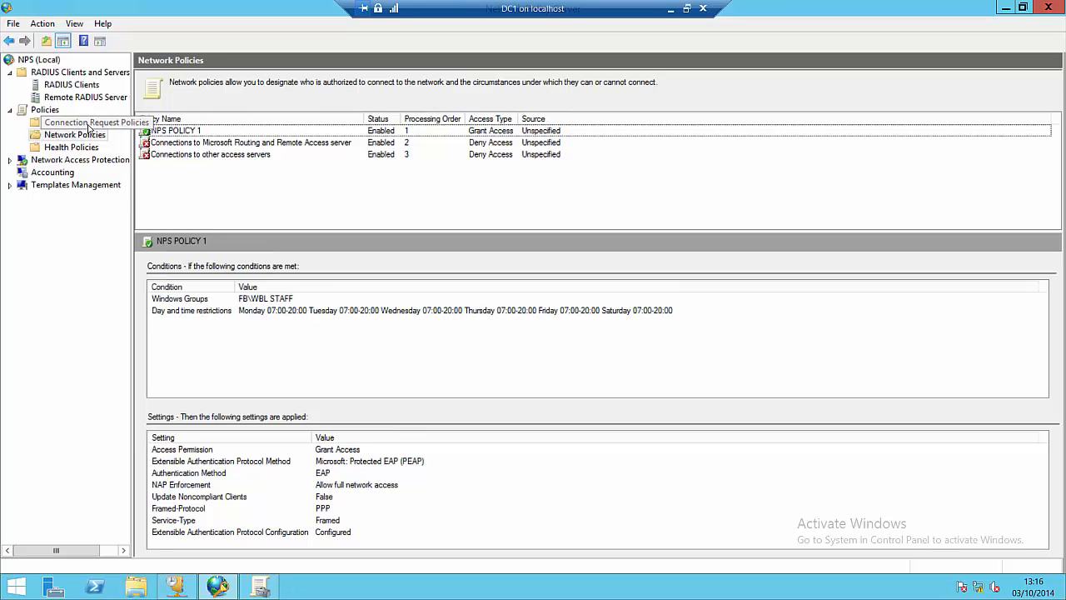
{"action": "left_click", "coordinate": [91, 127]}
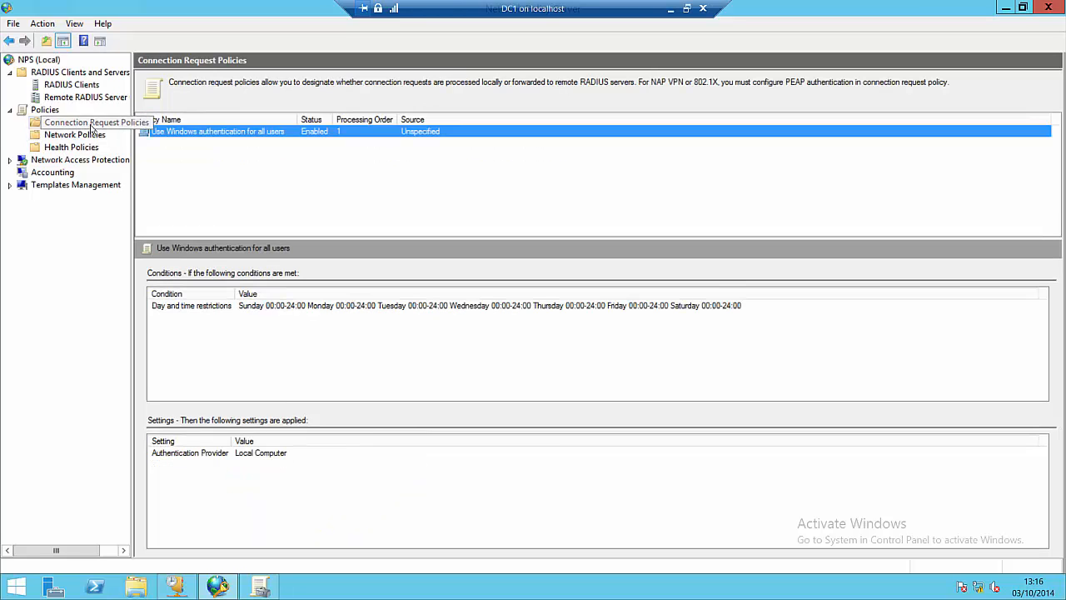
{"action": "left_click", "coordinate": [175, 178]}
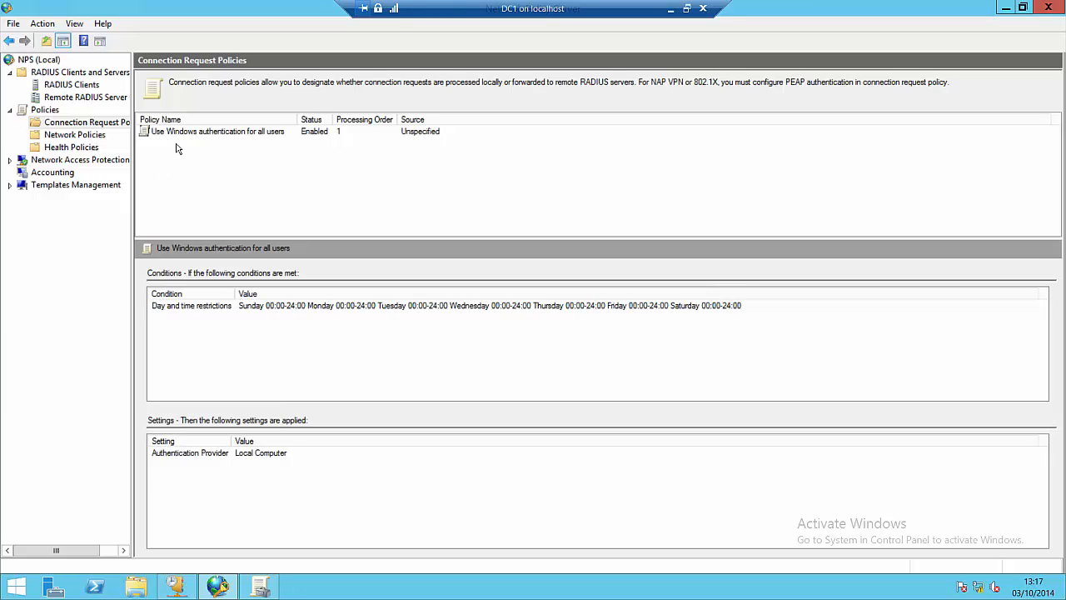
{"action": "left_click", "coordinate": [178, 137]}
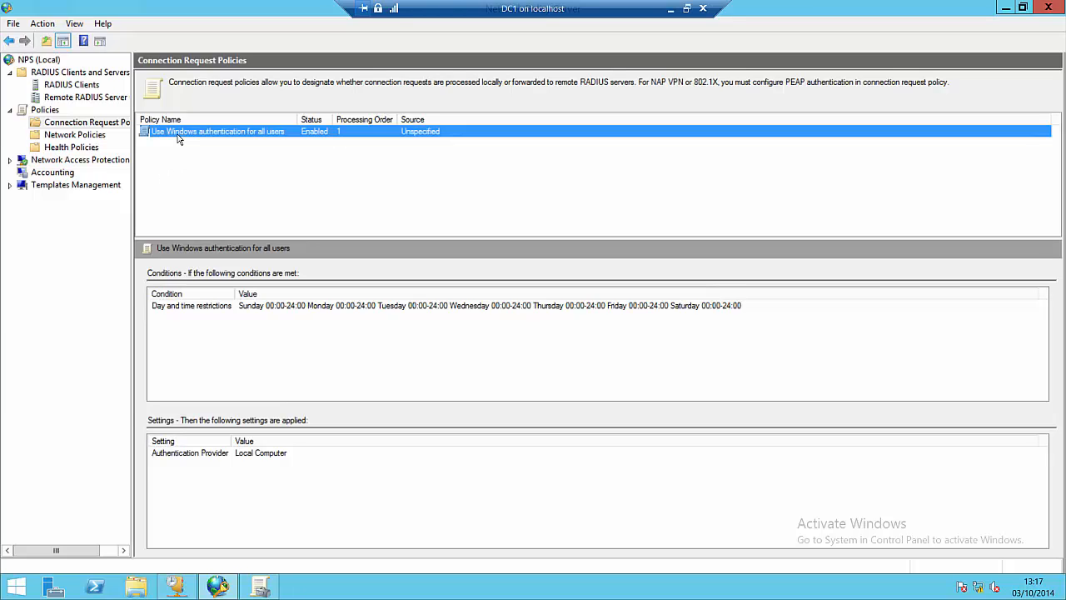
Step: Open the properties of the 'Use Windows authentication for all users' policy and center the window
{"action": "right_click", "coordinate": [234, 135]}
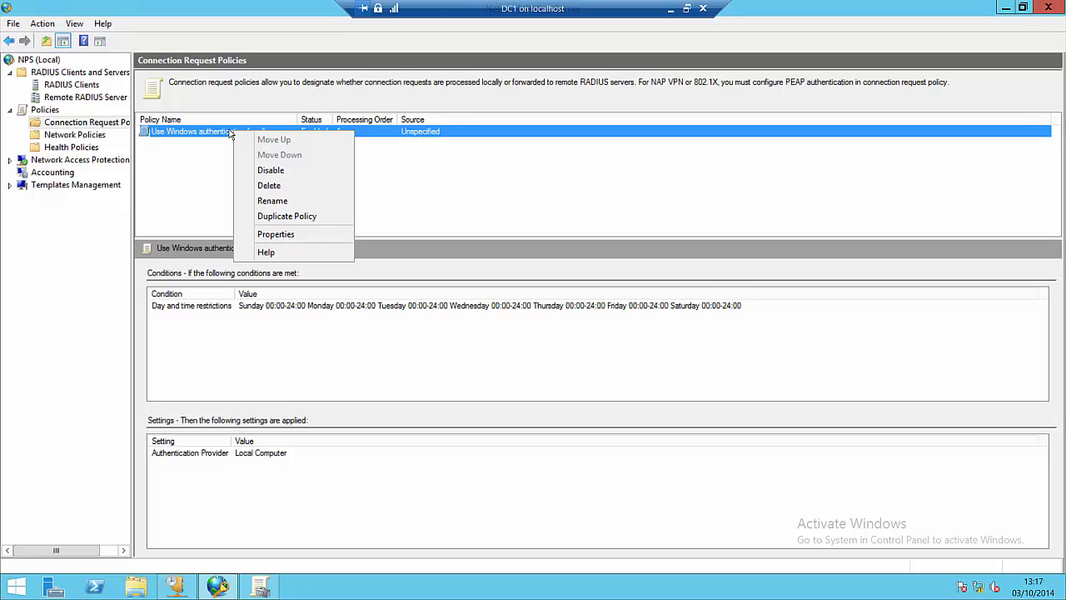
{"action": "left_click", "coordinate": [284, 239]}
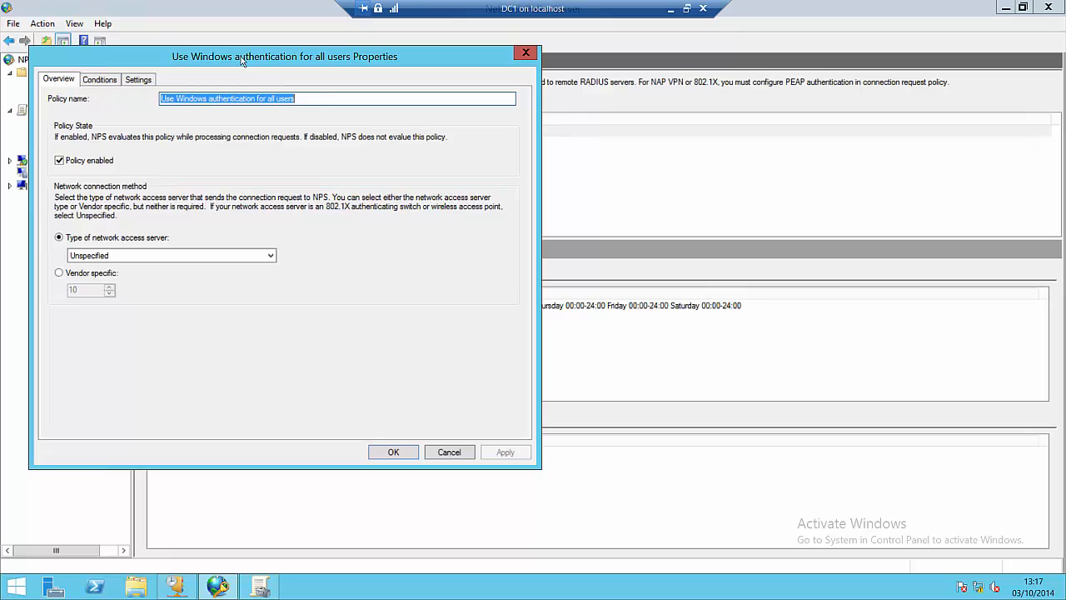
{"action": "left_click_drag", "start_coordinate": [241, 60], "coordinate": [431, 86]}
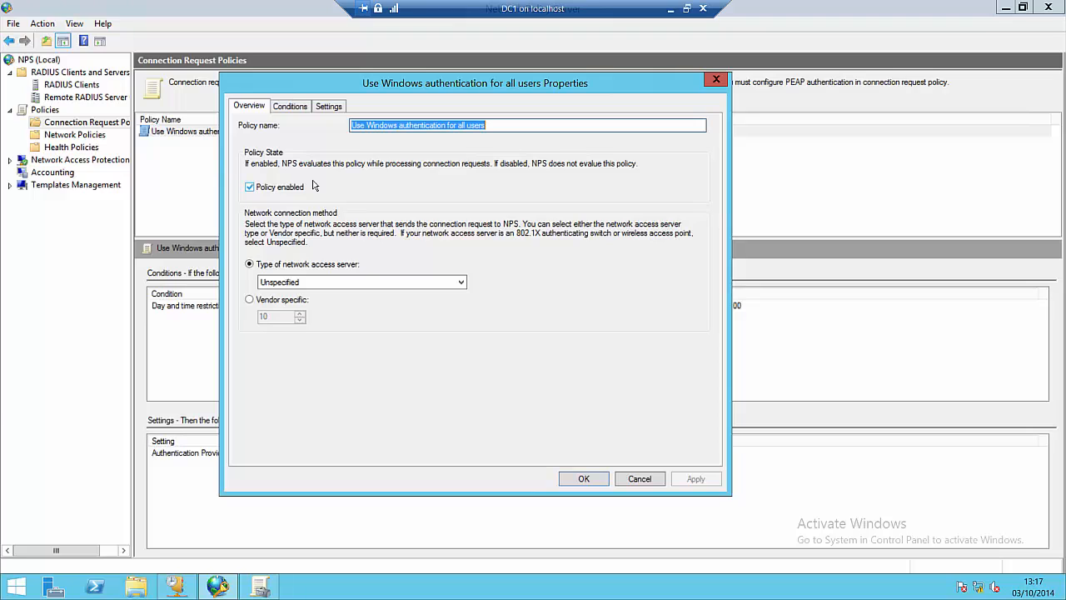
Step: Browse the available conditions in the condition picker, cancel without adding any, and view Settings
{"action": "left_click", "coordinate": [290, 109]}
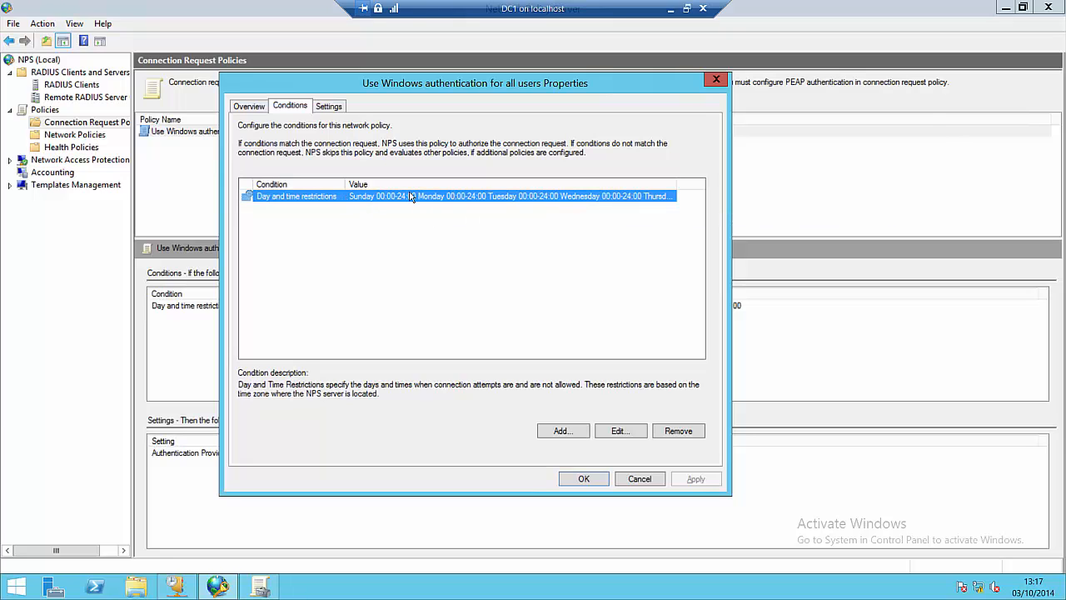
{"action": "left_click", "coordinate": [561, 430]}
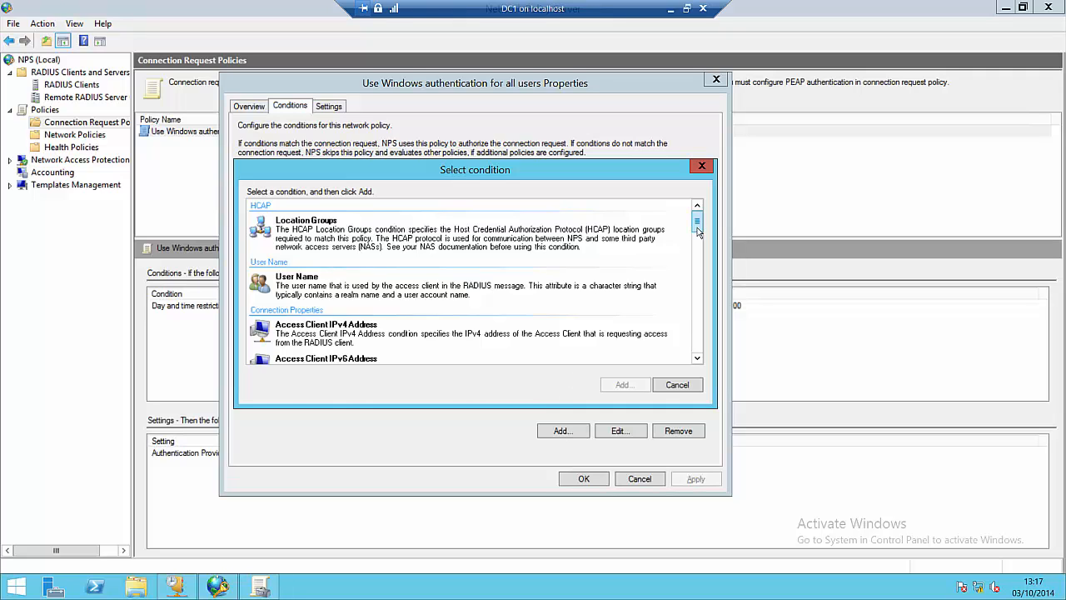
{"action": "left_click_drag", "start_coordinate": [698, 231], "coordinate": [697, 328]}
{"action": "left_click", "coordinate": [679, 385]}
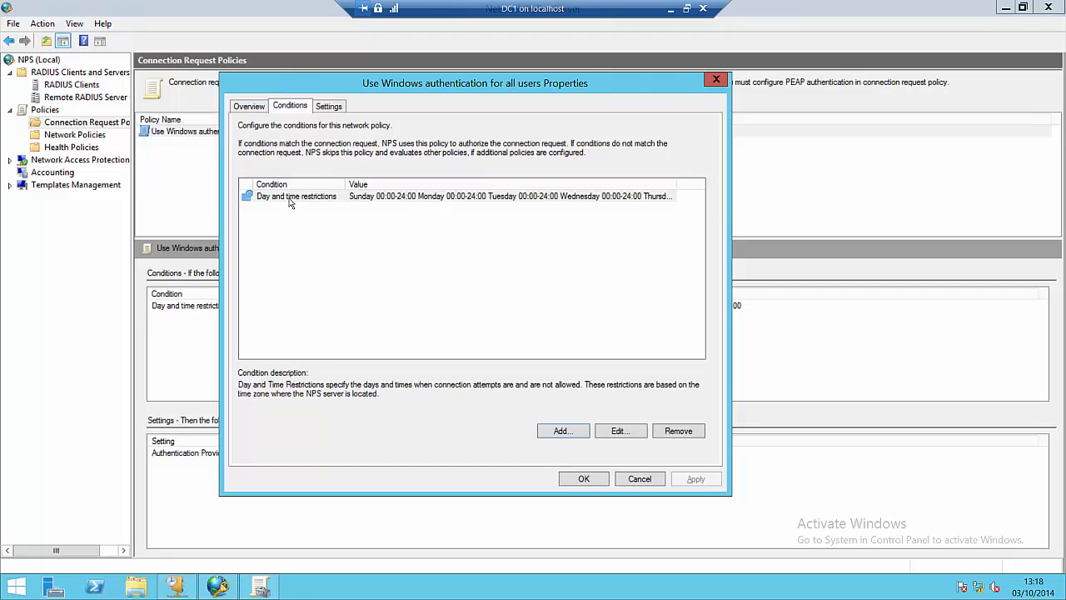
{"action": "left_click", "coordinate": [330, 106]}
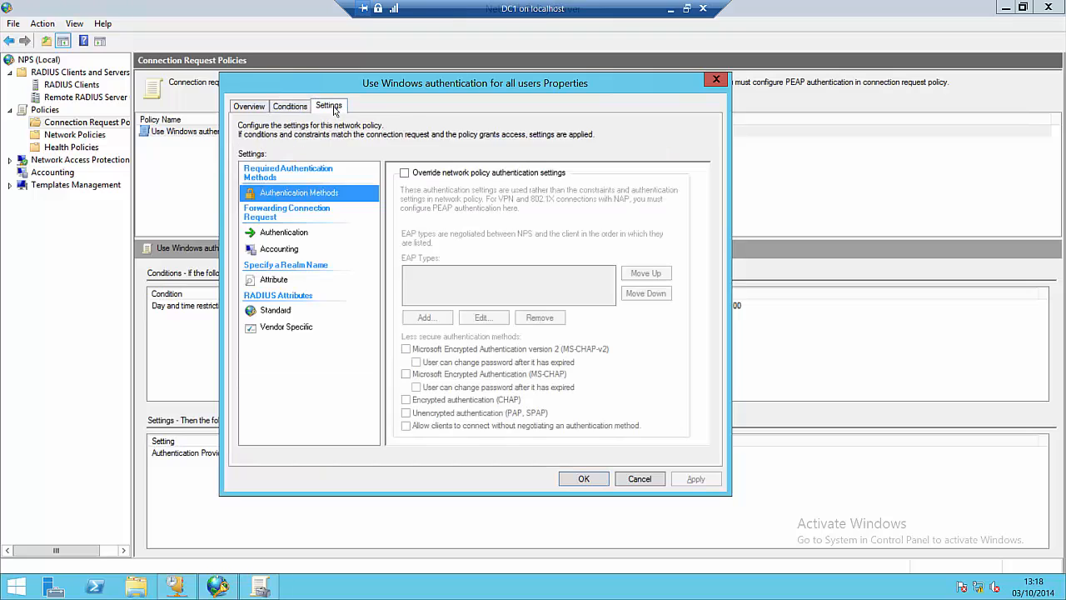
Step: Review the policy's Authentication and Accounting forwarding options, which process requests on this server
{"action": "left_click", "coordinate": [276, 234]}
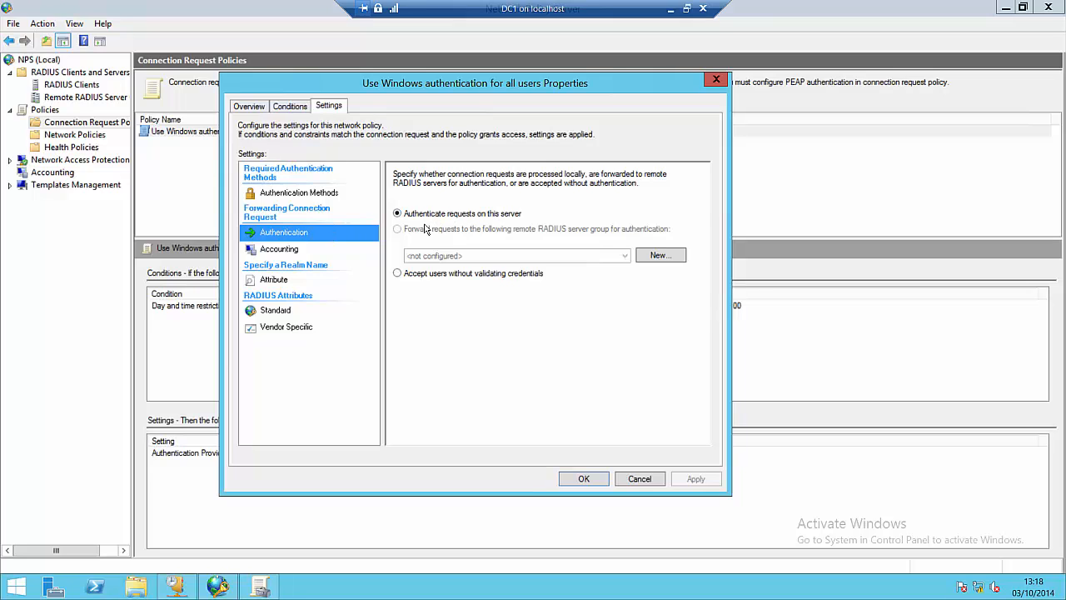
{"action": "left_click", "coordinate": [302, 107]}
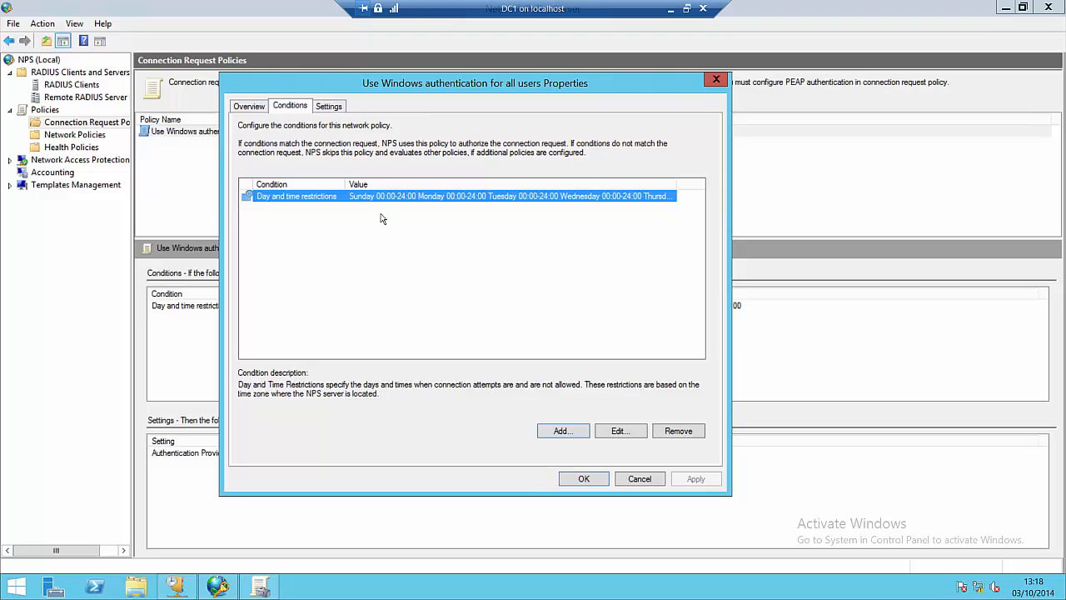
{"action": "left_click", "coordinate": [333, 108]}
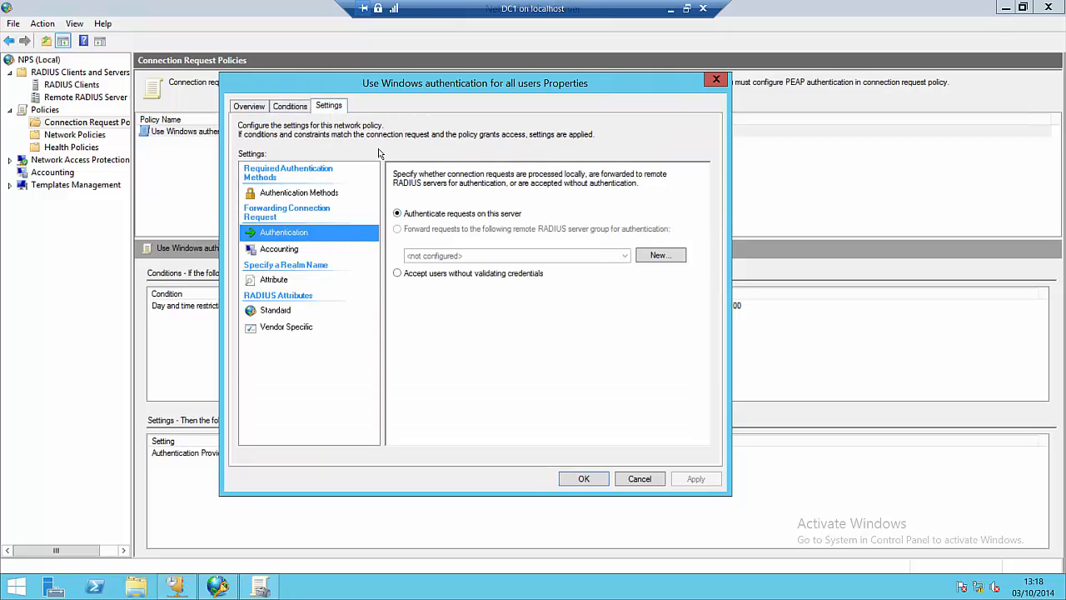
{"action": "left_click", "coordinate": [288, 252]}
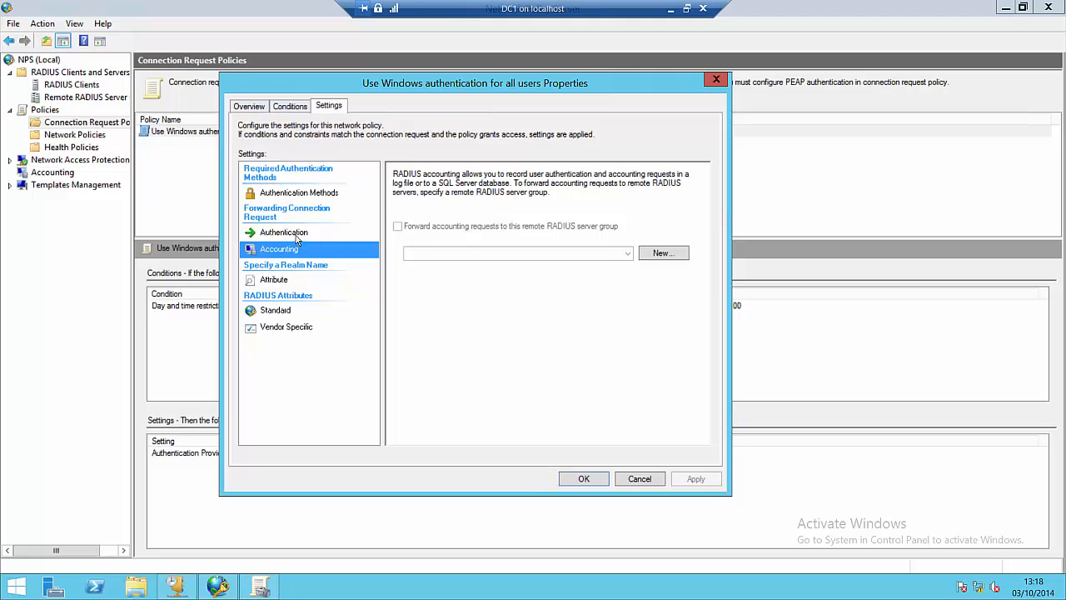
{"action": "left_click", "coordinate": [297, 238]}
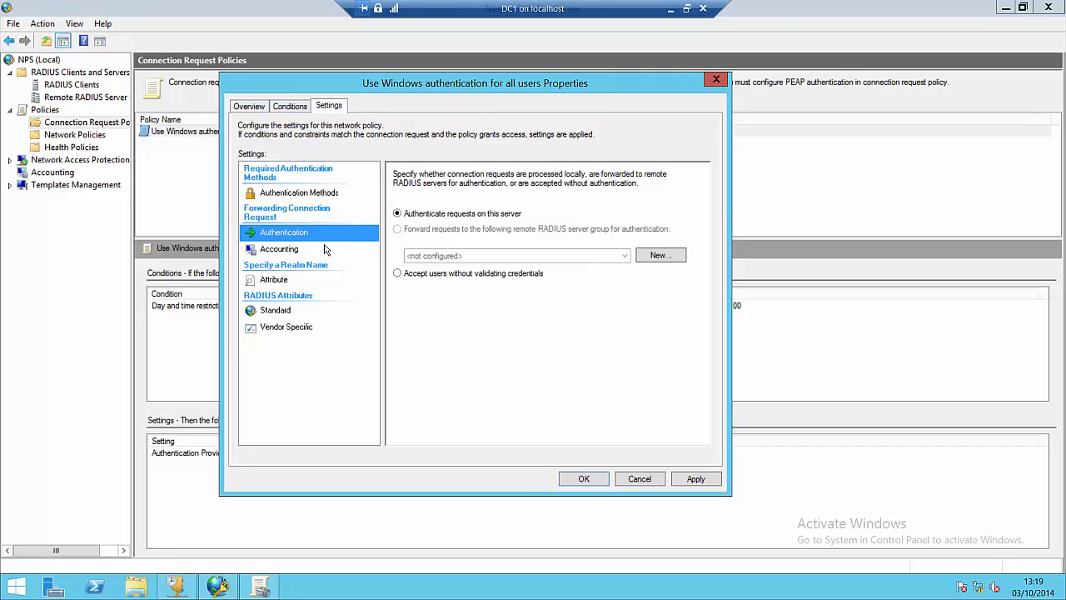
Step: Check the Authentication Methods override options, then close the properties with Cancel
{"action": "left_click", "coordinate": [291, 196]}
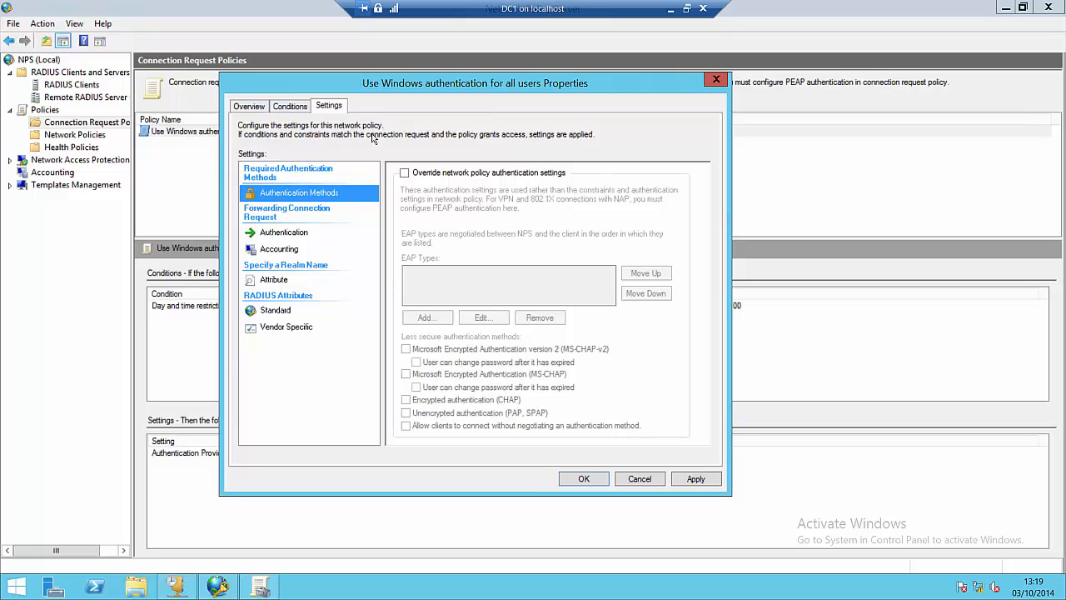
{"action": "left_click", "coordinate": [307, 112]}
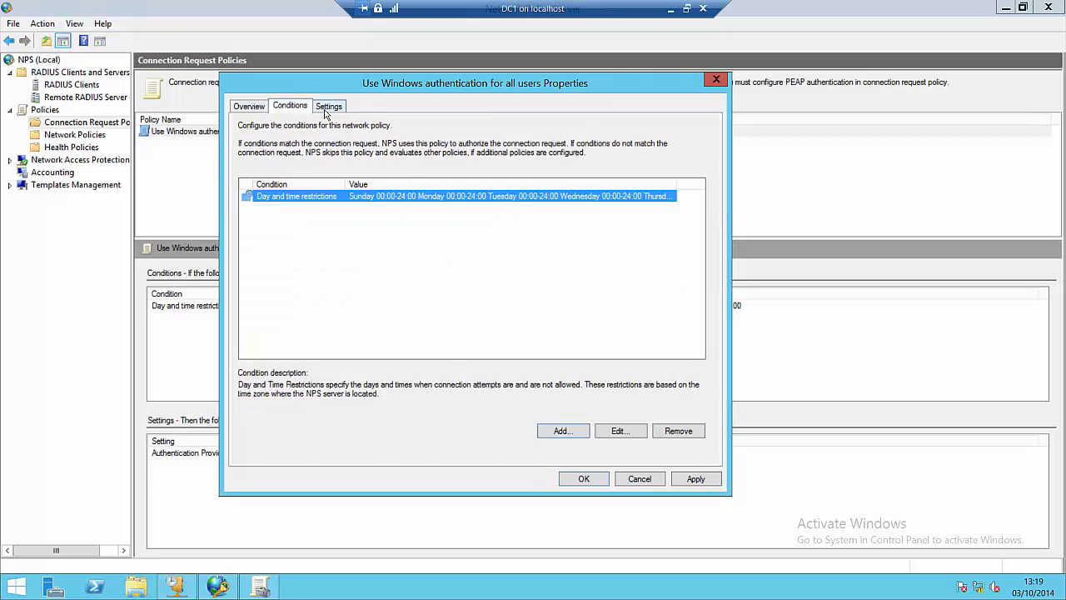
{"action": "left_click", "coordinate": [328, 107]}
{"action": "left_click", "coordinate": [307, 238]}
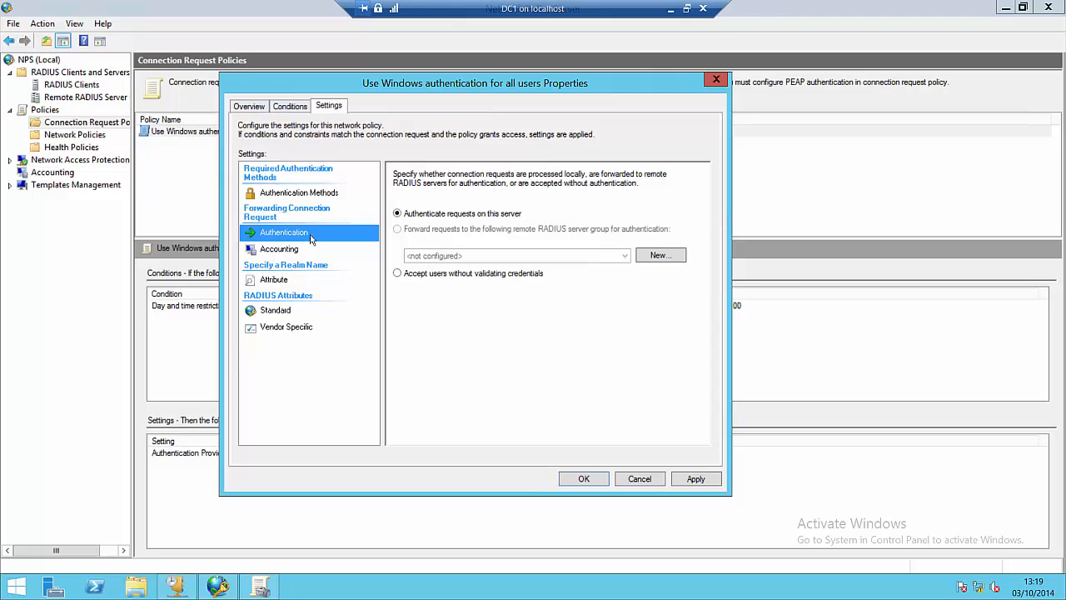
{"action": "left_click", "coordinate": [640, 479]}
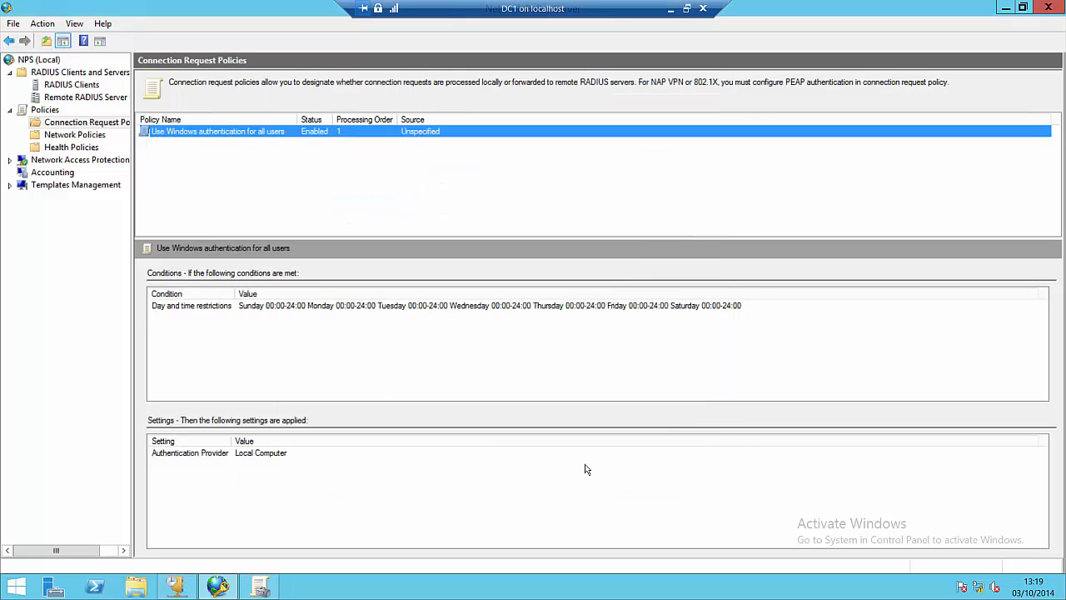
Step: Return to Connection Request Policies and widen the tree pane so Remote RADIUS Server Groups is readable
{"action": "left_click", "coordinate": [93, 135]}
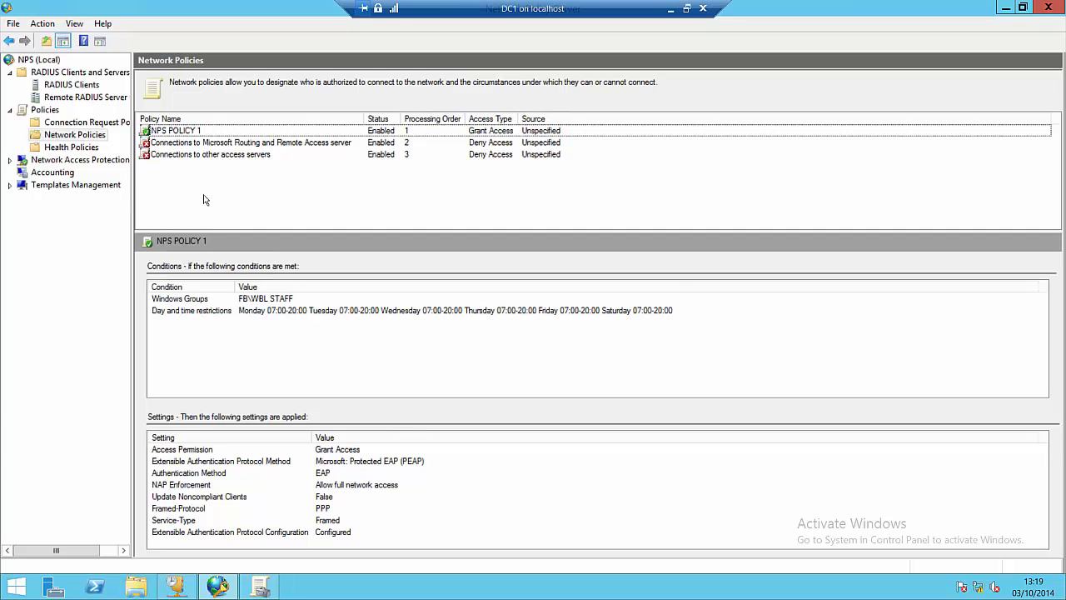
{"action": "left_click", "coordinate": [111, 124]}
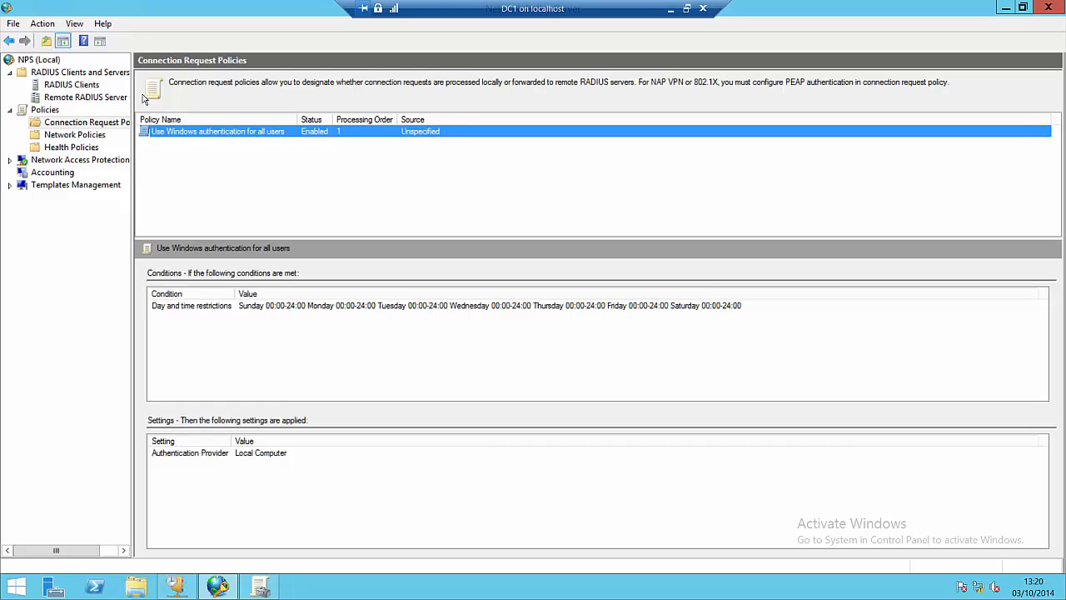
{"action": "left_click_drag", "start_coordinate": [135, 88], "coordinate": [202, 89]}
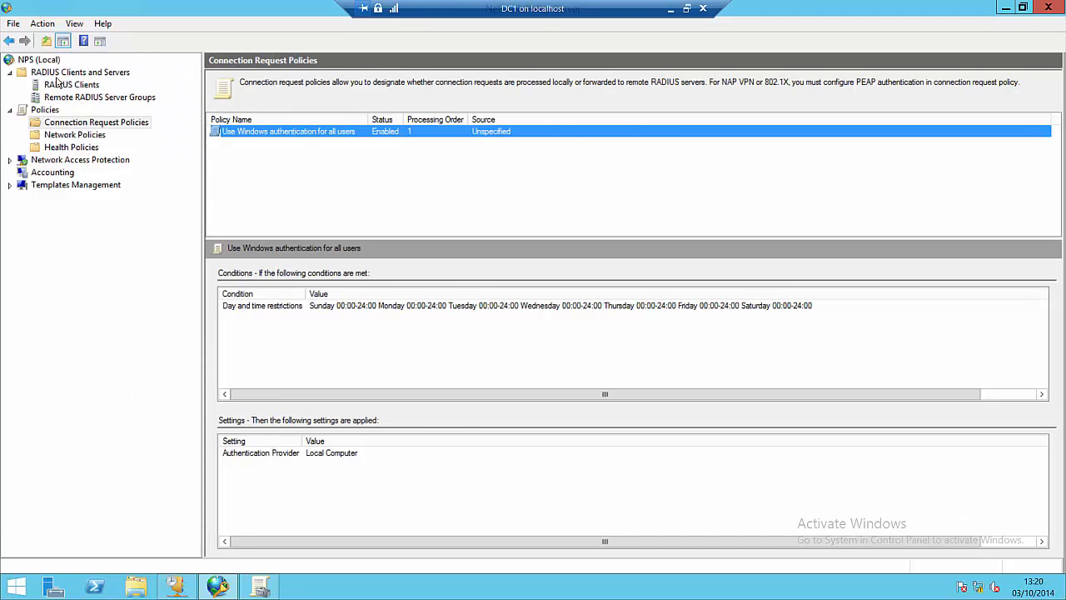
Step: Open the New Remote RADIUS Server Group dialog from the Remote RADIUS Server Groups node
{"action": "left_click", "coordinate": [101, 97]}
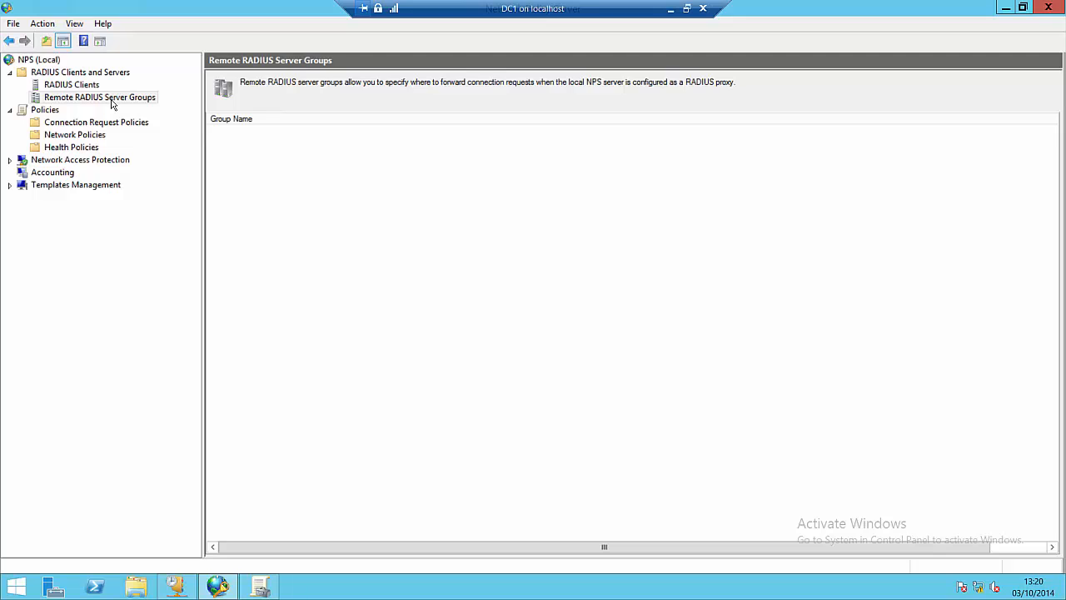
{"action": "right_click", "coordinate": [113, 103]}
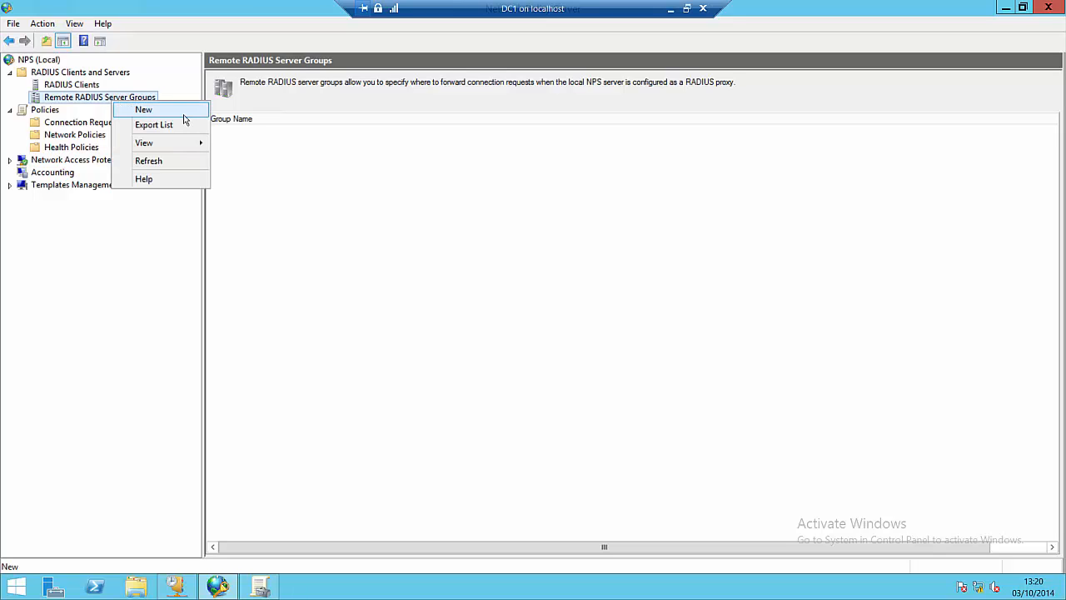
{"action": "left_click", "coordinate": [183, 114]}
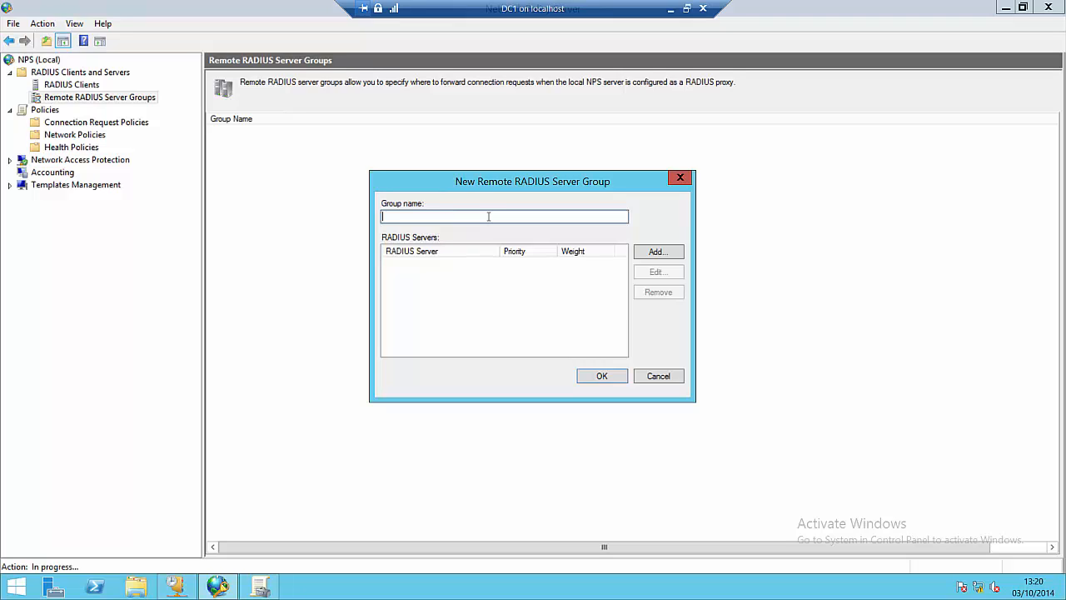
Step: Enter WIDGETS as the group name
{"action": "type", "text": "WIDGETS"}
Step: Add RADIUS server 100.0.0.1 to the WIDGETS group
{"action": "left_click", "coordinate": [655, 254]}
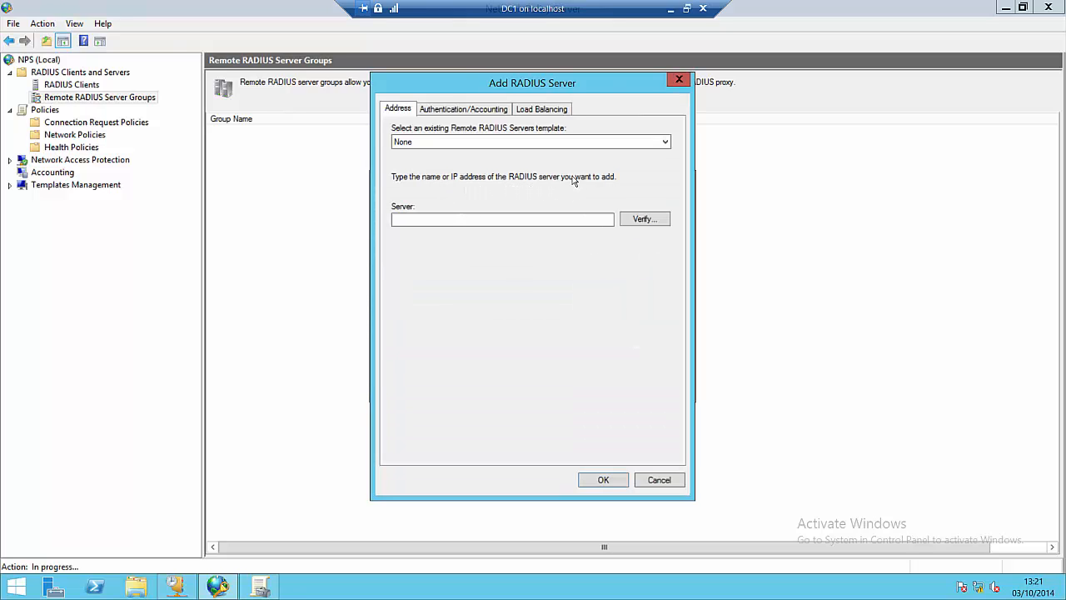
{"action": "left_click", "coordinate": [533, 219]}
{"action": "type", "text": "50"}
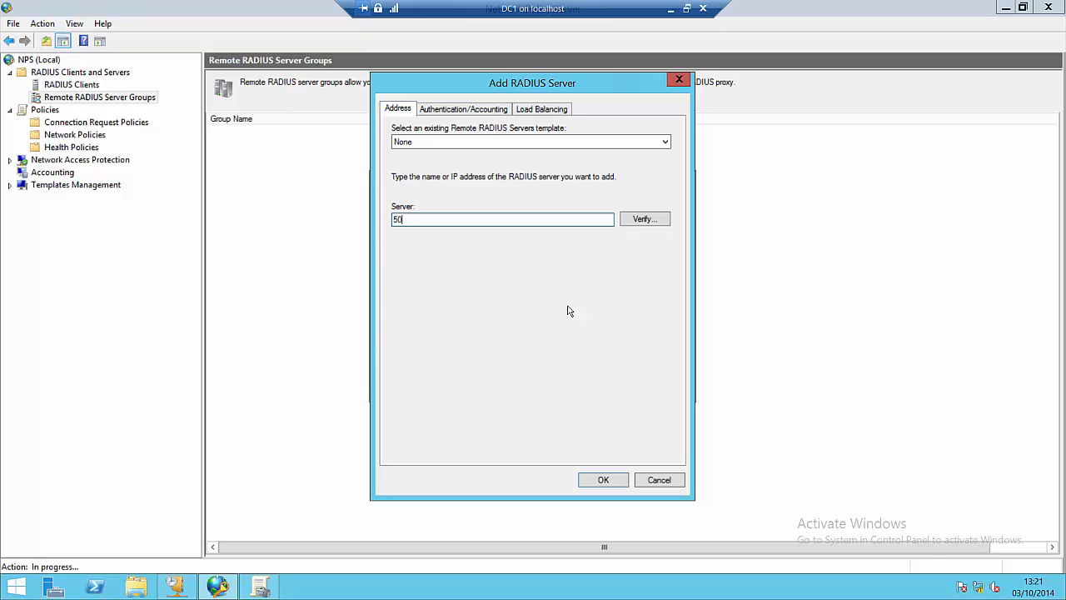
{"action": "key", "text": "BackSpace"}
{"action": "key", "text": "BackSpace"}
{"action": "type", "text": "100.0.0.1"}
{"action": "left_click", "coordinate": [600, 479]}
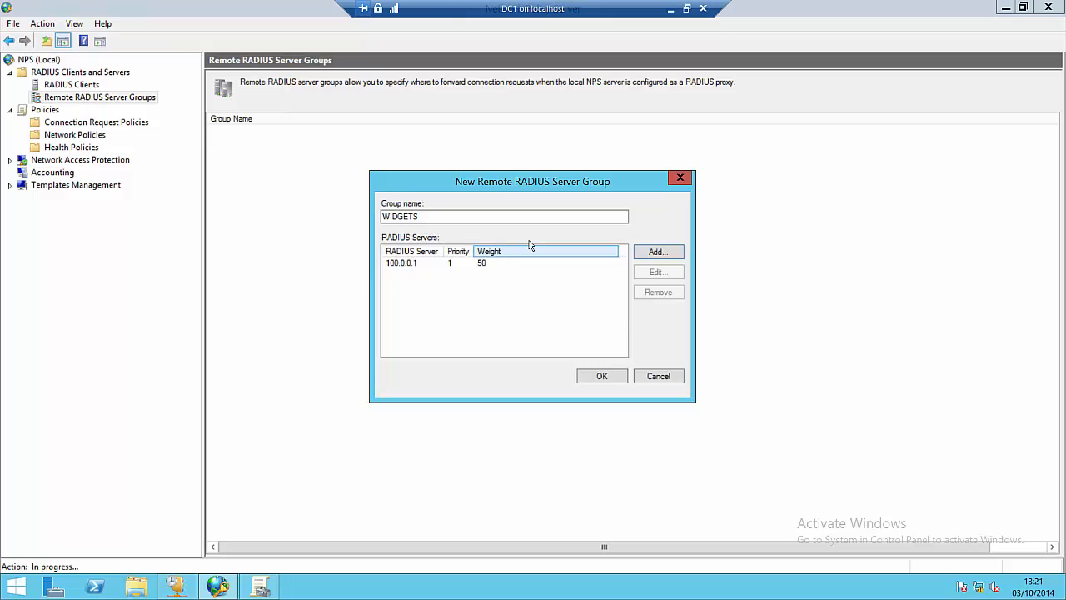
Step: Add a second RADIUS server, 100.0.0.2, and move the group dialog to the upper left
{"action": "left_click", "coordinate": [656, 251]}
{"action": "left_click", "coordinate": [480, 219]}
{"action": "type", "text": "10"}
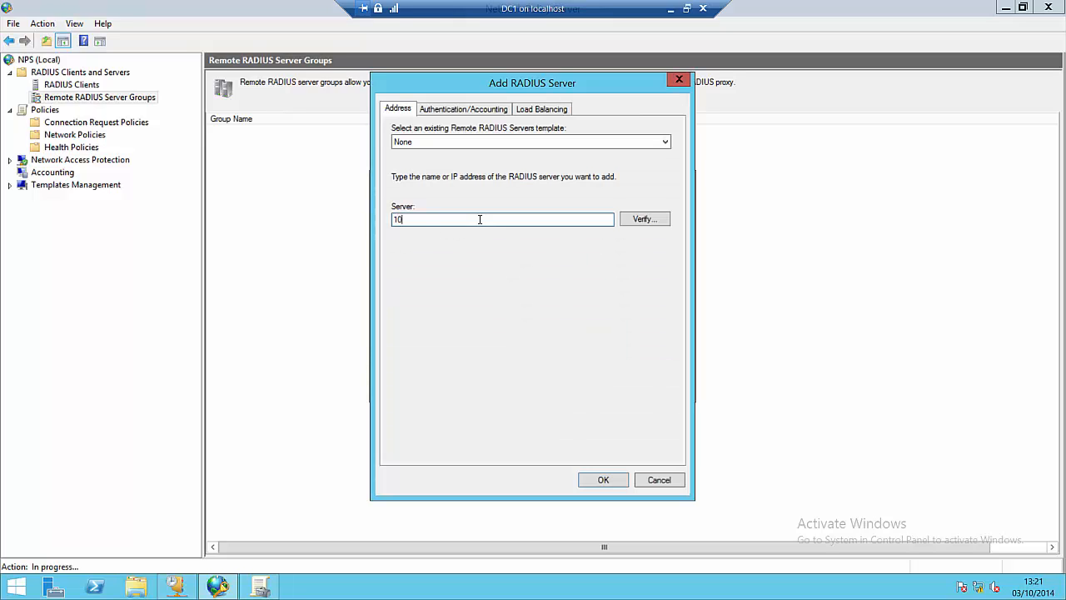
{"action": "type", "text": "0.0.0.2"}
{"action": "left_click", "coordinate": [601, 479]}
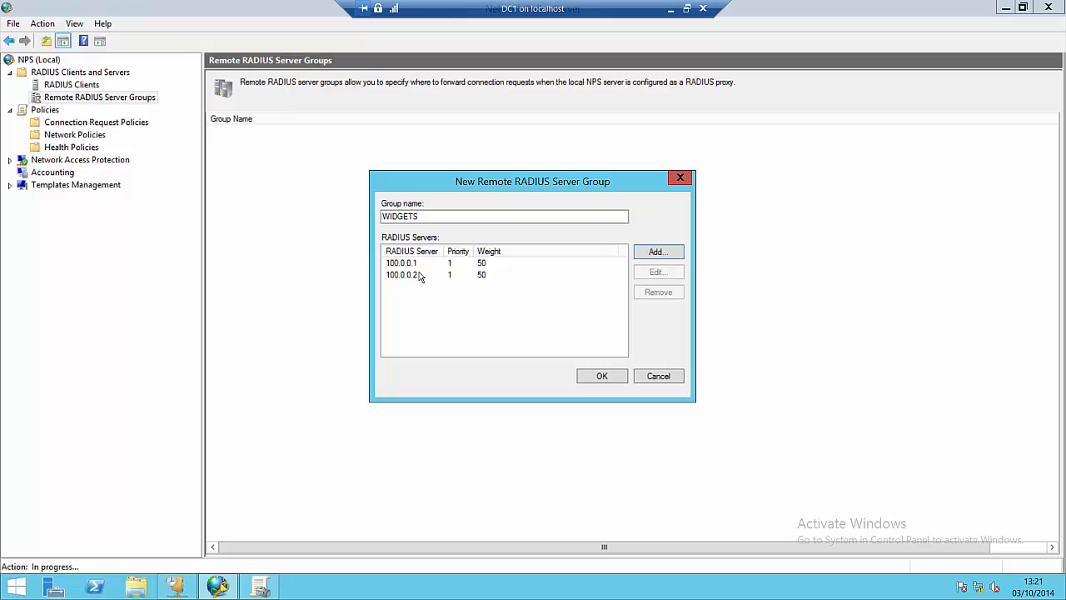
{"action": "left_click_drag", "start_coordinate": [433, 193], "coordinate": [286, 153]}
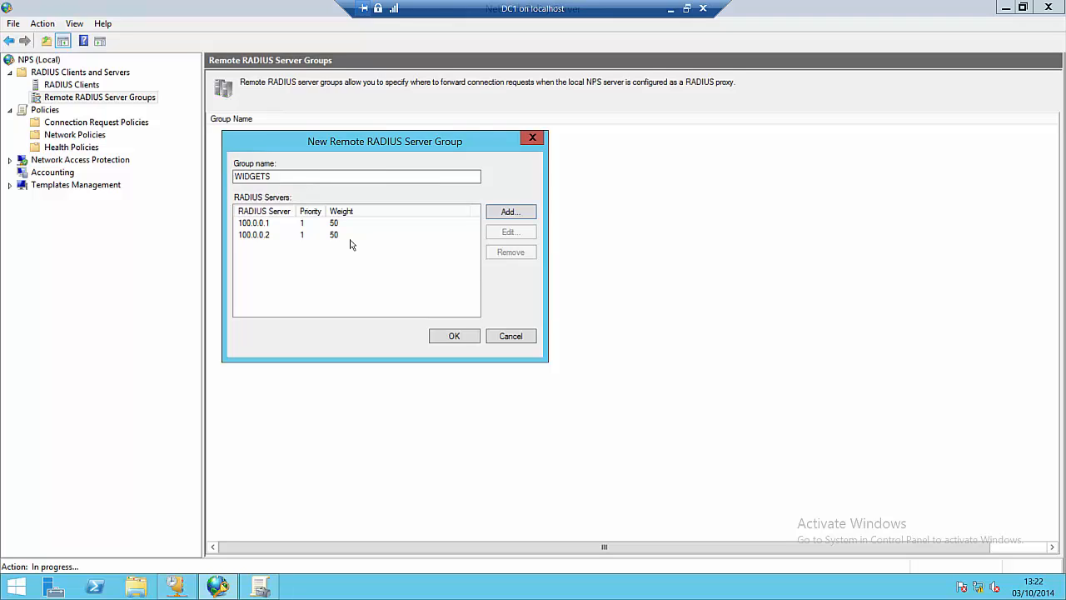
{"action": "left_click", "coordinate": [277, 226]}
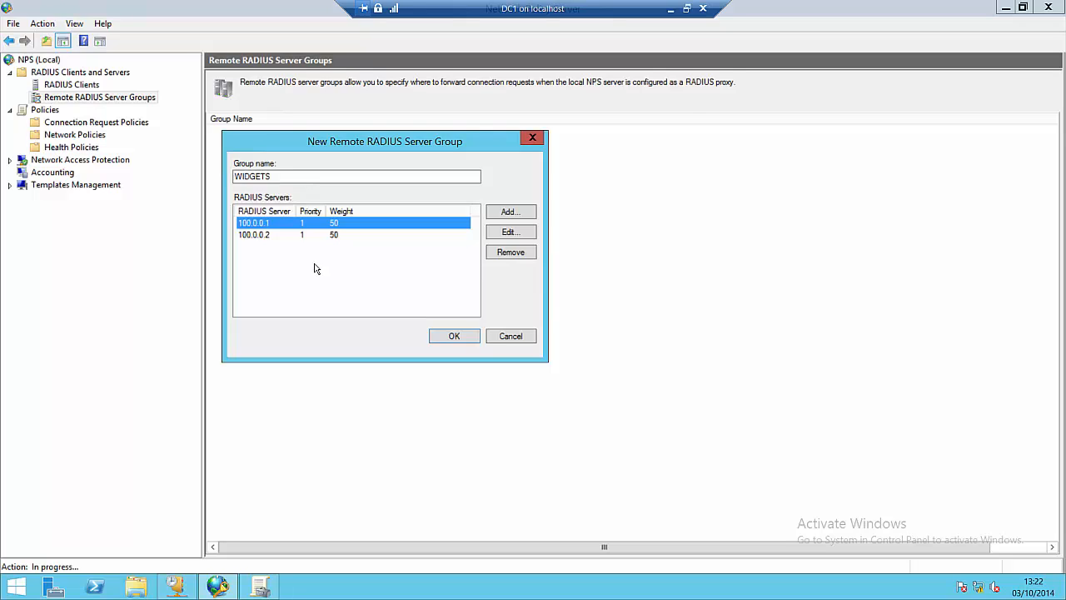
{"action": "left_click", "coordinate": [272, 237]}
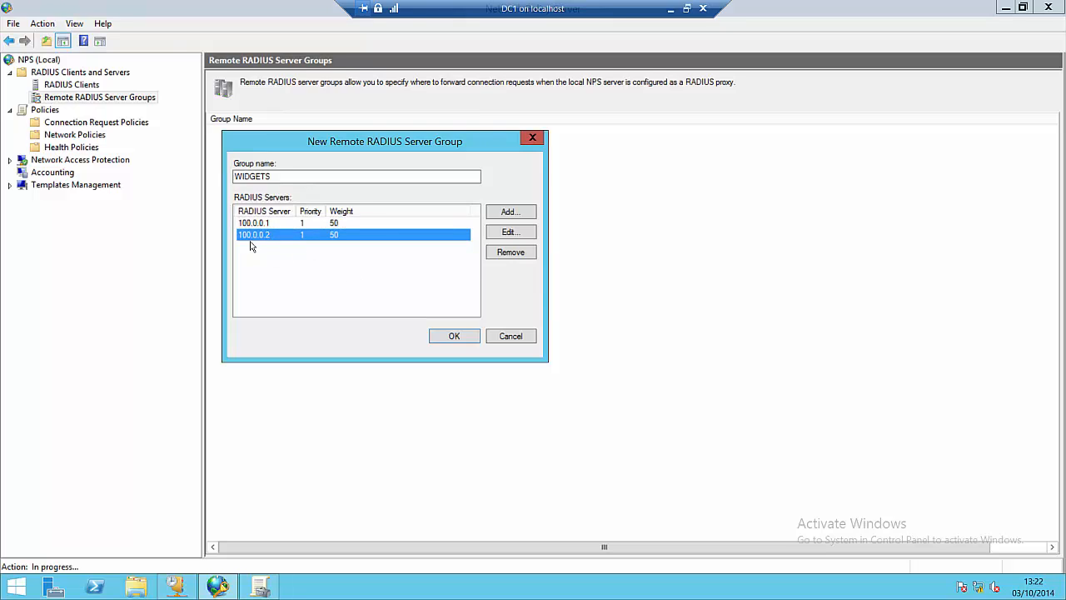
Step: Change server 100.0.0.2's load-balancing priority to 2, then compare both servers in the list
{"action": "left_click", "coordinate": [512, 233]}
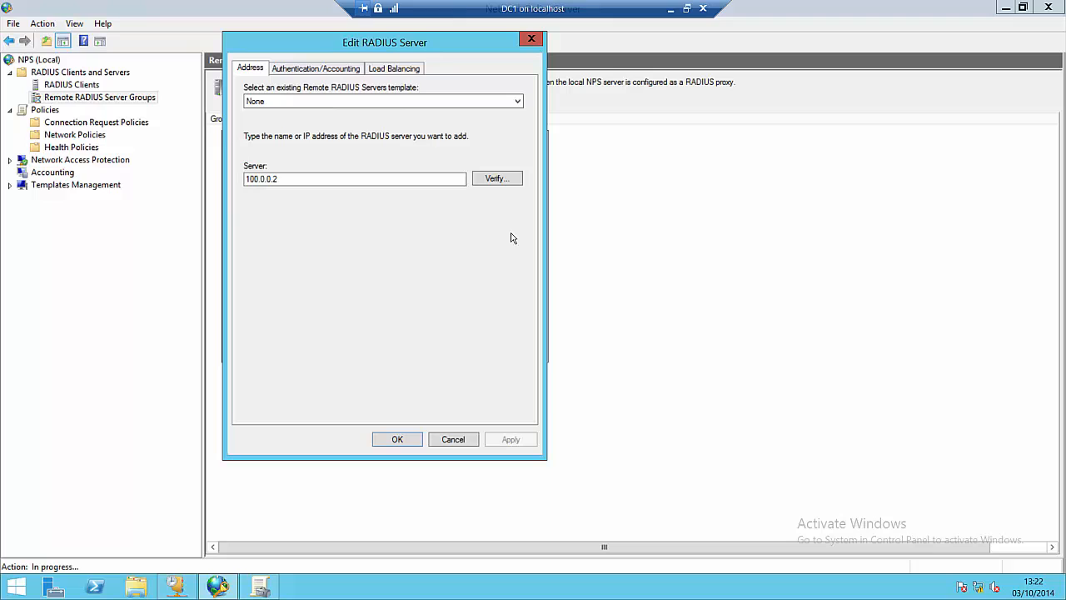
{"action": "left_click", "coordinate": [379, 71]}
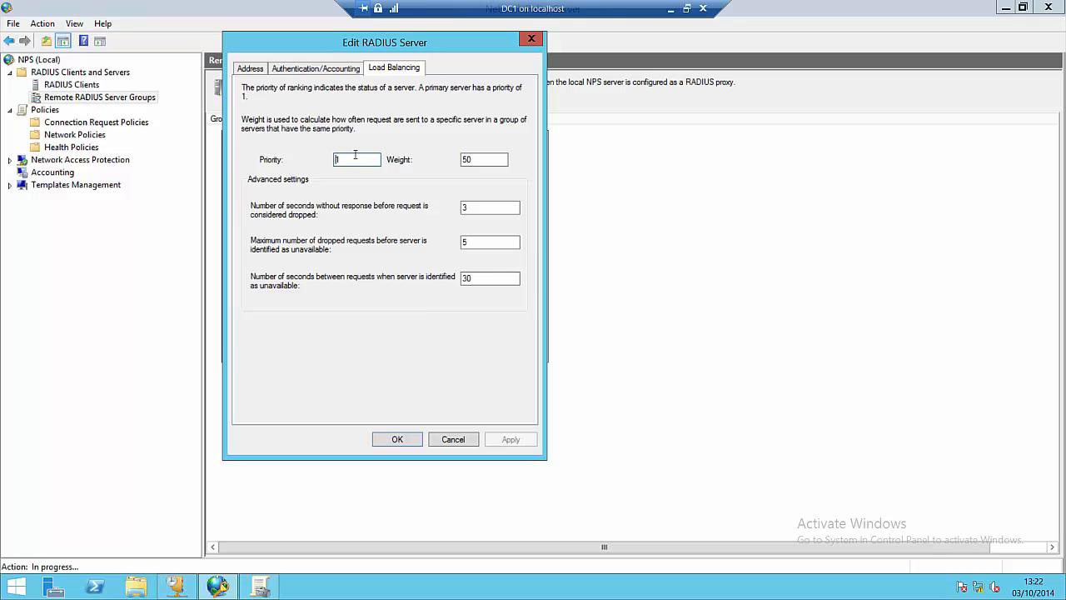
{"action": "double_click", "coordinate": [354, 156]}
{"action": "type", "text": "2"}
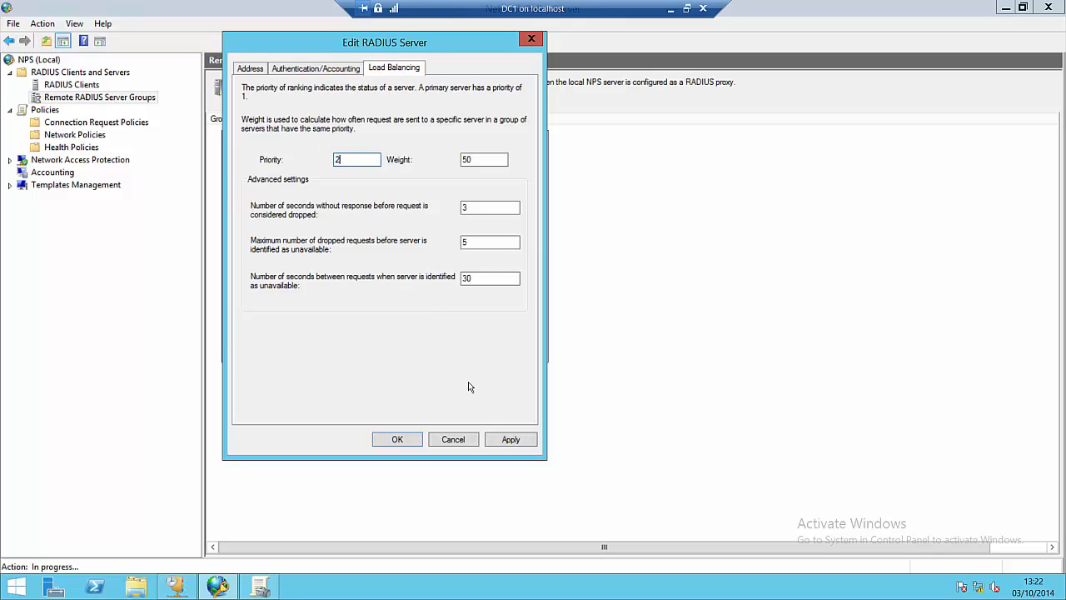
{"action": "left_click", "coordinate": [505, 441]}
{"action": "left_click", "coordinate": [412, 441]}
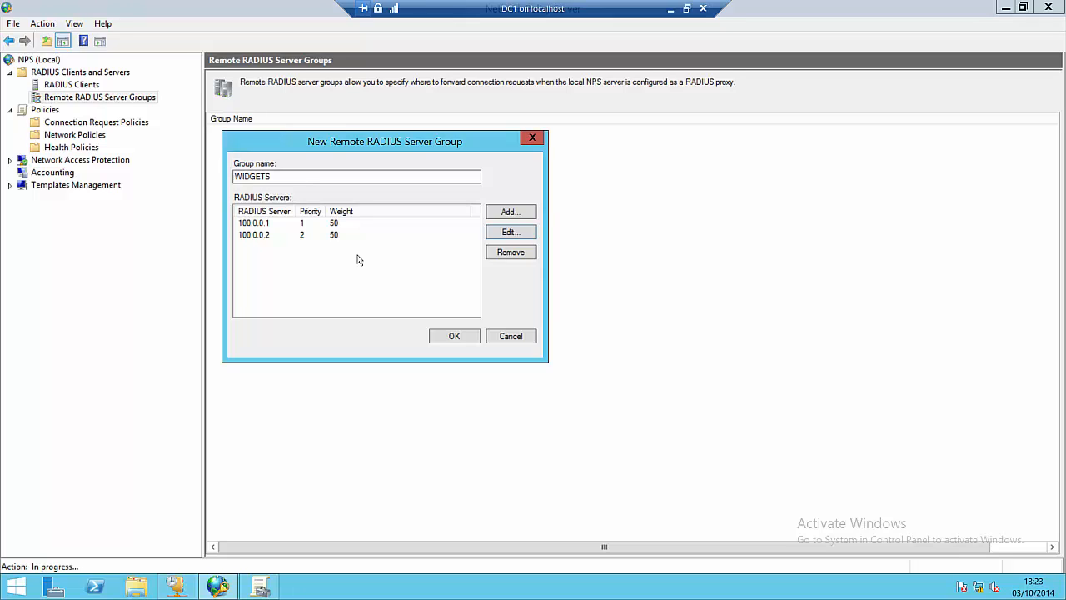
{"action": "left_click", "coordinate": [272, 226]}
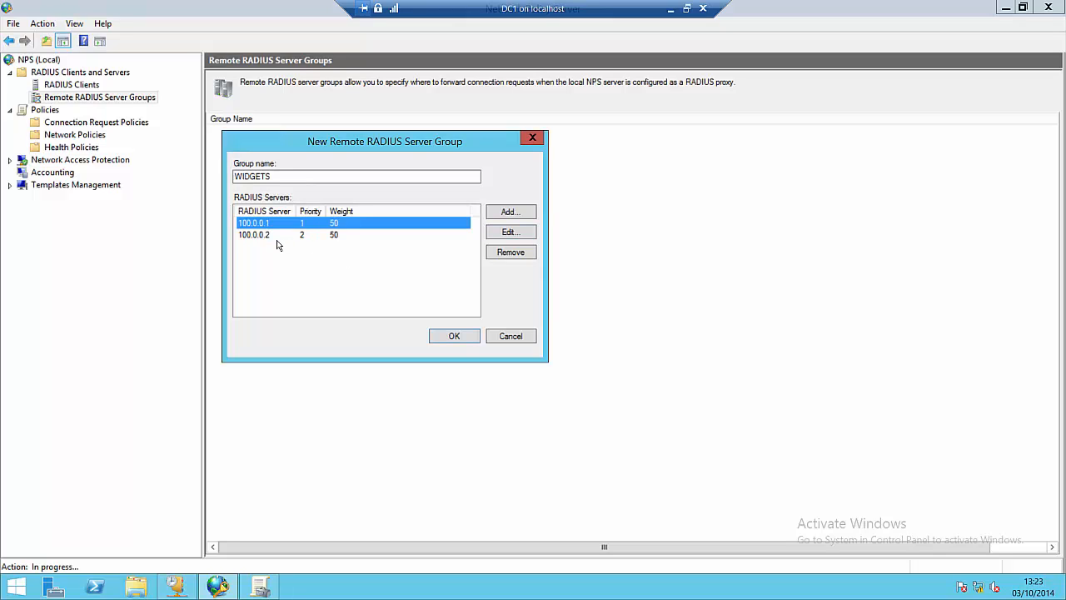
{"action": "left_click", "coordinate": [272, 237]}
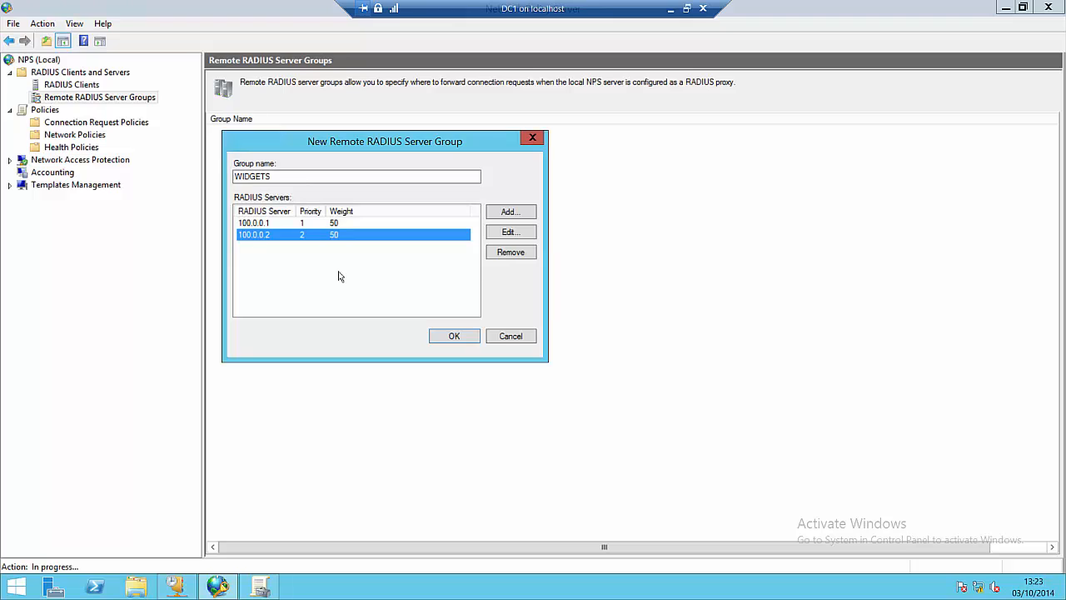
{"action": "left_click", "coordinate": [266, 225]}
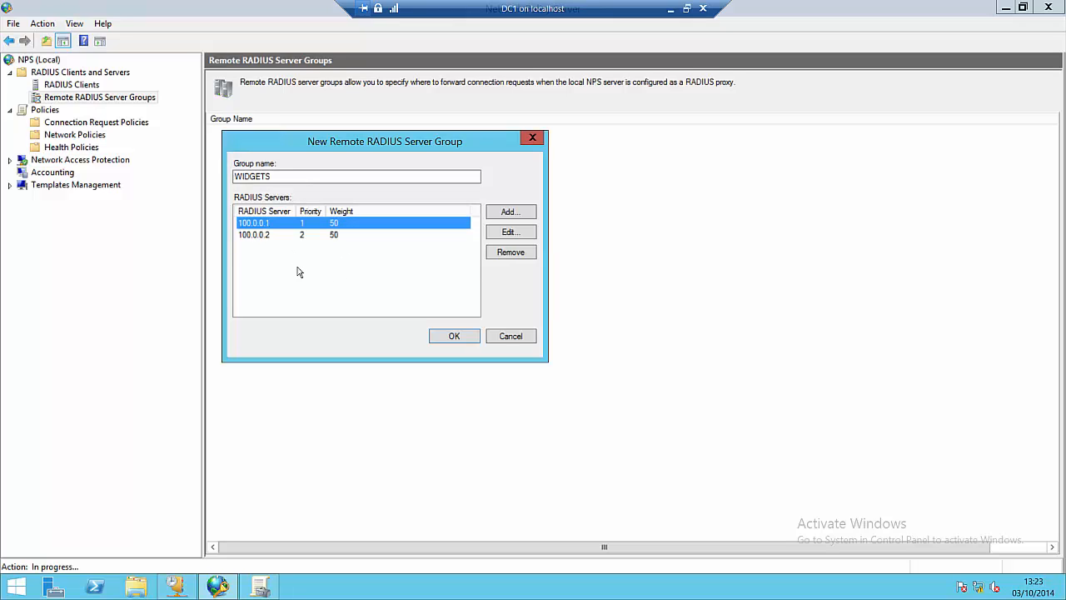
Step: Set server 100.0.0.2 back to priority 1 with weight 100, then review the server list
{"action": "left_click", "coordinate": [266, 236]}
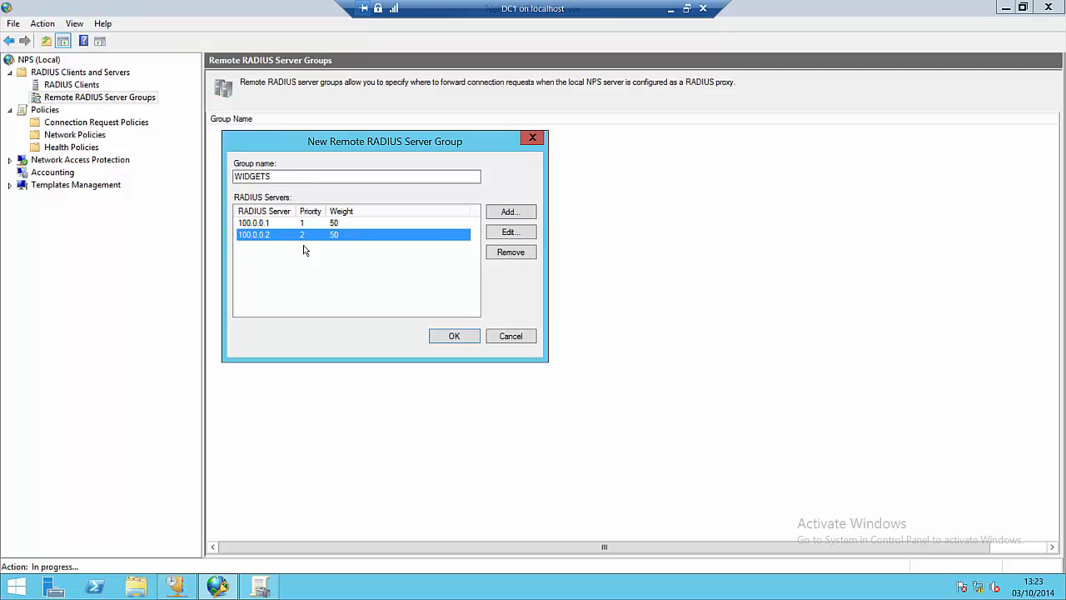
{"action": "left_click", "coordinate": [516, 234]}
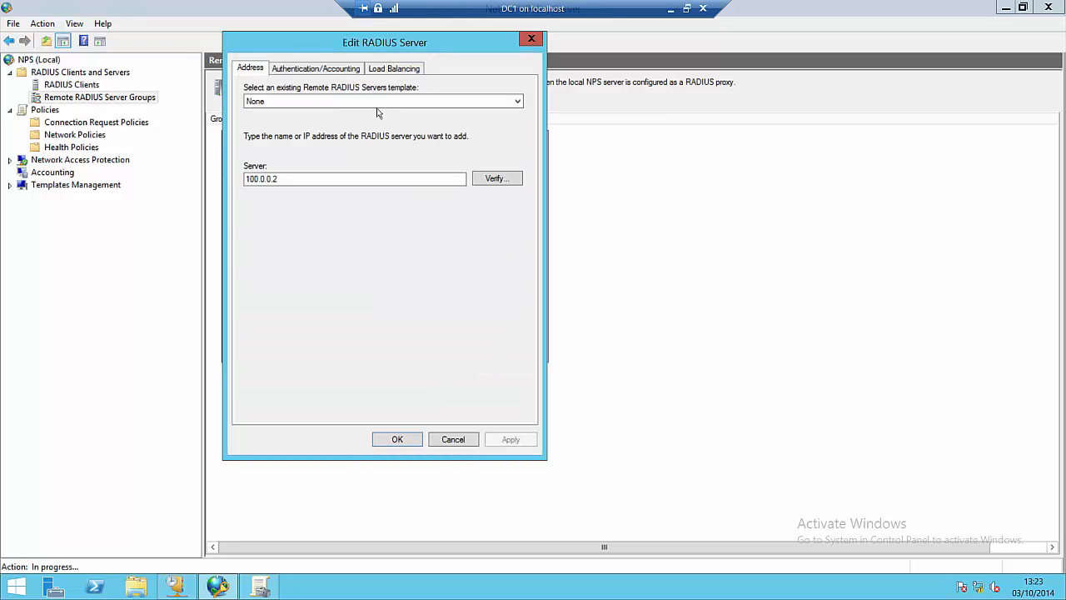
{"action": "left_click", "coordinate": [405, 70]}
{"action": "left_click_drag", "start_coordinate": [351, 158], "coordinate": [313, 157]}
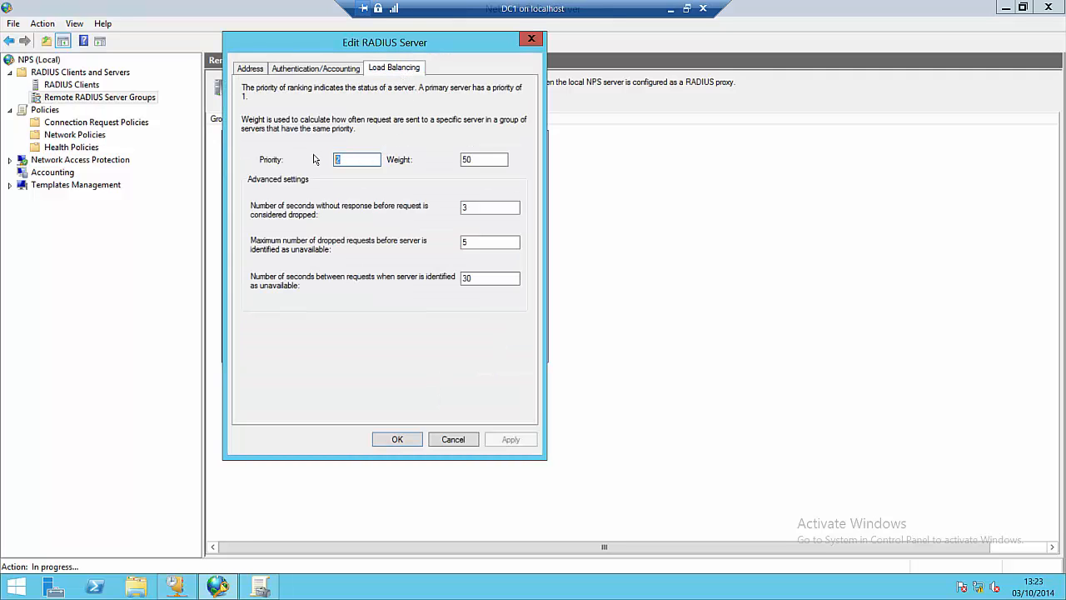
{"action": "type", "text": "1"}
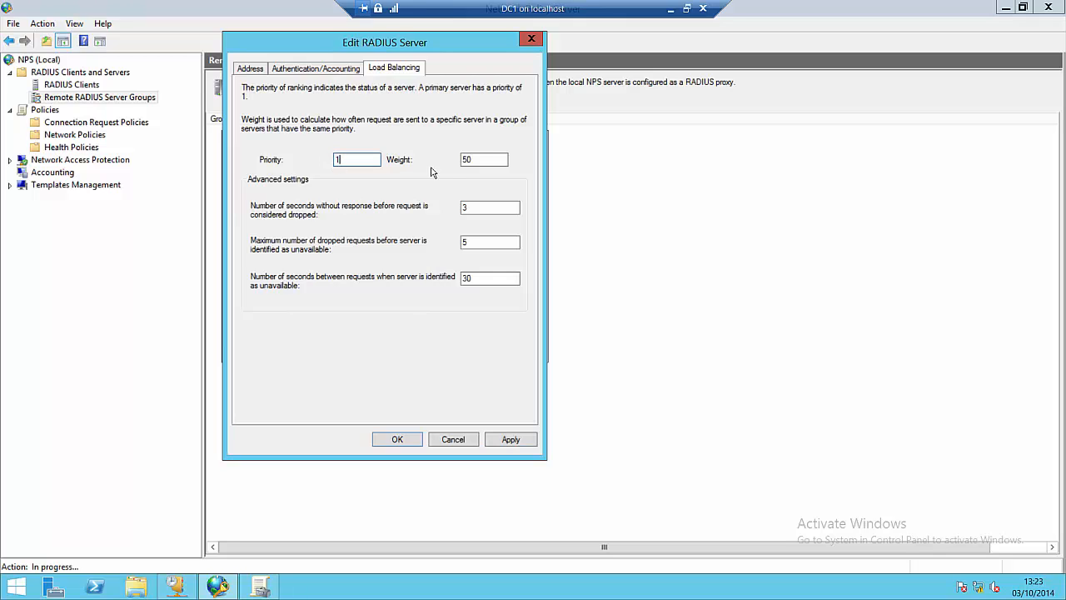
{"action": "left_click_drag", "start_coordinate": [481, 160], "coordinate": [455, 162]}
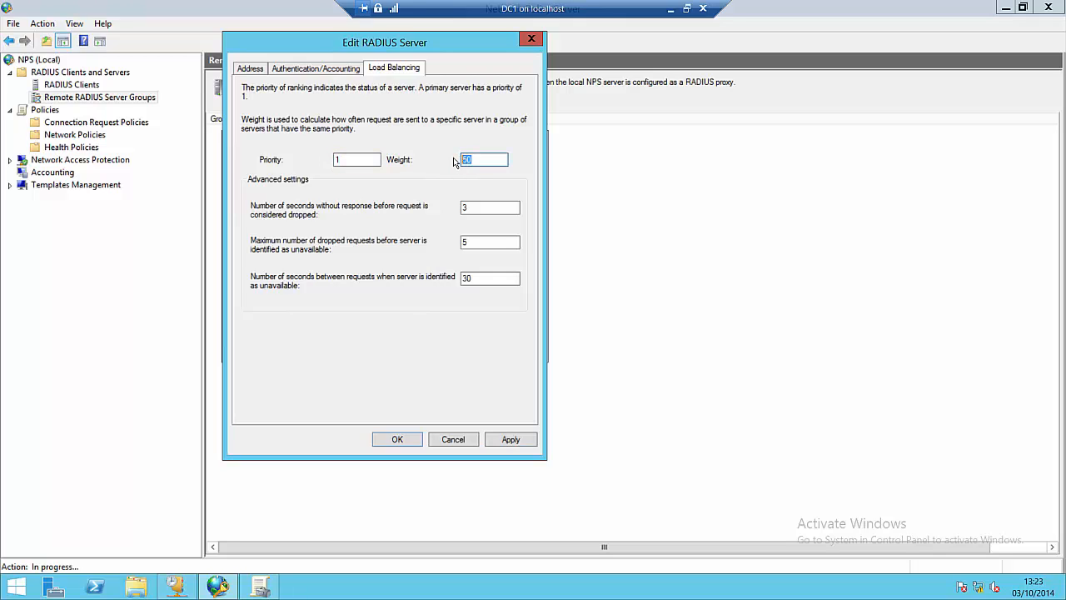
{"action": "type", "text": "100"}
{"action": "left_click", "coordinate": [526, 443]}
{"action": "left_click", "coordinate": [397, 440]}
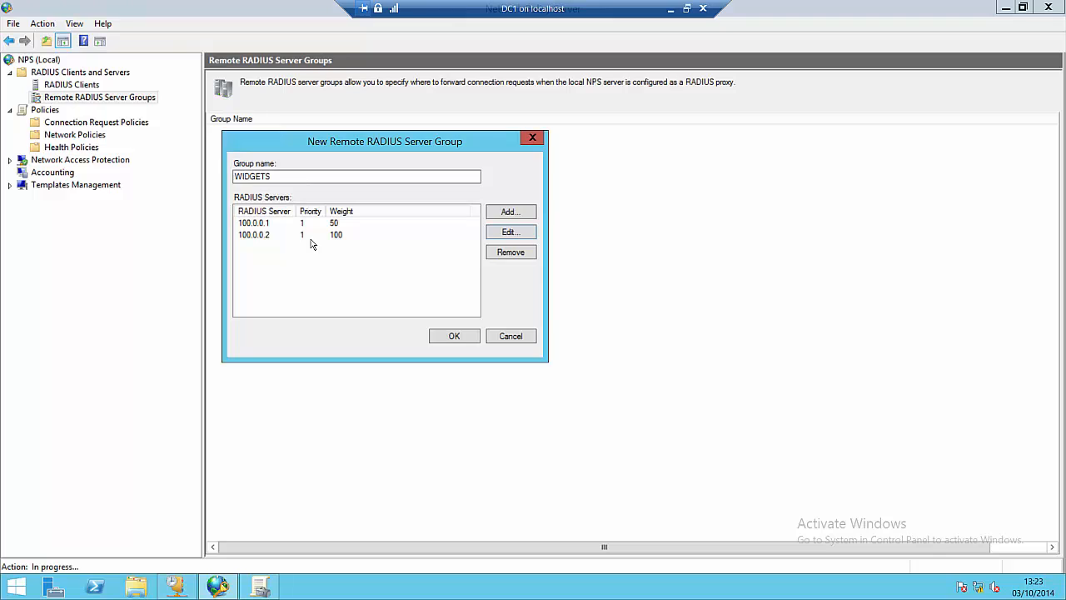
{"action": "left_click", "coordinate": [267, 225]}
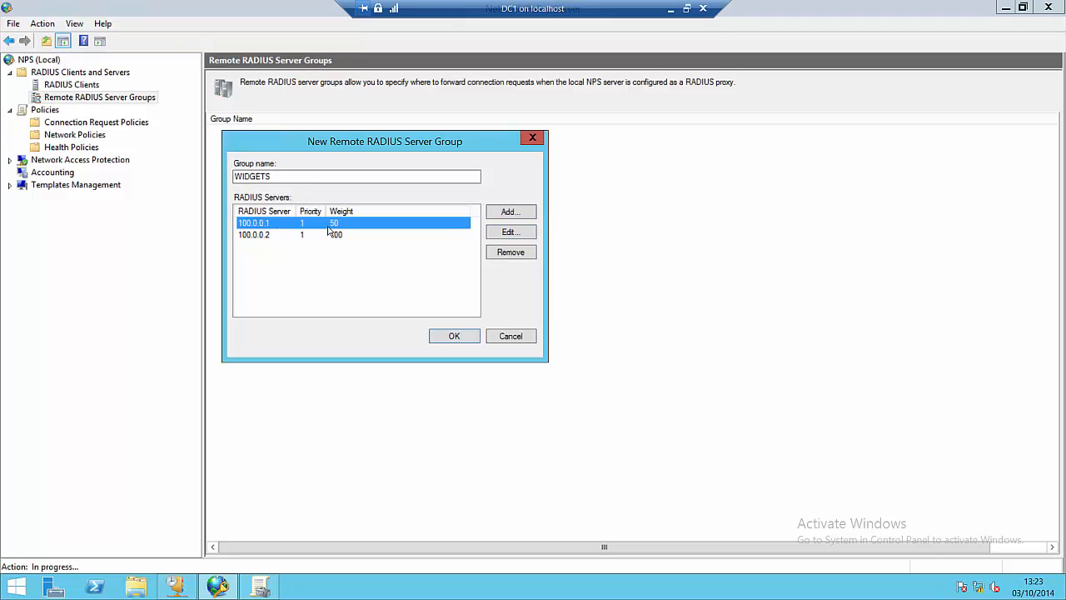
{"action": "left_click", "coordinate": [266, 237]}
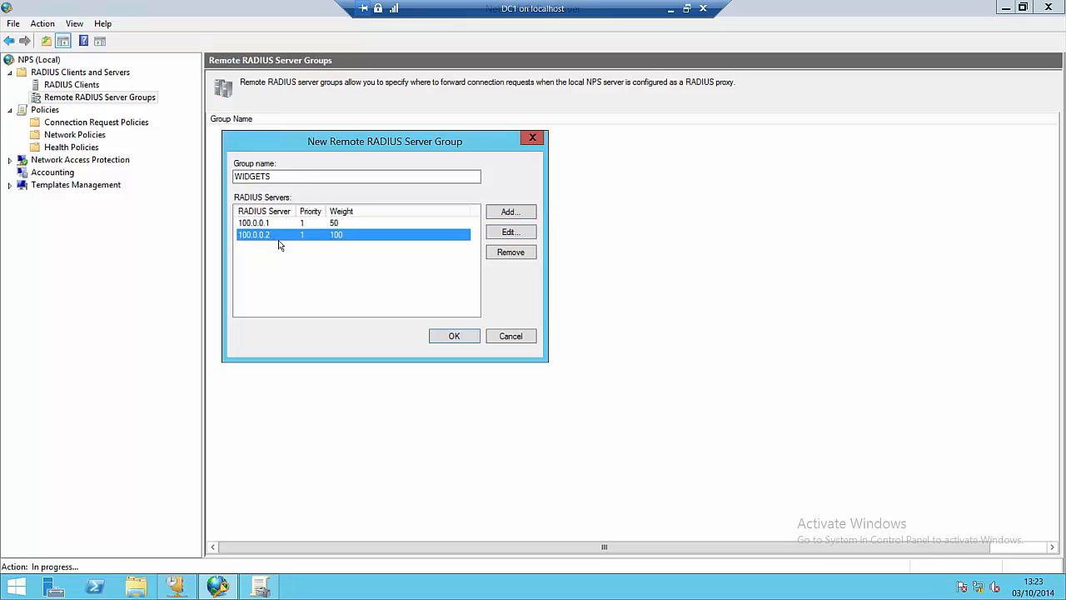
{"action": "left_click", "coordinate": [346, 247]}
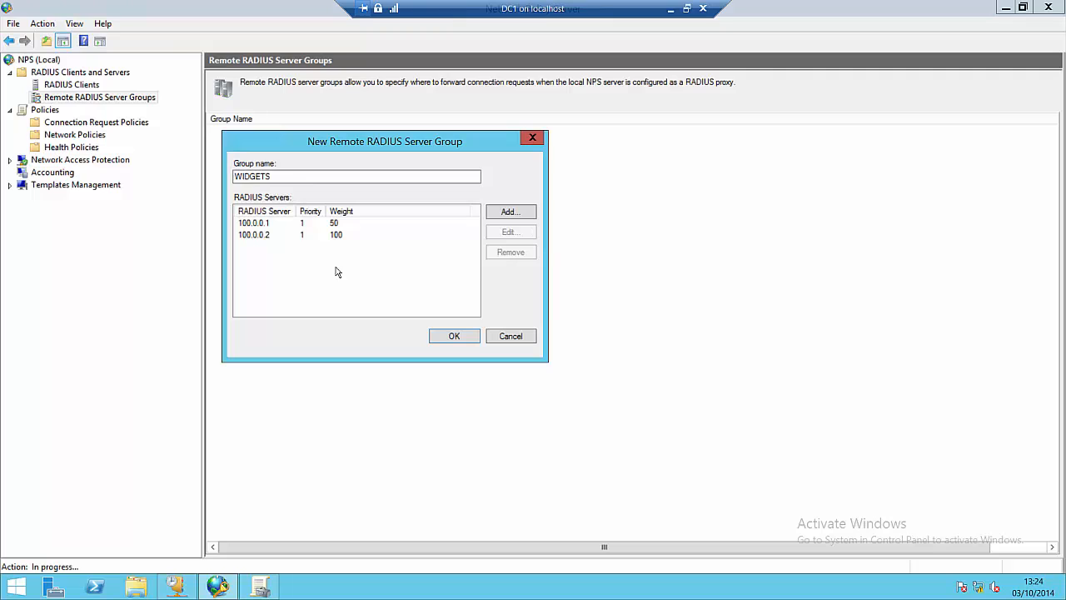
Step: Change server 100.0.0.2's weight from 100 to 50, then confirm the WIDGETS group
{"action": "left_click", "coordinate": [341, 236]}
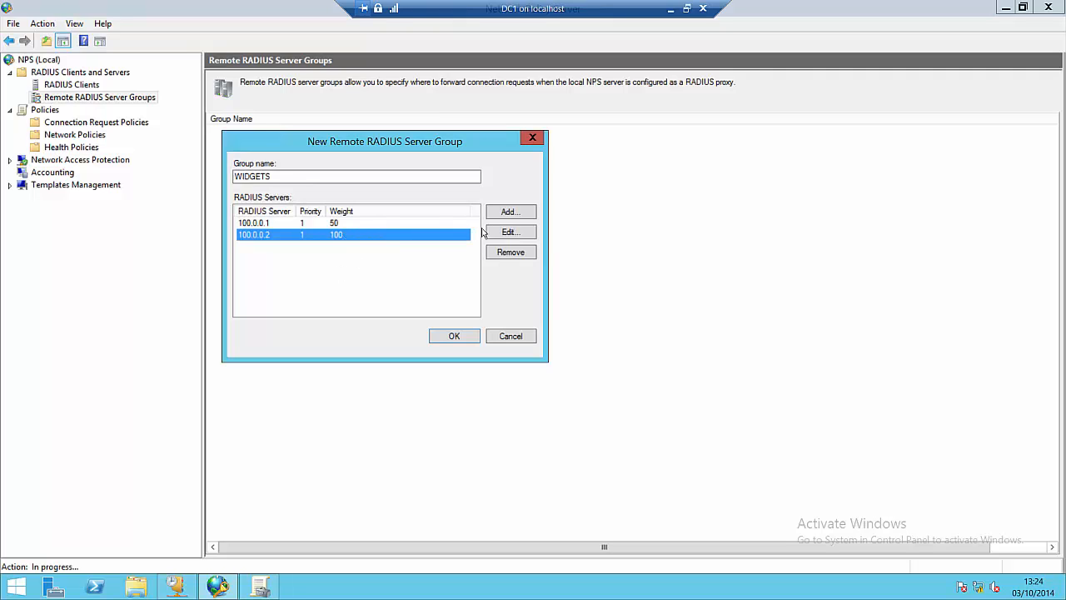
{"action": "left_click", "coordinate": [492, 233]}
{"action": "left_click", "coordinate": [396, 68]}
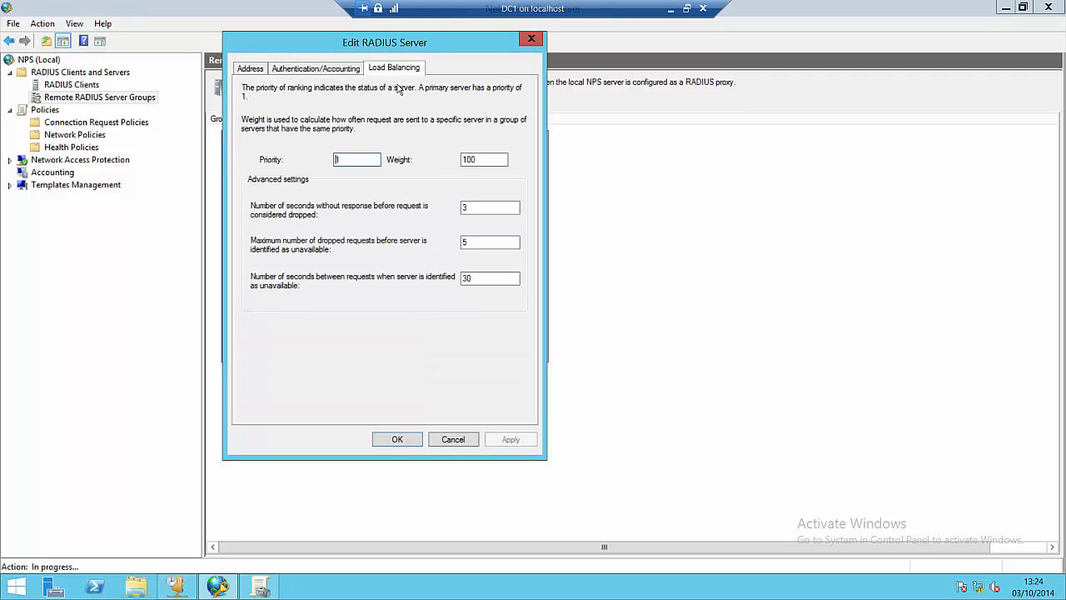
{"action": "double_click", "coordinate": [469, 159]}
{"action": "type", "text": "50"}
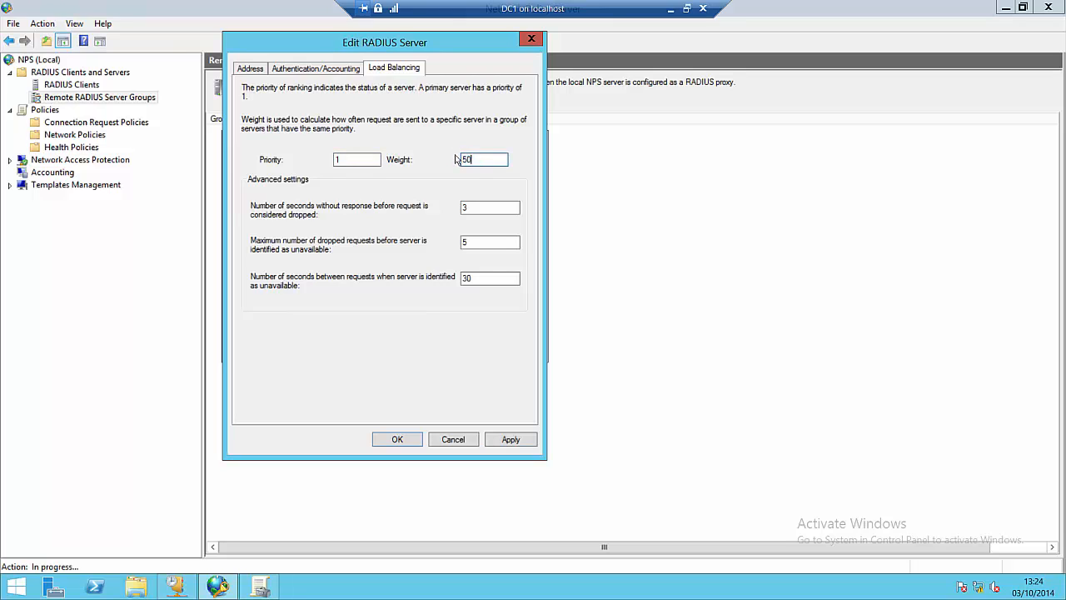
{"action": "left_click", "coordinate": [510, 439]}
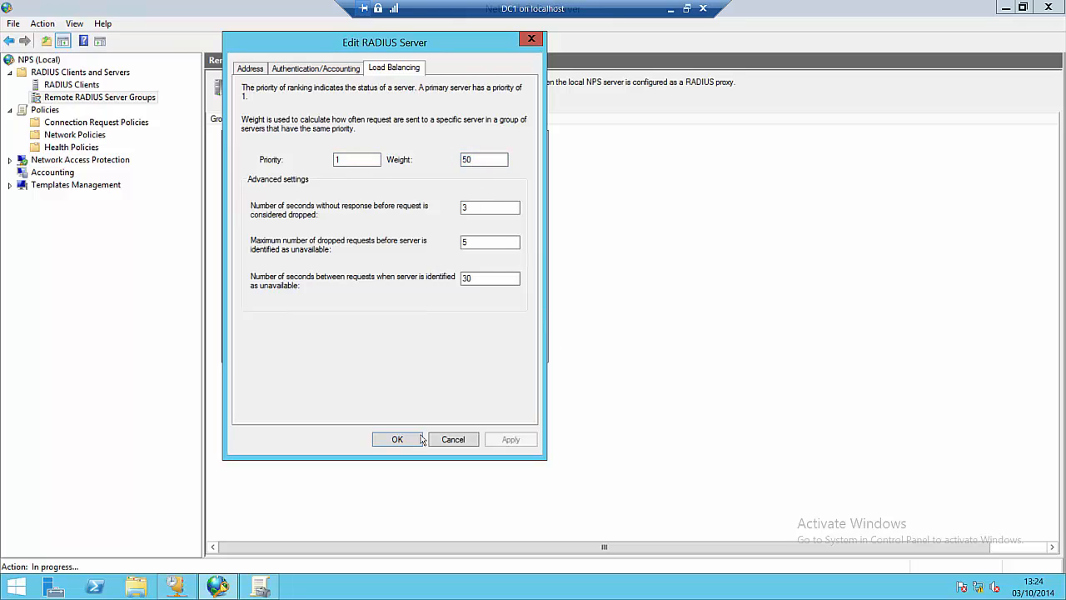
{"action": "left_click", "coordinate": [397, 439]}
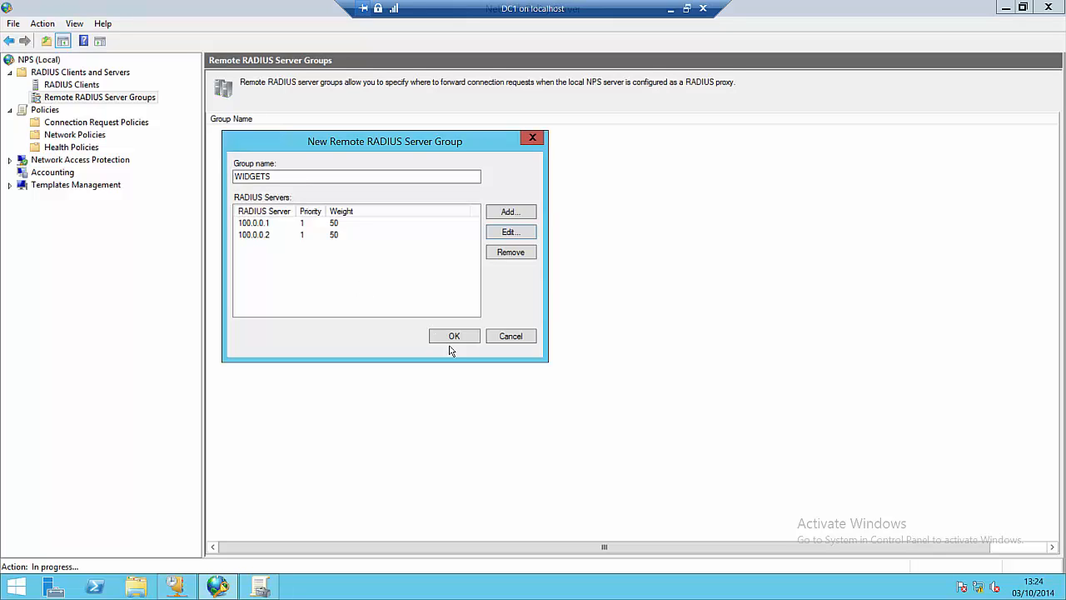
{"action": "key", "text": "Return"}
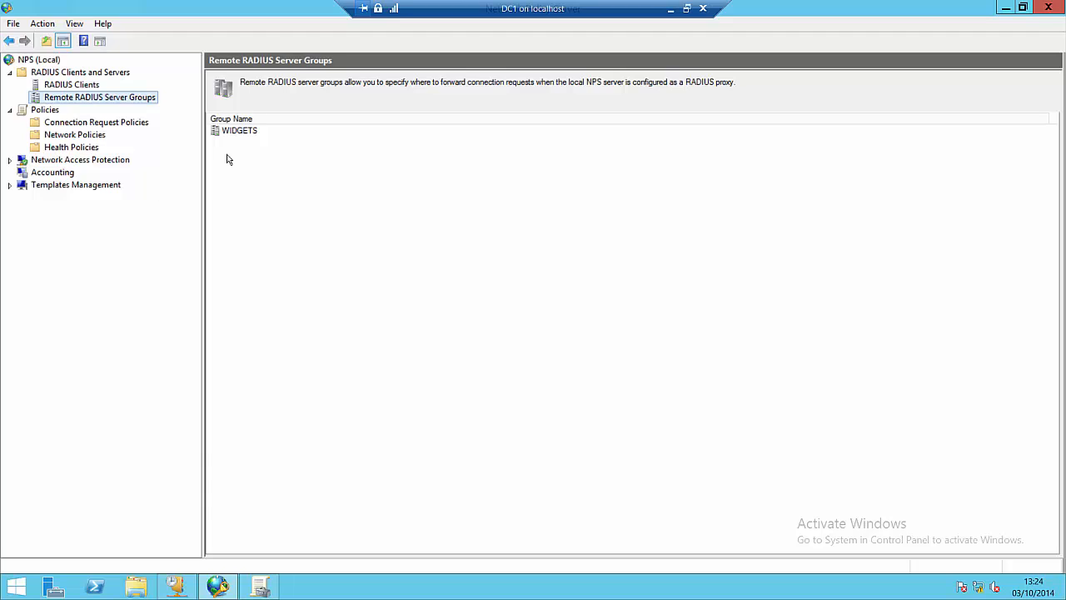
Step: Start a new connection request policy from the Connection Request Policies node
{"action": "left_click", "coordinate": [128, 126]}
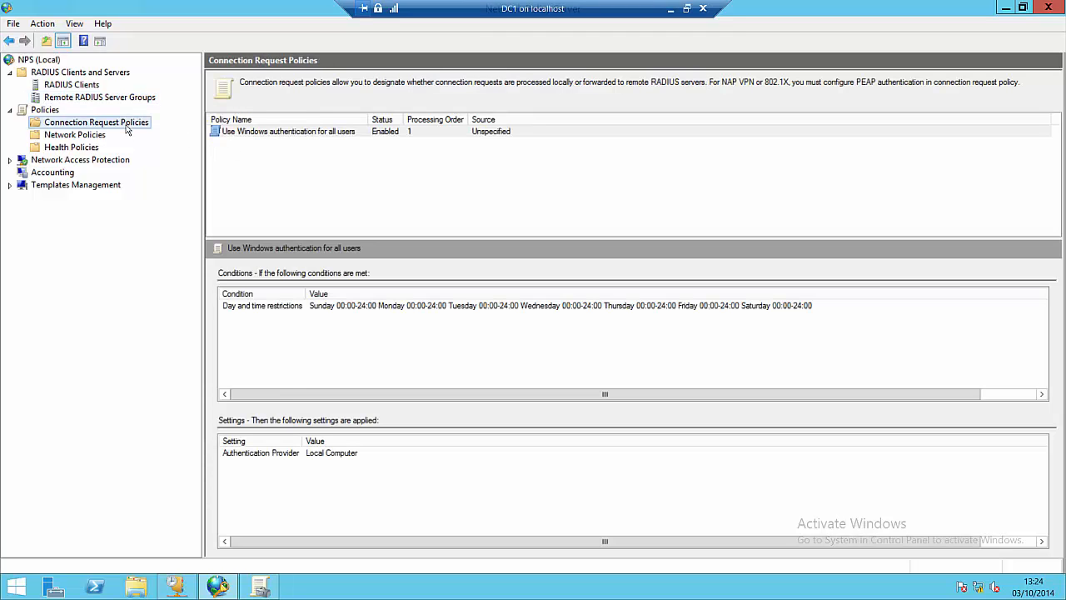
{"action": "right_click", "coordinate": [128, 129]}
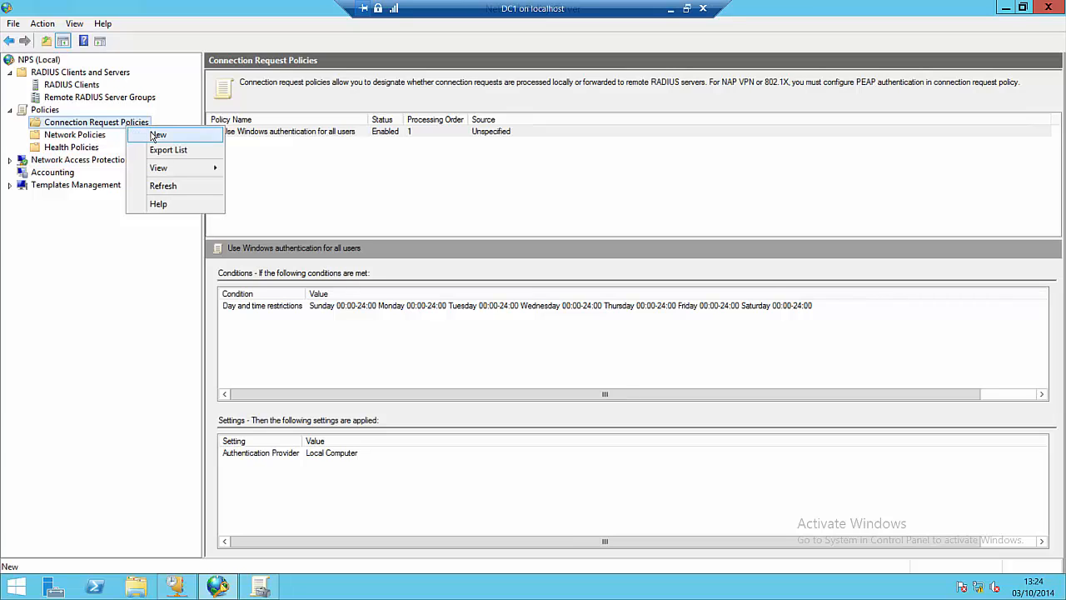
{"action": "left_click", "coordinate": [155, 137]}
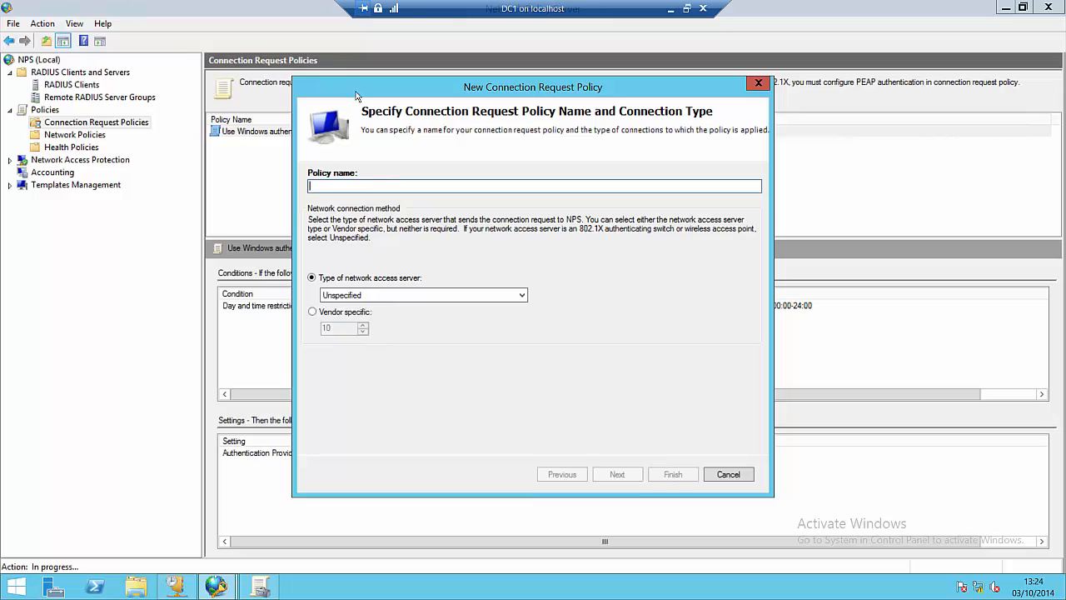
{"action": "left_click_drag", "start_coordinate": [358, 96], "coordinate": [280, 161]}
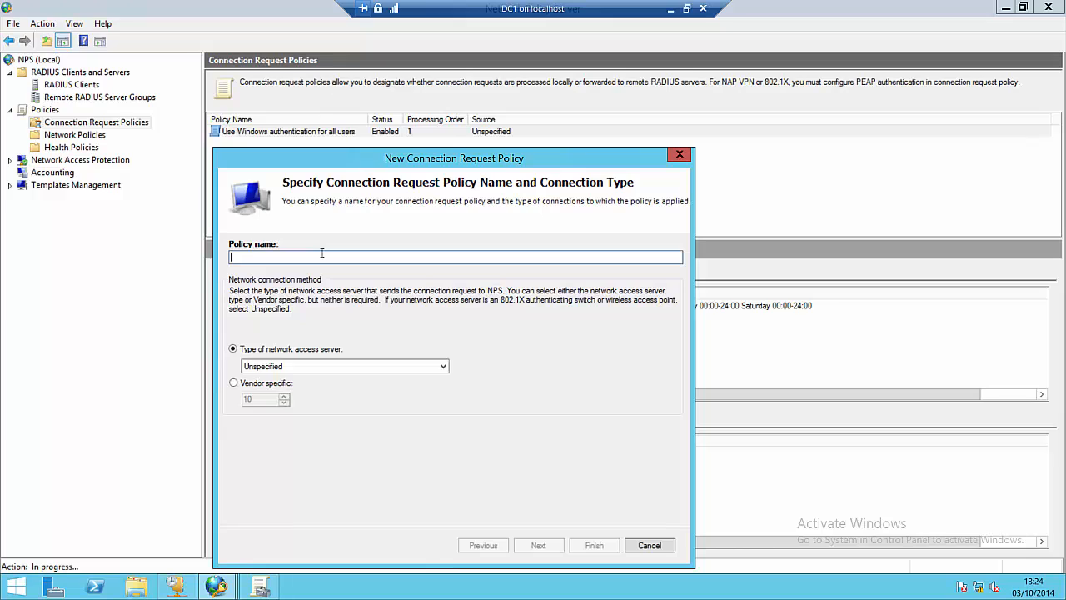
Step: Enter 'Widgets Connection Request Policy' as the policy name
{"action": "type", "text": "Widgets C"}
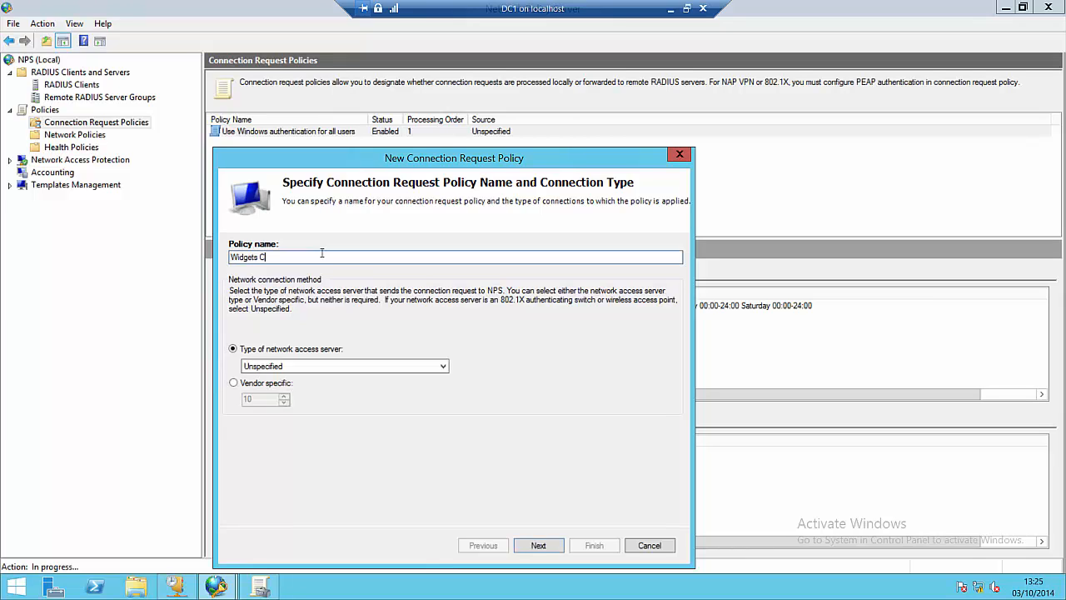
{"action": "key", "text": "BackSpace"}
{"action": "key", "text": "BackSpace"}
{"action": "type", "text": "onnection Request Polic"}
Step: Fix the stray 'i' typo in 'Connection' in the policy name
{"action": "left_click", "coordinate": [267, 258]}
{"action": "key", "text": "BackSpace"}
{"action": "key", "text": "BackSpace"}
{"action": "left_click", "coordinate": [539, 546]}
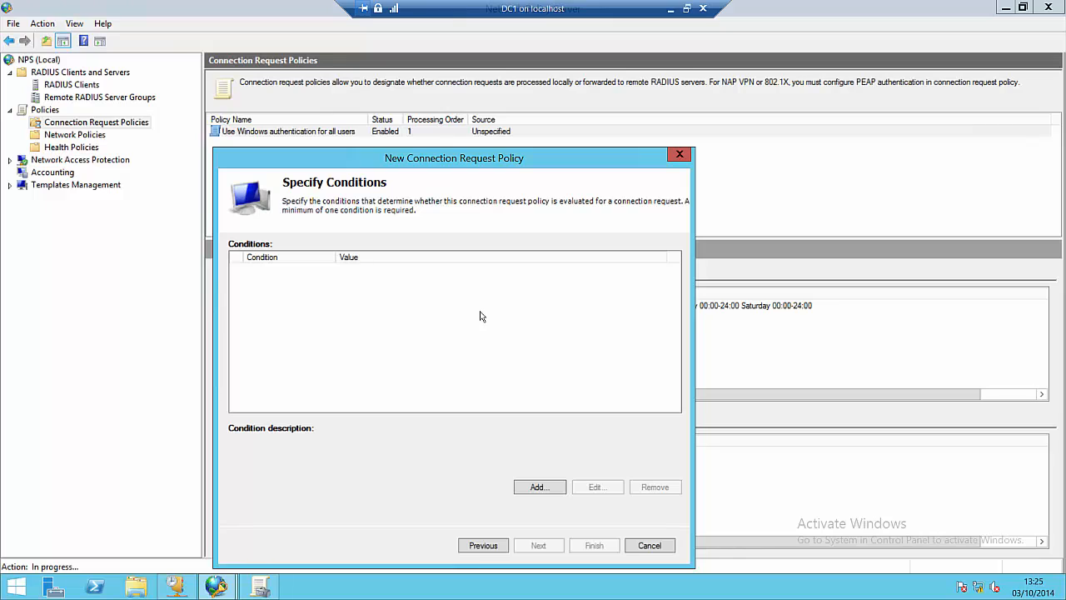
{"action": "left_click", "coordinate": [540, 488]}
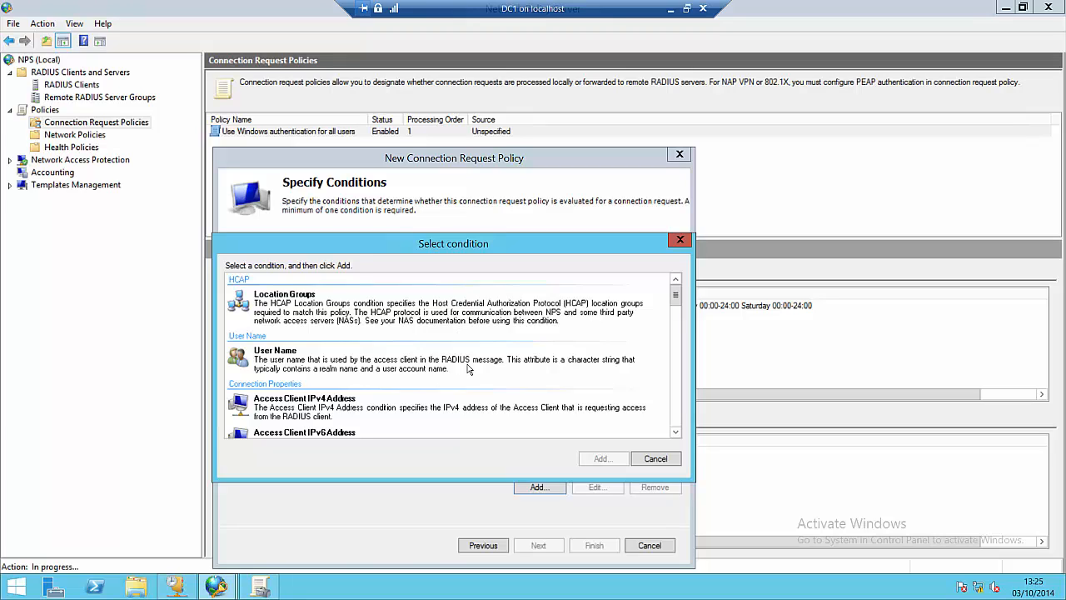
{"action": "left_click", "coordinate": [416, 370]}
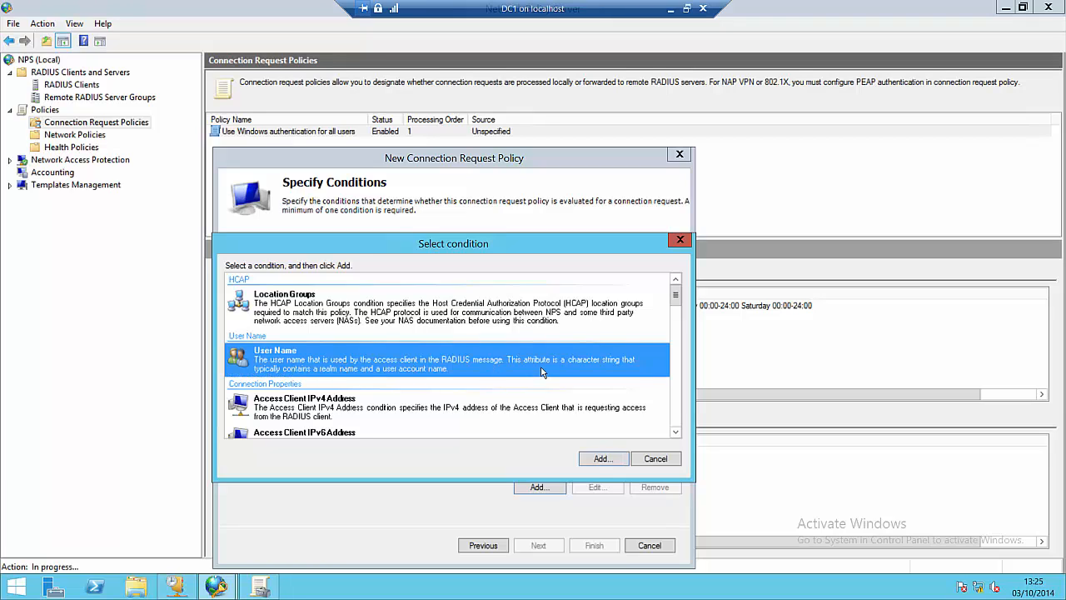
{"action": "left_click", "coordinate": [599, 458]}
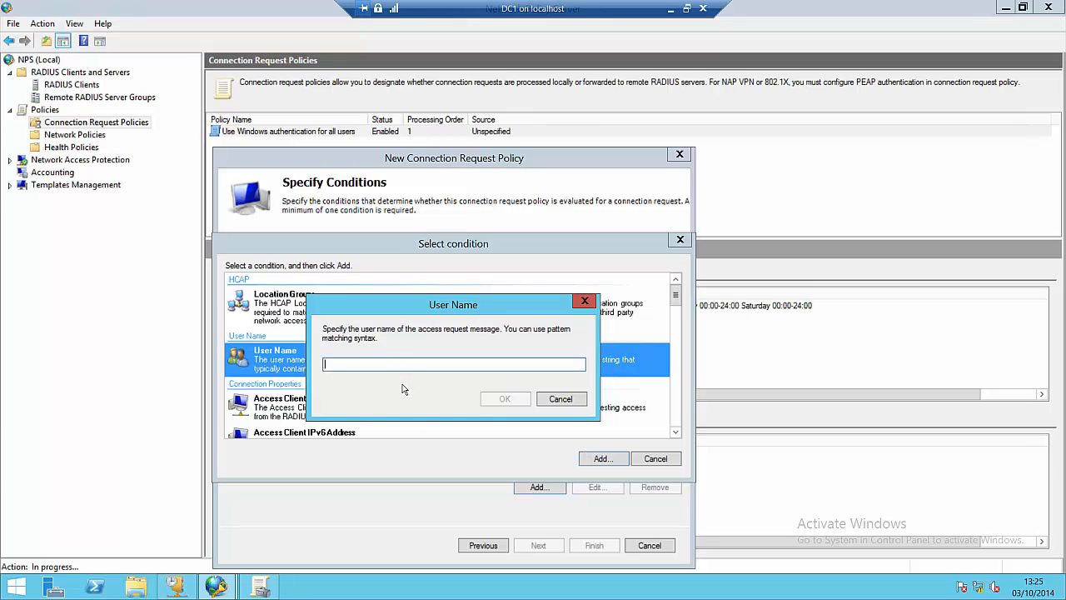
{"action": "type", "text": "1"}
{"action": "type", "text": "@"}
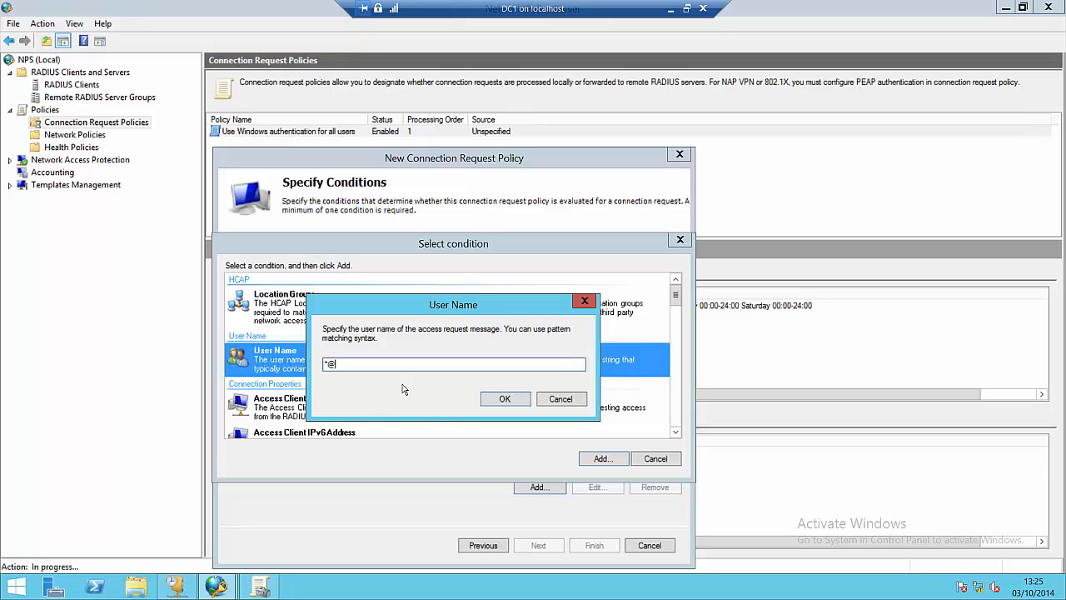
{"action": "type", "text": "WIDGETS.COM"}
{"action": "left_click", "coordinate": [505, 400]}
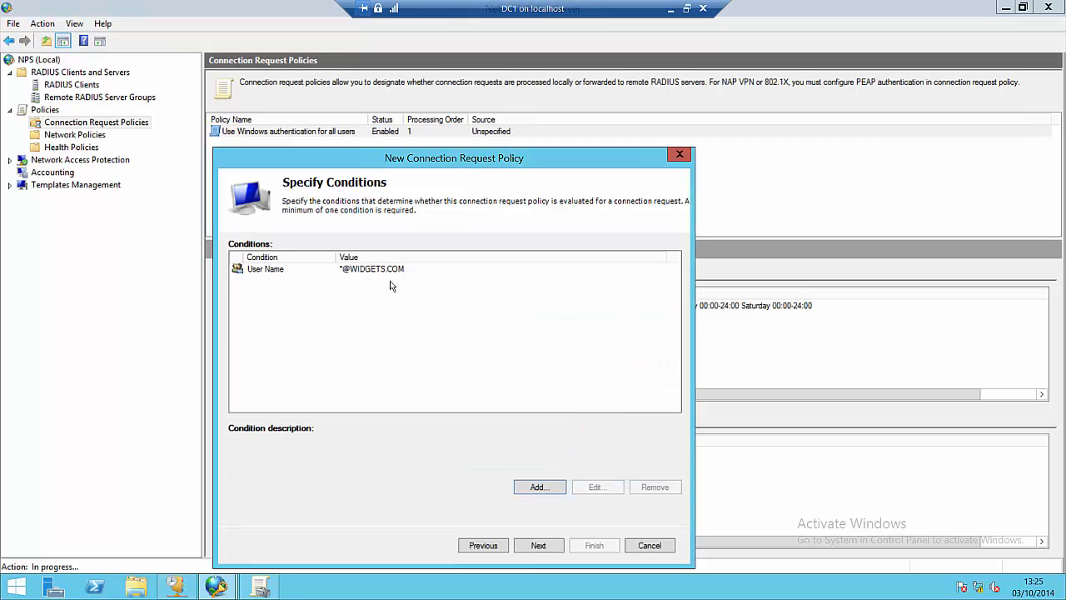
Step: Add a Tunnel Type condition for L2TP or PPTP, then review both conditions' descriptions
{"action": "left_click", "coordinate": [538, 489]}
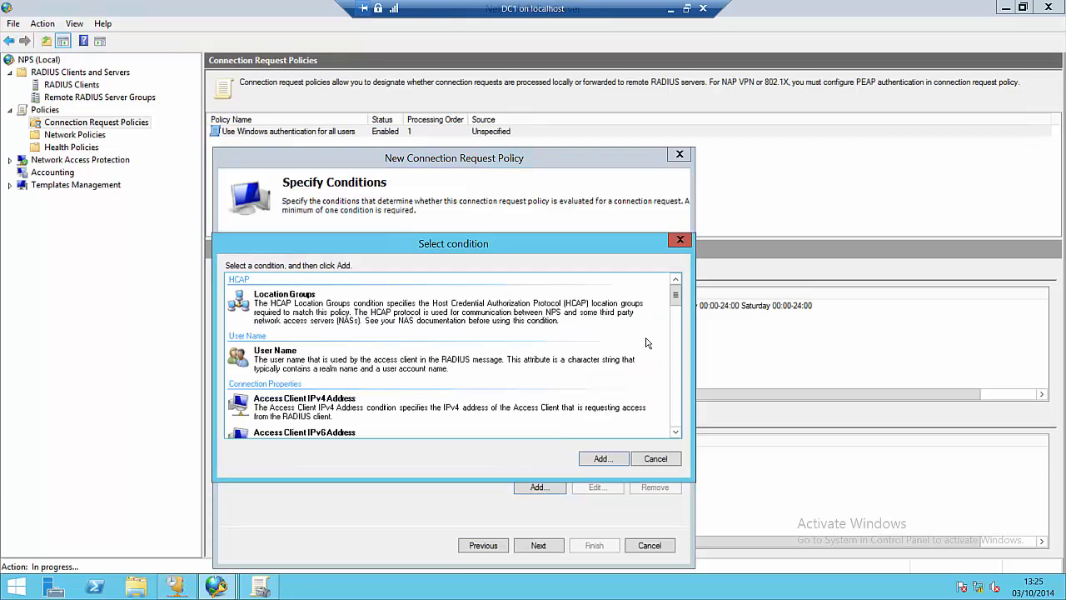
{"action": "scroll", "coordinate": [674, 301], "scroll_direction": "down", "scroll_amount": 3}
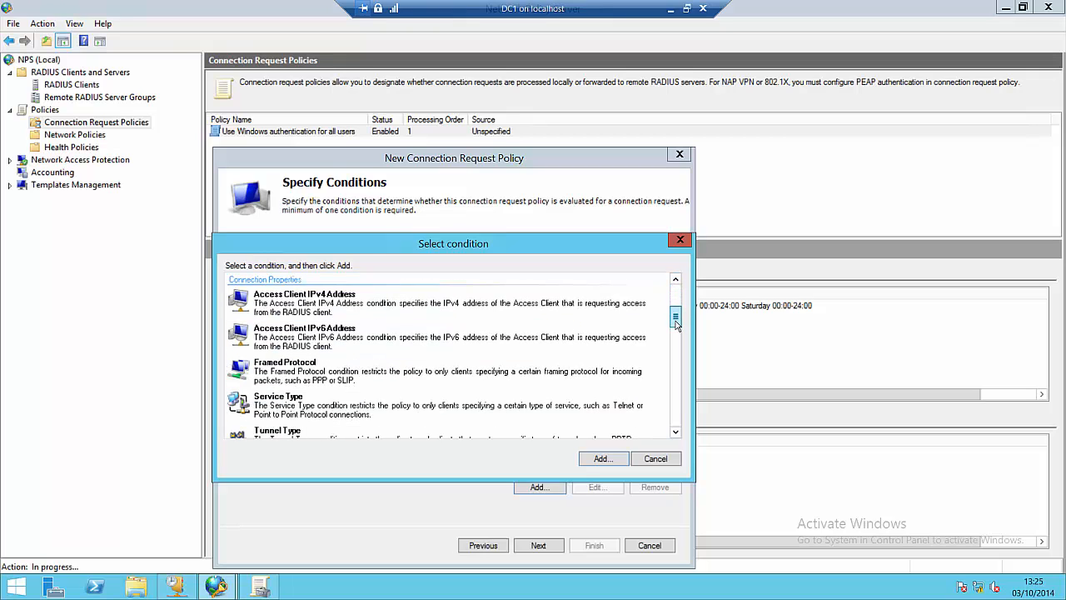
{"action": "left_click", "coordinate": [380, 416]}
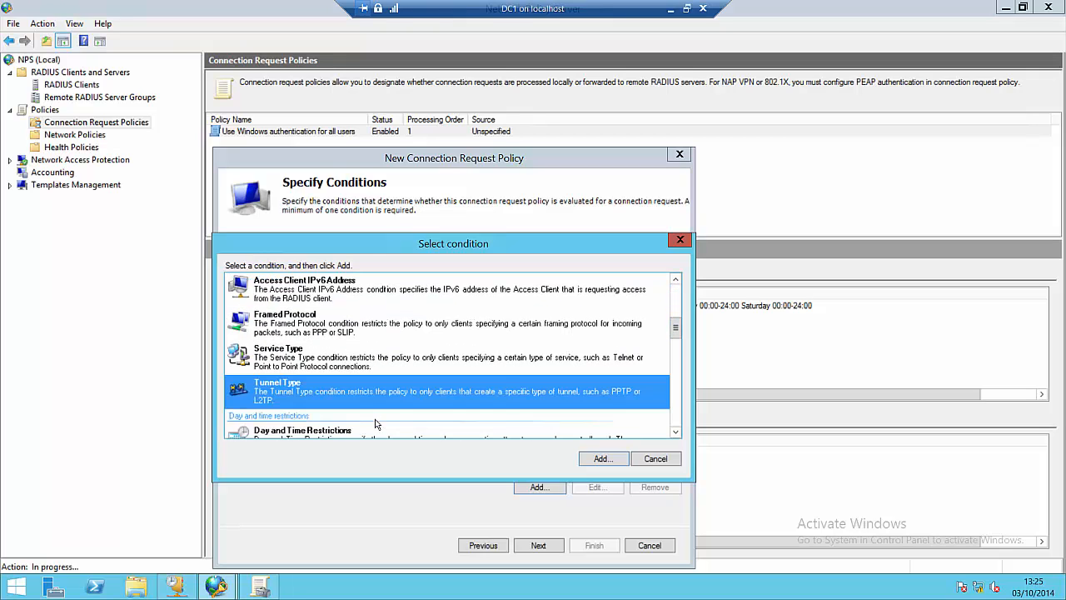
{"action": "left_click", "coordinate": [588, 458]}
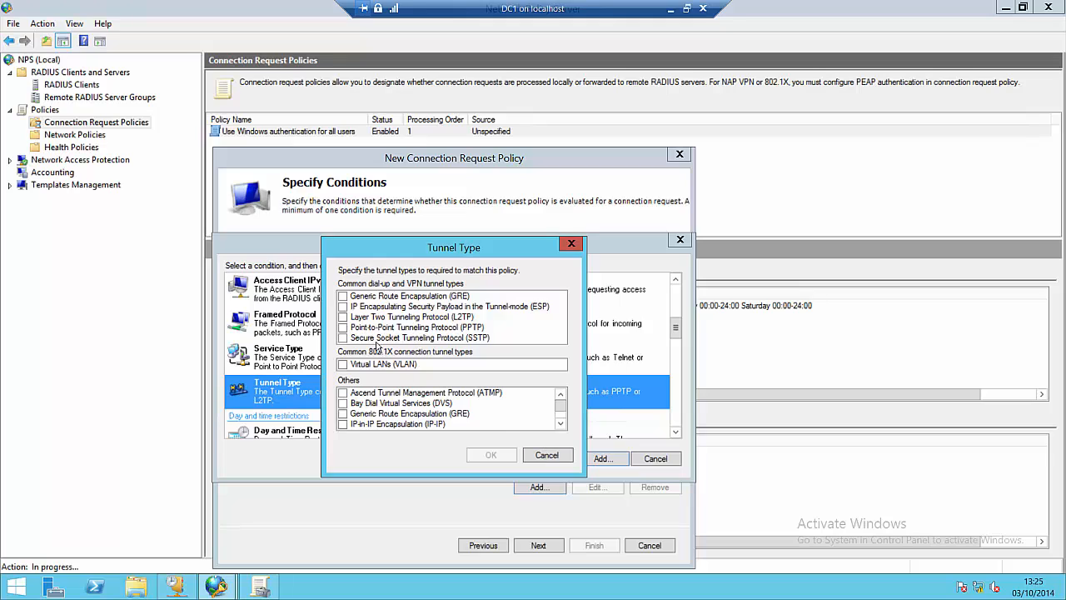
{"action": "left_click", "coordinate": [343, 318]}
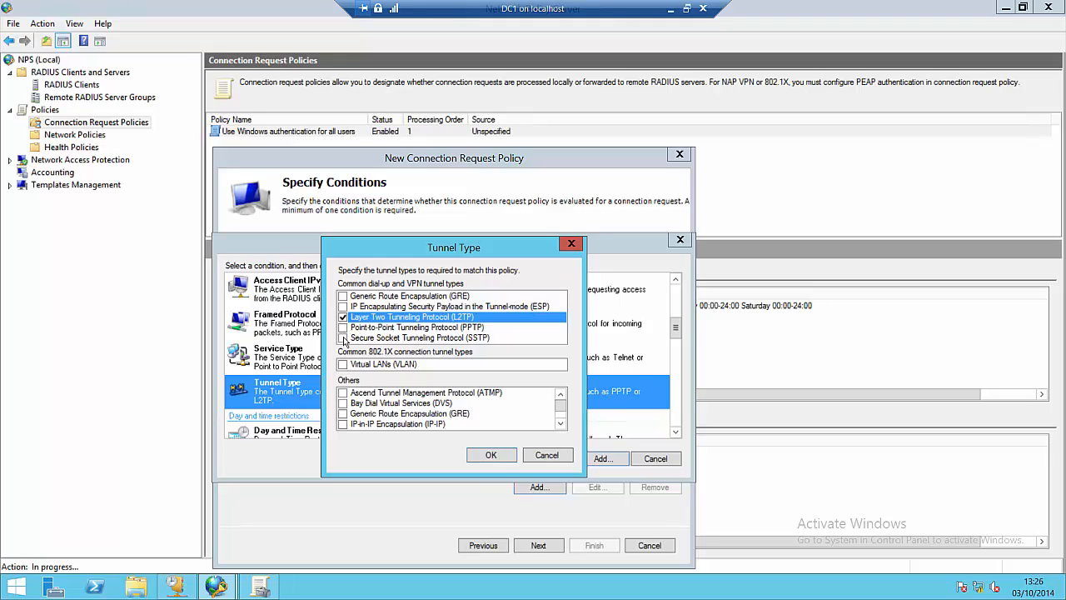
{"action": "left_click", "coordinate": [343, 327]}
{"action": "left_click", "coordinate": [490, 455]}
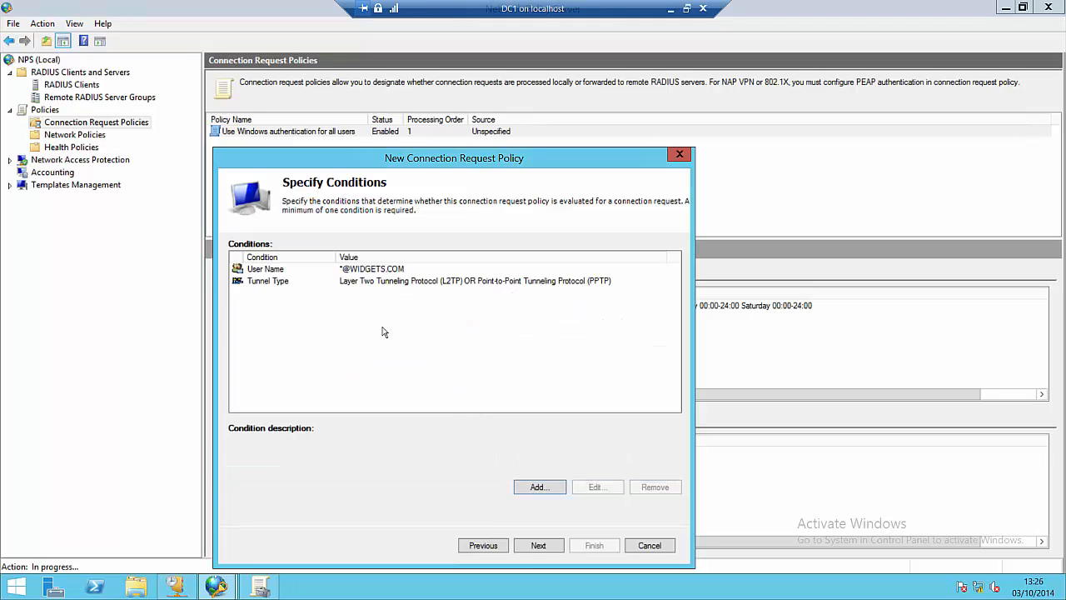
{"action": "left_click", "coordinate": [270, 273]}
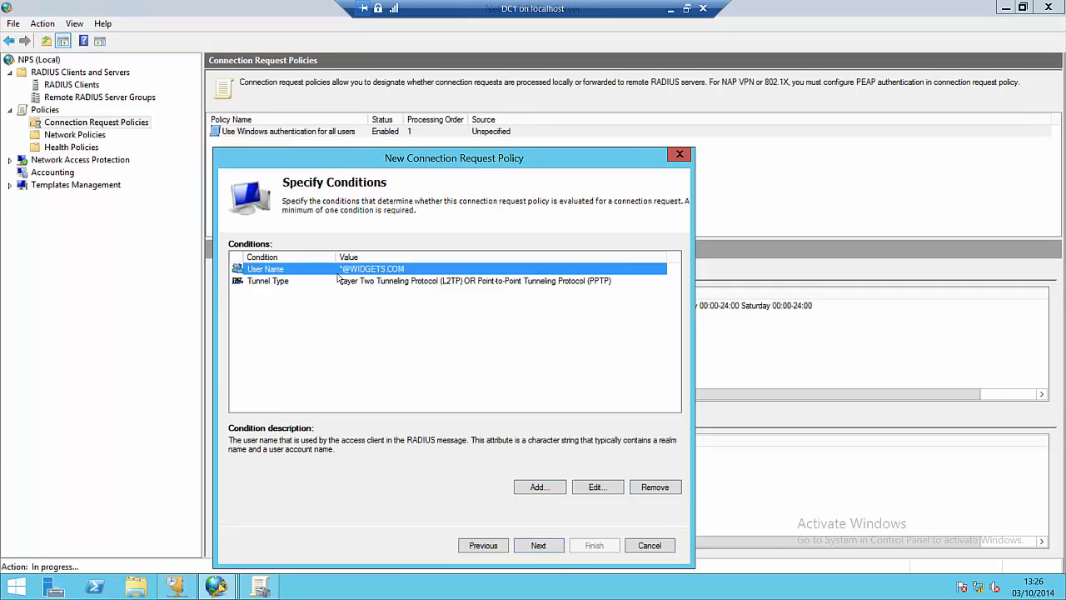
{"action": "left_click", "coordinate": [278, 283]}
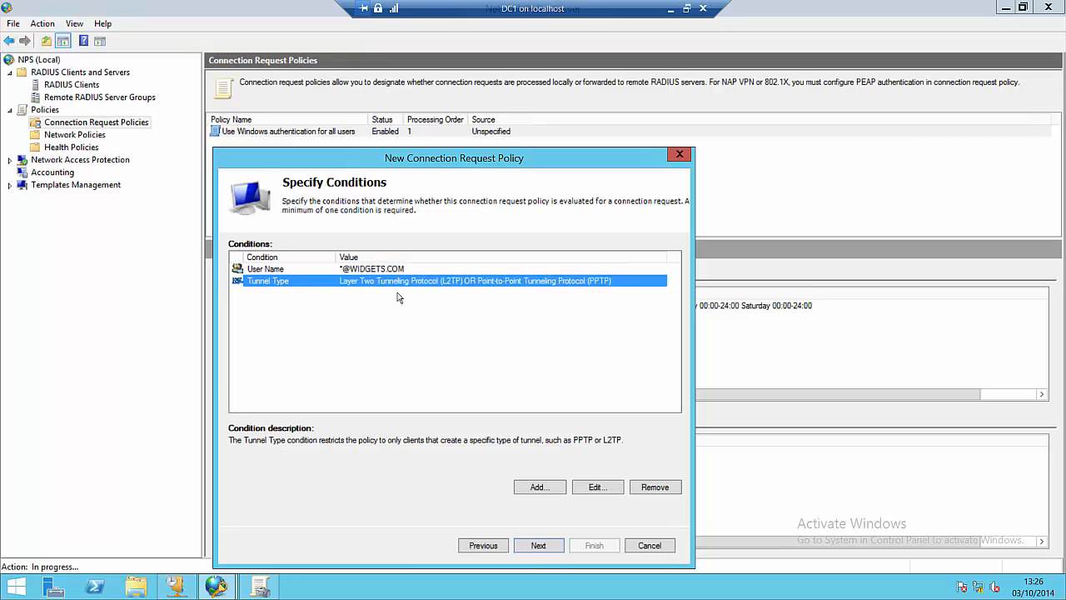
Step: Forward authentication requests to the WIDGETS server group and leave accounting requests unforwarded
{"action": "left_click", "coordinate": [539, 545]}
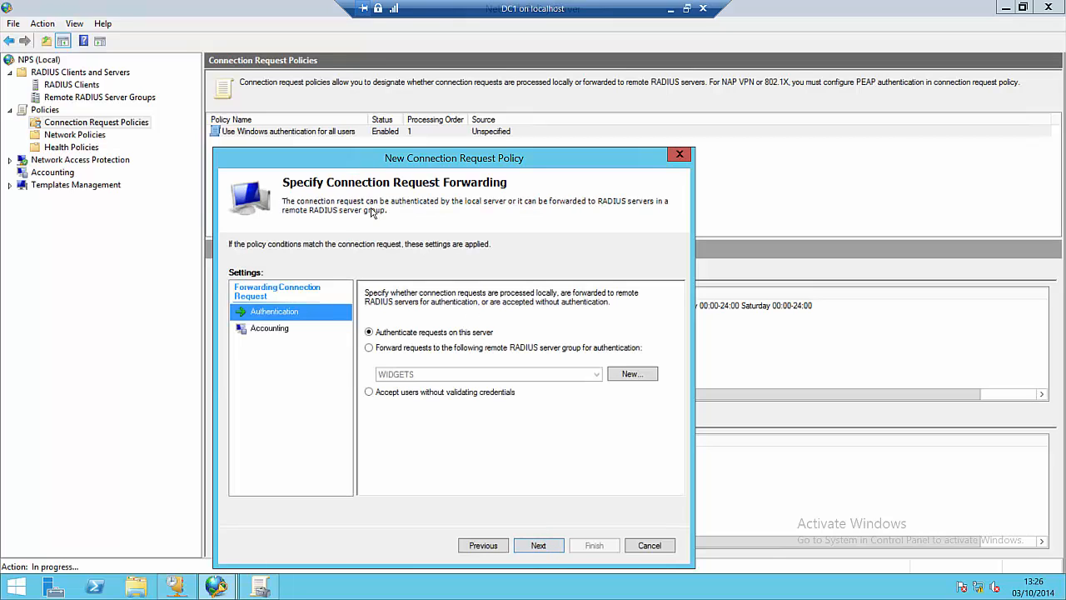
{"action": "left_click", "coordinate": [385, 354]}
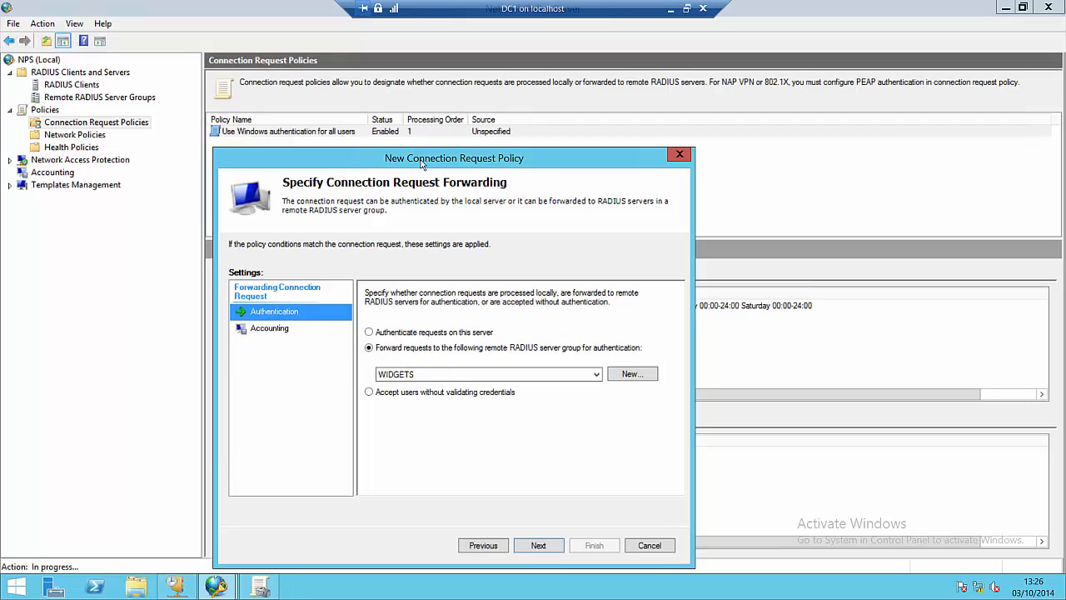
{"action": "left_click_drag", "start_coordinate": [431, 155], "coordinate": [435, 73]}
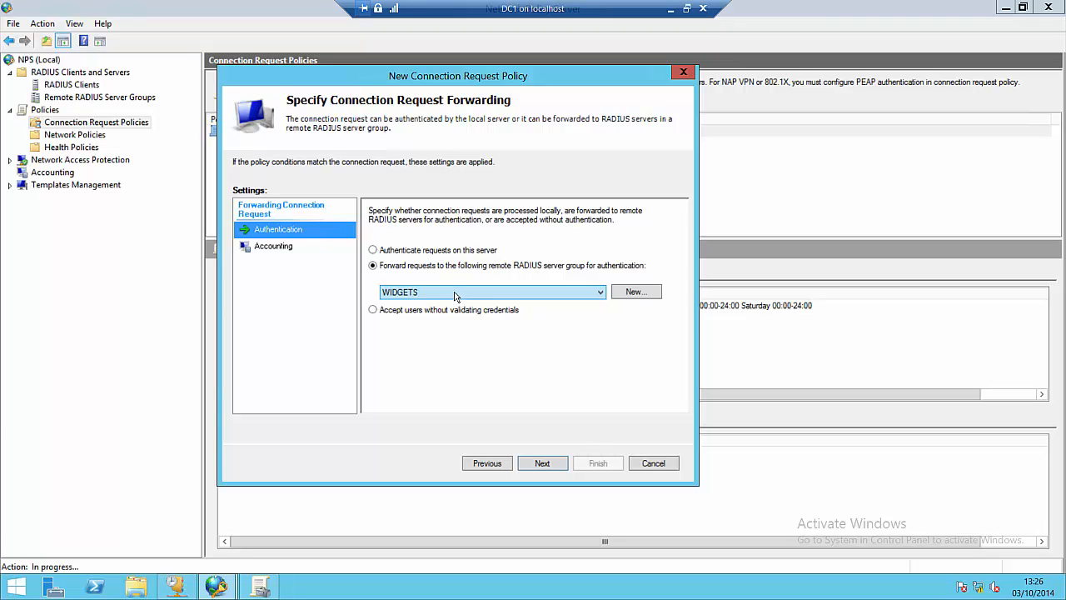
{"action": "left_click", "coordinate": [289, 253]}
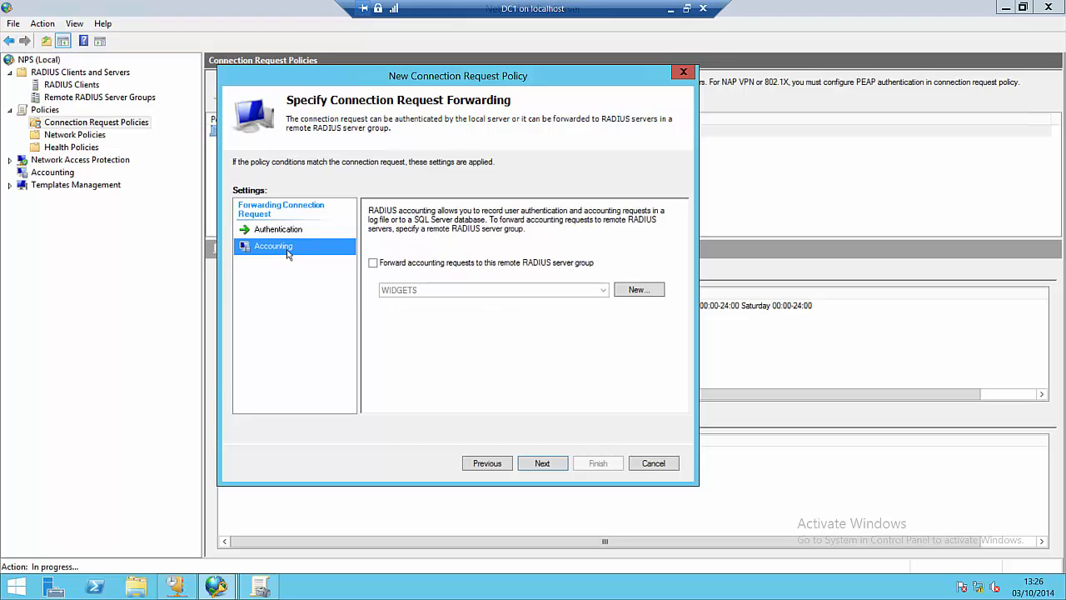
{"action": "left_click", "coordinate": [374, 264]}
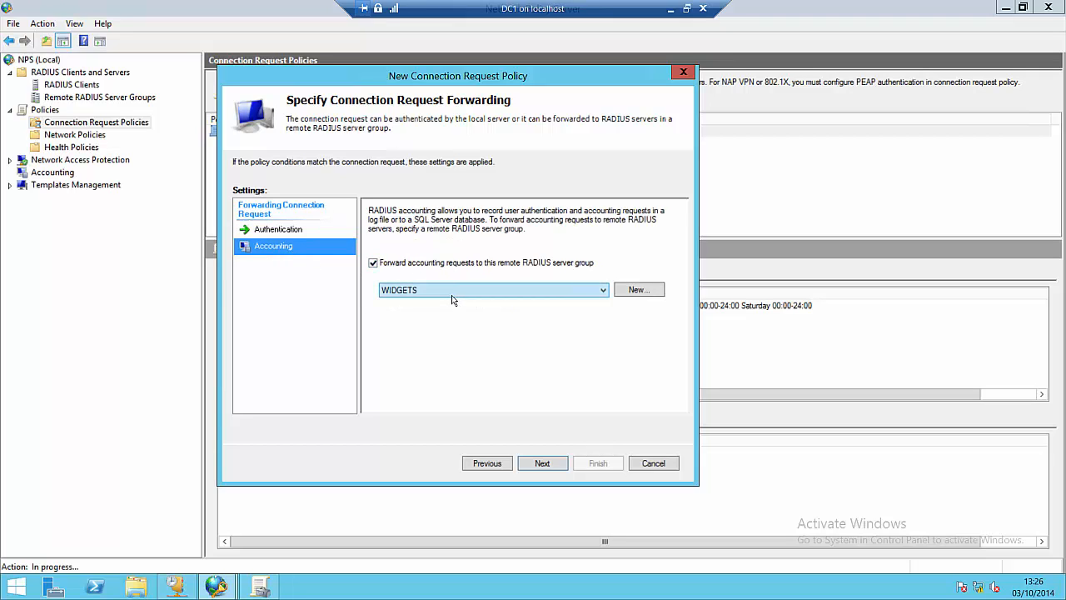
{"action": "left_click", "coordinate": [373, 262]}
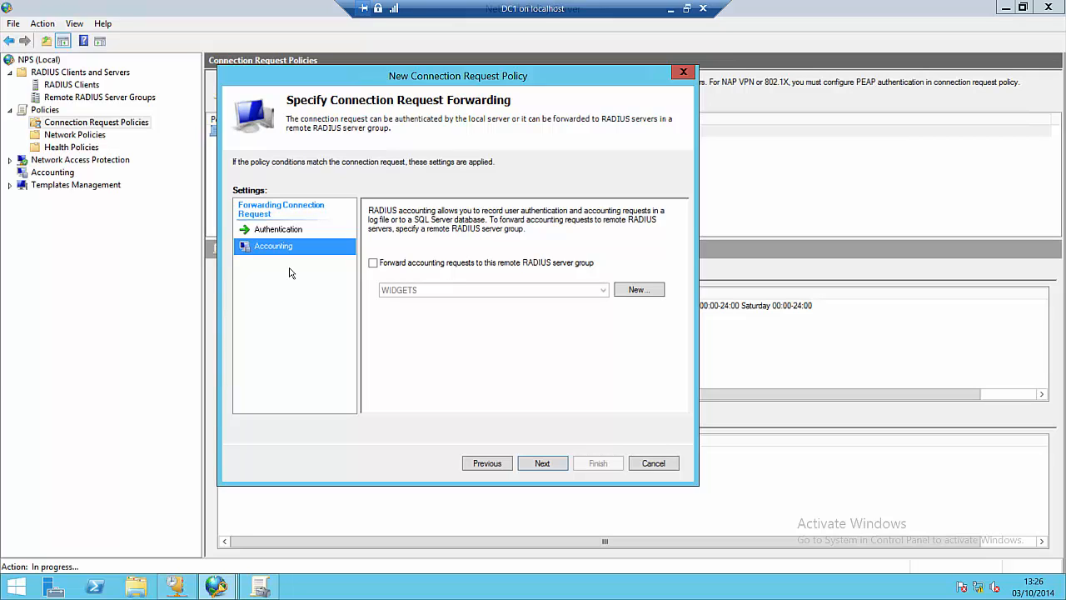
{"action": "left_click", "coordinate": [542, 466]}
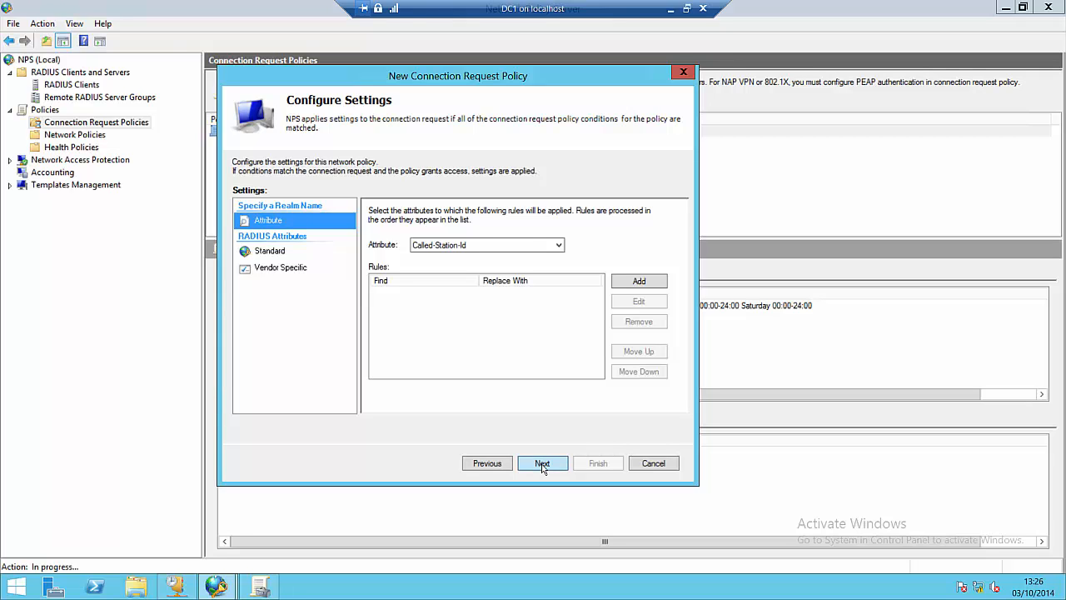
Step: Finish the wizard, widen the Policy Name column, and select the new Widgets policy
{"action": "left_click", "coordinate": [542, 465]}
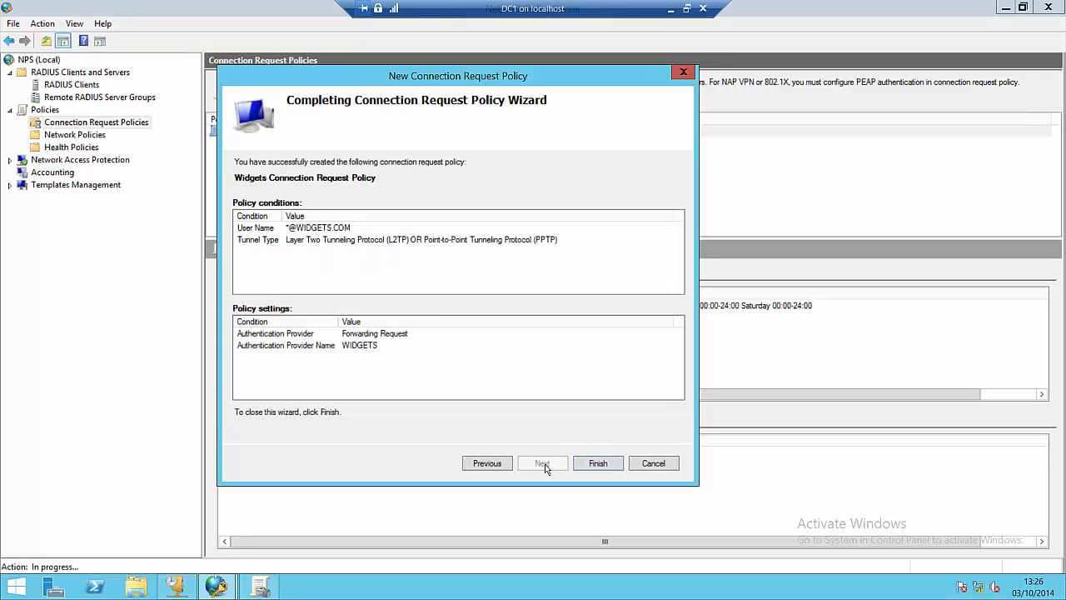
{"action": "left_click", "coordinate": [600, 464]}
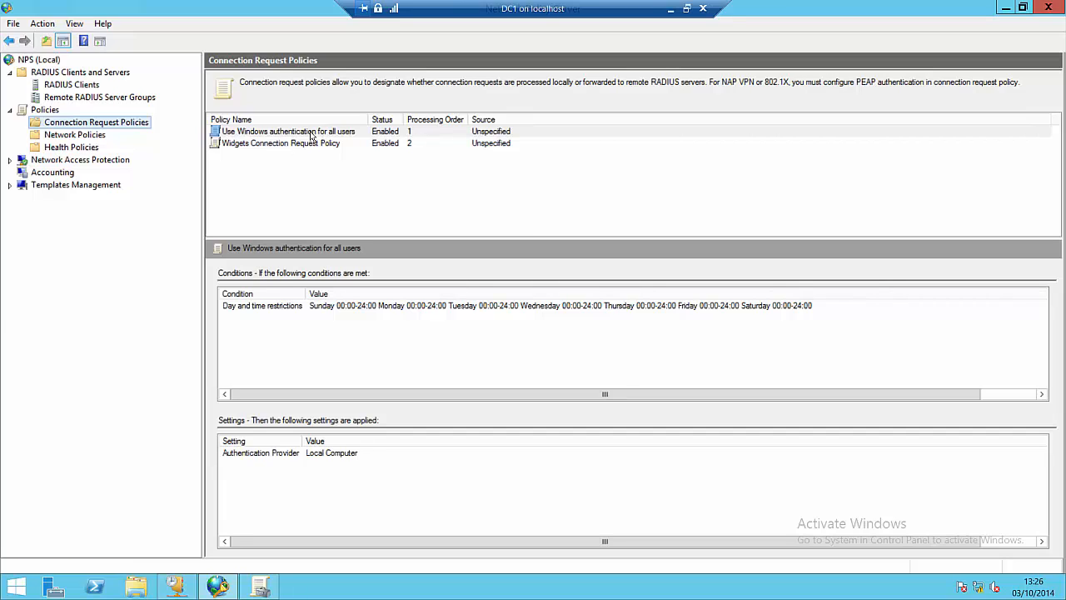
{"action": "left_click_drag", "start_coordinate": [369, 121], "coordinate": [394, 122]}
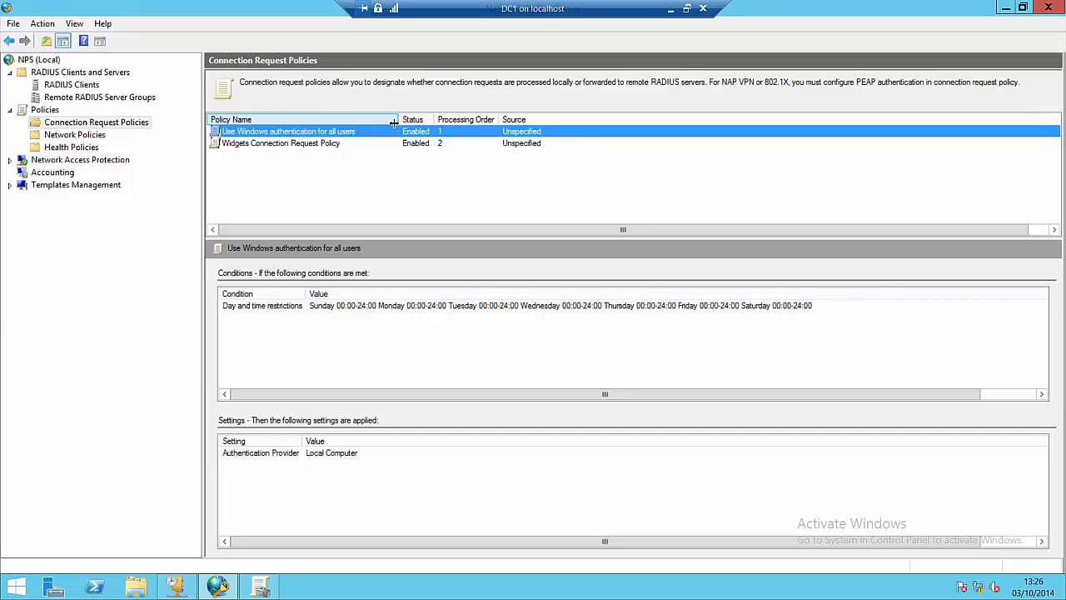
{"action": "left_click", "coordinate": [350, 183]}
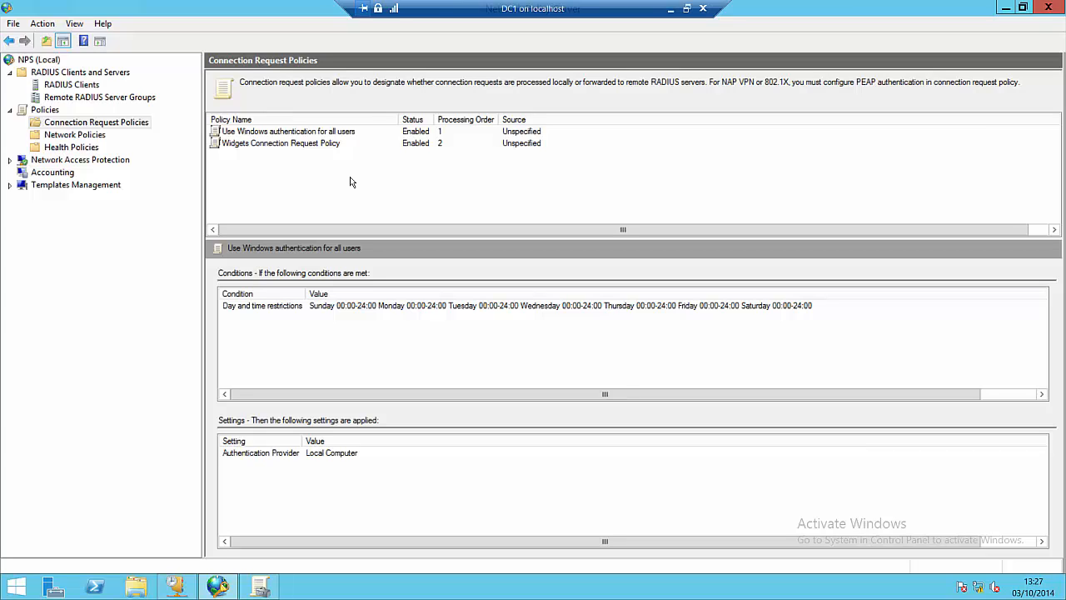
{"action": "left_click", "coordinate": [349, 133]}
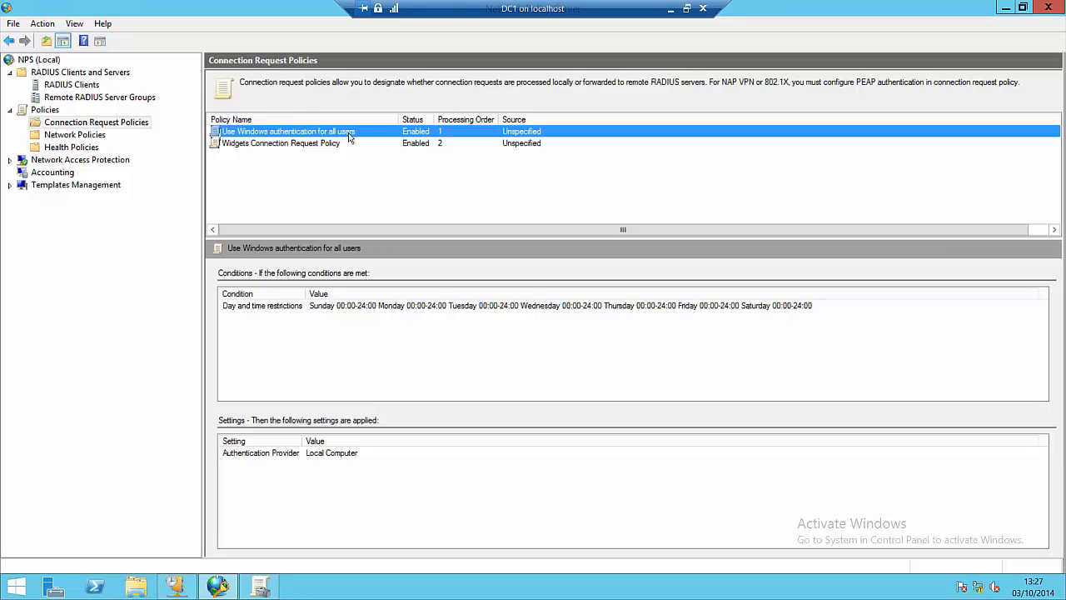
{"action": "left_click", "coordinate": [336, 146]}
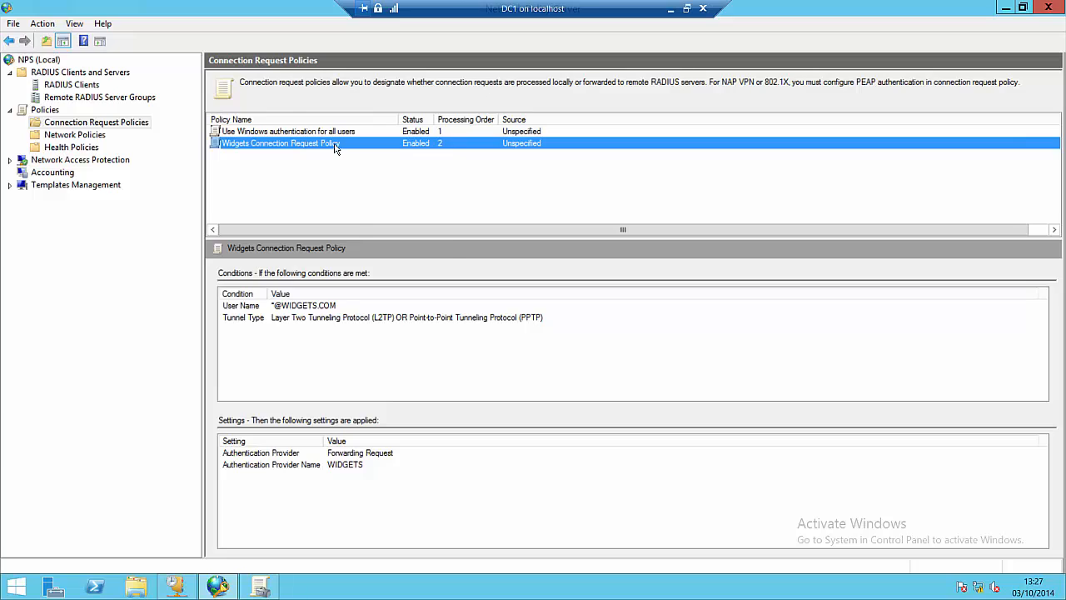
Step: Move the Widgets Connection Request Policy up to processing order 1
{"action": "right_click", "coordinate": [334, 144]}
{"action": "left_click", "coordinate": [349, 154]}
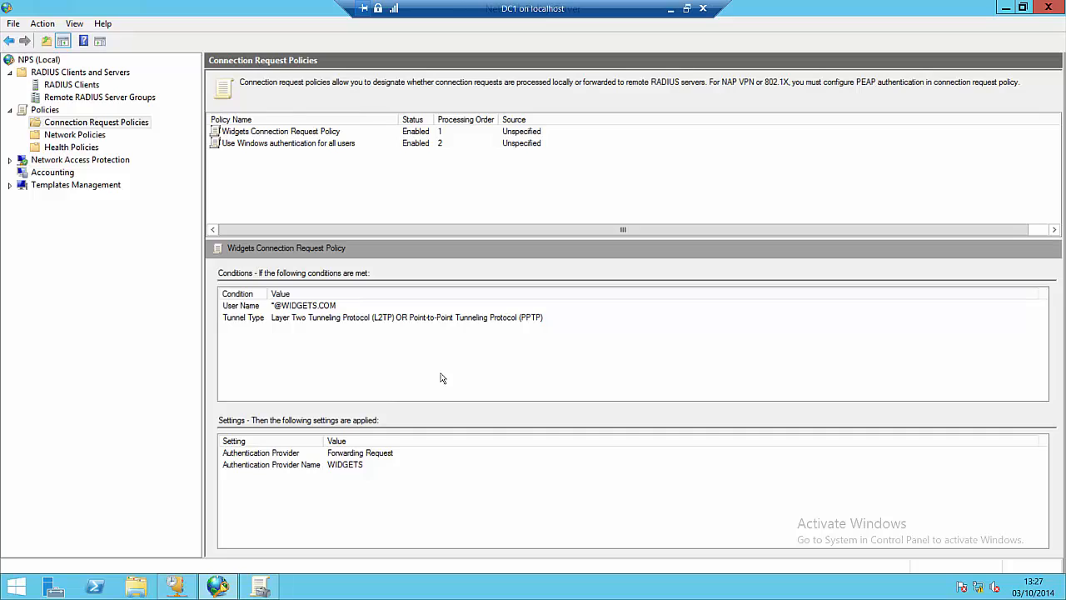
{"action": "right_click", "coordinate": [300, 138]}
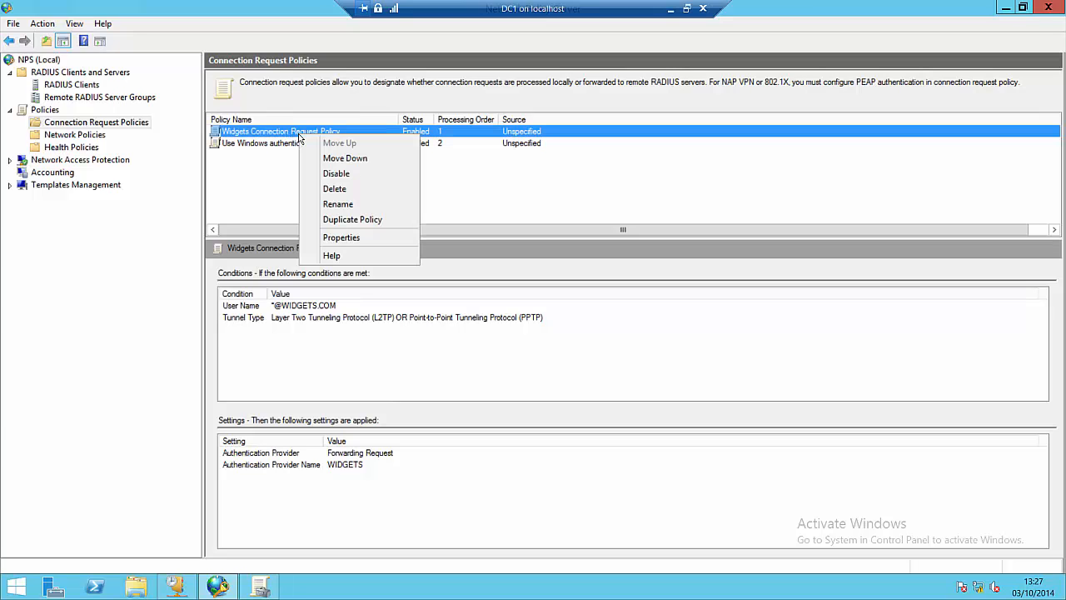
{"action": "left_click", "coordinate": [353, 237]}
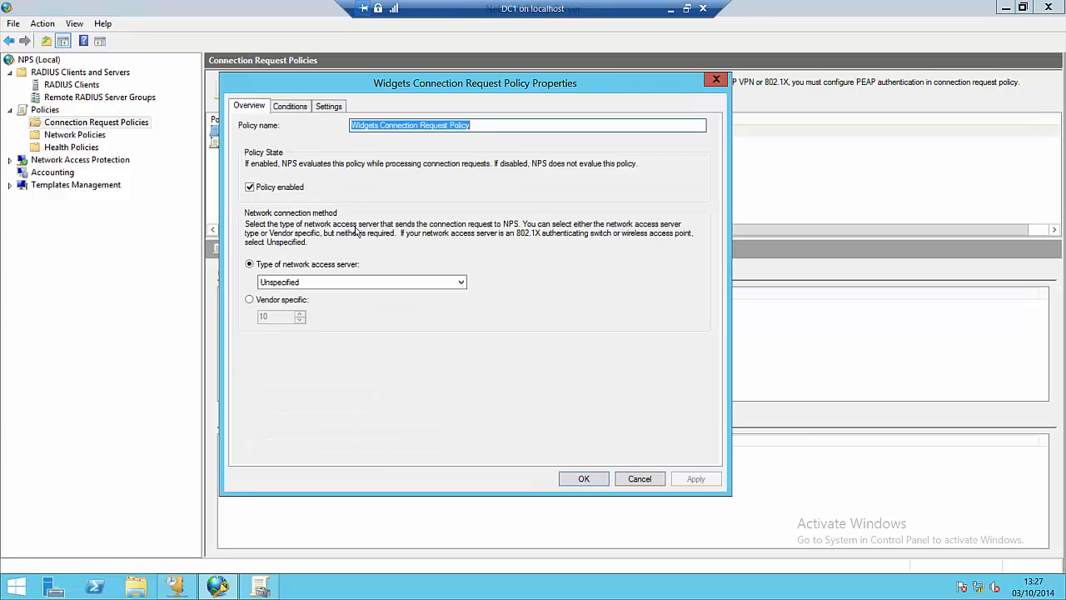
{"action": "left_click", "coordinate": [301, 109]}
{"action": "left_click", "coordinate": [328, 106]}
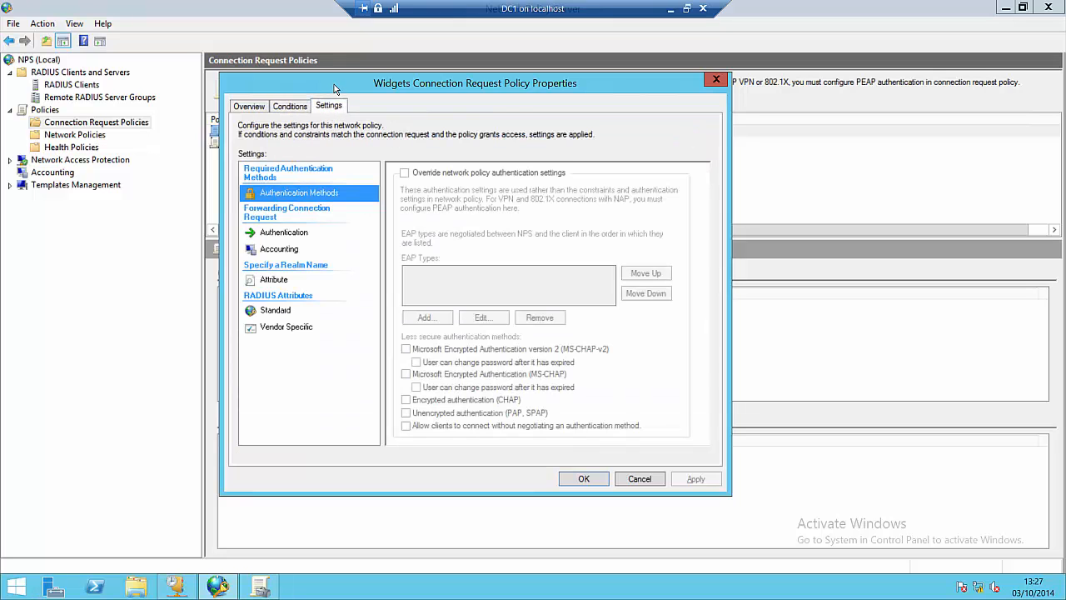
{"action": "left_click_drag", "start_coordinate": [341, 90], "coordinate": [335, 171]}
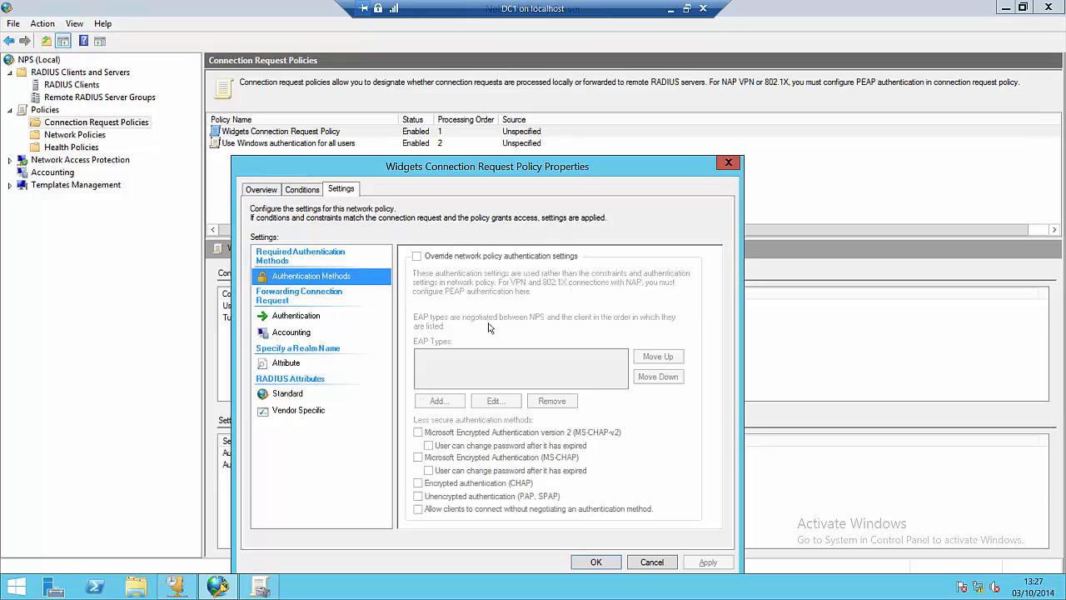
{"action": "left_click", "coordinate": [298, 315]}
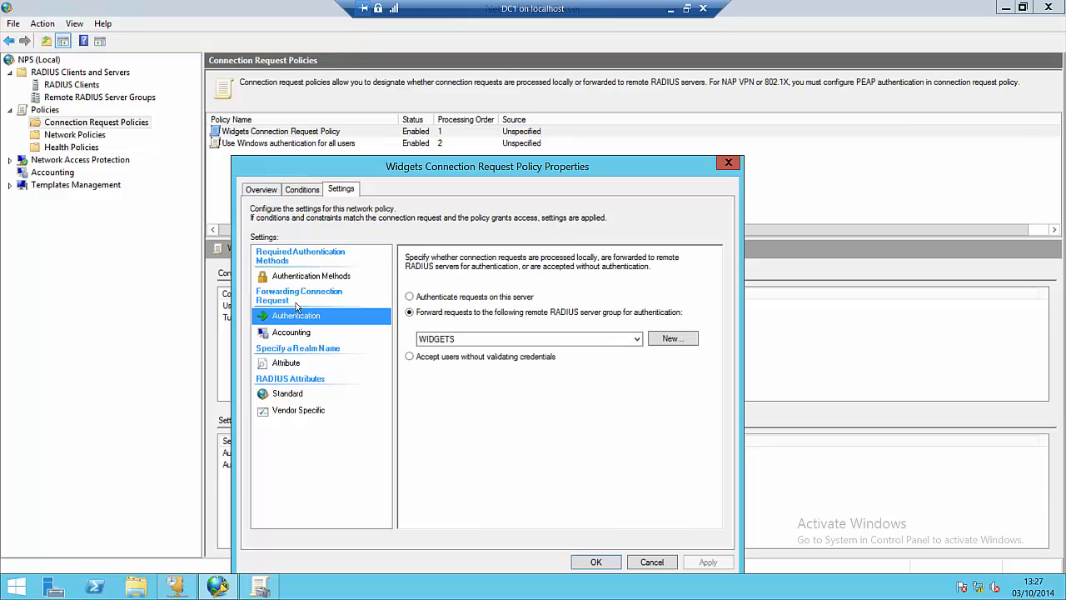
{"action": "left_click", "coordinate": [298, 279]}
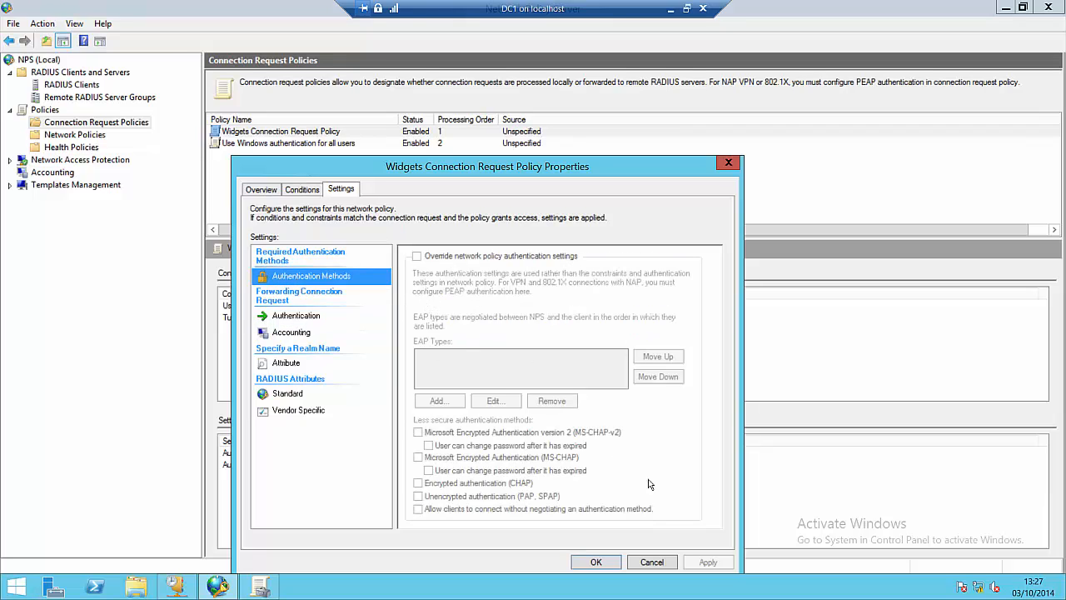
{"action": "left_click", "coordinate": [652, 562]}
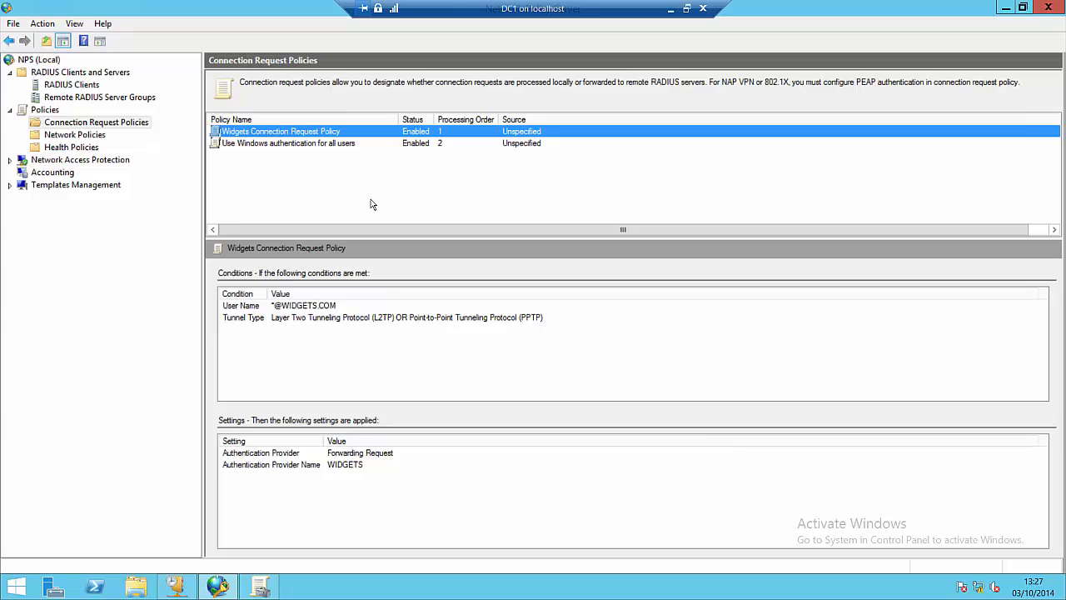
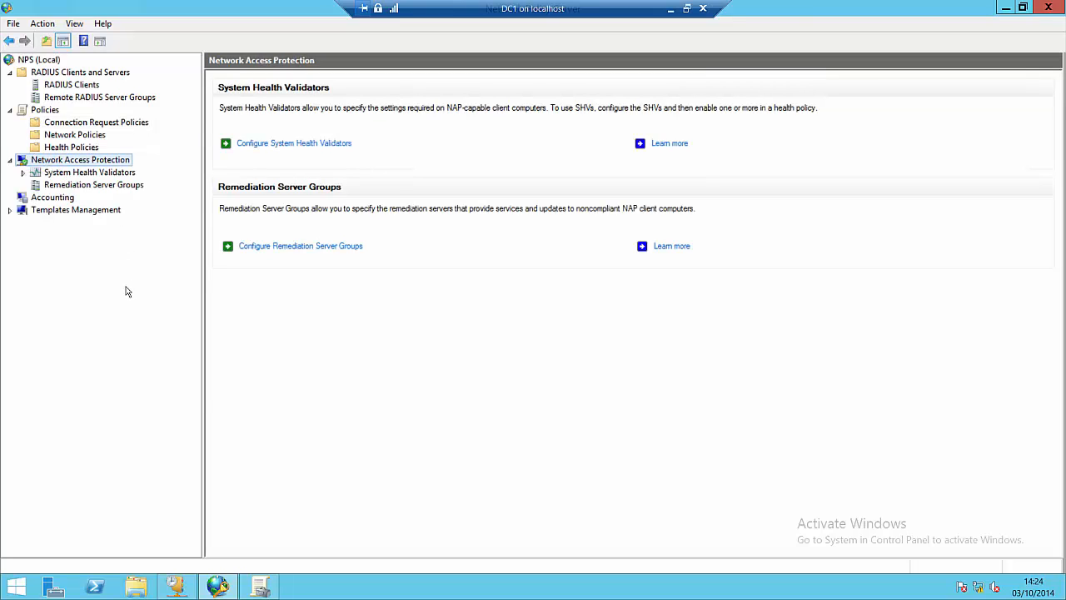
Step: Expand System Health Validators and open the Windows Security Health Validator page
{"action": "double_click", "coordinate": [89, 172]}
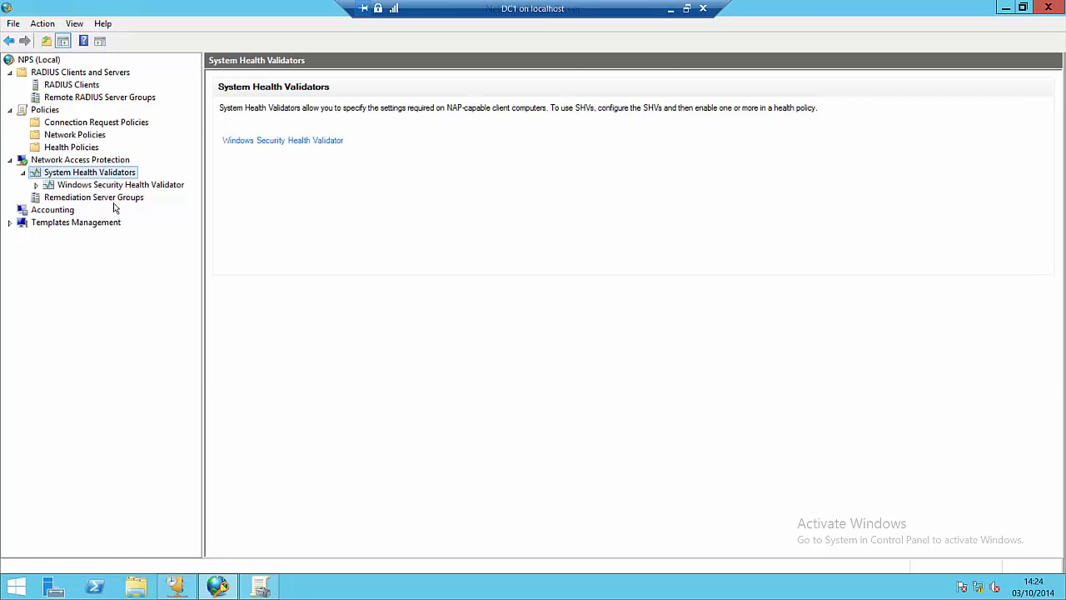
{"action": "left_click", "coordinate": [113, 202]}
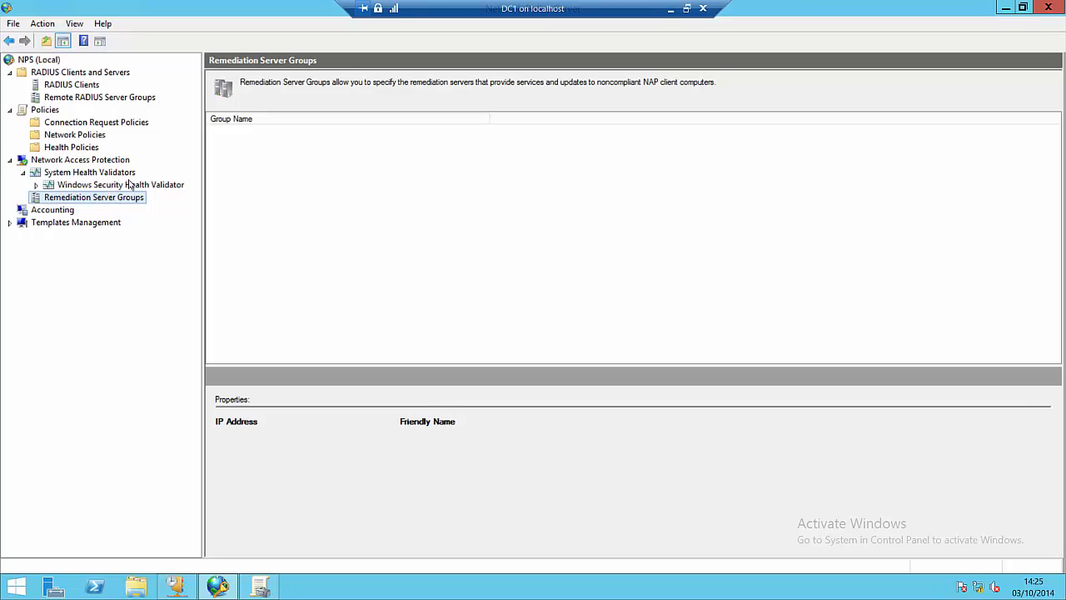
{"action": "left_click", "coordinate": [129, 184]}
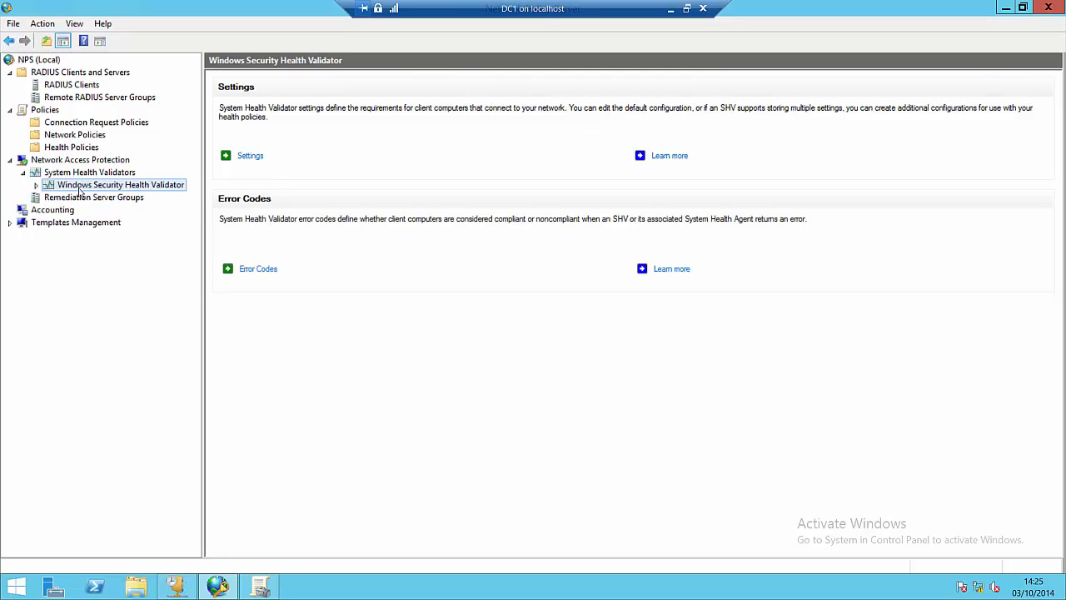
Step: Open the Properties of the validator's Default Configuration from its Settings list
{"action": "double_click", "coordinate": [166, 188]}
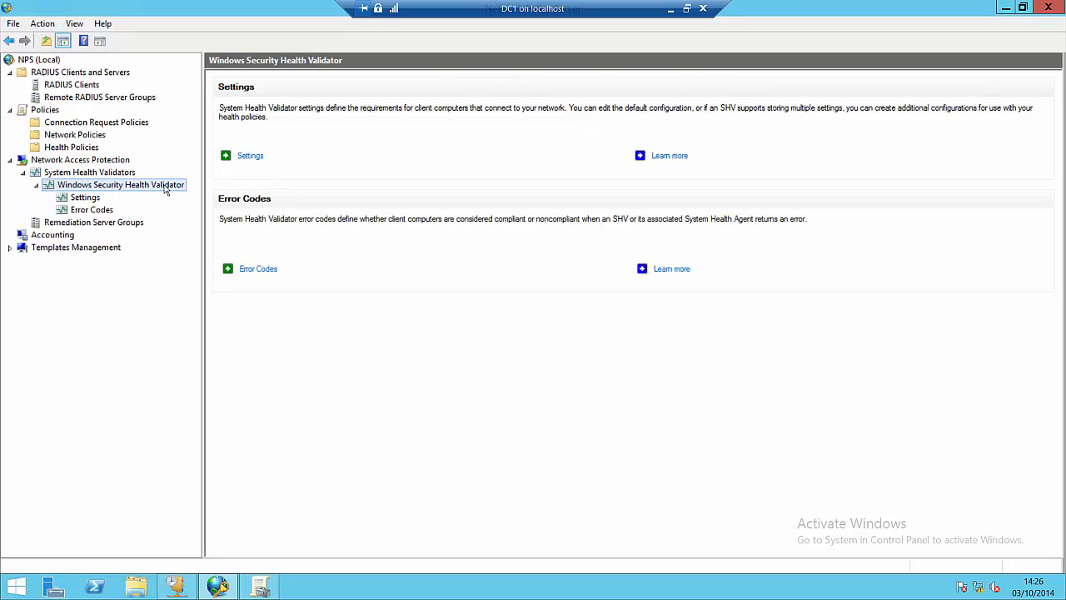
{"action": "left_click", "coordinate": [98, 197]}
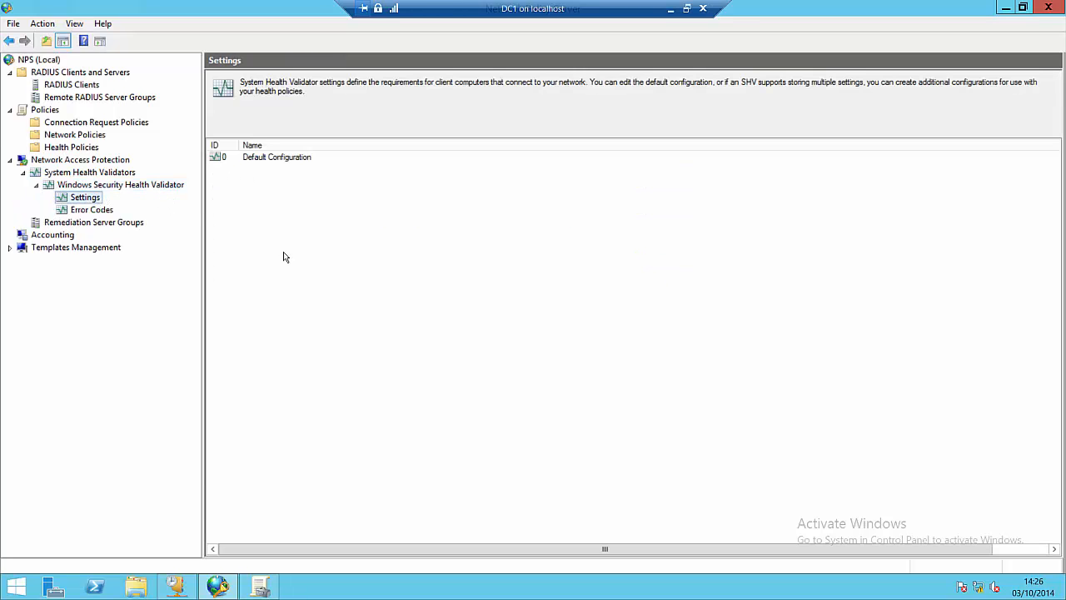
{"action": "left_click", "coordinate": [255, 165]}
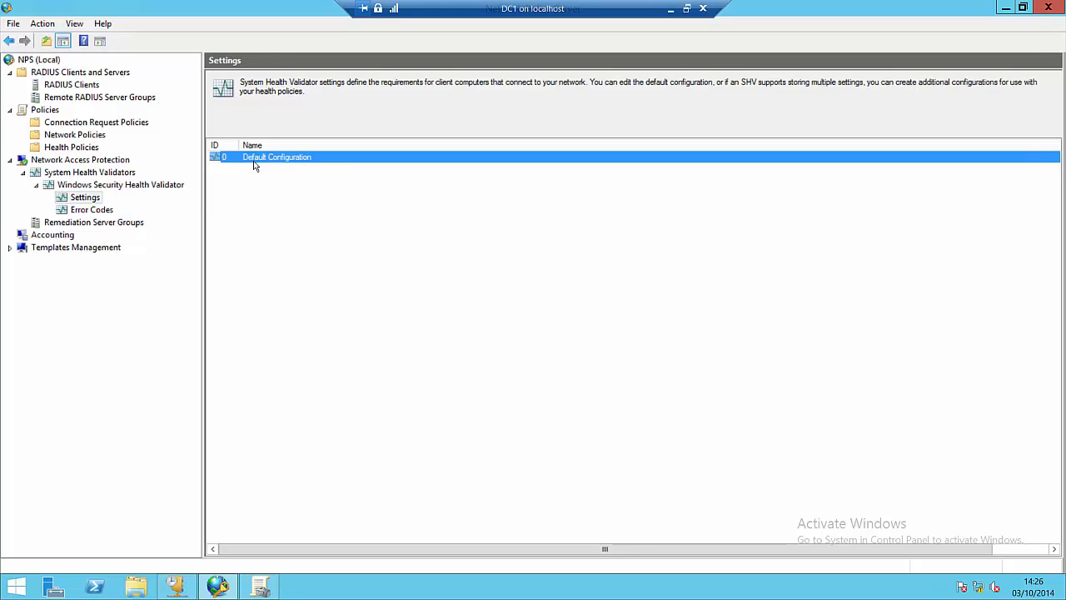
{"action": "right_click", "coordinate": [254, 165]}
{"action": "left_click", "coordinate": [269, 173]}
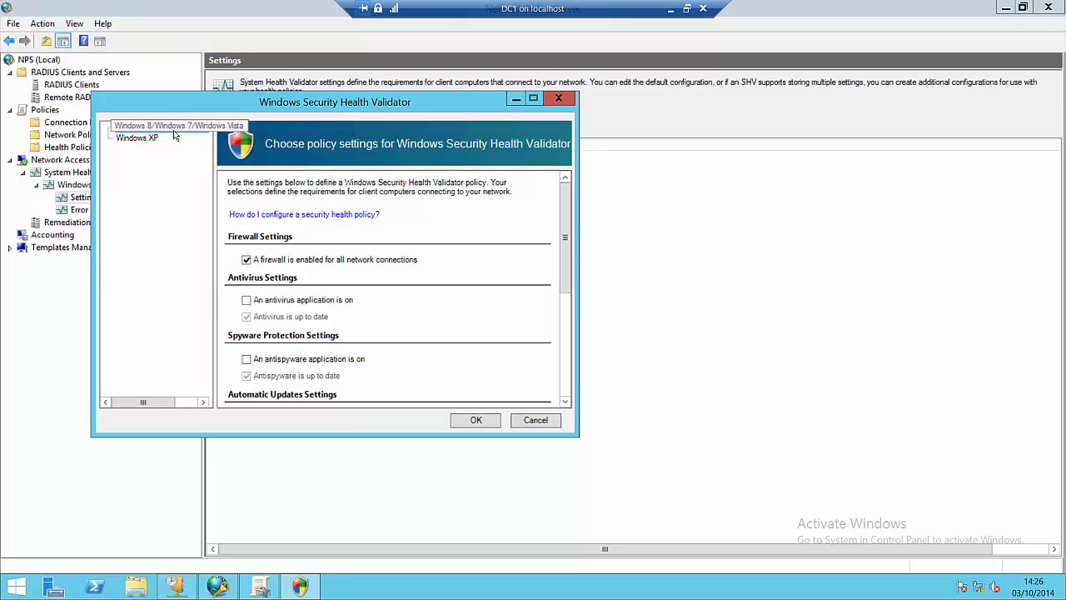
Step: Review the Windows XP and Windows 8/7/Vista health requirements of Default Configuration
{"action": "left_click", "coordinate": [146, 139]}
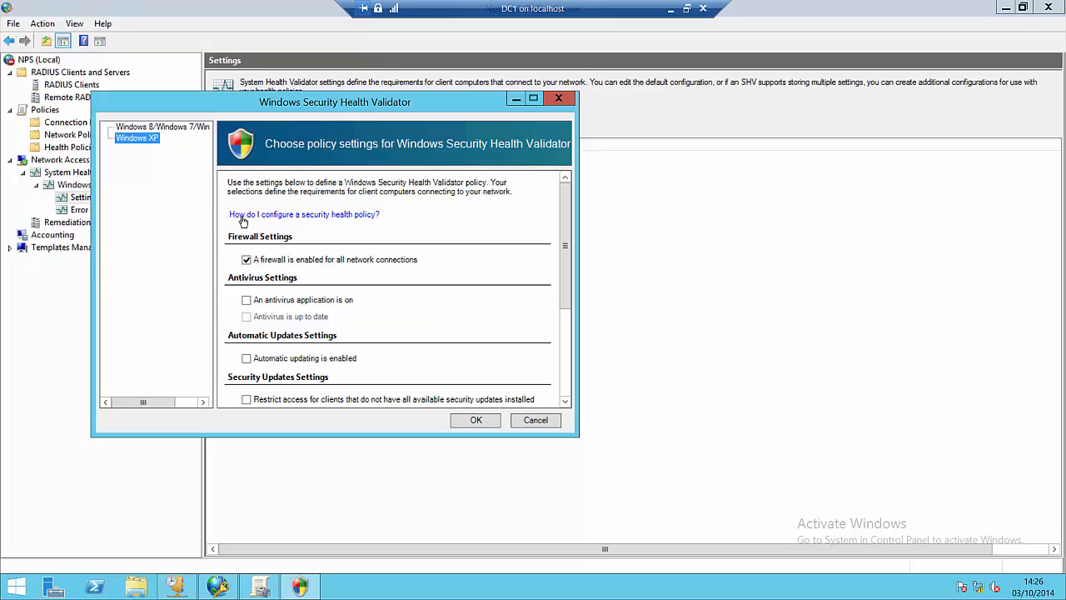
{"action": "left_click", "coordinate": [164, 130]}
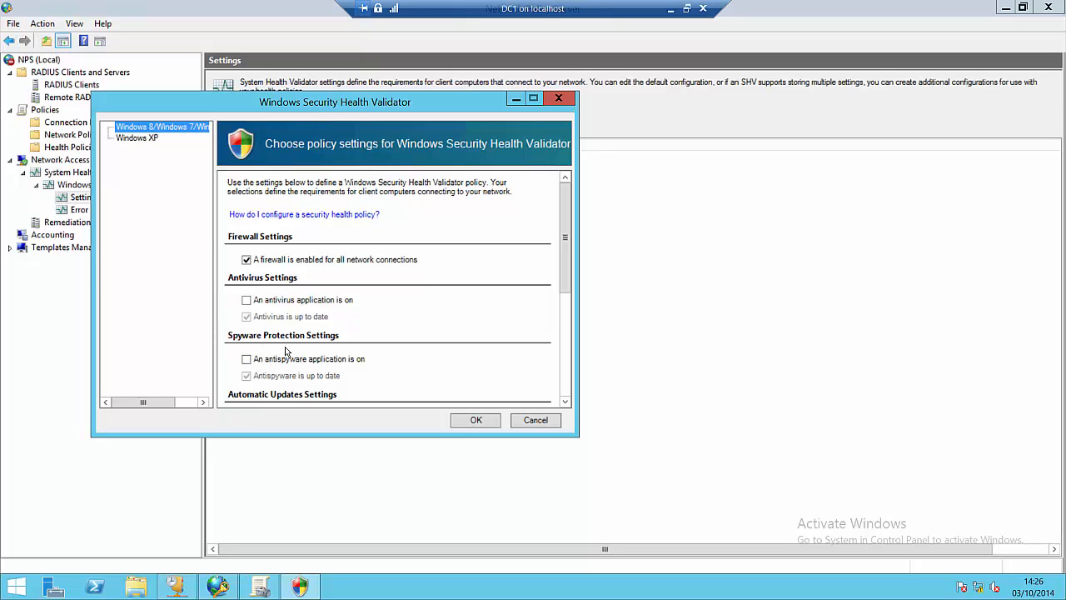
{"action": "left_click", "coordinate": [145, 139]}
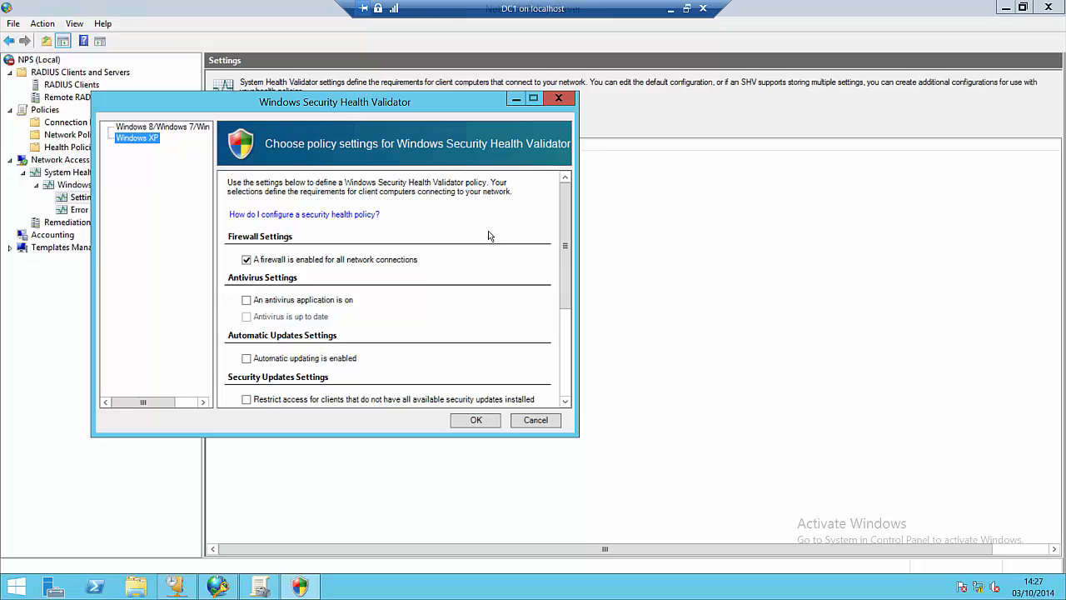
{"action": "mouse_move", "coordinate": [569, 215]}
{"action": "left_mouse_down"}
{"action": "mouse_move", "coordinate": [565, 333]}
{"action": "mouse_move", "coordinate": [559, 214]}
{"action": "left_mouse_up"}
{"action": "left_click", "coordinate": [165, 133]}
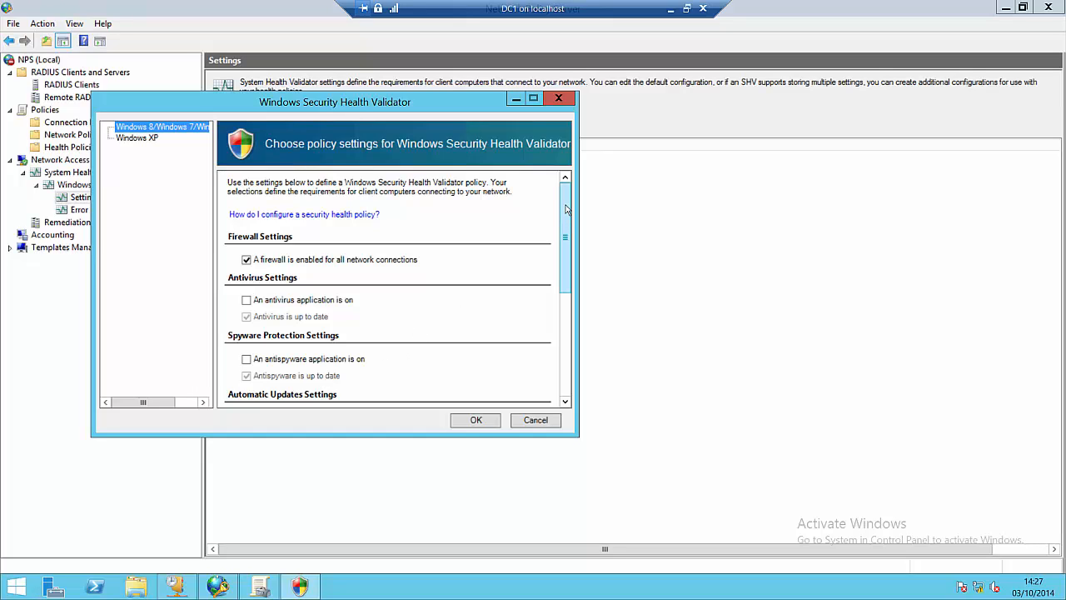
{"action": "left_click_drag", "start_coordinate": [566, 204], "coordinate": [562, 206]}
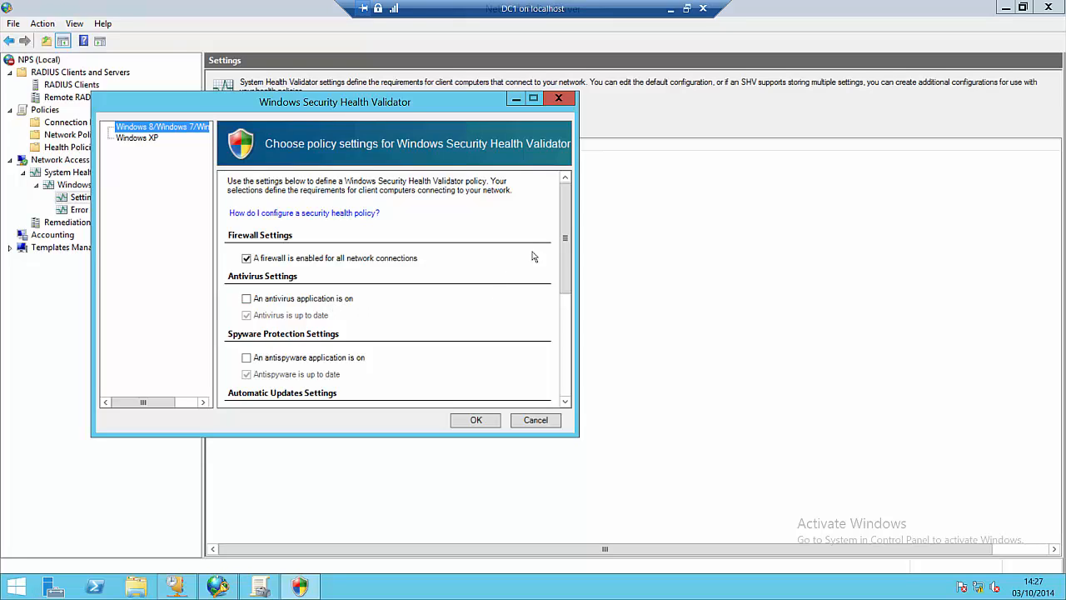
{"action": "left_click_drag", "start_coordinate": [564, 204], "coordinate": [564, 305]}
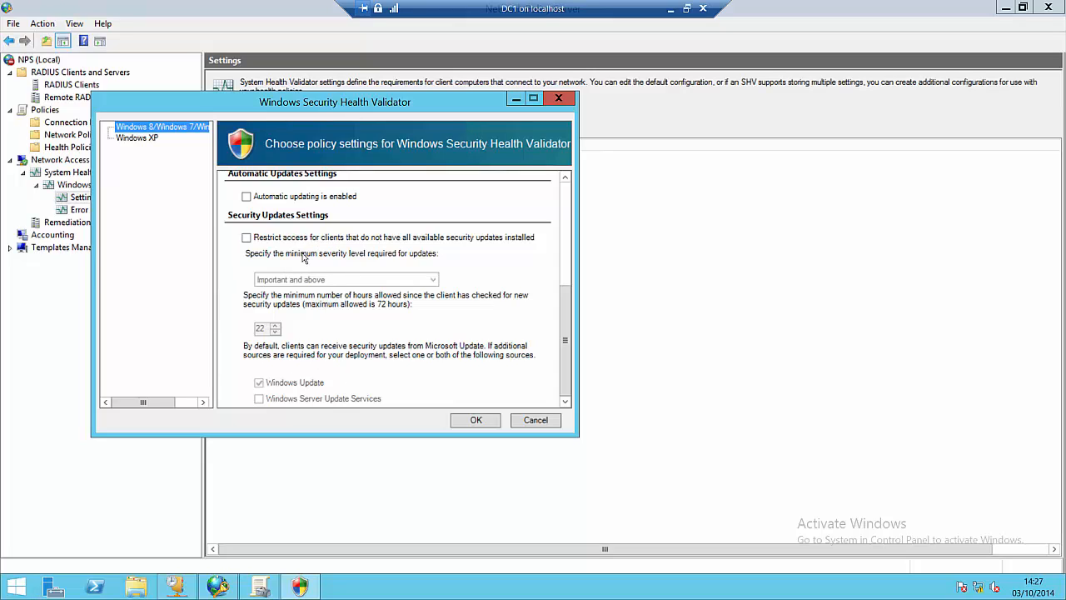
Step: Try the security updates requirement at Moderate and above, untick it again, and save
{"action": "left_click", "coordinate": [260, 236]}
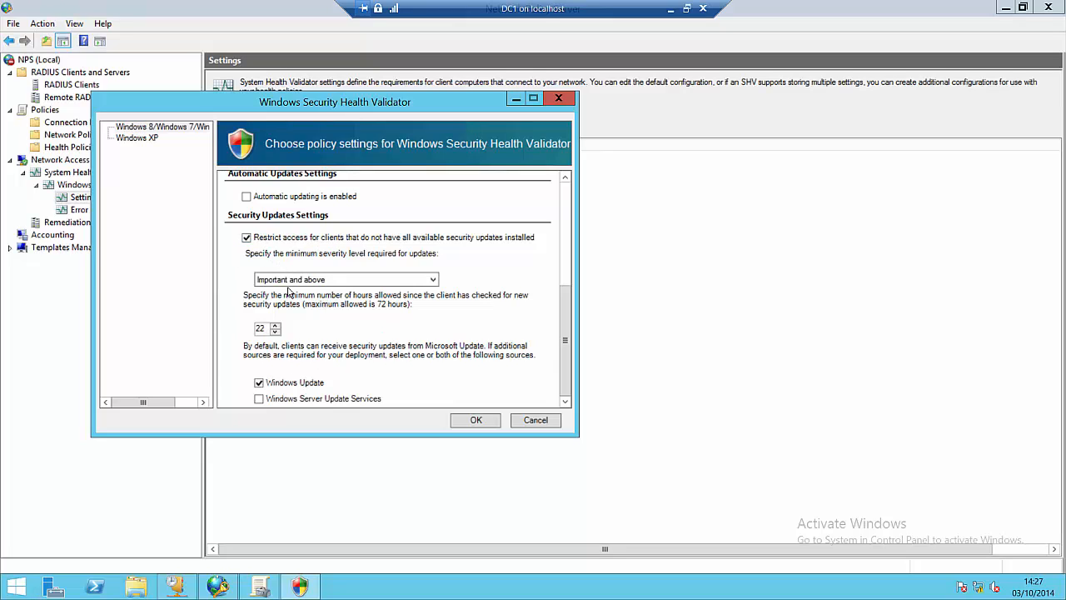
{"action": "left_click", "coordinate": [292, 280]}
{"action": "left_click", "coordinate": [296, 300]}
{"action": "left_click", "coordinate": [246, 238]}
{"action": "left_click_drag", "start_coordinate": [565, 315], "coordinate": [564, 213]}
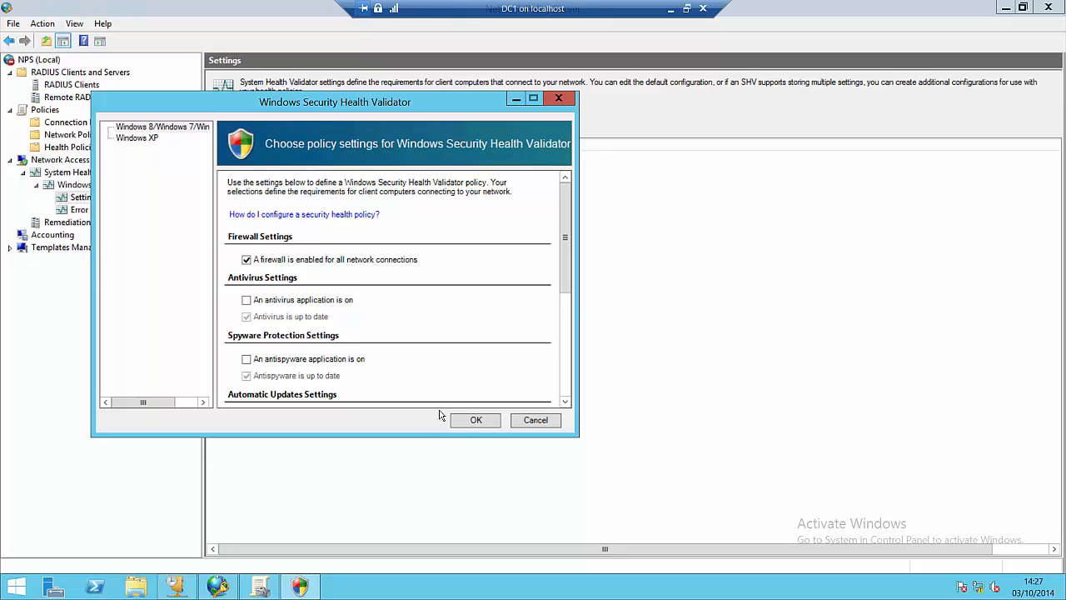
{"action": "left_click", "coordinate": [466, 420]}
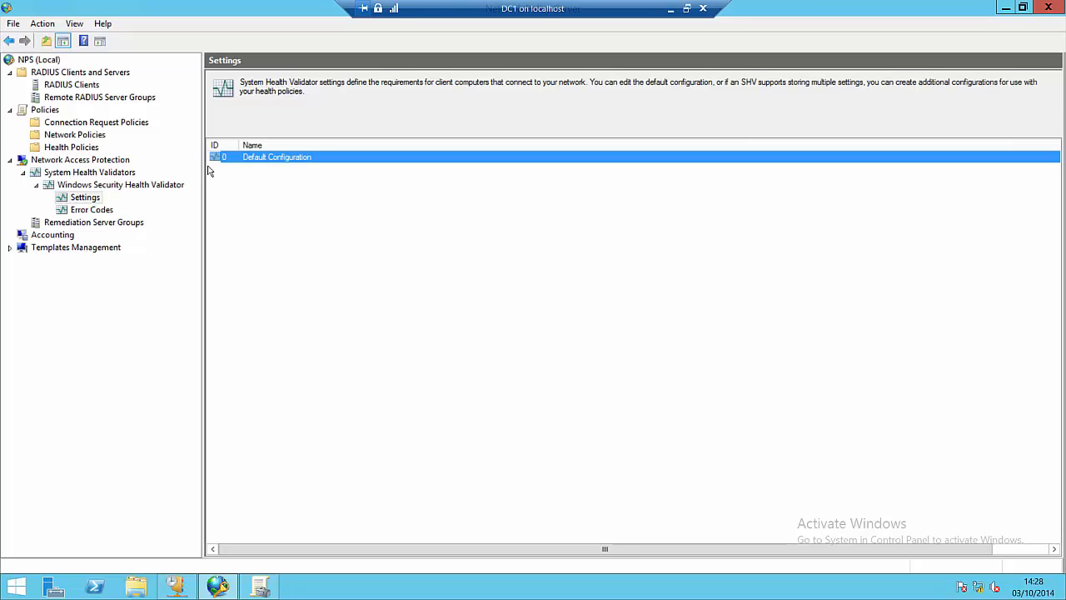
Step: Cancel a new Settings configuration and go back to the System Health Validators overview
{"action": "right_click", "coordinate": [95, 199]}
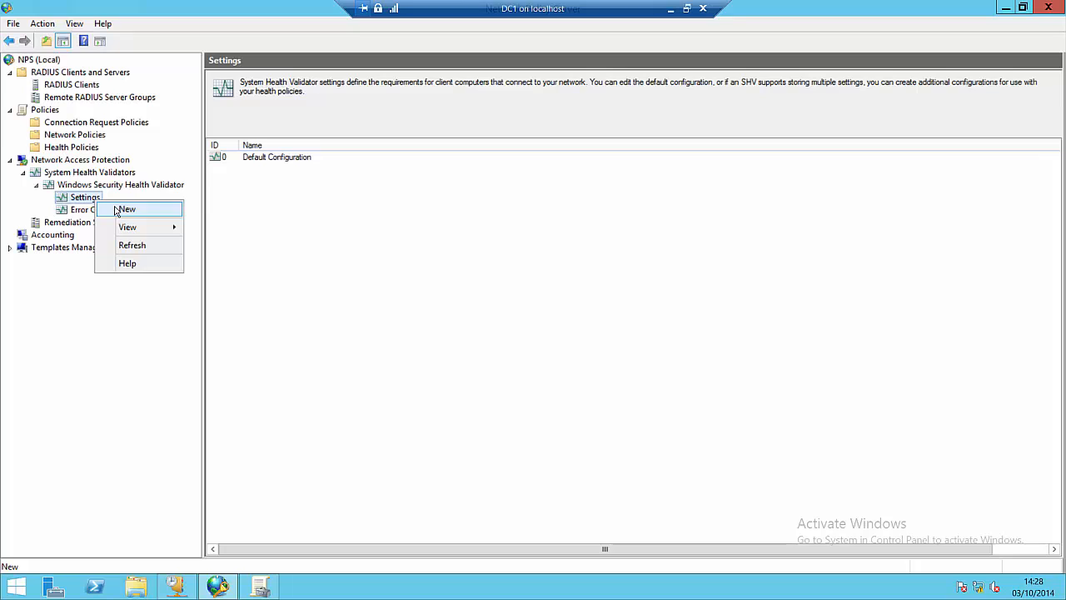
{"action": "left_click", "coordinate": [115, 211]}
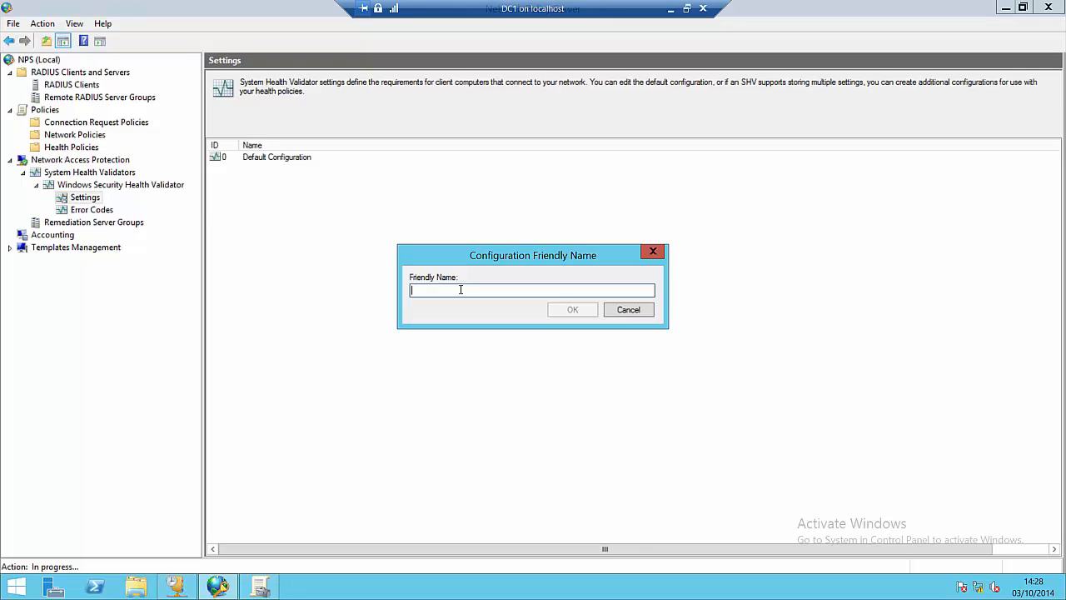
{"action": "left_click", "coordinate": [627, 310]}
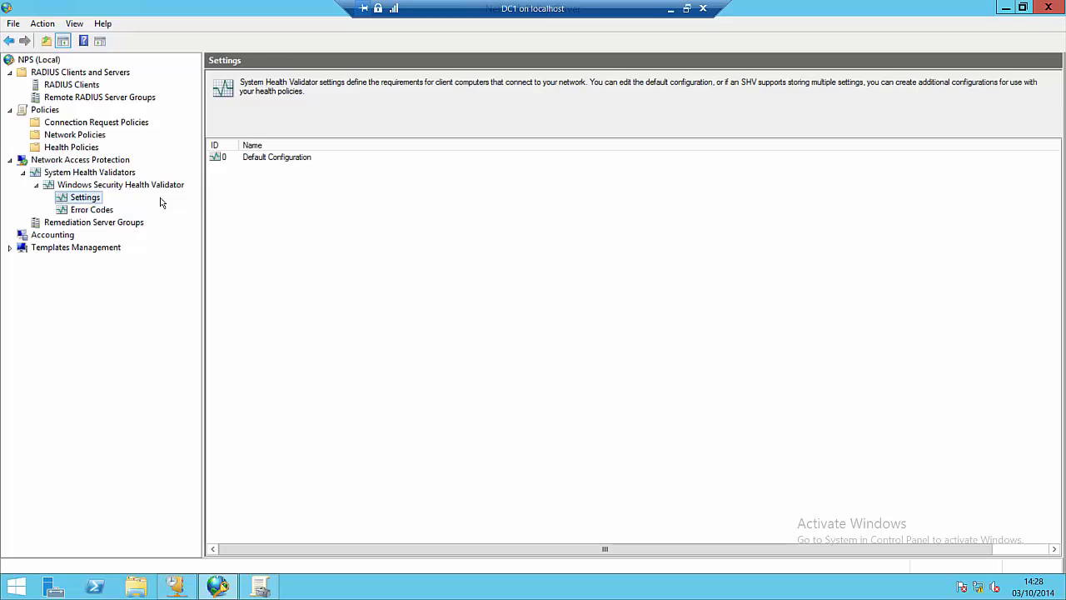
{"action": "left_click", "coordinate": [27, 173]}
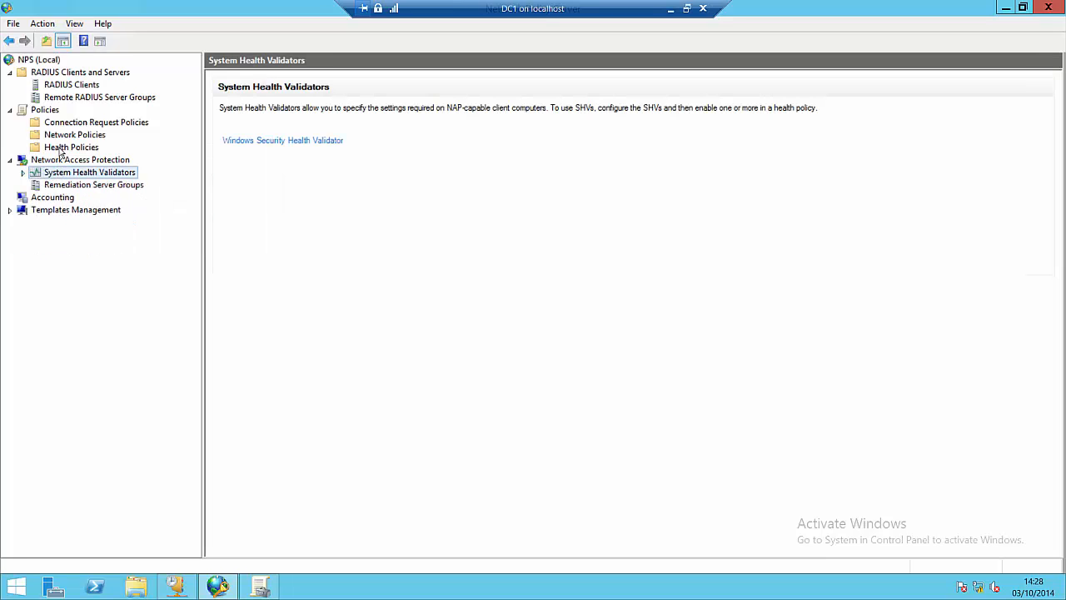
Step: Create health policy 'VPN HEALTHY' using Windows Security Health Validator with 'Client passes all SHV checks'
{"action": "left_click", "coordinate": [65, 149]}
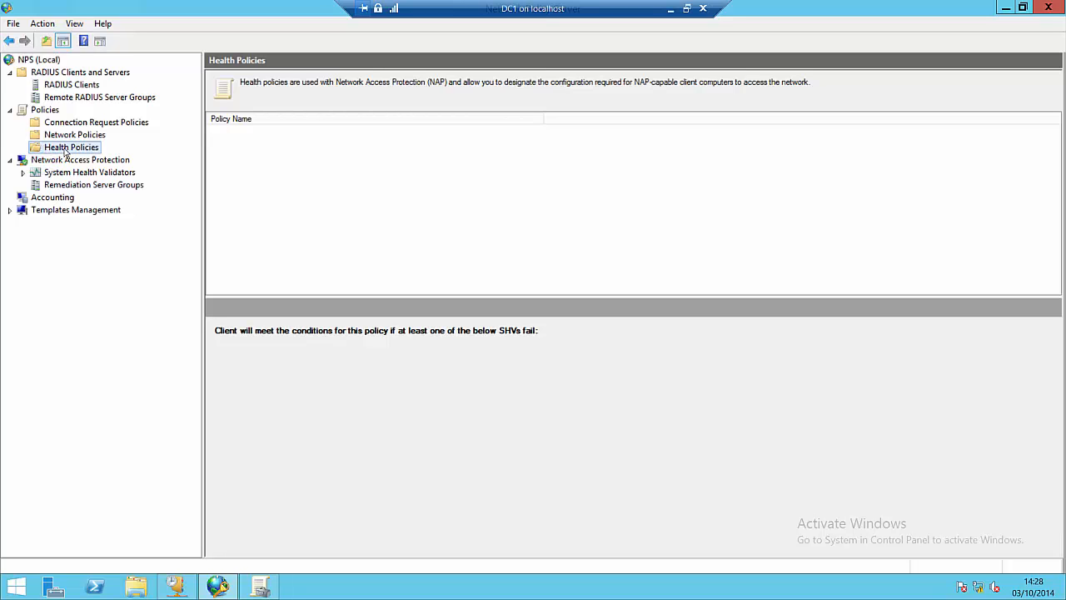
{"action": "right_click", "coordinate": [65, 152]}
{"action": "left_click", "coordinate": [100, 160]}
{"action": "left_click", "coordinate": [586, 264]}
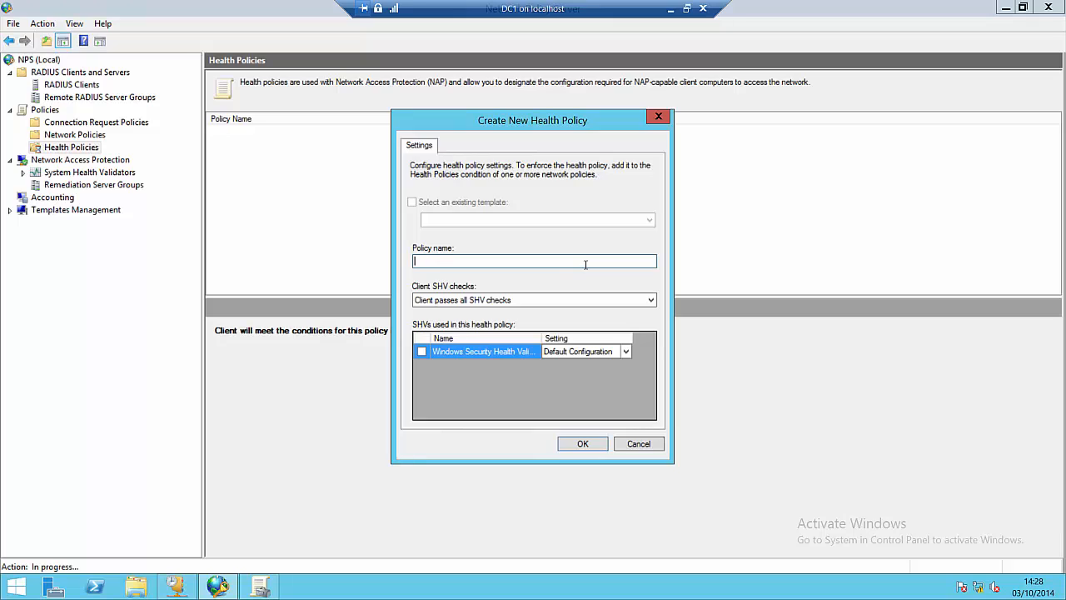
{"action": "type", "text": "VPN HEALTHY"}
{"action": "left_click", "coordinate": [421, 351]}
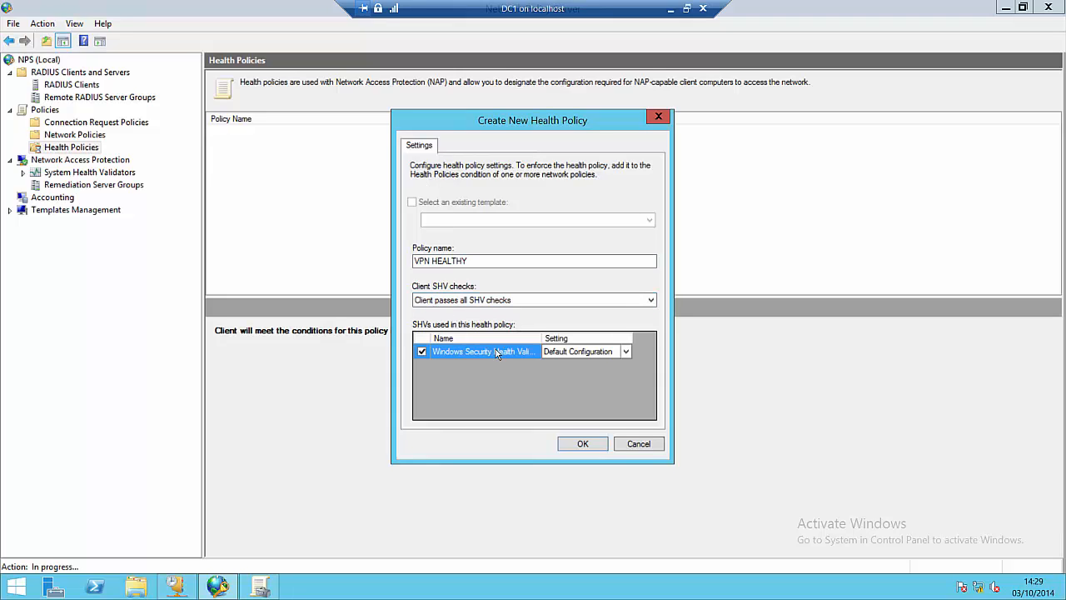
{"action": "left_click", "coordinate": [583, 444]}
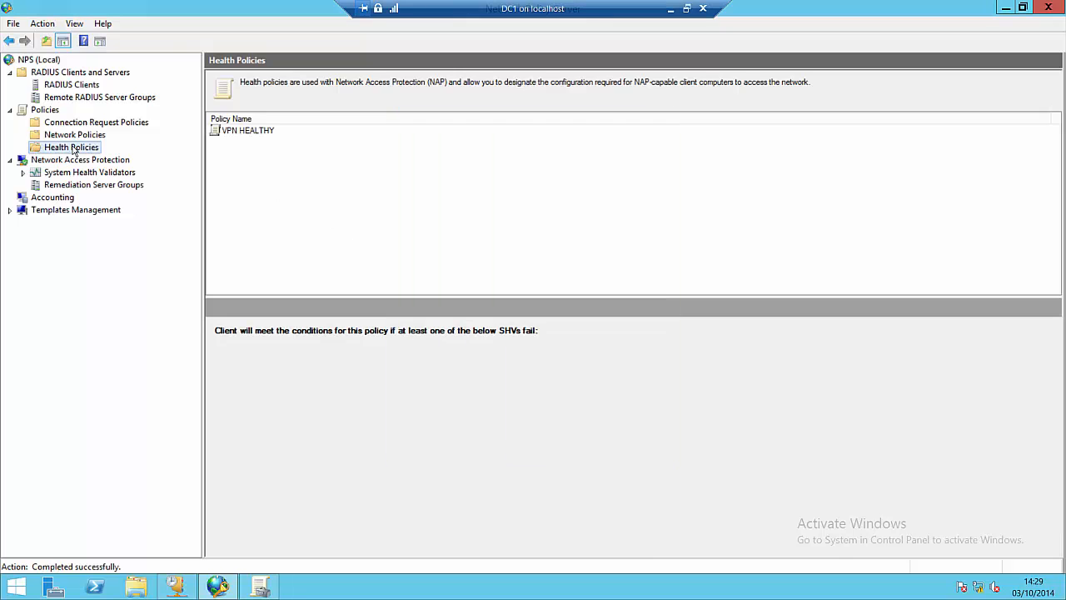
Step: Create health policy 'VPN NOT HEALTHY' using Windows Security Health Validator with 'Client fails one or more SHV checks'
{"action": "right_click", "coordinate": [74, 150]}
{"action": "left_click", "coordinate": [94, 156]}
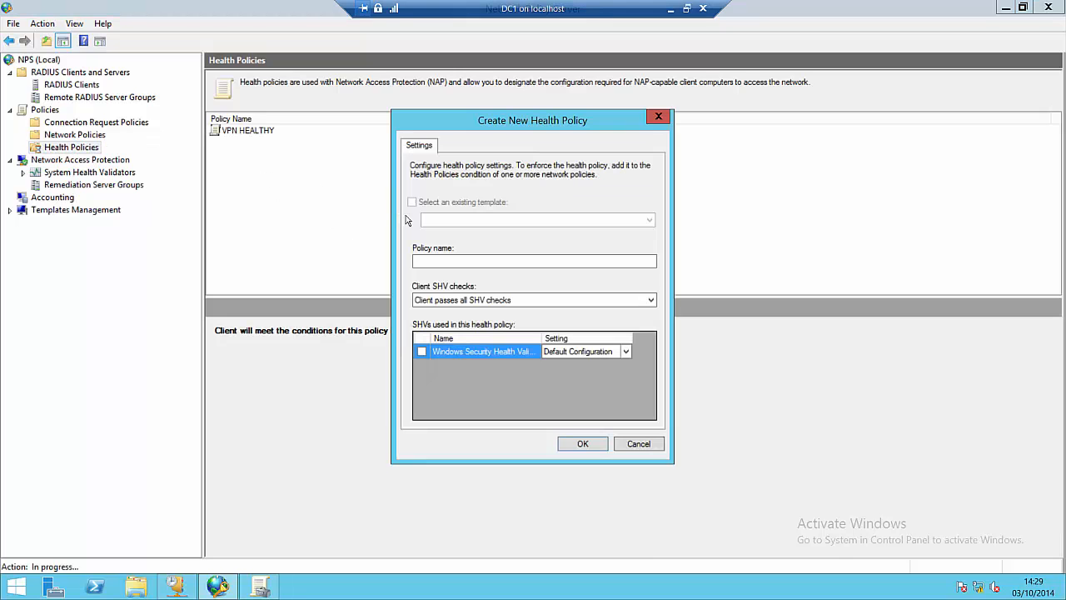
{"action": "left_click", "coordinate": [424, 261]}
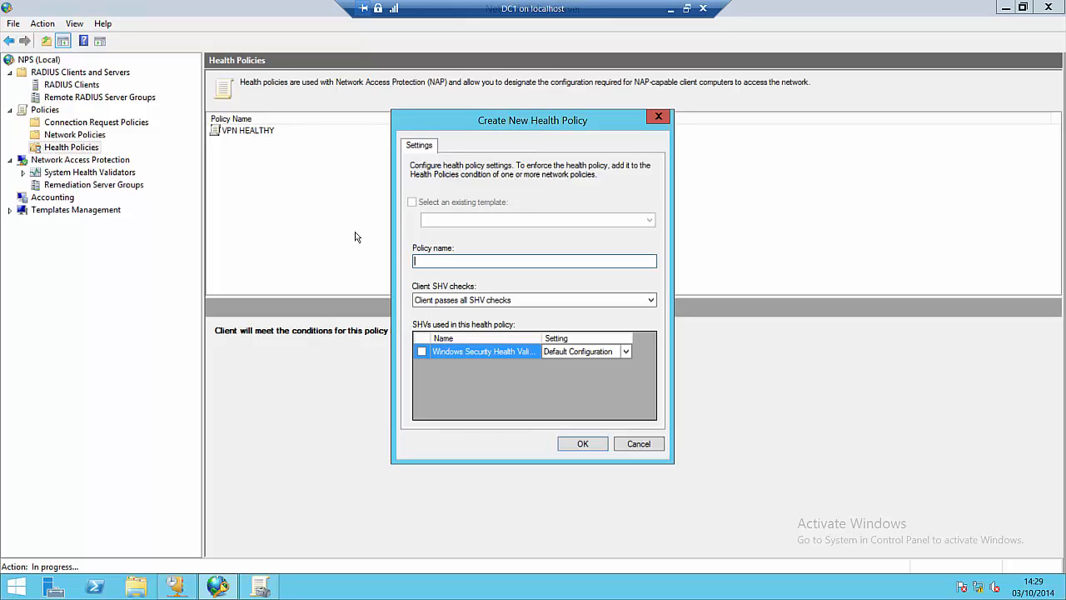
{"action": "type", "text": "VPN NOT HEALTHY"}
{"action": "left_click", "coordinate": [421, 351]}
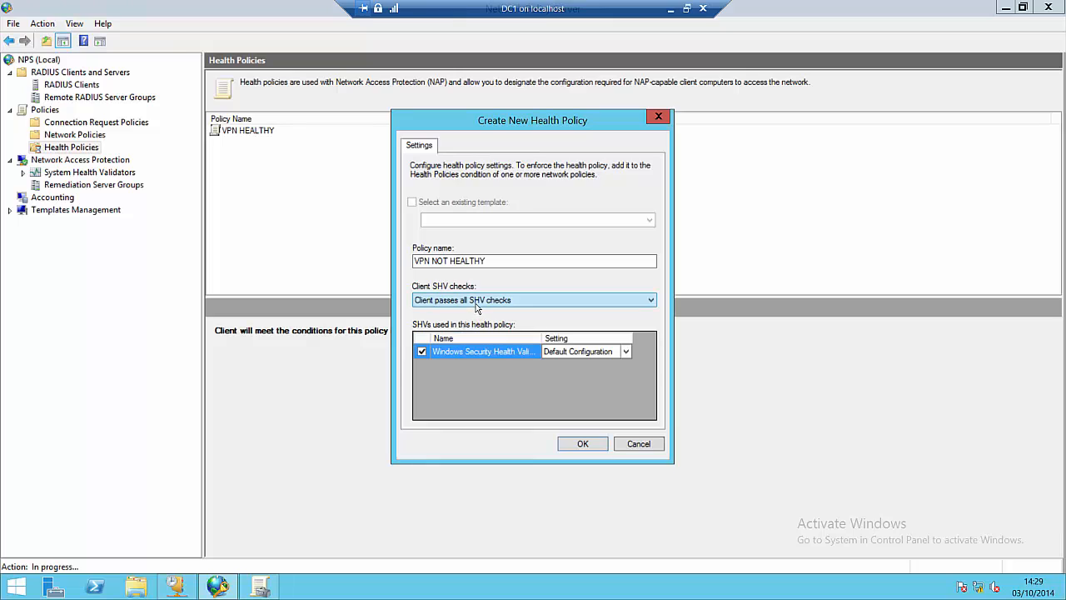
{"action": "left_click", "coordinate": [476, 303]}
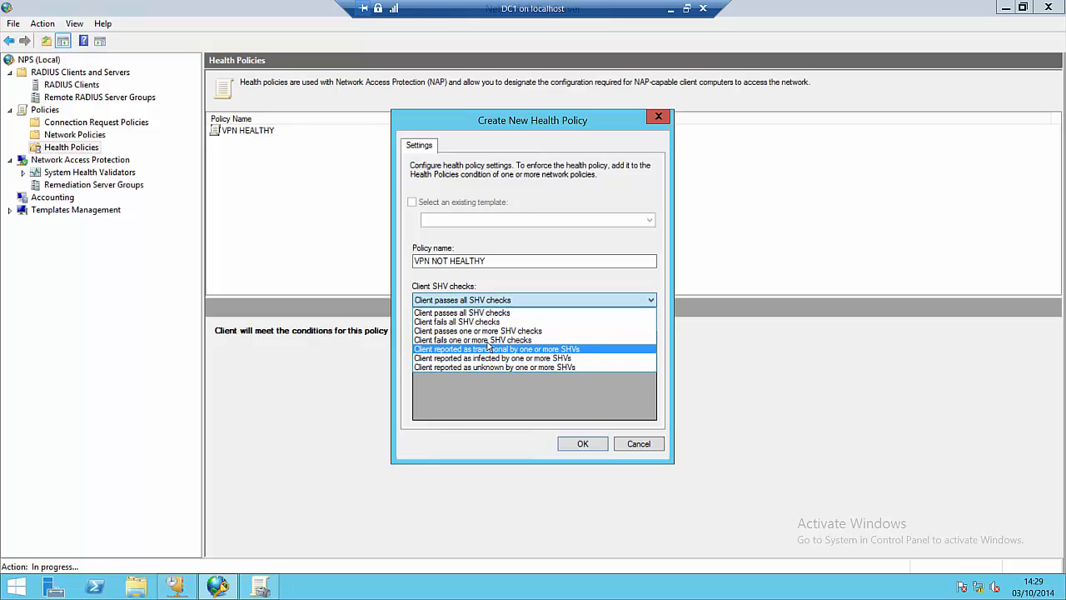
{"action": "left_click", "coordinate": [471, 340]}
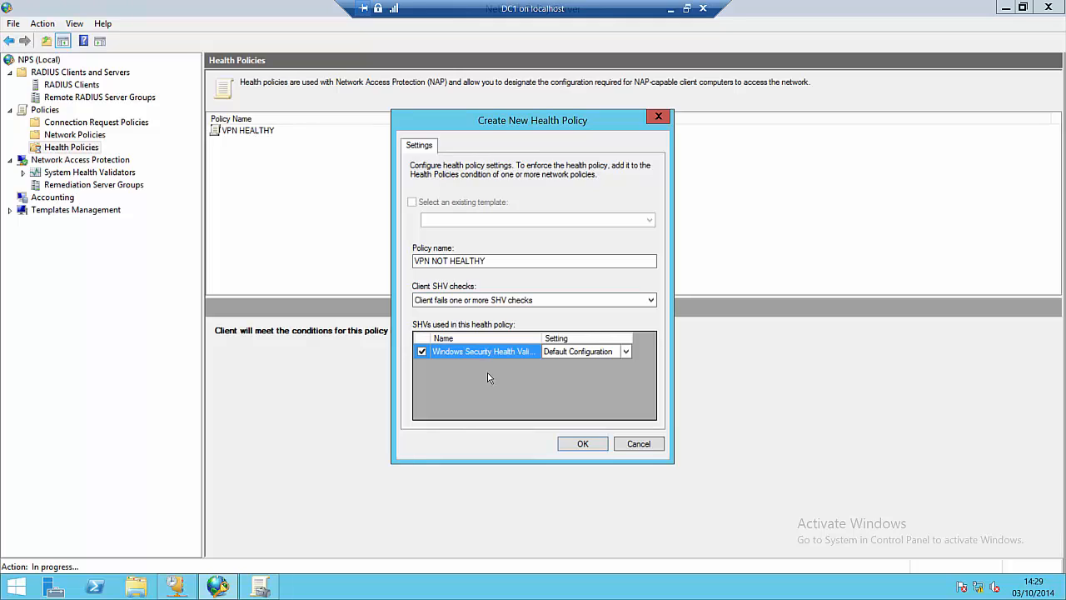
{"action": "left_click", "coordinate": [579, 444]}
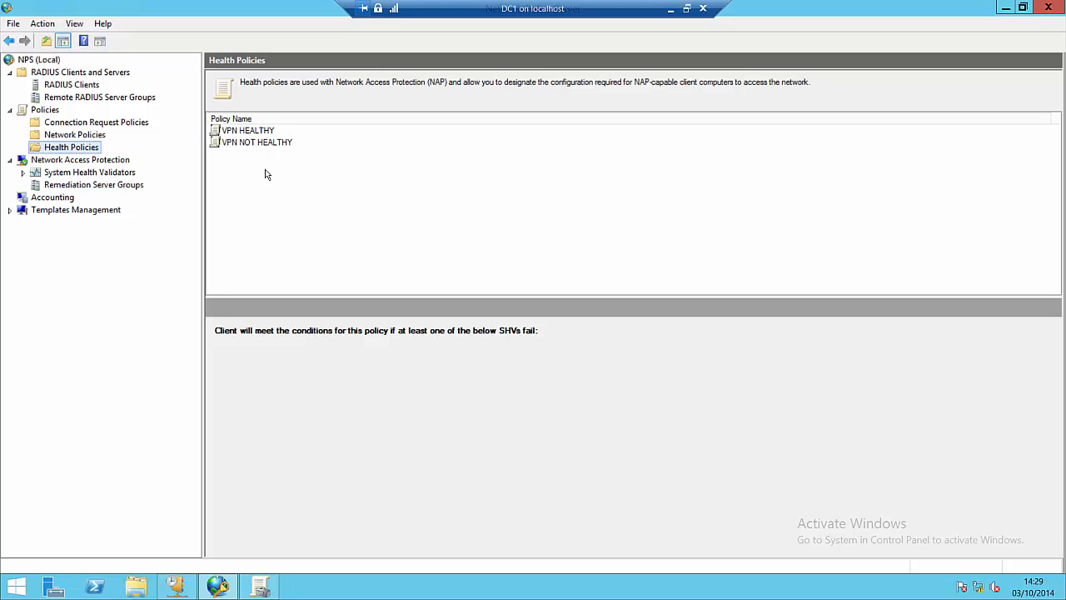
Step: Disable NPS POLICY 1 in the Network Policies list
{"action": "left_click", "coordinate": [83, 135]}
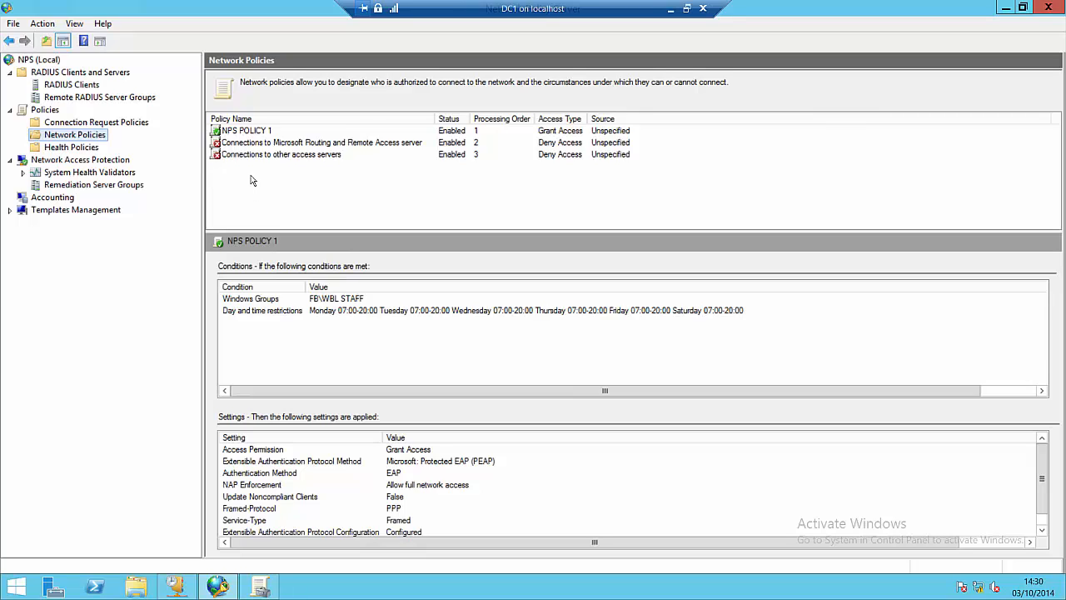
{"action": "left_click", "coordinate": [242, 133]}
{"action": "right_click", "coordinate": [242, 136]}
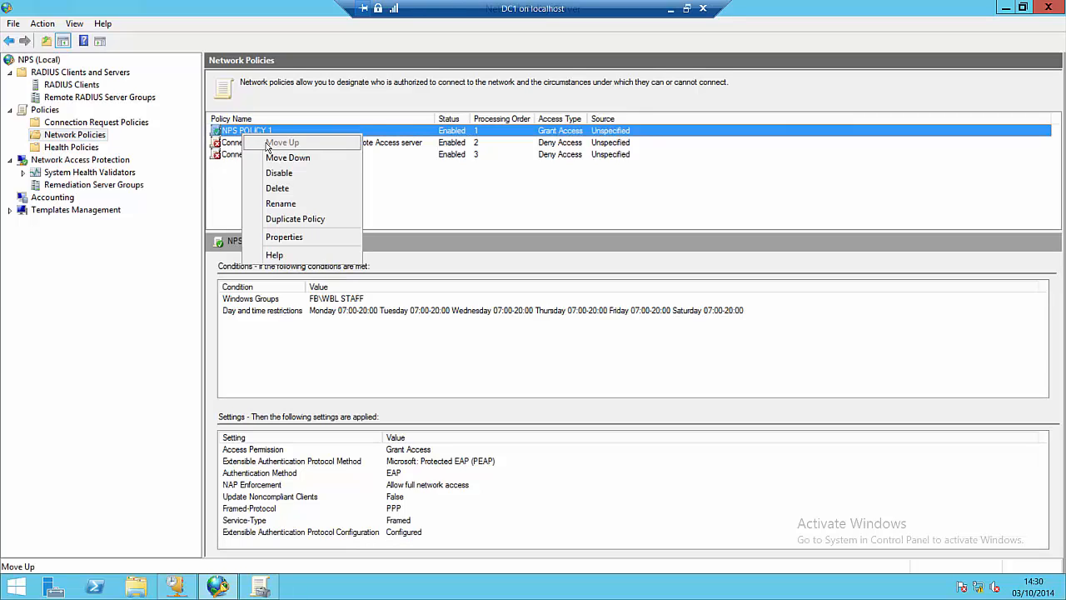
{"action": "key", "text": "Escape"}
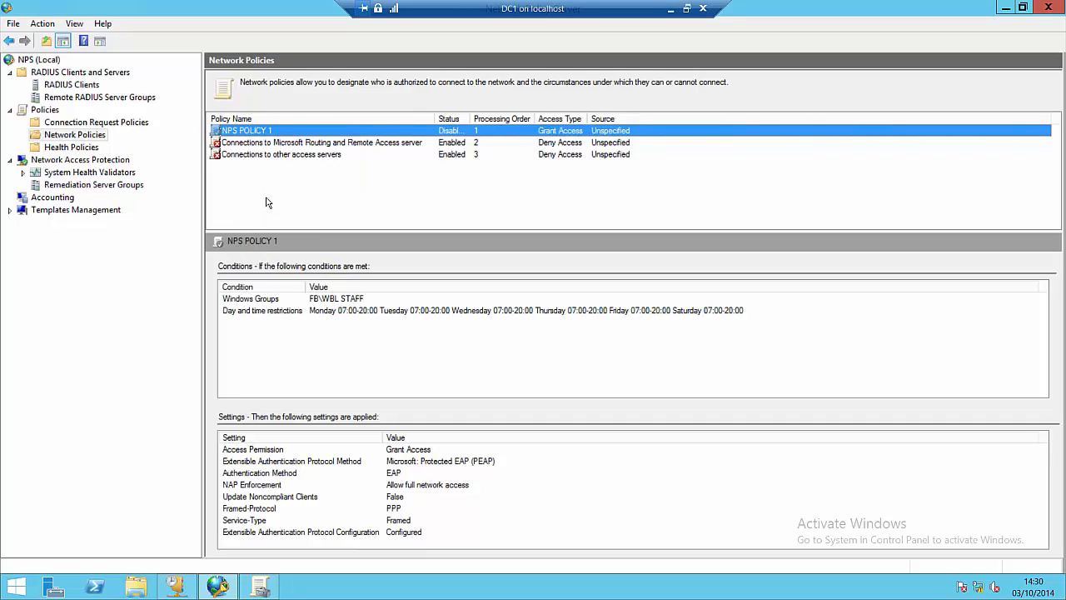
{"action": "left_click", "coordinate": [266, 202]}
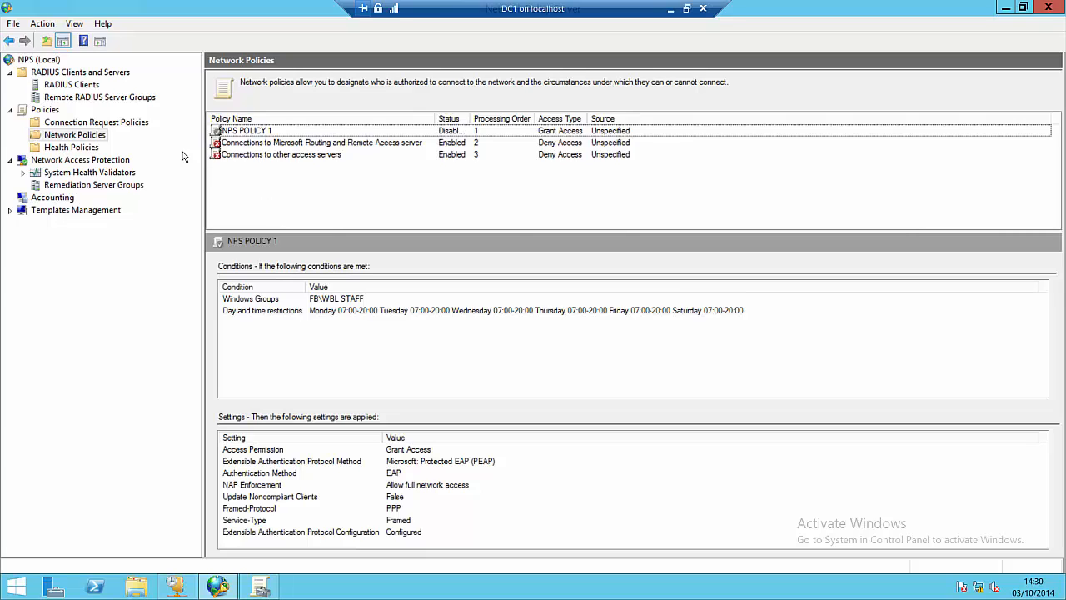
{"action": "right_click", "coordinate": [103, 137]}
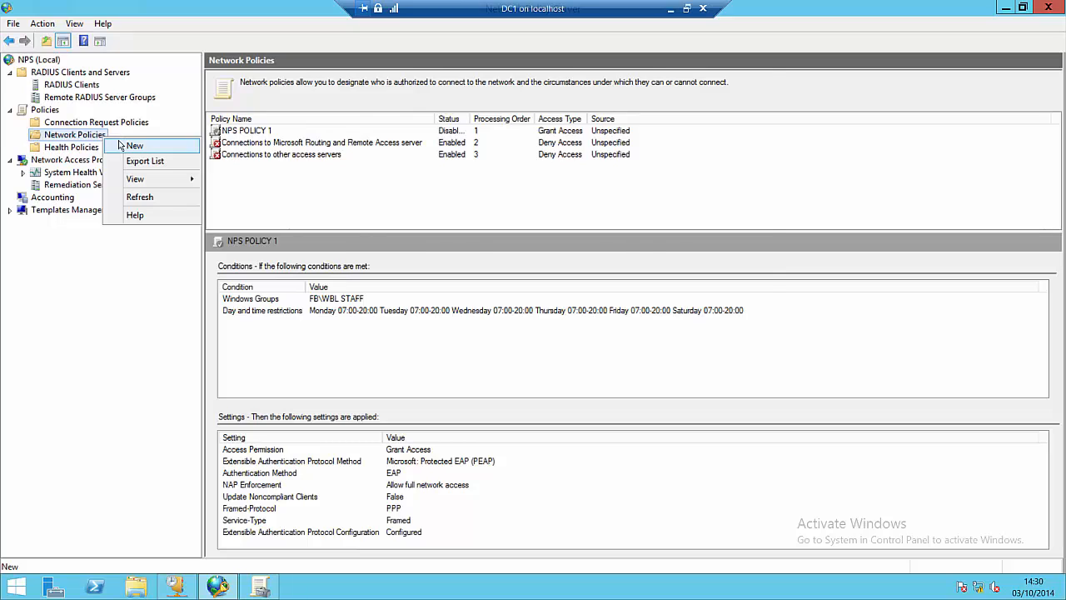
Step: Start a new network policy named 'VPN HEALTHY' and continue to its conditions
{"action": "left_click", "coordinate": [129, 145]}
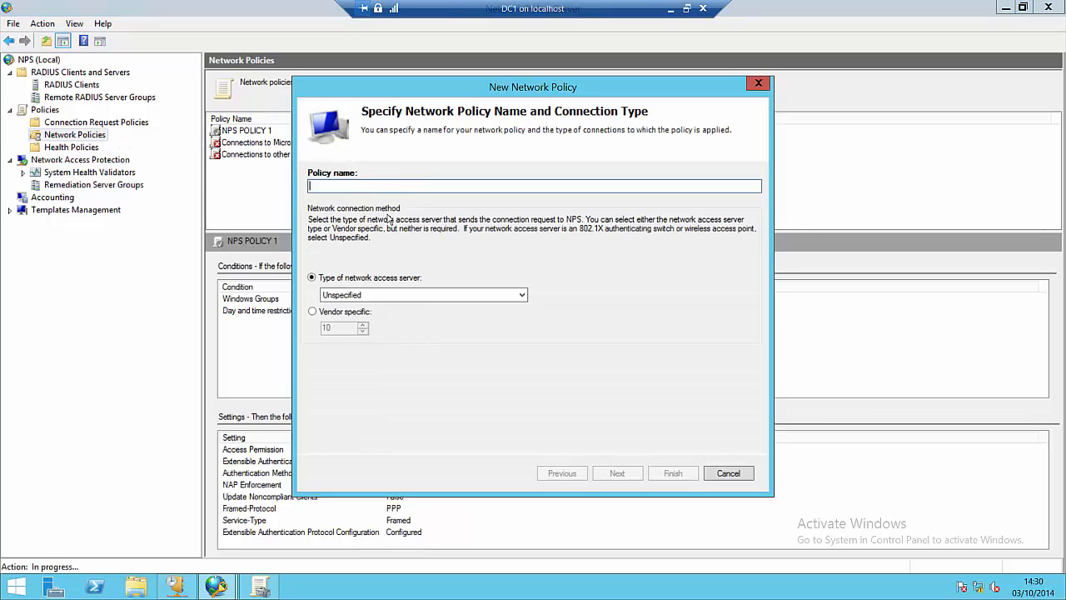
{"action": "type", "text": "Vpn"}
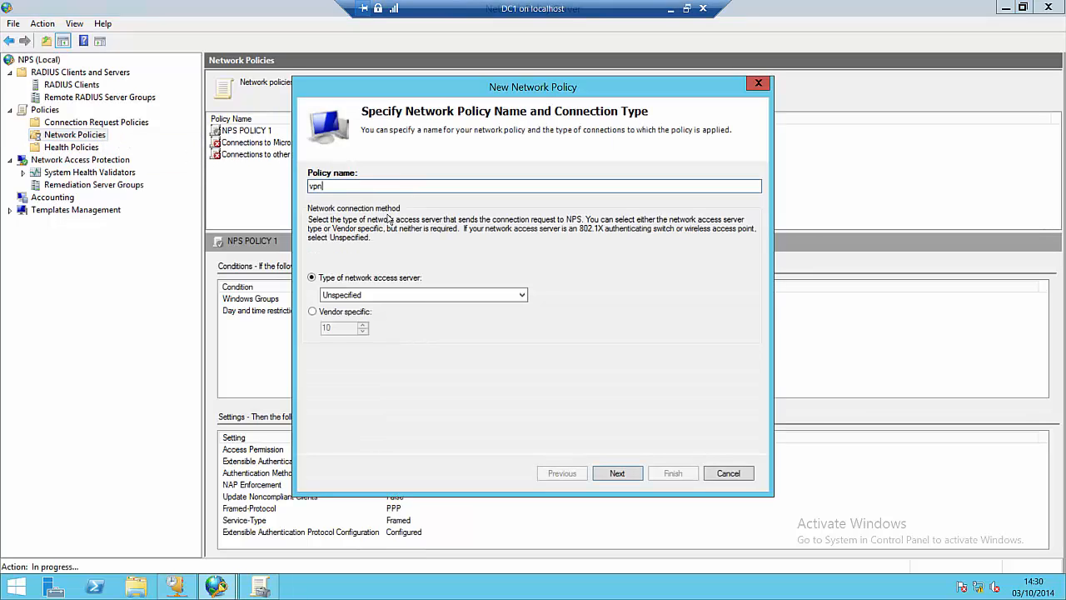
{"action": "type", "text": " he"}
{"action": "key", "text": "BackSpace"}
{"action": "key", "text": "BackSpace"}
{"action": "key", "text": "BackSpace"}
{"action": "key", "text": "BackSpace"}
{"action": "key", "text": "BackSpace"}
{"action": "key", "text": "BackSpace"}
{"action": "type", "text": "VPN HEALTHY"}
{"action": "left_click", "coordinate": [629, 468]}
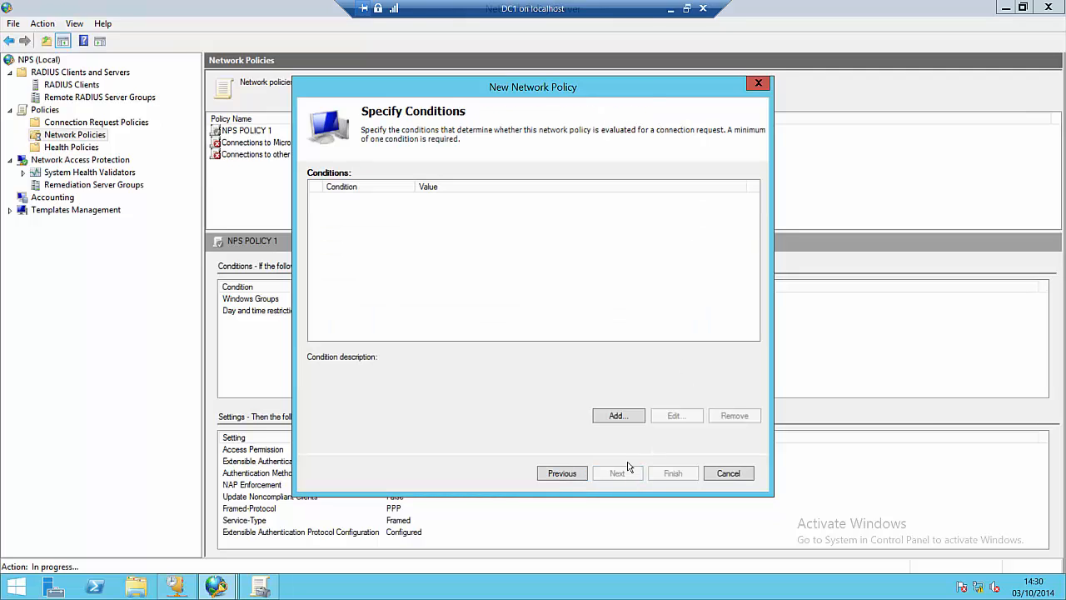
Step: Add a condition to the policy, choosing the Health Policies condition type
{"action": "left_click", "coordinate": [631, 416]}
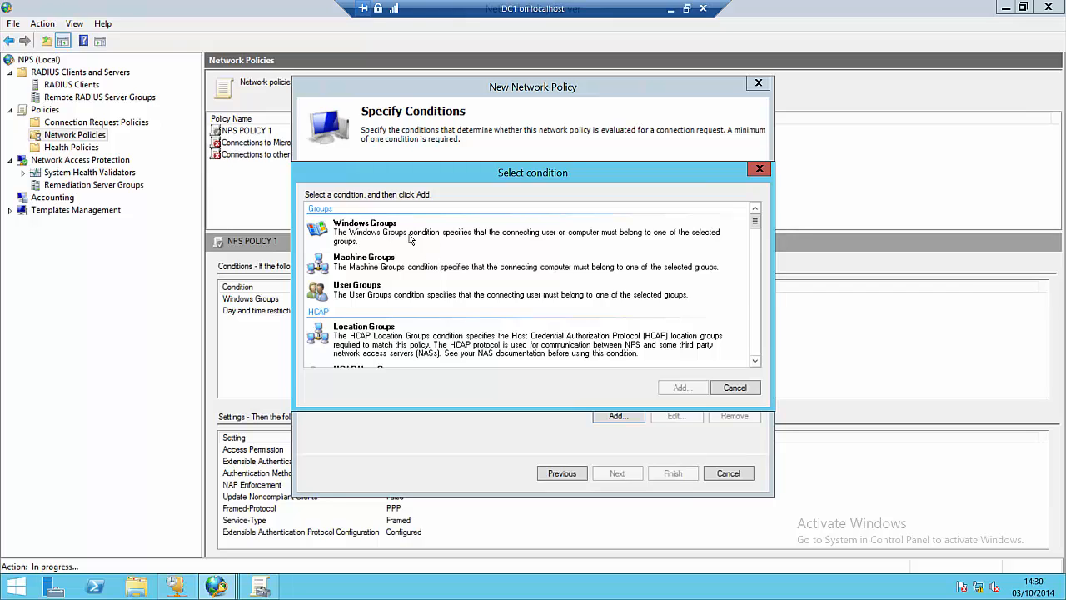
{"action": "left_click", "coordinate": [442, 286]}
{"action": "scroll", "coordinate": [442, 286], "scroll_direction": "down", "scroll_amount": 5}
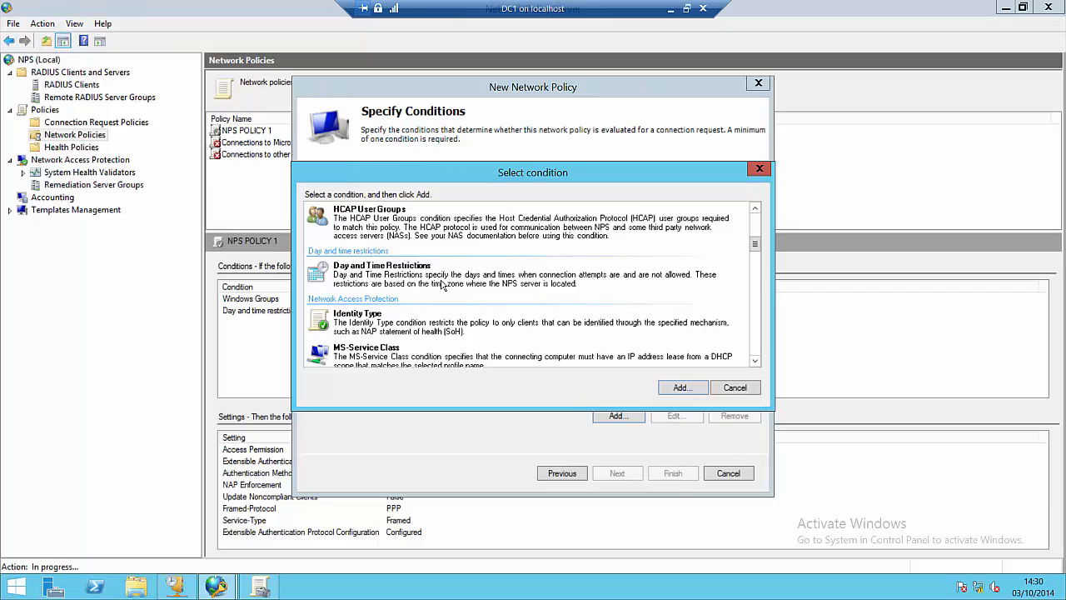
{"action": "scroll", "coordinate": [442, 286], "scroll_direction": "down", "scroll_amount": 5}
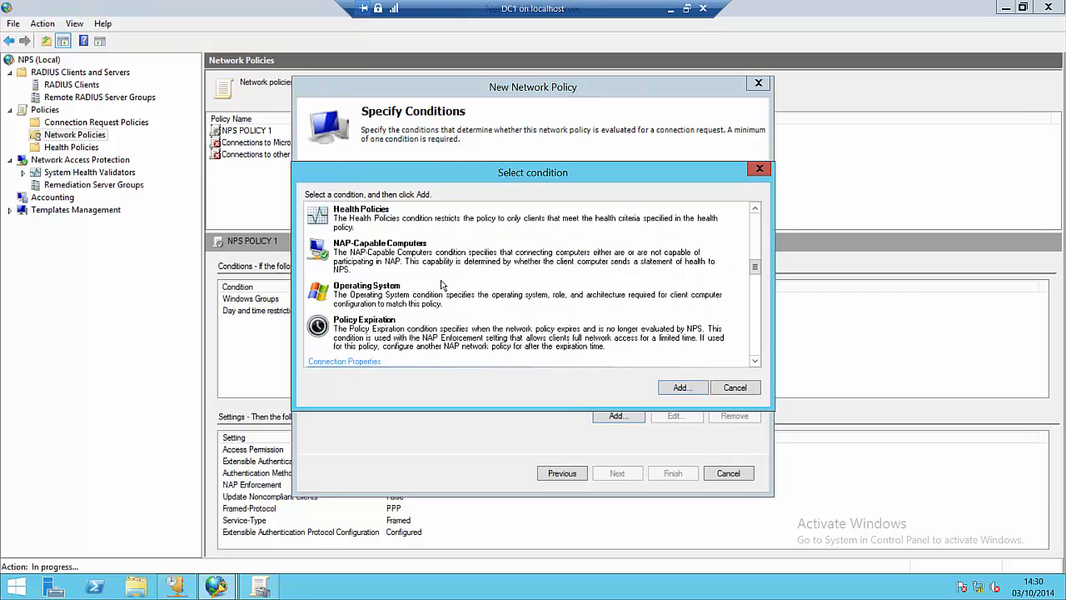
{"action": "left_click", "coordinate": [443, 233]}
Step: Set the Health Policies condition to VPN HEALTHY and keep Access granted
{"action": "left_click", "coordinate": [692, 388]}
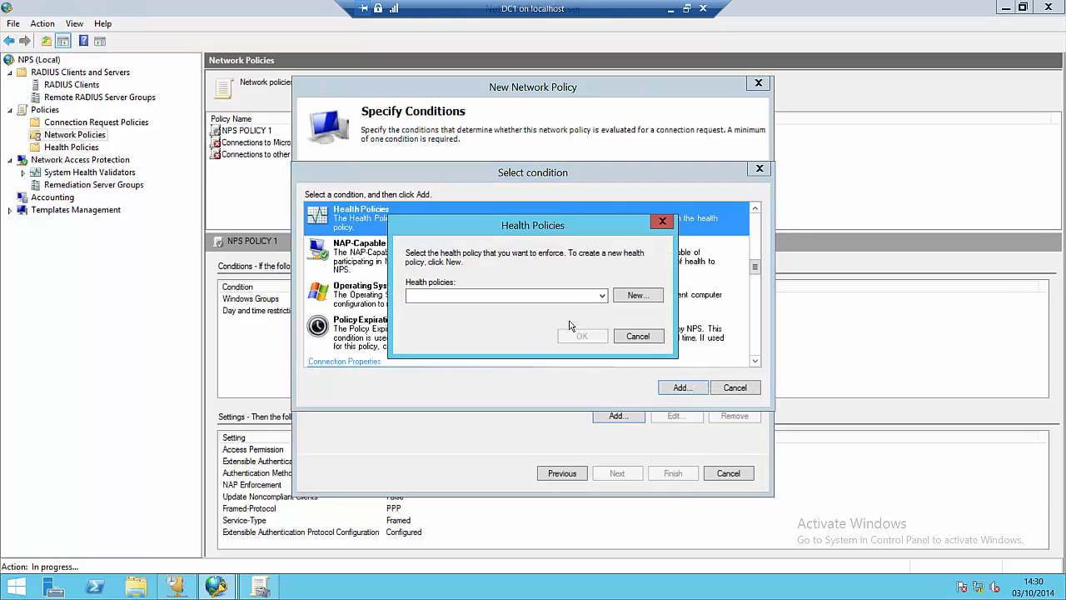
{"action": "left_click", "coordinate": [504, 295]}
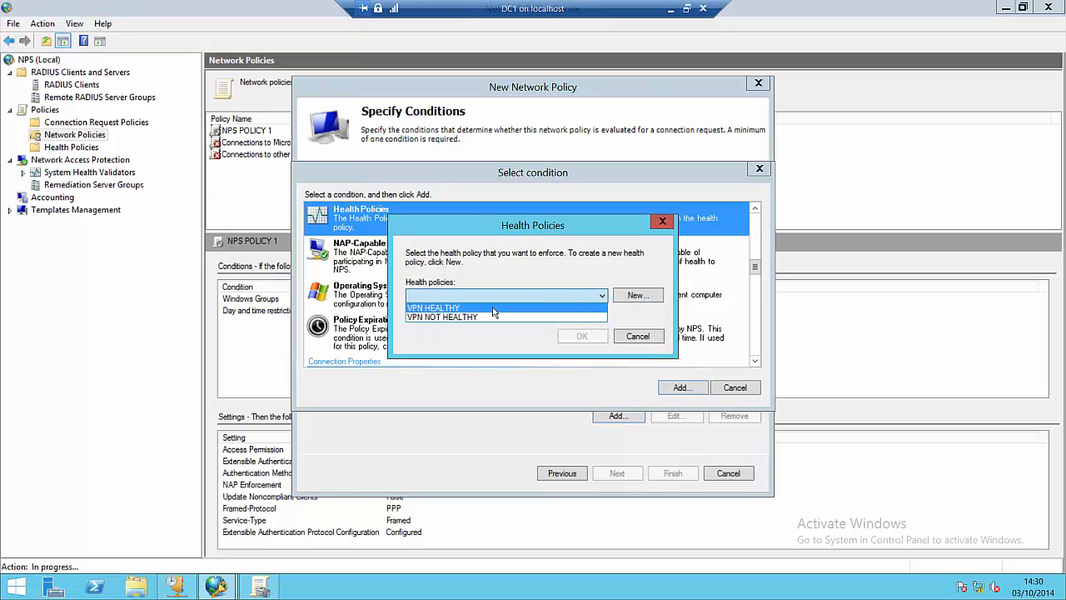
{"action": "left_click", "coordinate": [494, 308]}
{"action": "left_click", "coordinate": [582, 337]}
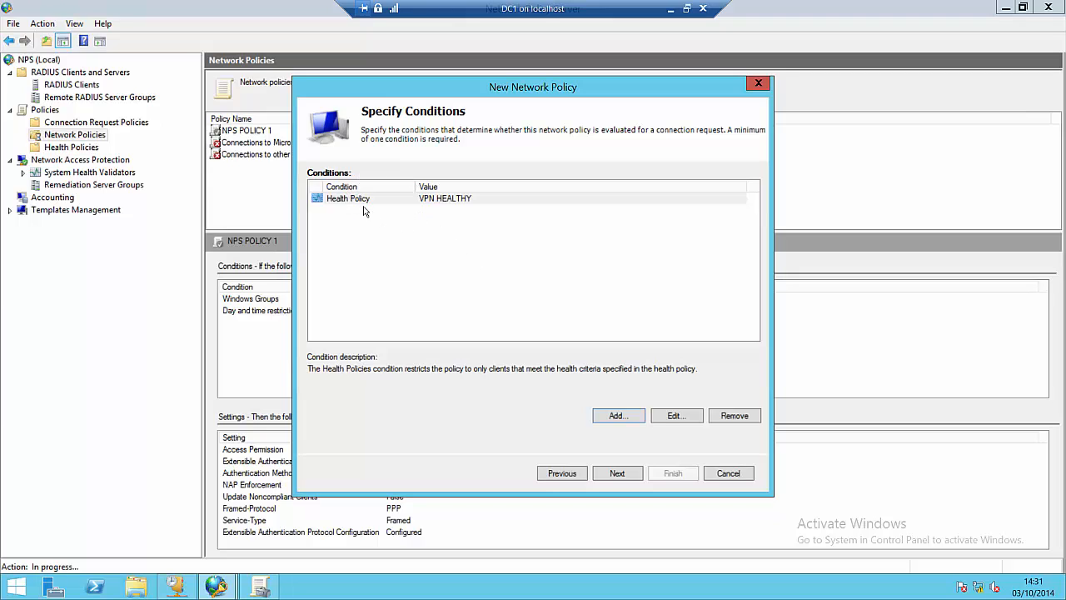
{"action": "left_click", "coordinate": [626, 478]}
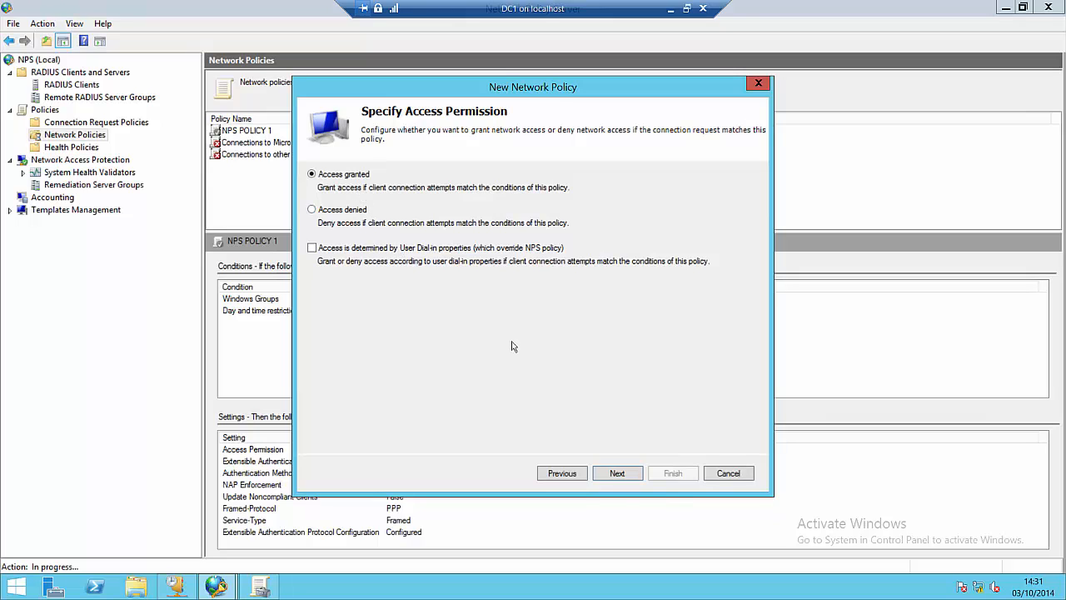
{"action": "left_click", "coordinate": [617, 474]}
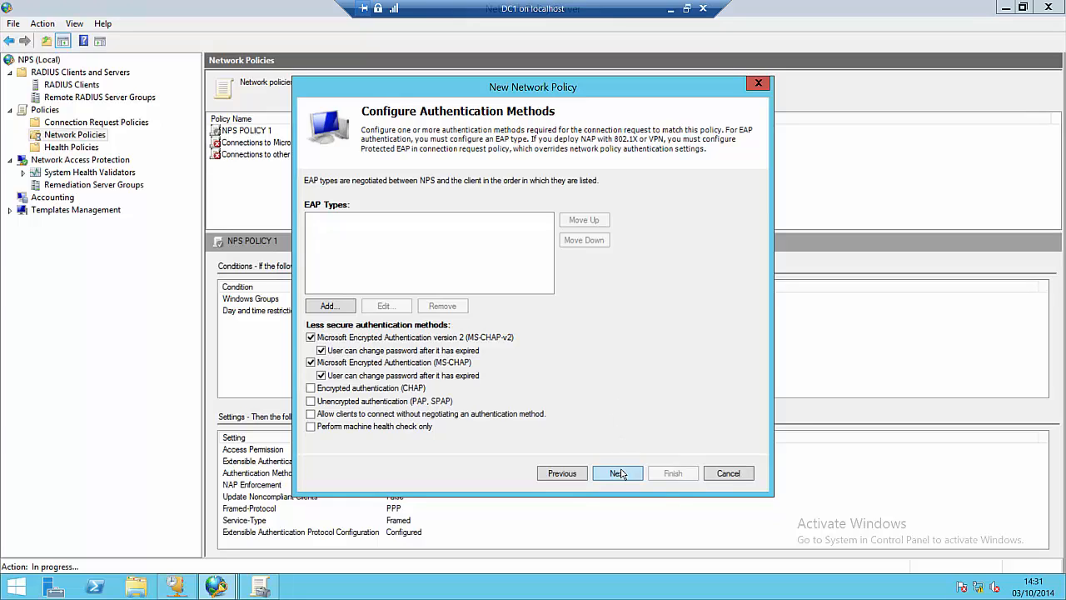
Step: Untick MS-CHAP-v2 and MS-CHAP, use machine health check only, and skip constraints
{"action": "left_click", "coordinate": [310, 336]}
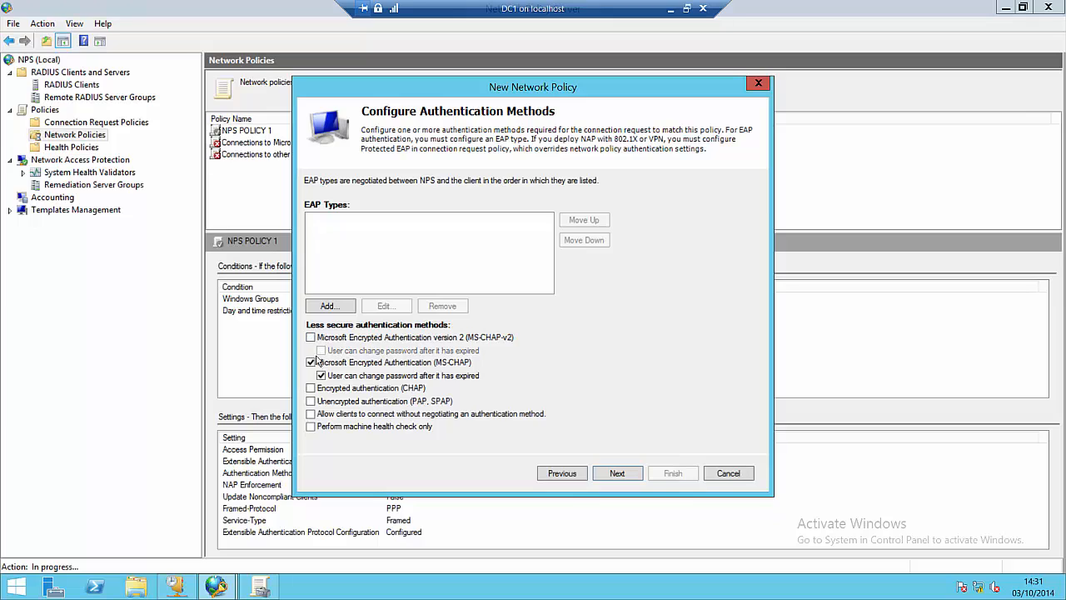
{"action": "left_click", "coordinate": [310, 363]}
{"action": "left_click", "coordinate": [310, 427]}
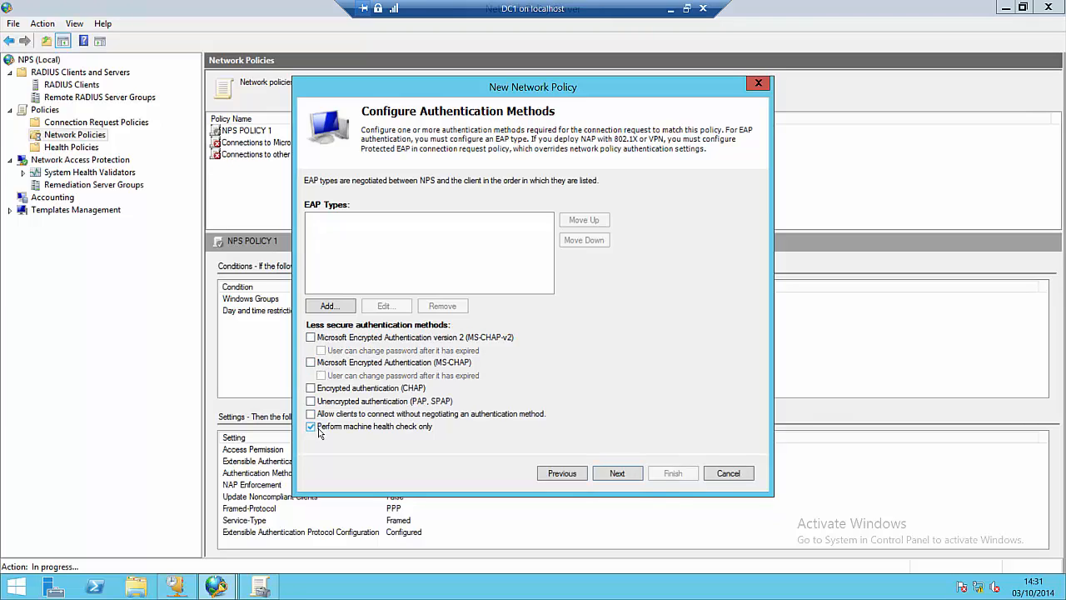
{"action": "left_click", "coordinate": [618, 473]}
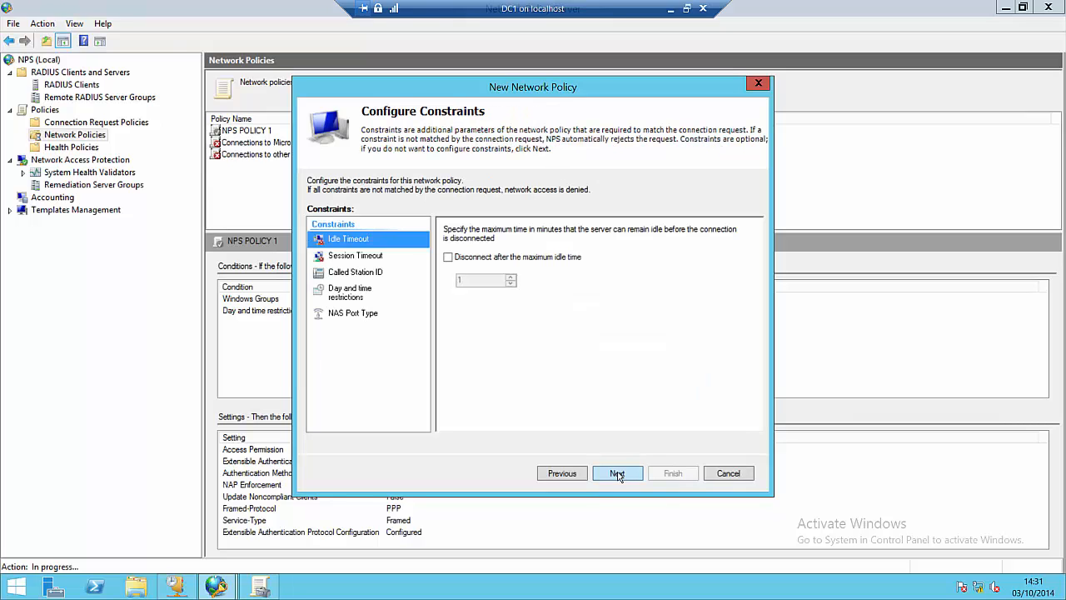
{"action": "left_click", "coordinate": [617, 473]}
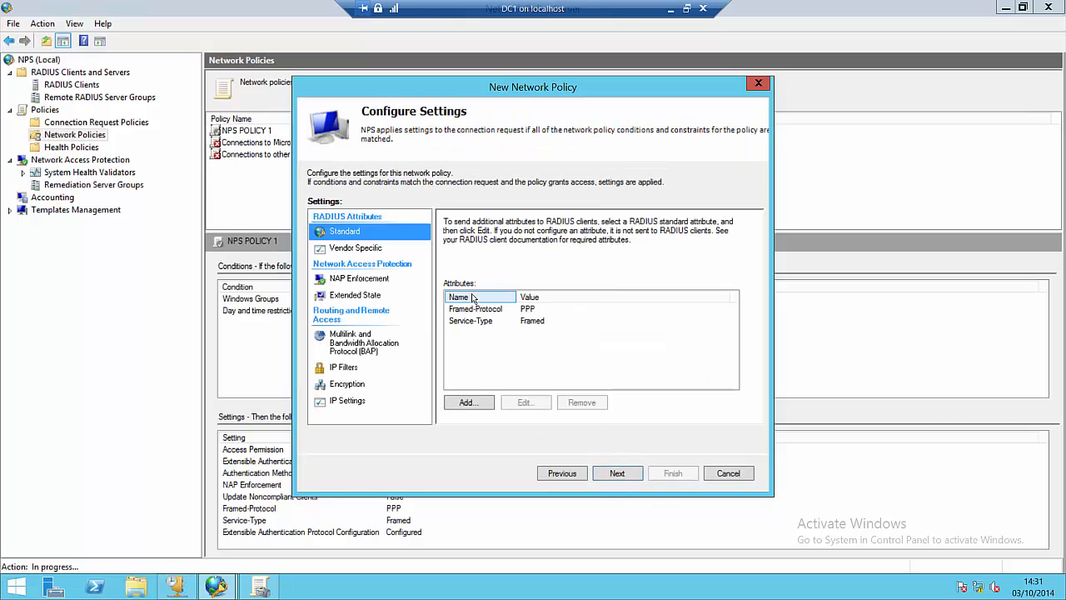
Step: Leave NAP Enforcement on Allow full network access and go to the policy summary
{"action": "left_click", "coordinate": [372, 281]}
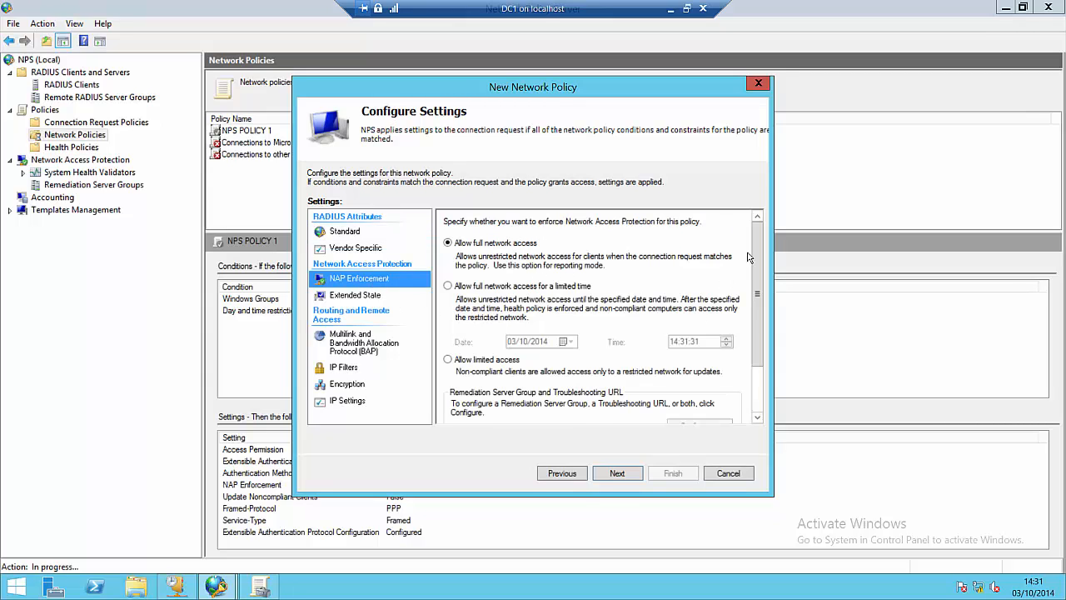
{"action": "scroll", "coordinate": [755, 254], "scroll_direction": "down", "scroll_amount": 1}
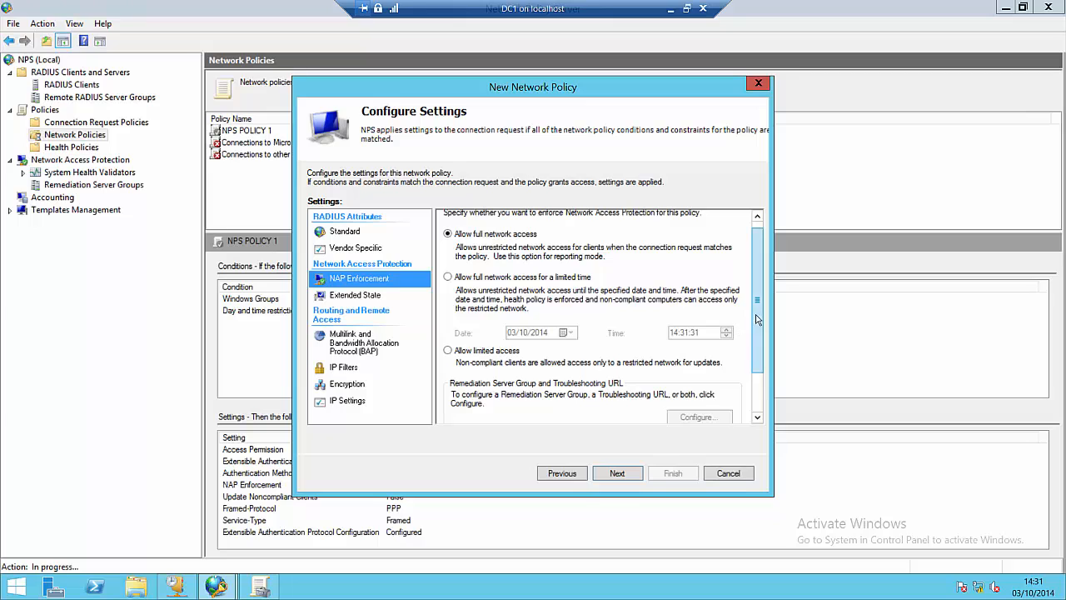
{"action": "left_click_drag", "start_coordinate": [757, 319], "coordinate": [757, 365]}
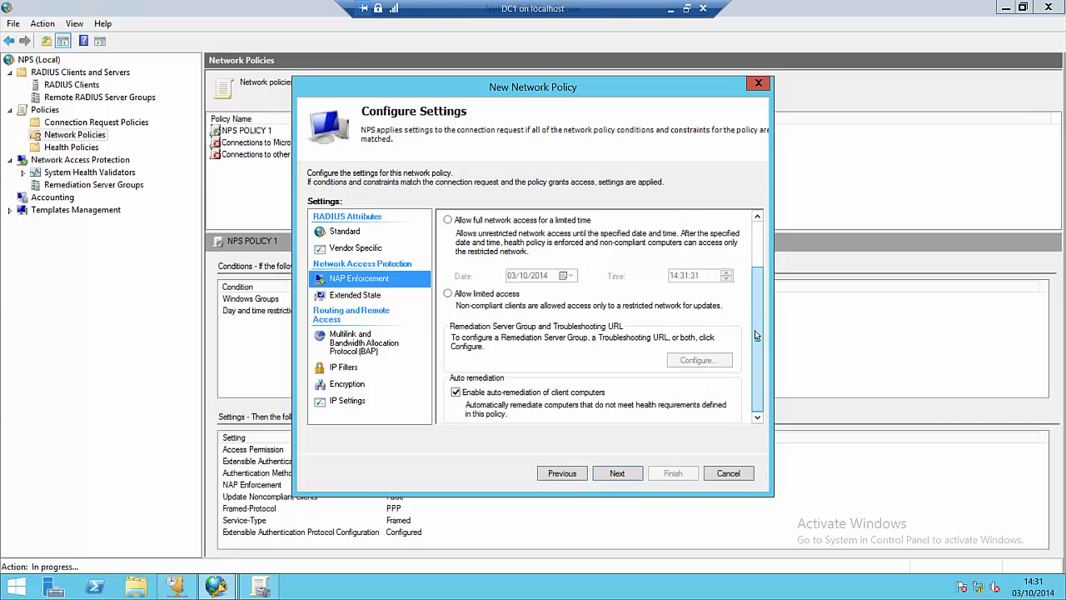
{"action": "left_click_drag", "start_coordinate": [756, 335], "coordinate": [756, 290]}
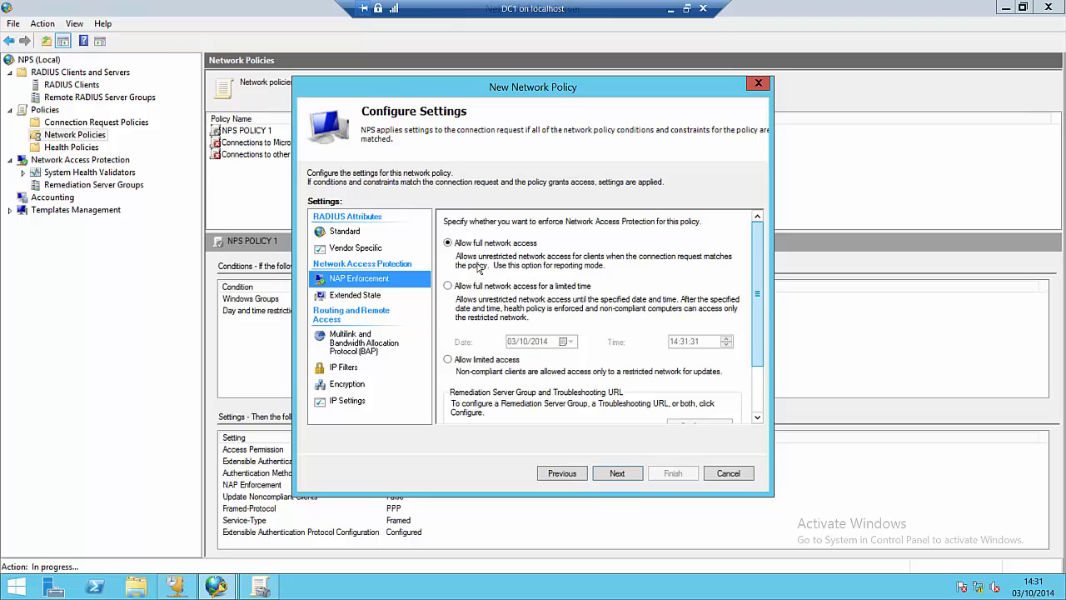
{"action": "left_click", "coordinate": [617, 472]}
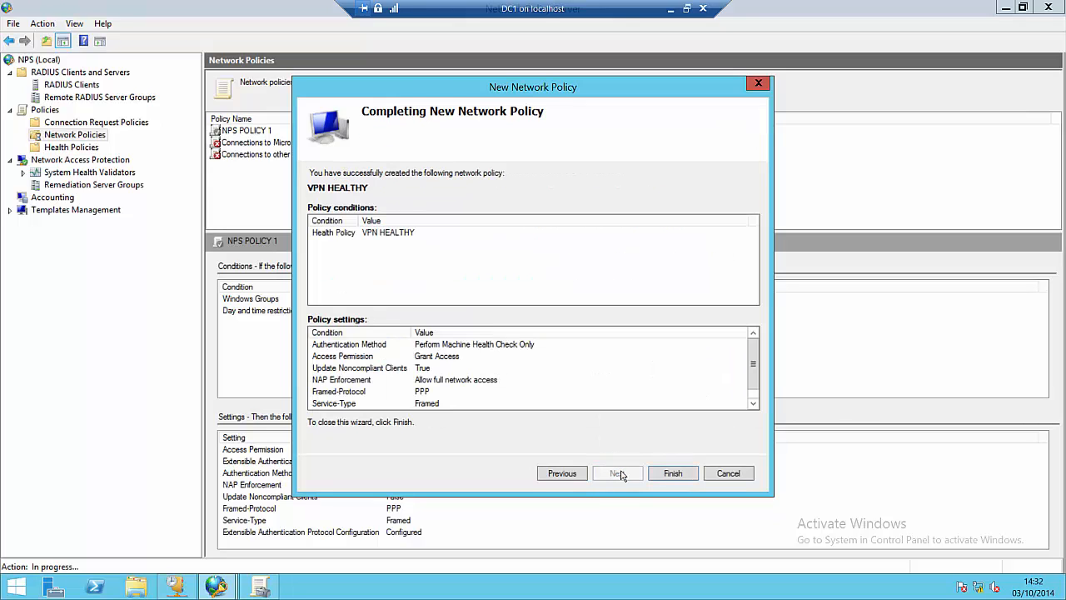
Step: Finish the VPN HEALTHY network policy and move it up to processing order 1
{"action": "left_click", "coordinate": [673, 473]}
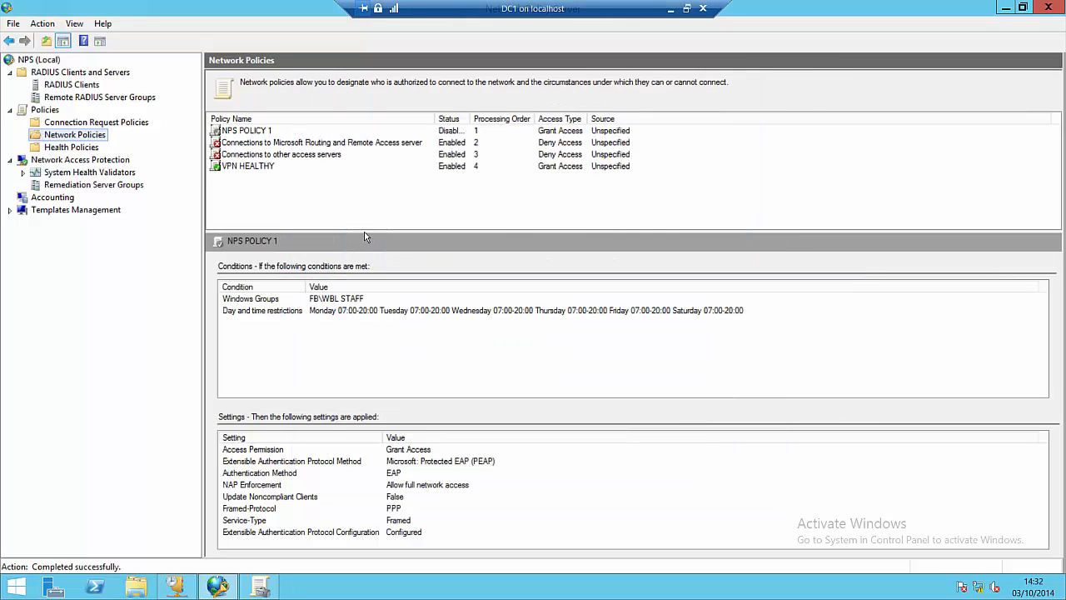
{"action": "right_click", "coordinate": [255, 167]}
{"action": "left_click", "coordinate": [293, 174]}
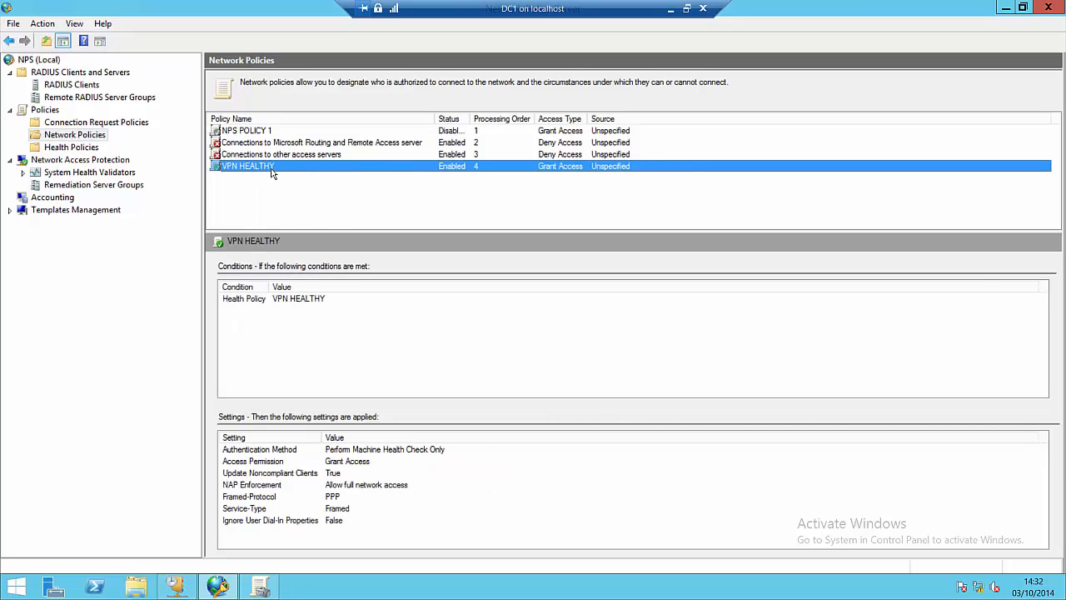
{"action": "right_click", "coordinate": [279, 157]}
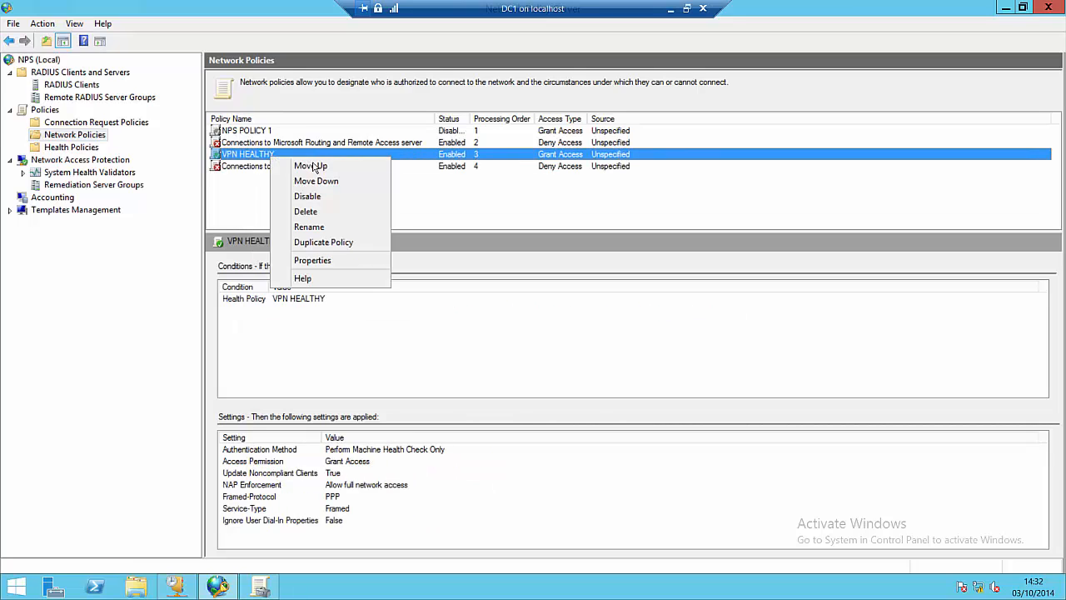
{"action": "left_click", "coordinate": [298, 163]}
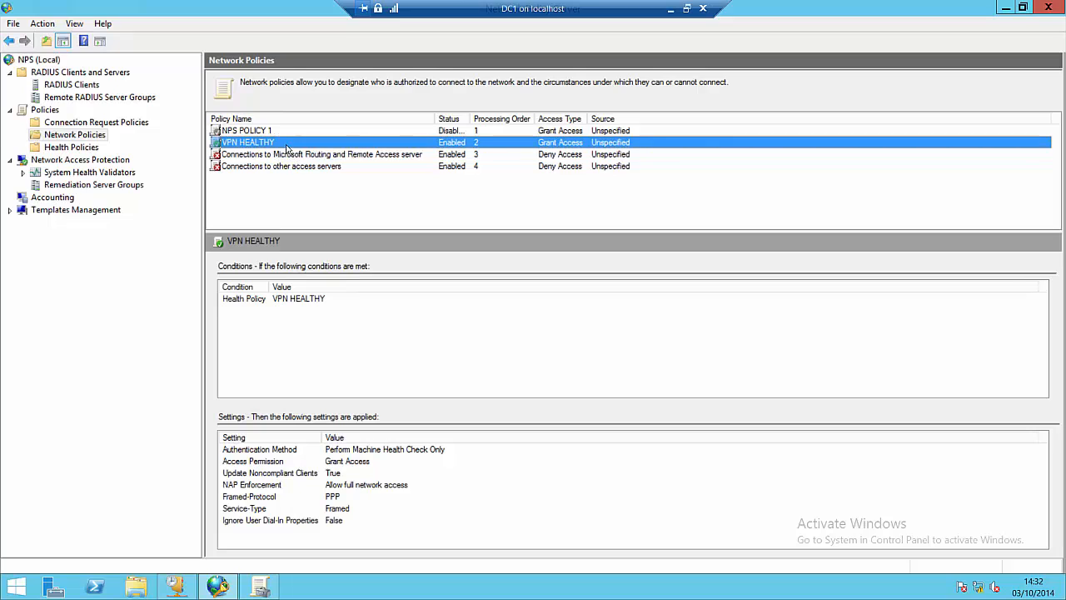
{"action": "right_click", "coordinate": [286, 142]}
{"action": "left_click", "coordinate": [304, 151]}
{"action": "left_click", "coordinate": [244, 203]}
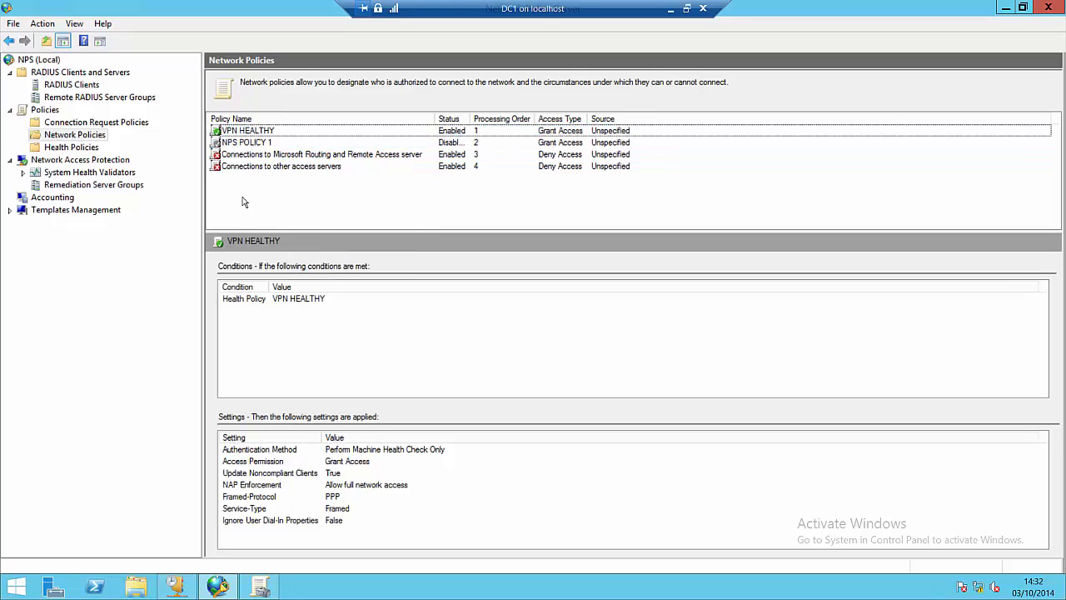
{"action": "right_click", "coordinate": [97, 137]}
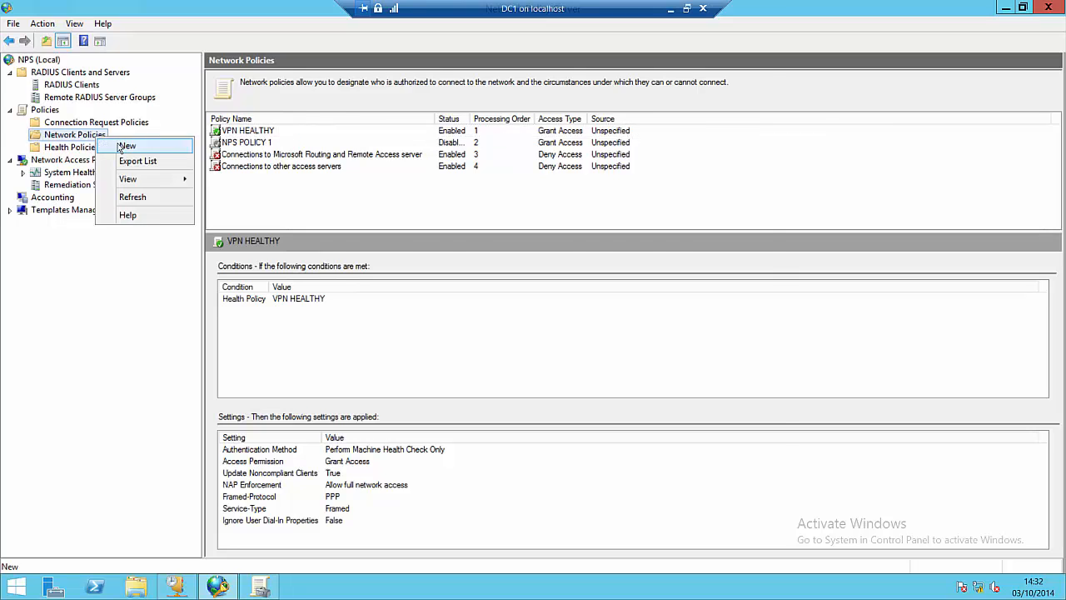
Step: Start a new network policy named VPN NOT HEALTHY
{"action": "left_click", "coordinate": [125, 146]}
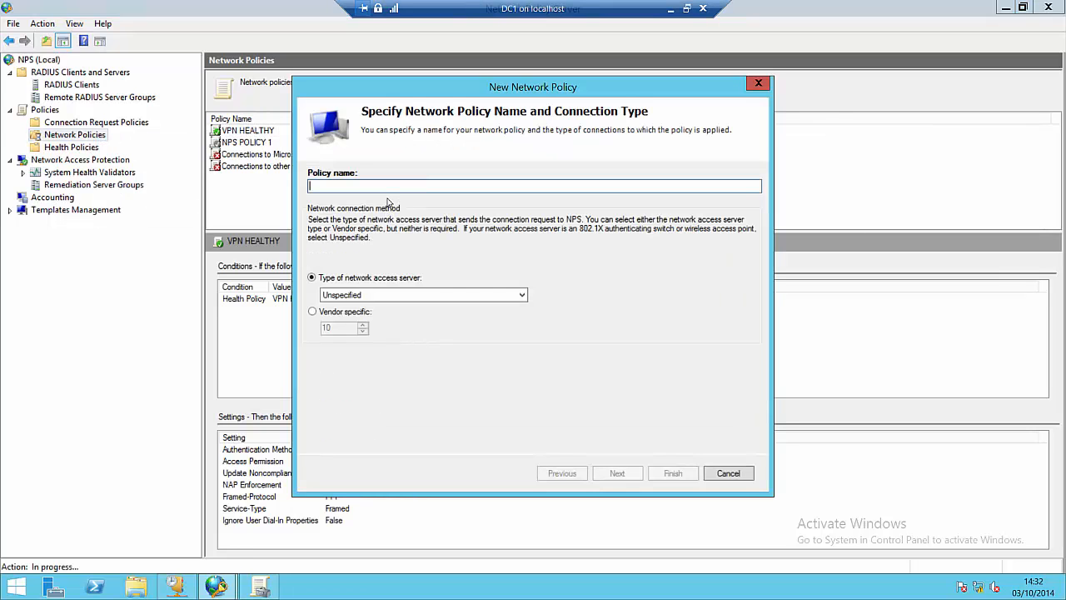
{"action": "type", "text": "VPN"}
{"action": "key", "text": "BackSpace"}
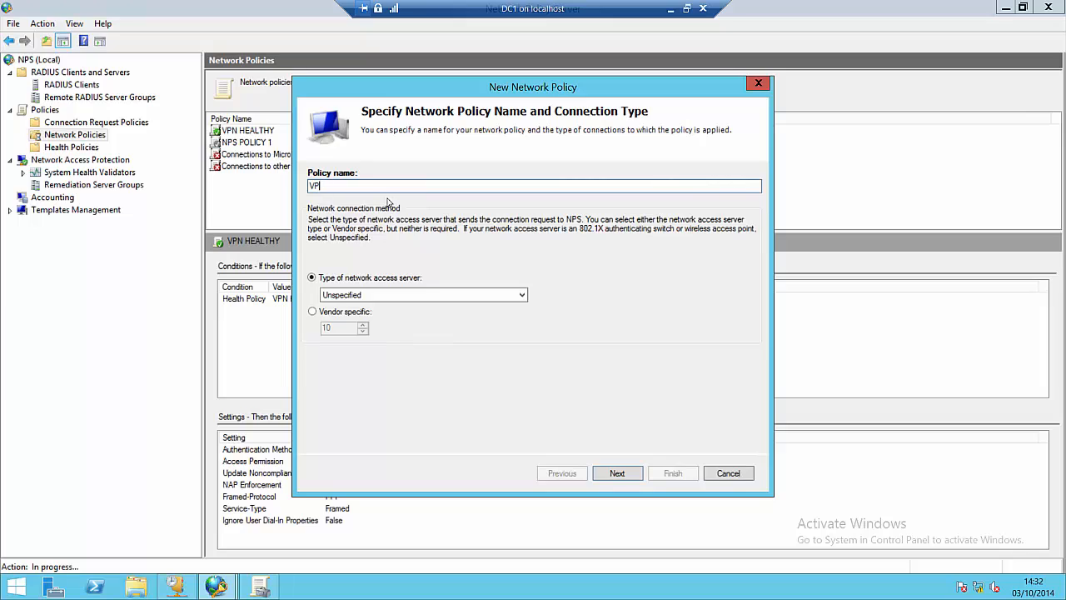
{"action": "type", "text": "N NOT HEALTHY"}
Step: Add a Health Policies condition matching the VPN NOT HEALTHY health policy
{"action": "left_click", "coordinate": [616, 472]}
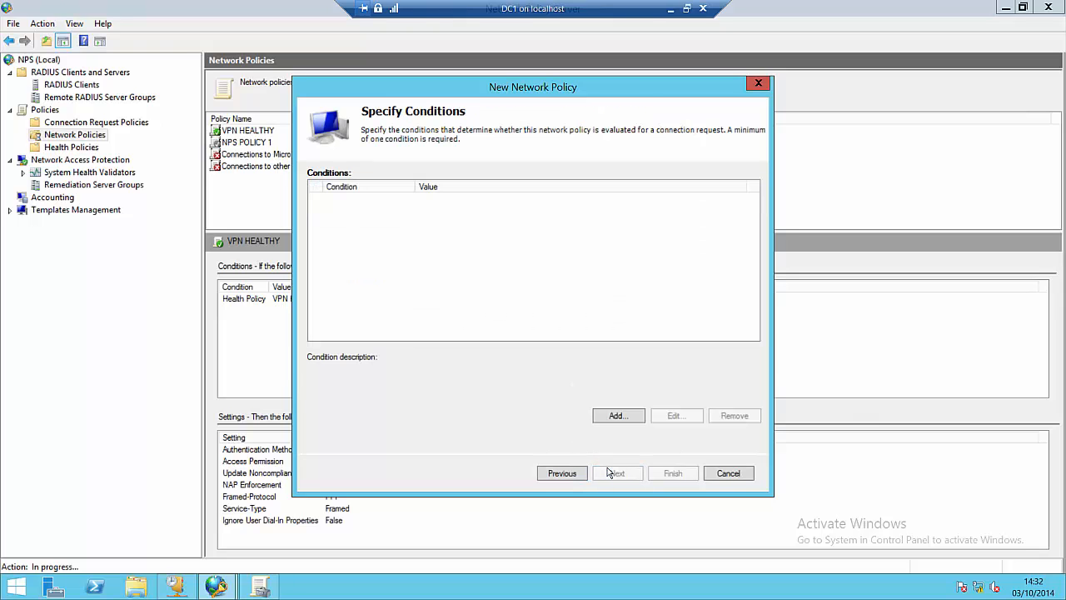
{"action": "left_click", "coordinate": [609, 416]}
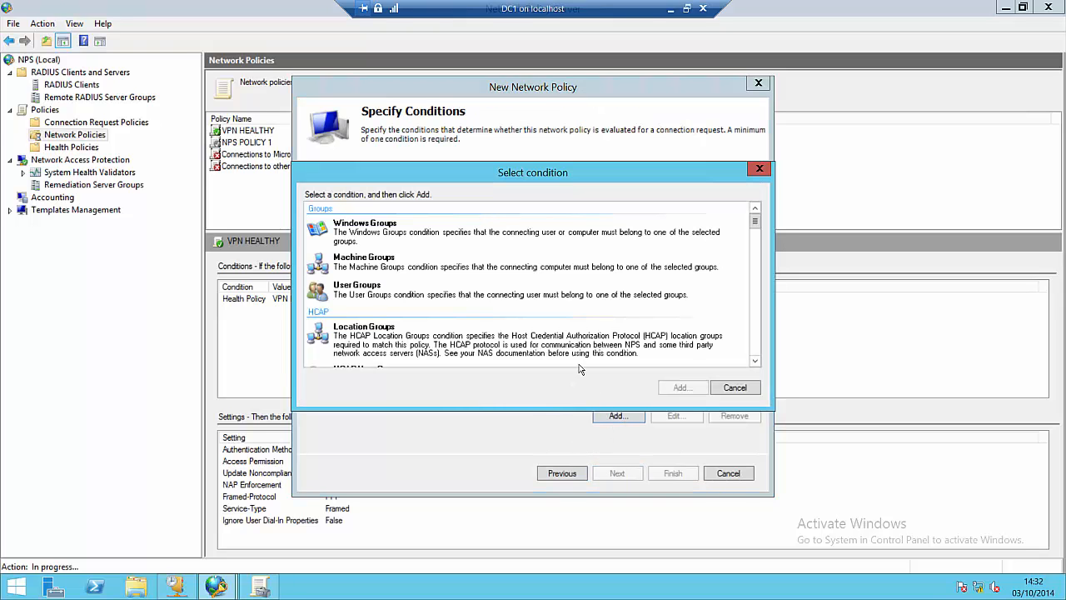
{"action": "left_click", "coordinate": [425, 265]}
{"action": "scroll", "coordinate": [425, 264], "scroll_direction": "down", "scroll_amount": 3}
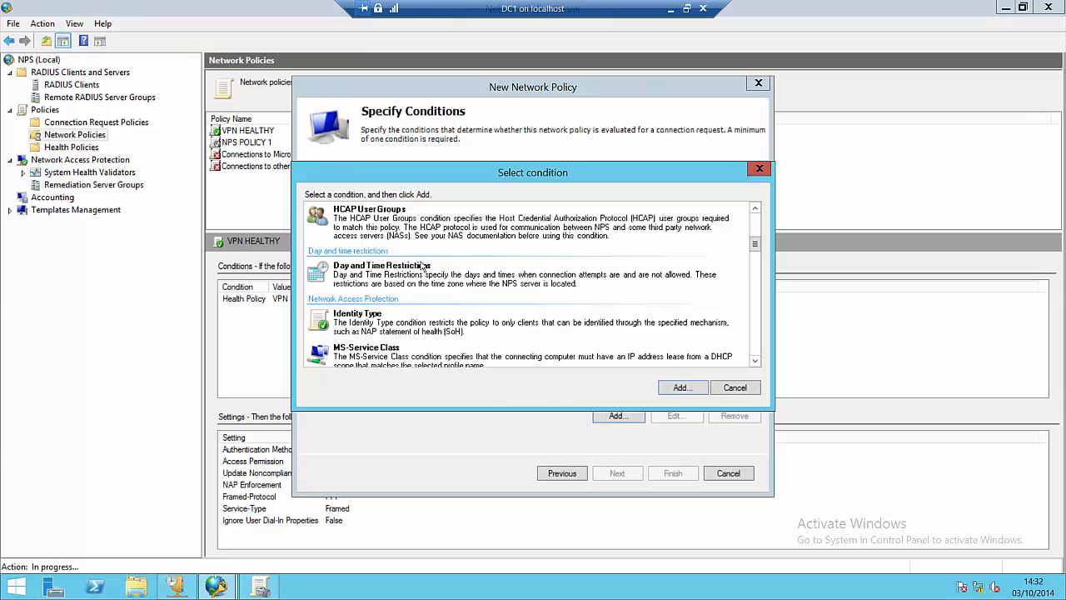
{"action": "scroll", "coordinate": [425, 265], "scroll_direction": "down", "scroll_amount": 3}
{"action": "scroll", "coordinate": [425, 265], "scroll_direction": "up", "scroll_amount": 3}
{"action": "left_click", "coordinate": [407, 204]}
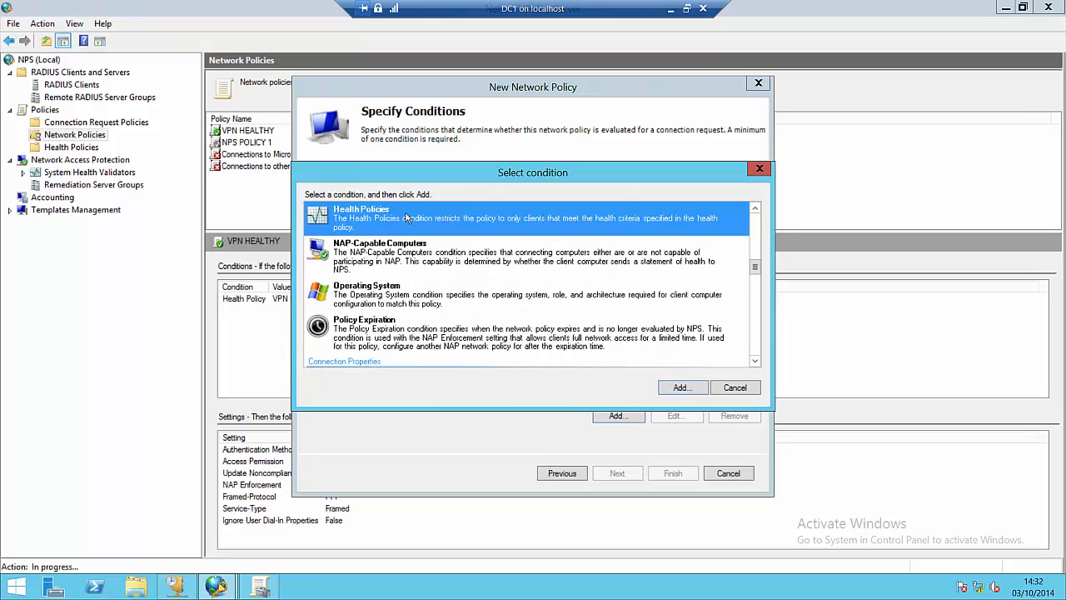
{"action": "left_click", "coordinate": [681, 387]}
{"action": "left_click", "coordinate": [601, 295]}
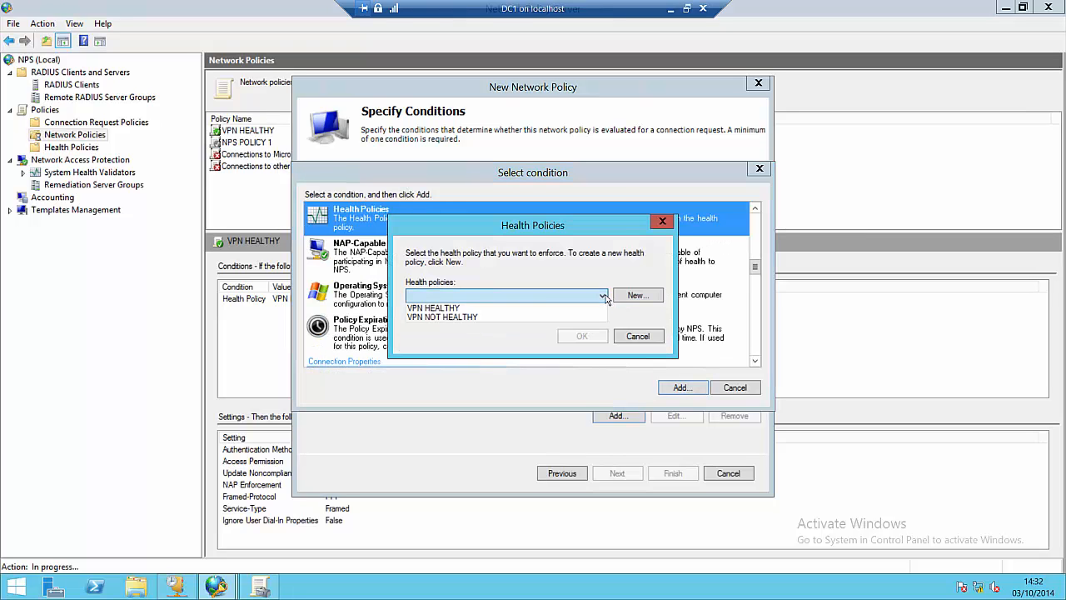
{"action": "left_click", "coordinate": [485, 317]}
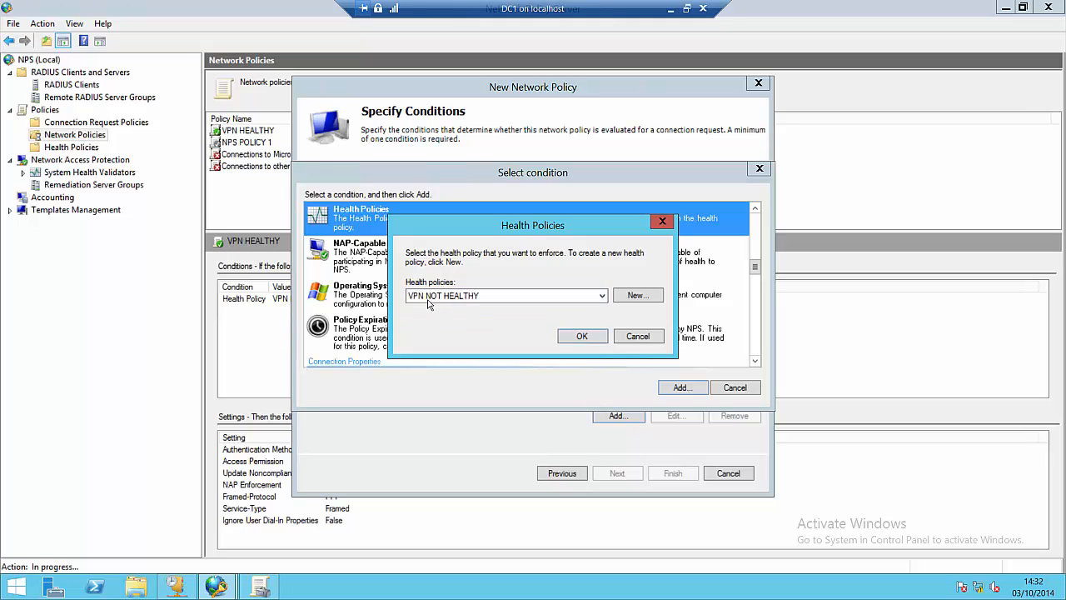
{"action": "left_click", "coordinate": [582, 336]}
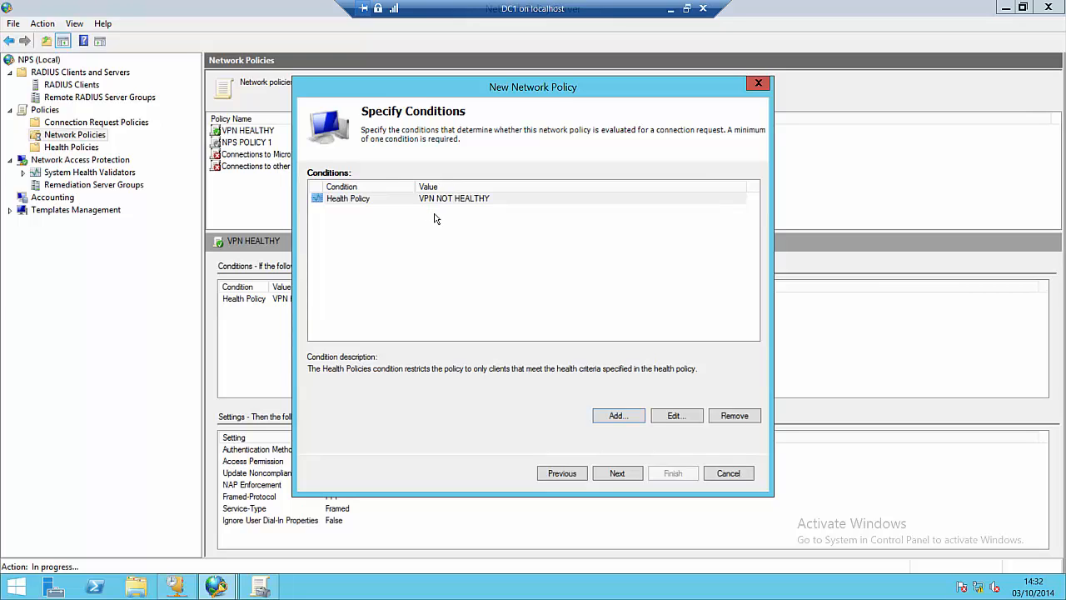
Step: Grant access, clear MS-CHAP-v2 and MS-CHAP for machine health check only, and allow limited NAP access
{"action": "left_click", "coordinate": [617, 473]}
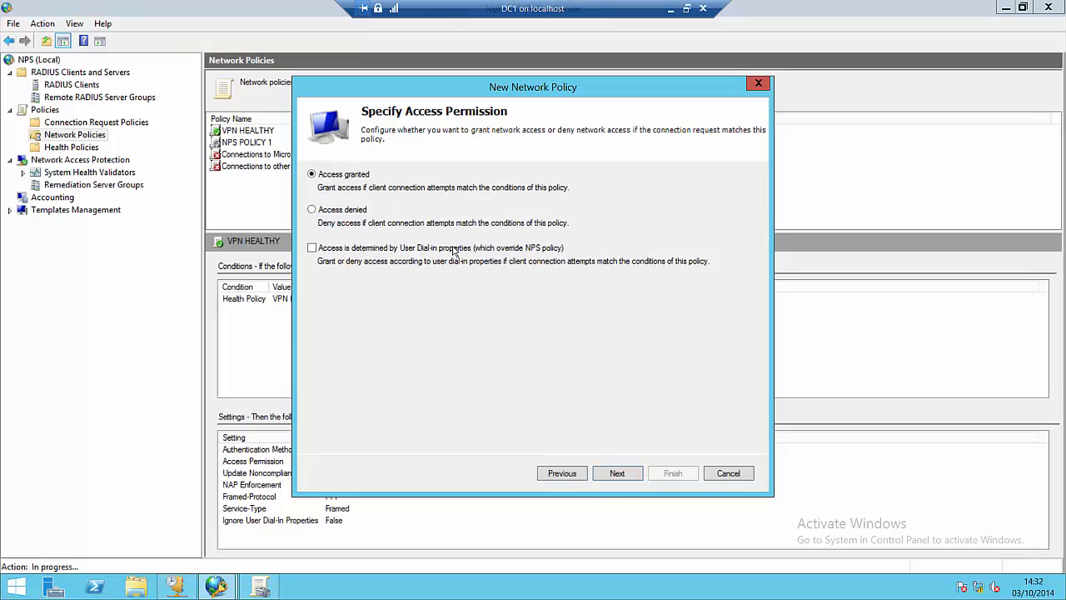
{"action": "left_click", "coordinate": [617, 473]}
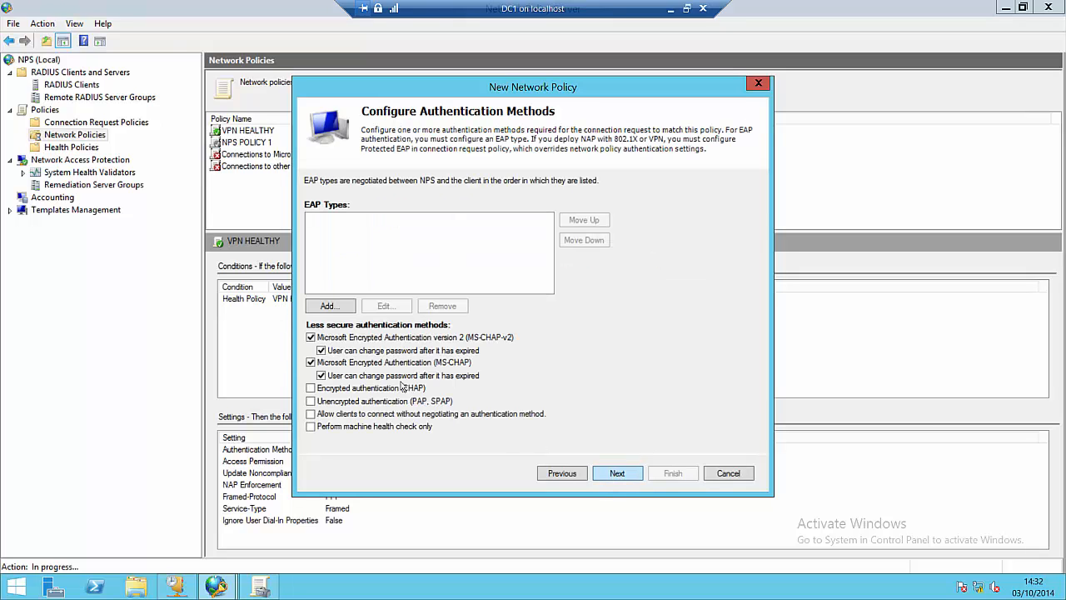
{"action": "left_click", "coordinate": [311, 338]}
{"action": "left_click", "coordinate": [311, 363]}
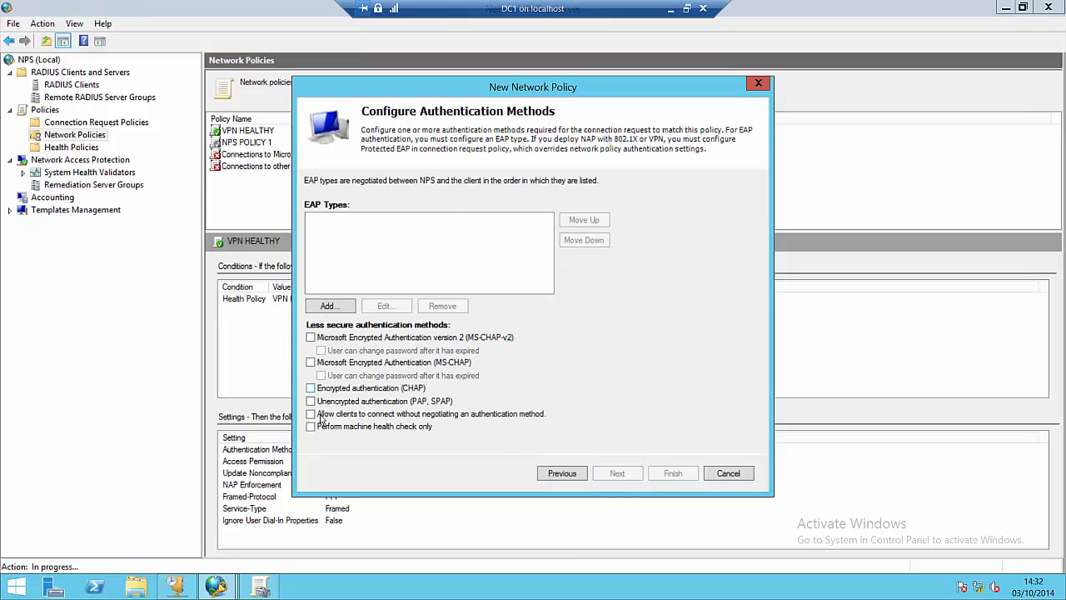
{"action": "left_click", "coordinate": [311, 426]}
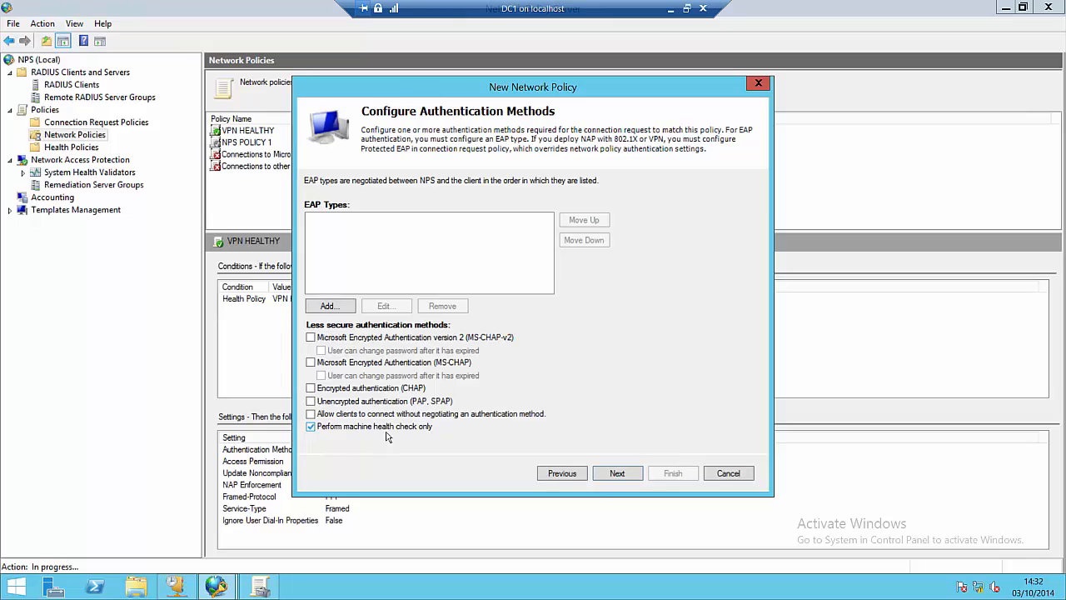
{"action": "left_click", "coordinate": [616, 473]}
{"action": "left_click", "coordinate": [616, 473]}
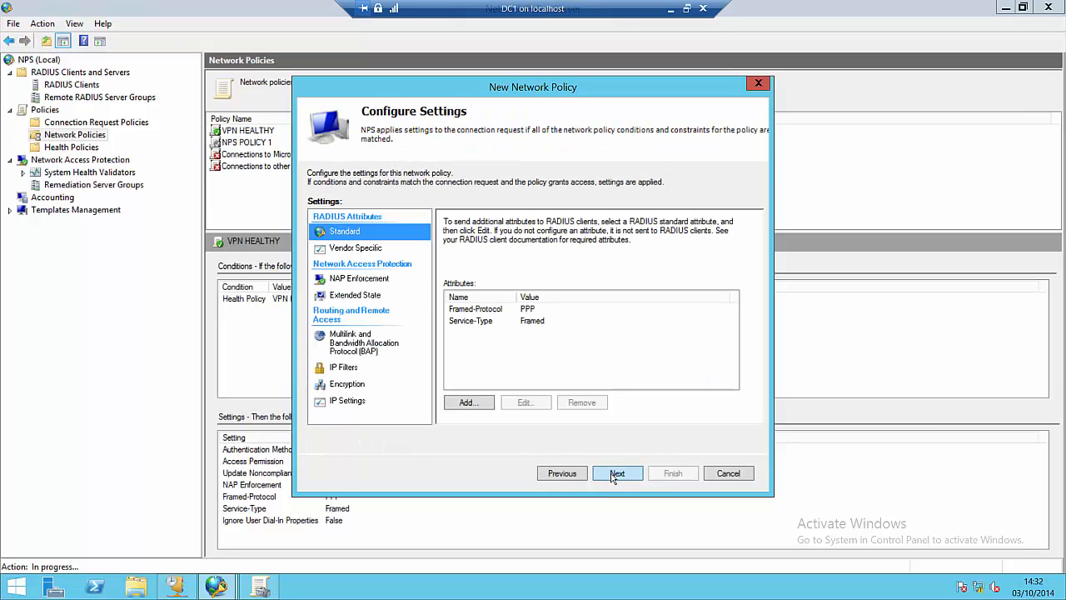
{"action": "left_click", "coordinate": [353, 281]}
{"action": "left_click", "coordinate": [469, 361]}
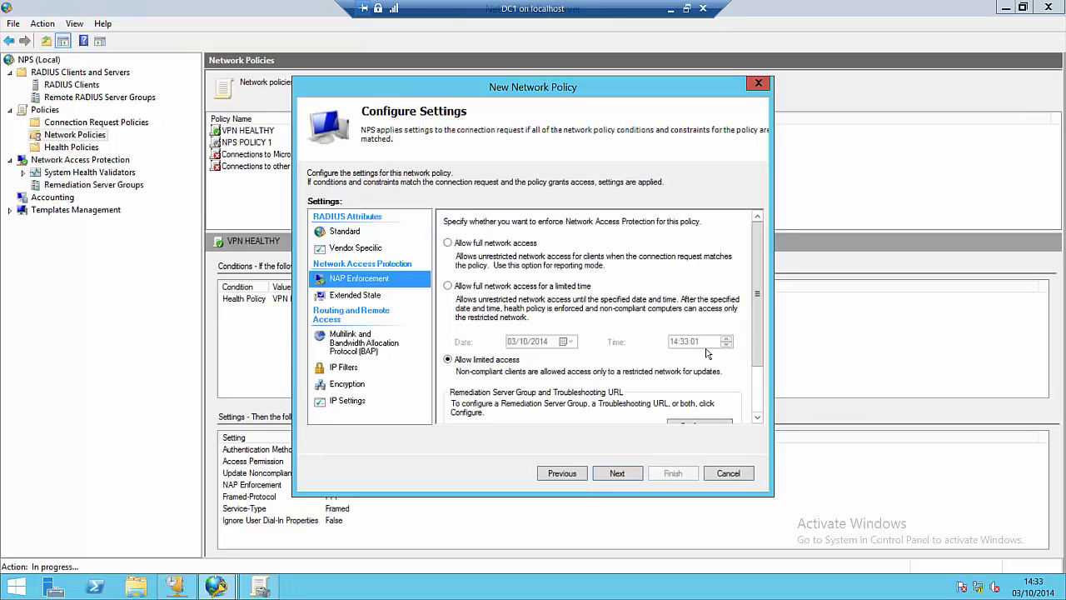
{"action": "scroll", "coordinate": [753, 337], "scroll_direction": "down", "scroll_amount": 1}
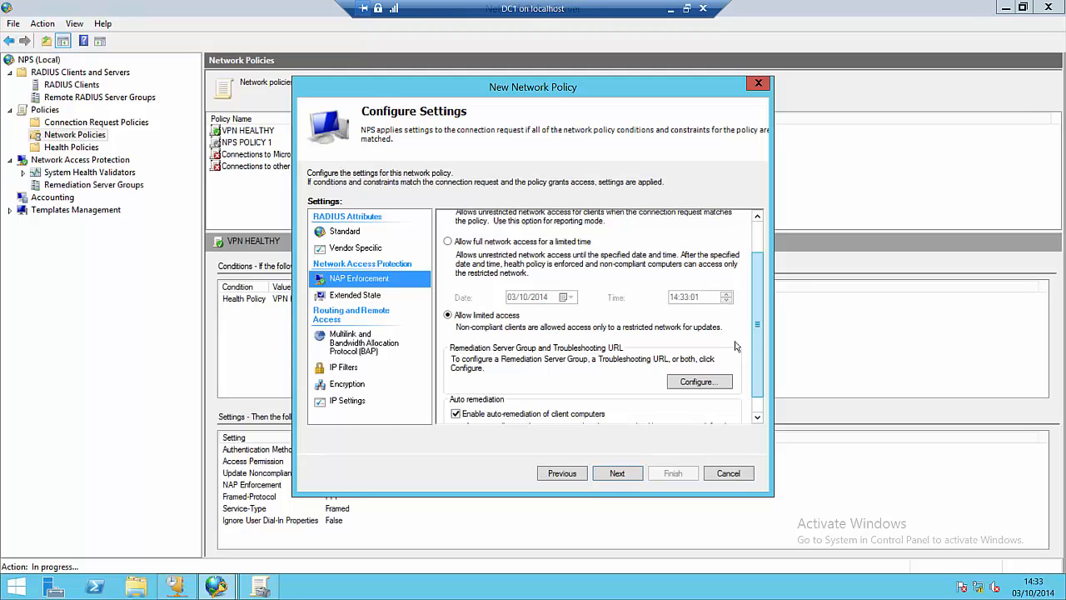
Step: Clear Enable auto-remediation of client computers in the VPN NOT HEALTHY NAP enforcement settings
{"action": "left_click", "coordinate": [543, 414]}
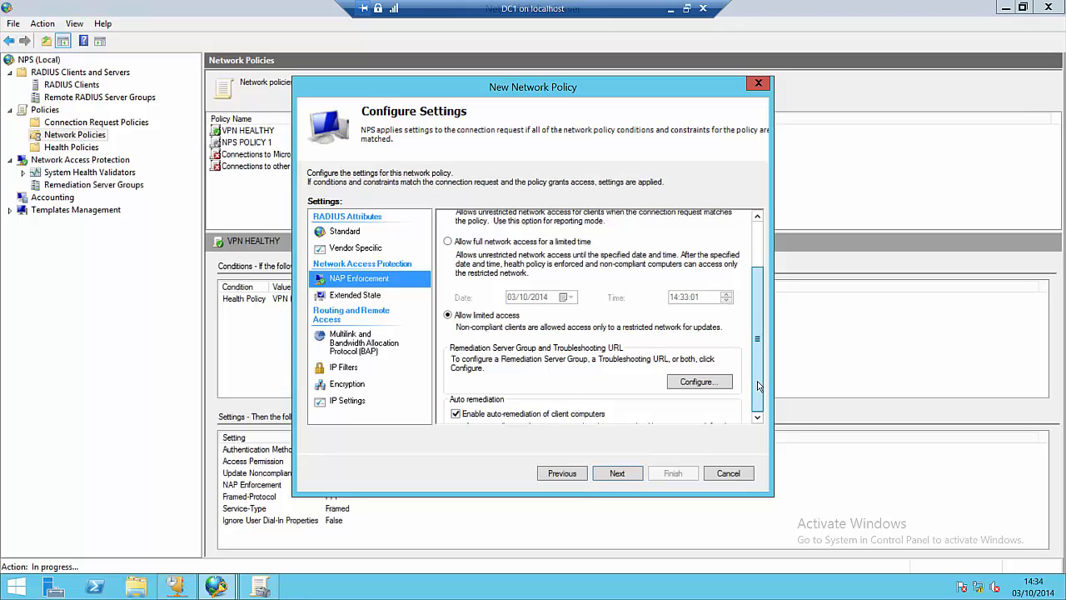
{"action": "scroll", "coordinate": [638, 389], "scroll_direction": "down", "scroll_amount": 1}
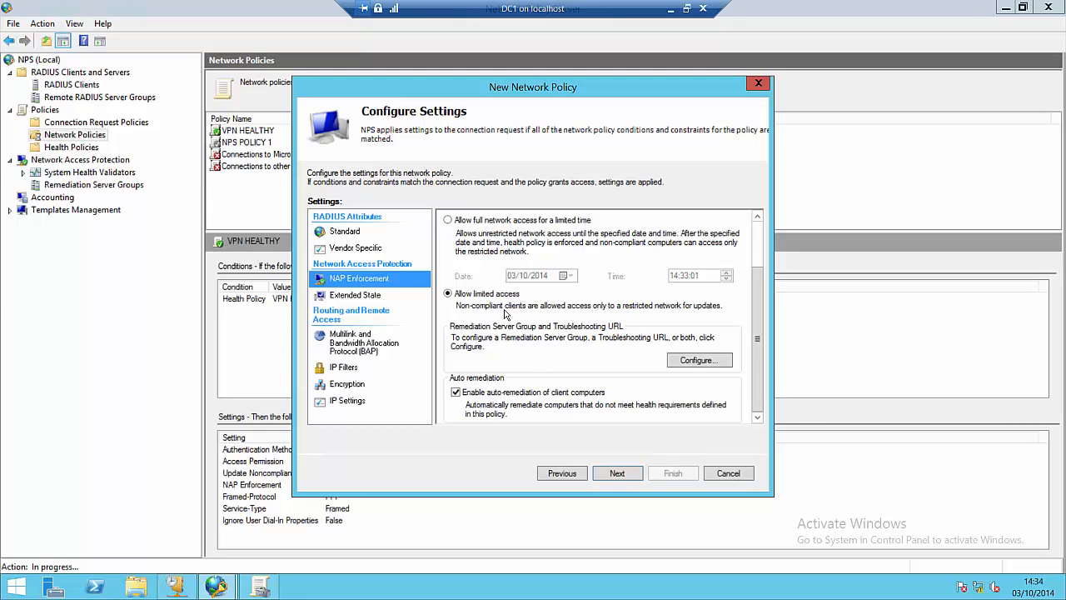
{"action": "left_click", "coordinate": [457, 395]}
Step: Finish the VPN NOT HEALTHY policy and move it up three places to processing order 2
{"action": "left_click", "coordinate": [619, 477]}
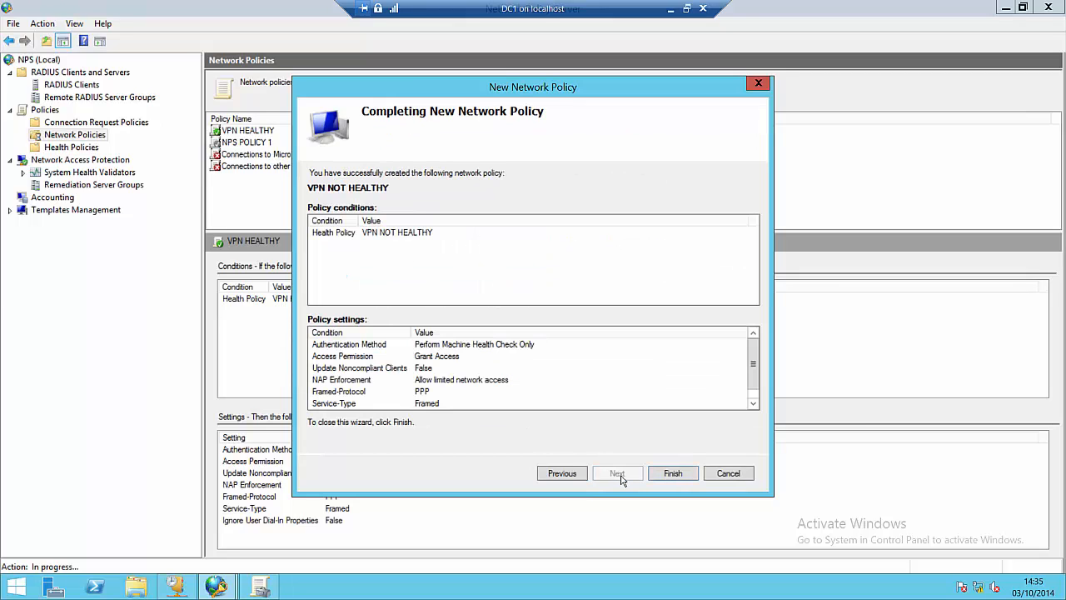
{"action": "left_click", "coordinate": [671, 473]}
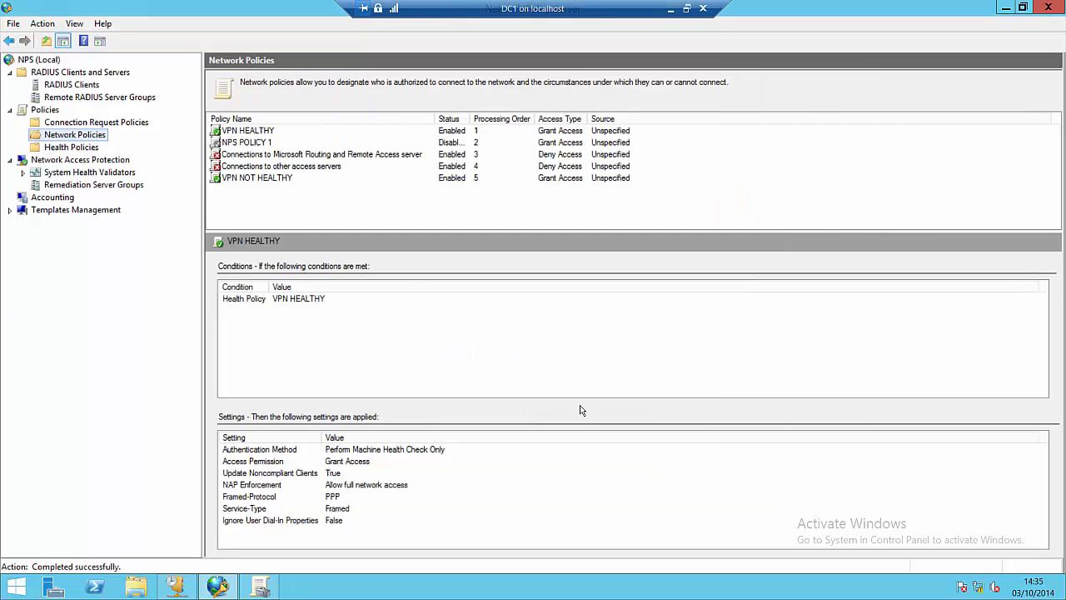
{"action": "left_click", "coordinate": [269, 179]}
{"action": "right_click", "coordinate": [269, 182]}
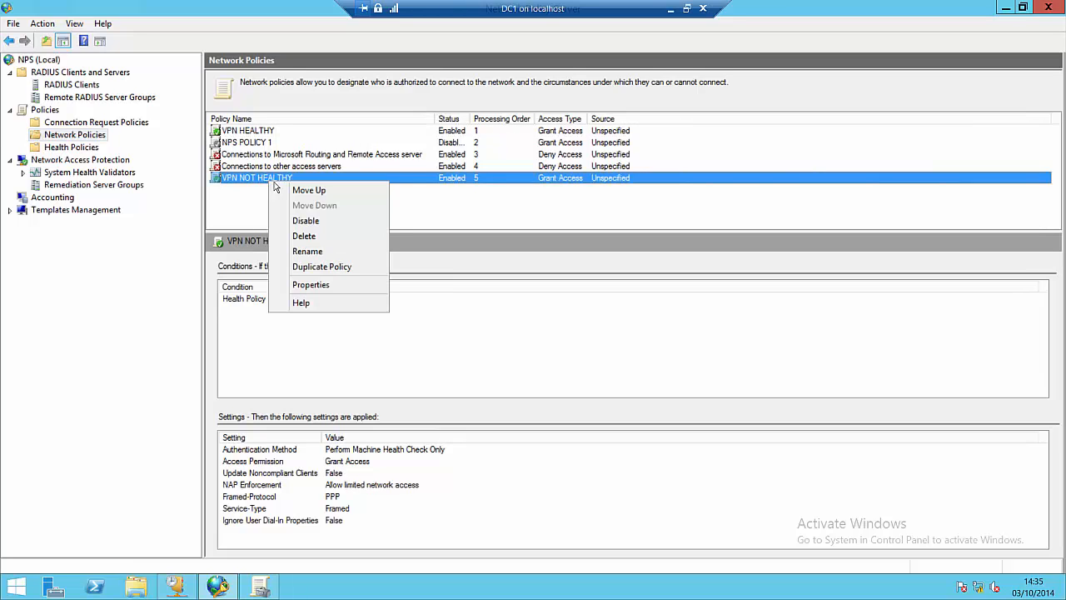
{"action": "left_click", "coordinate": [283, 191]}
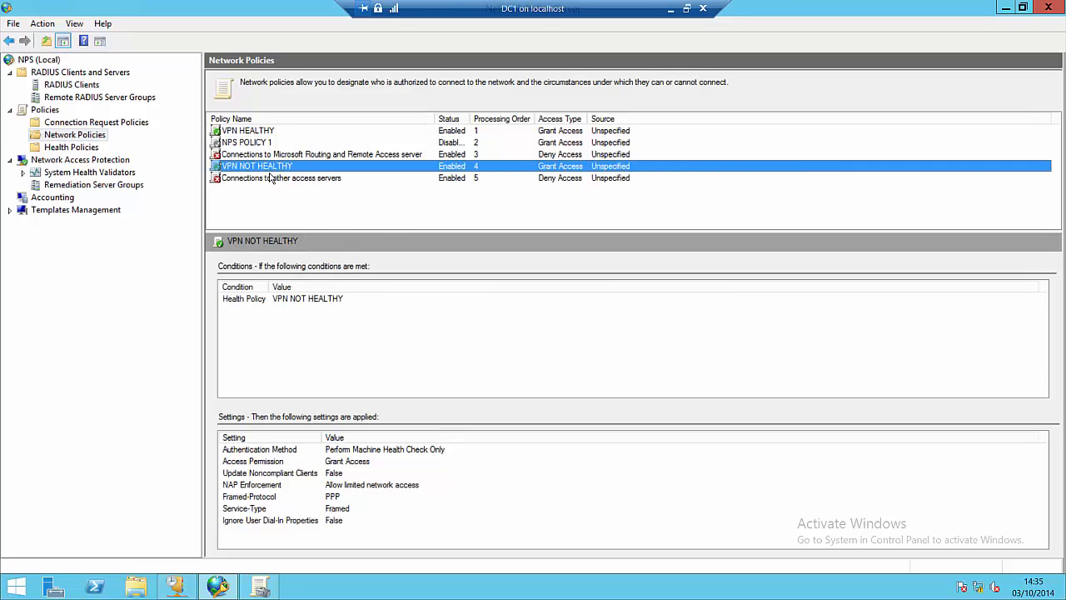
{"action": "right_click", "coordinate": [269, 166]}
{"action": "left_click", "coordinate": [283, 173]}
{"action": "right_click", "coordinate": [268, 156]}
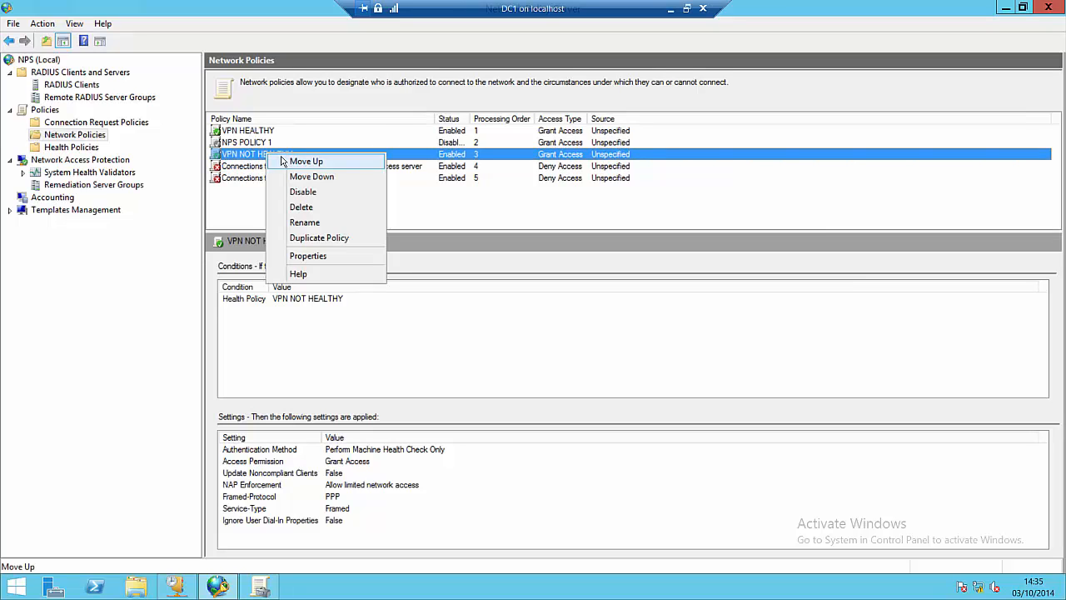
{"action": "left_click", "coordinate": [283, 162]}
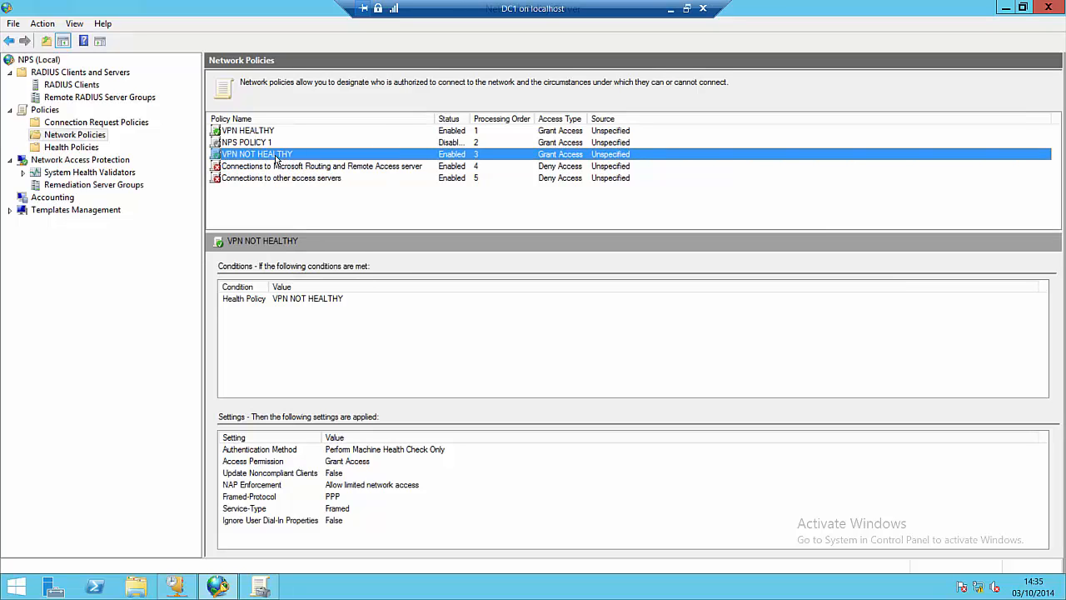
{"action": "left_click", "coordinate": [298, 219]}
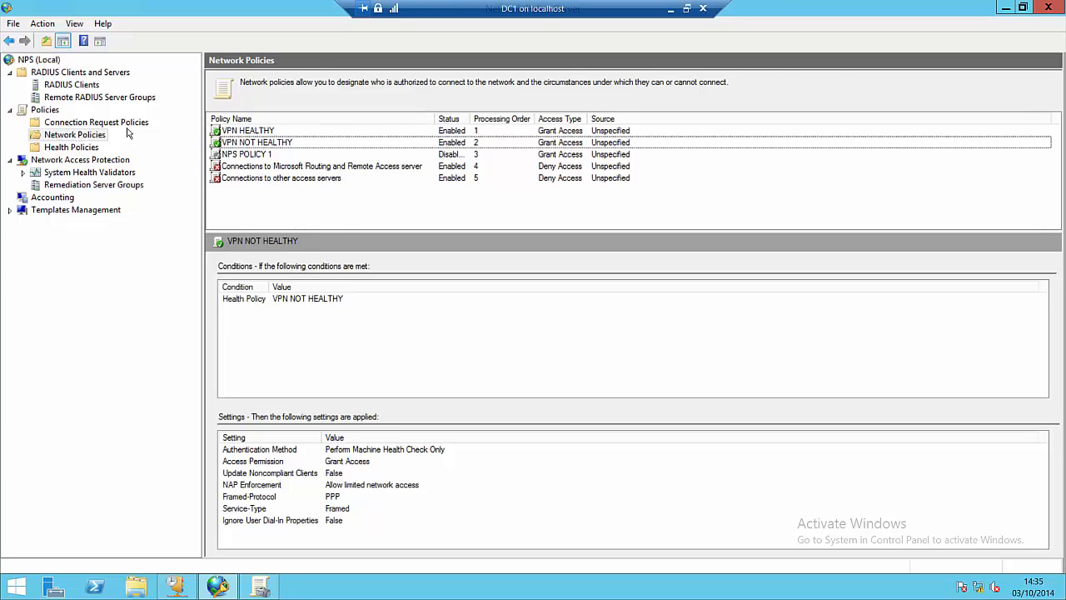
Step: Create connection request policy VPN NAP with server type Remote Access Server (VPN-Dial up)
{"action": "left_click", "coordinate": [127, 125]}
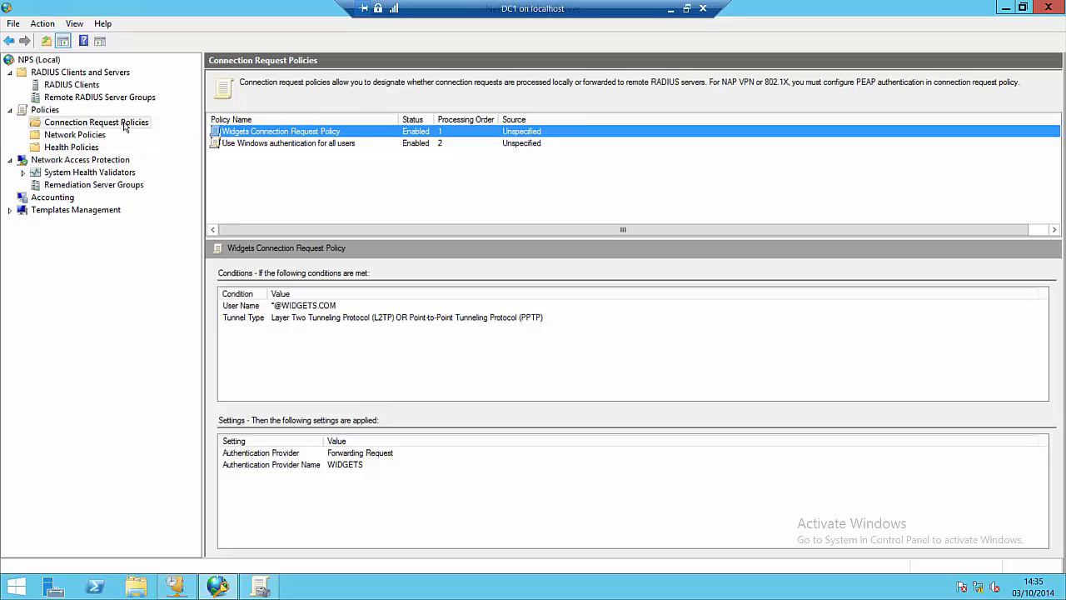
{"action": "right_click", "coordinate": [123, 125]}
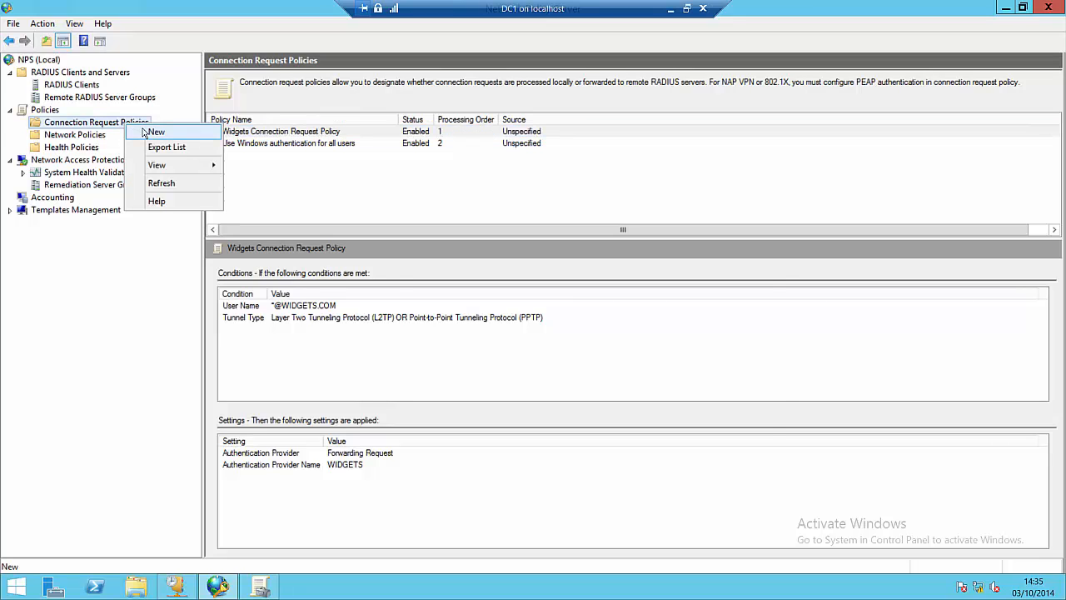
{"action": "left_click", "coordinate": [153, 133]}
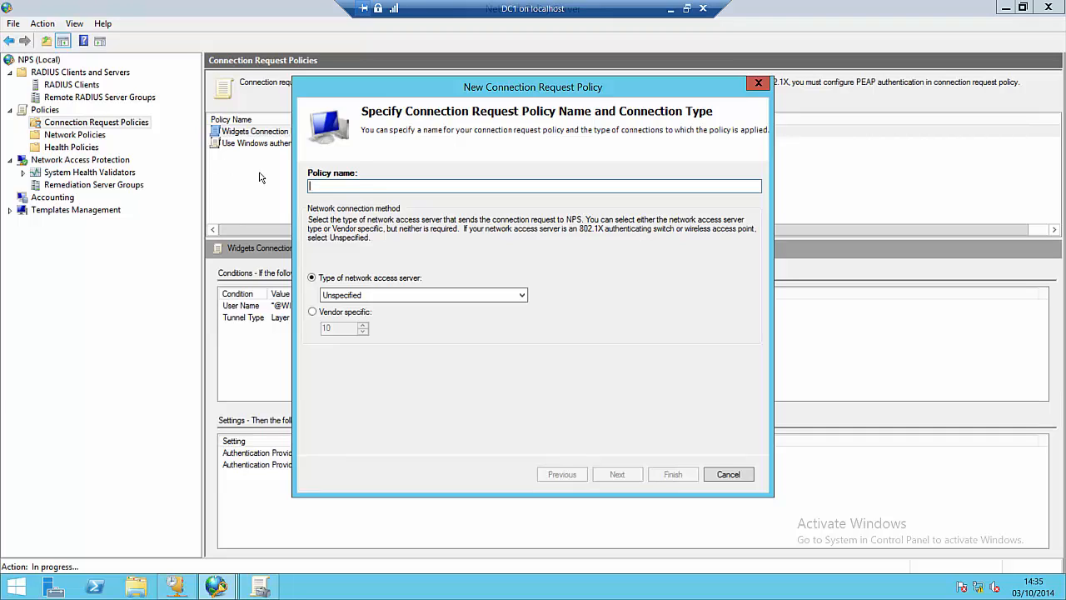
{"action": "type", "text": "vpn"}
{"action": "key", "text": "BackSpace"}
{"action": "key", "text": "BackSpace"}
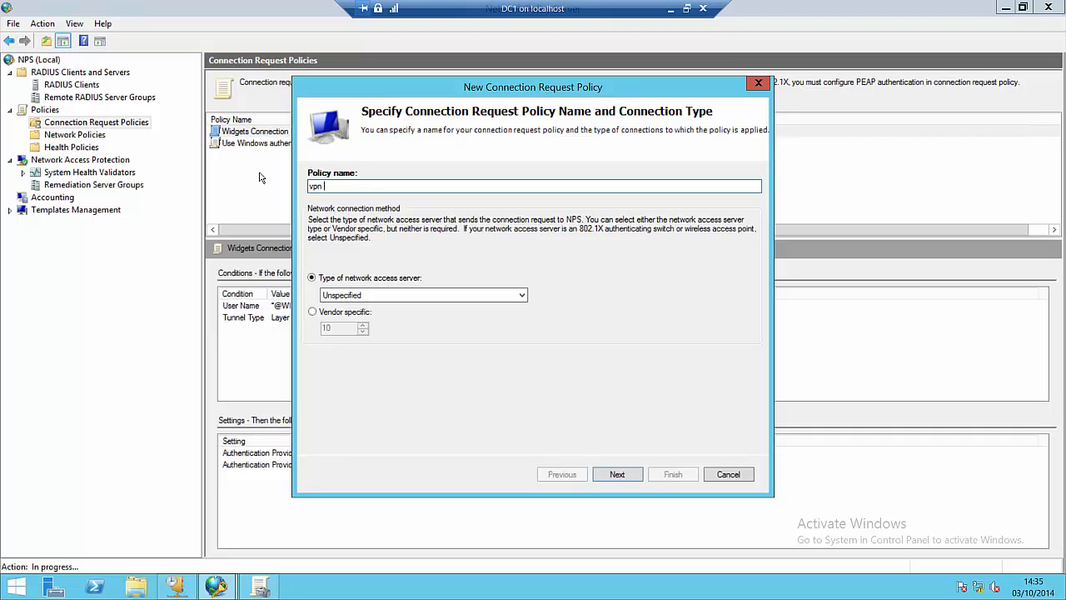
{"action": "key", "text": "BackSpace"}
{"action": "type", "text": "VPN NAP"}
{"action": "left_click", "coordinate": [523, 297]}
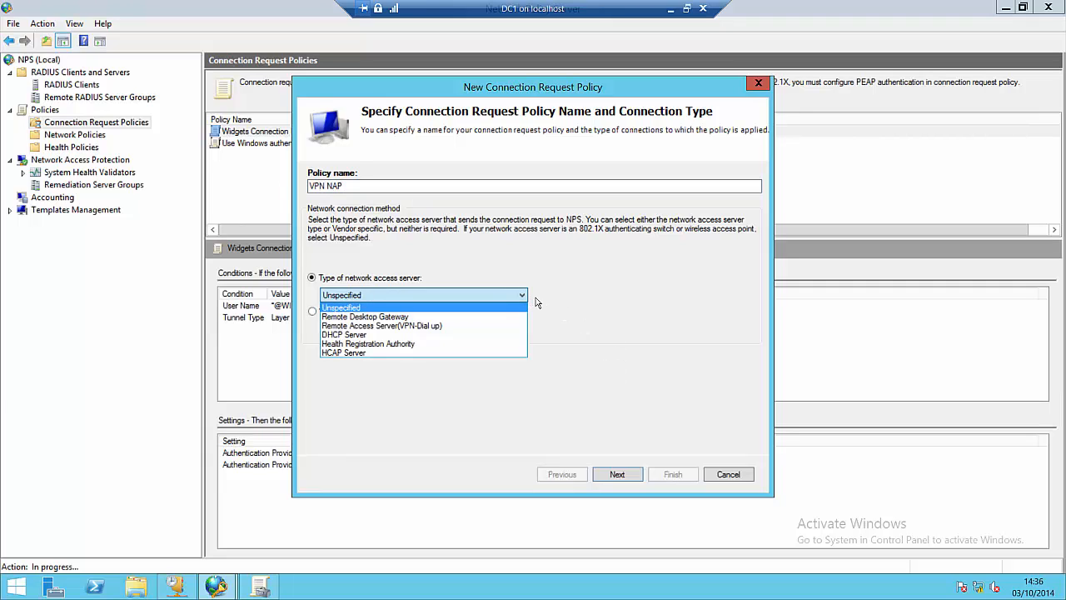
{"action": "left_click", "coordinate": [393, 325]}
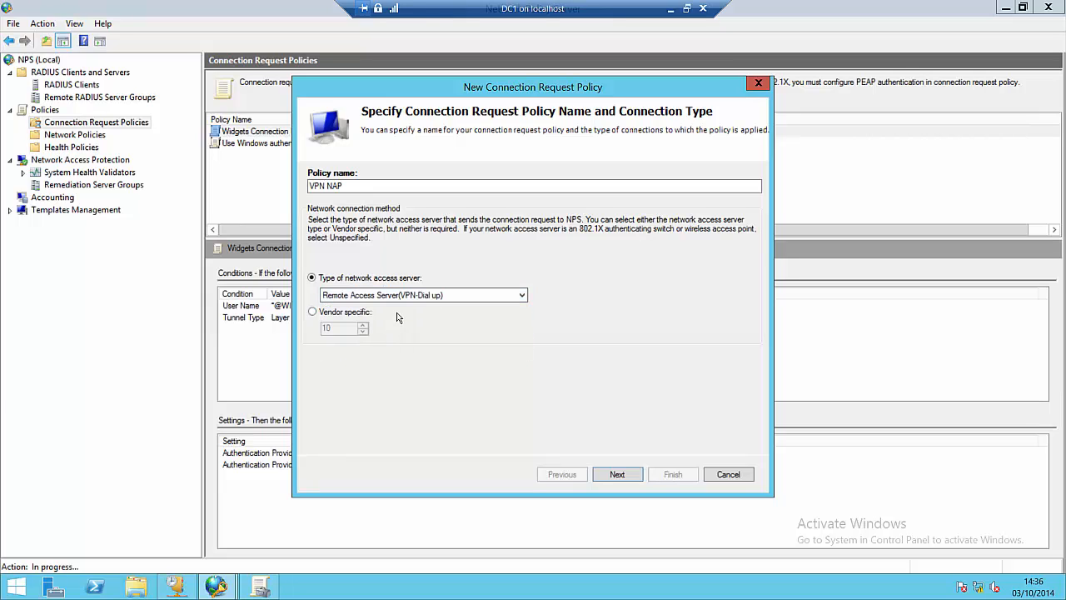
{"action": "left_click", "coordinate": [621, 475]}
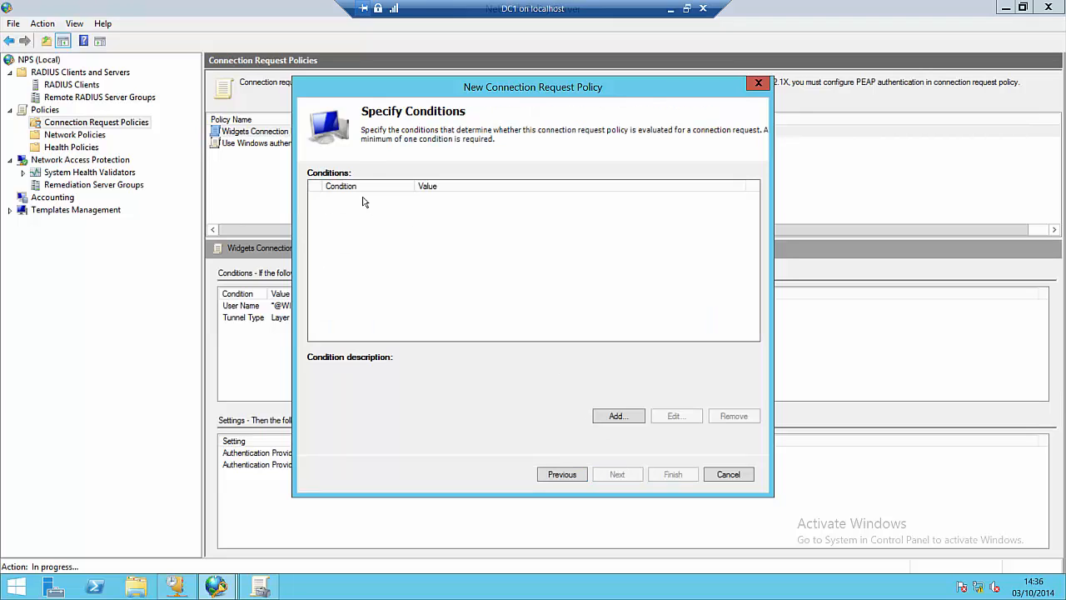
Step: Add a Tunnel Type condition matching L2TP, PPTP and SSTP
{"action": "left_click", "coordinate": [617, 416]}
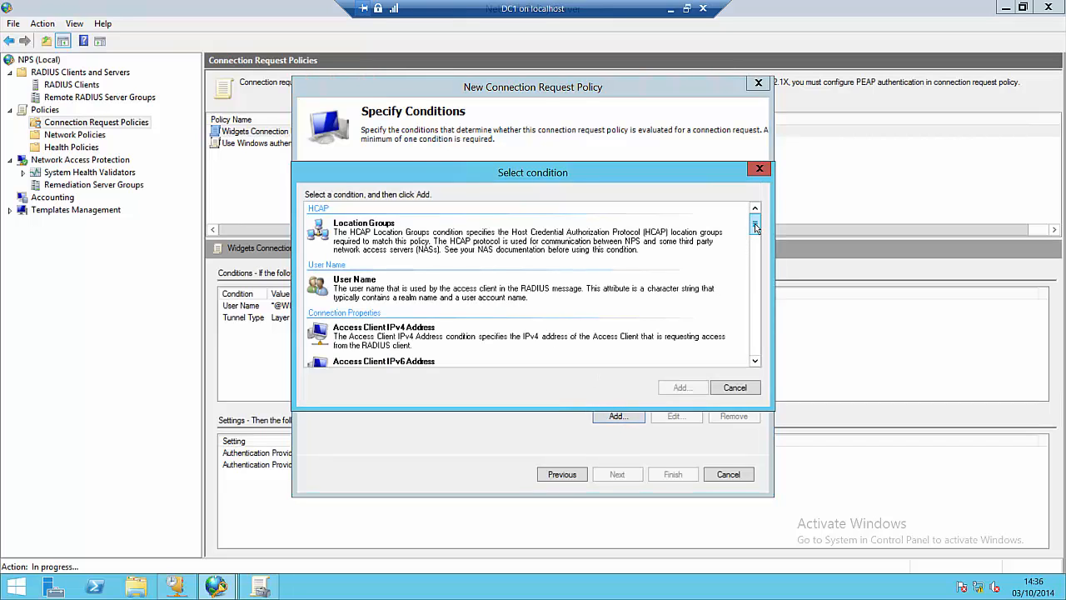
{"action": "left_click_drag", "start_coordinate": [756, 227], "coordinate": [758, 262]}
{"action": "left_click", "coordinate": [610, 289]}
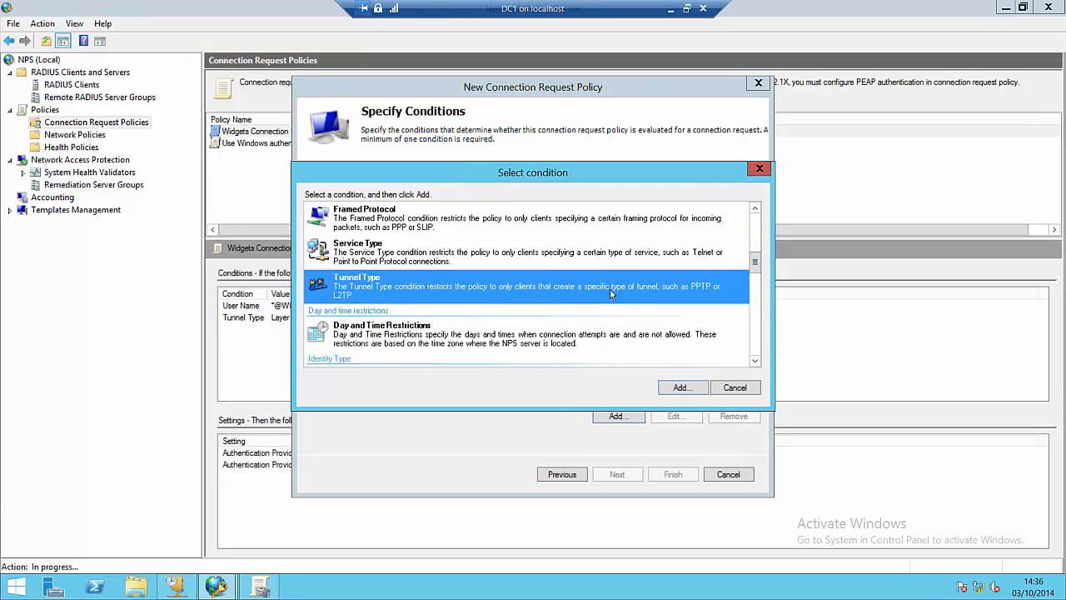
{"action": "left_click", "coordinate": [680, 388]}
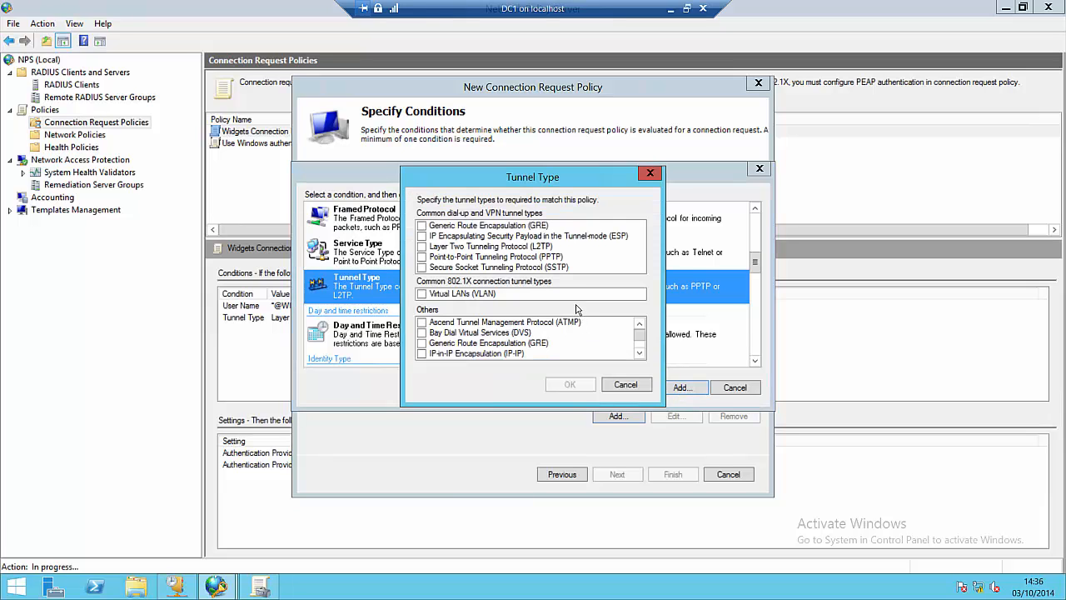
{"action": "left_click", "coordinate": [423, 247]}
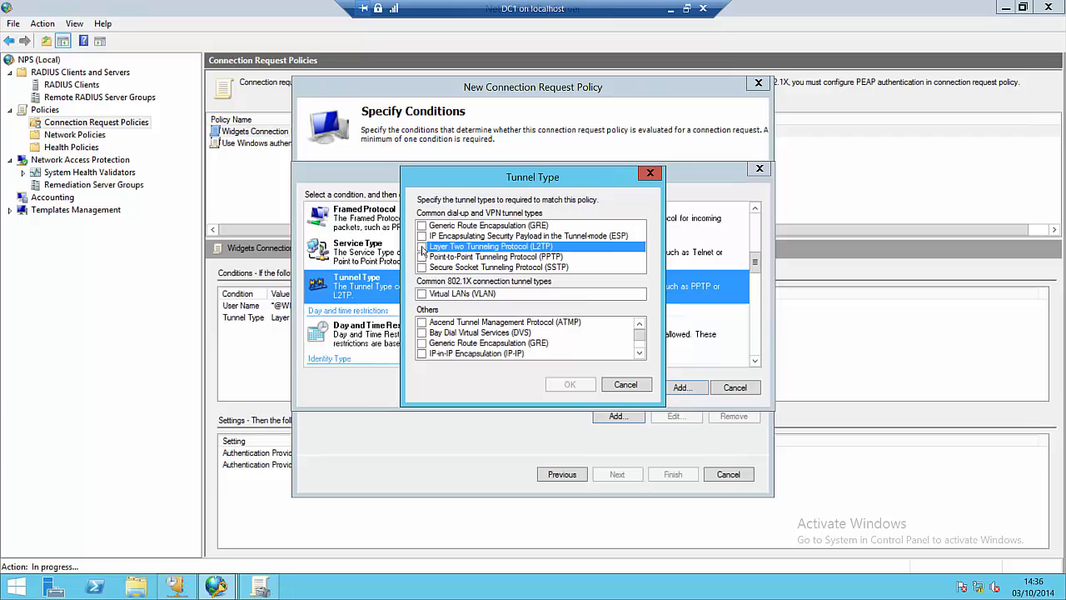
{"action": "left_click", "coordinate": [425, 257]}
{"action": "left_click", "coordinate": [423, 257]}
{"action": "left_click", "coordinate": [423, 268]}
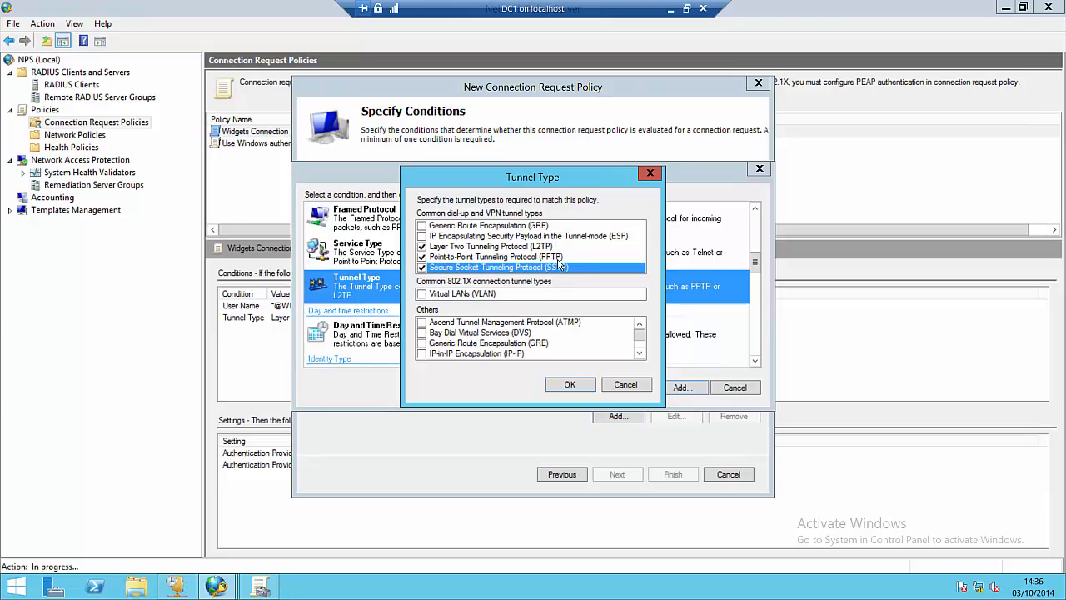
{"action": "left_click", "coordinate": [569, 385]}
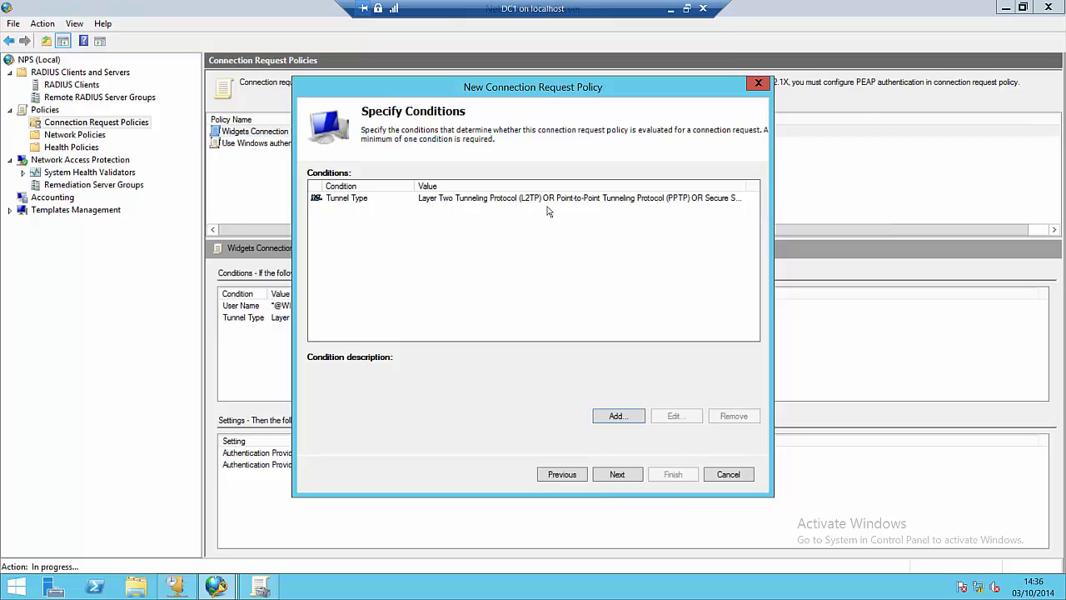
Step: Keep authenticating requests on this server and enable Override network policy authentication settings
{"action": "left_click", "coordinate": [617, 474]}
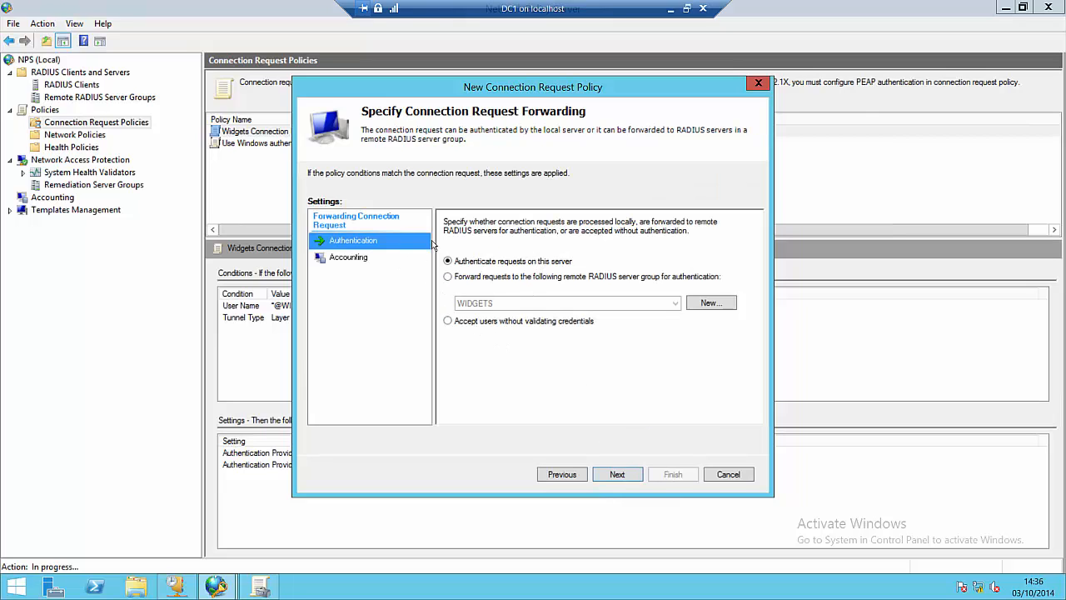
{"action": "left_click", "coordinate": [619, 477]}
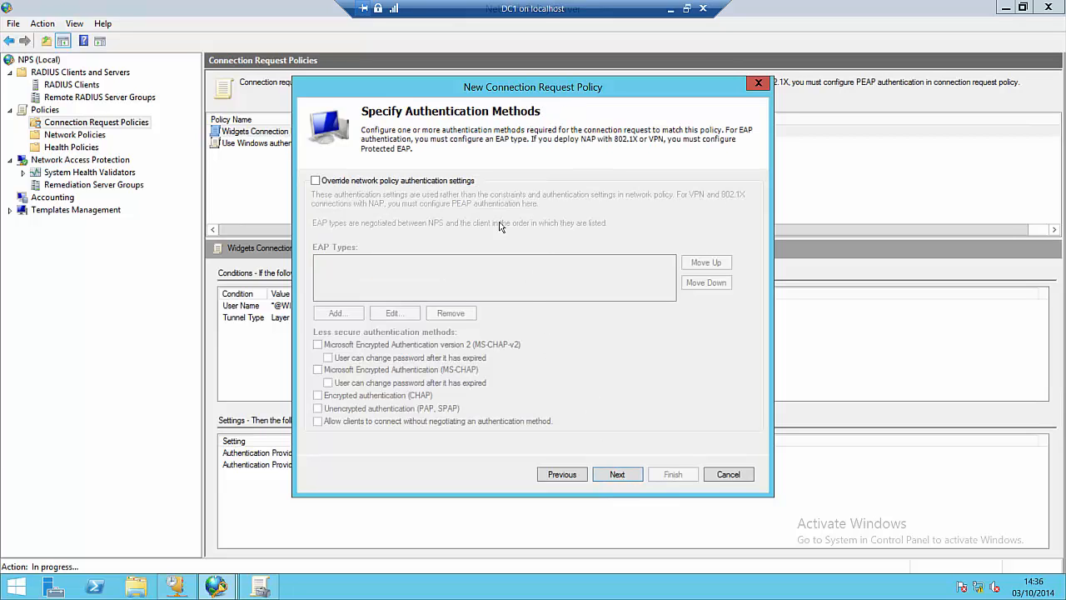
{"action": "left_click", "coordinate": [315, 181]}
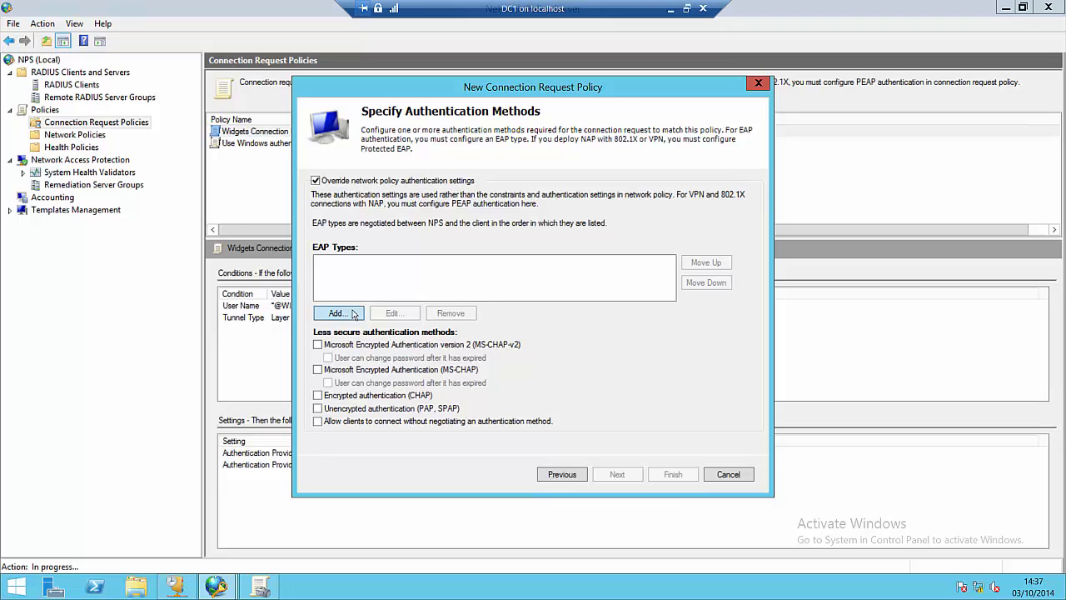
Step: Add Microsoft: Protected EAP (PEAP) to the EAP types list and select it
{"action": "left_click", "coordinate": [354, 313]}
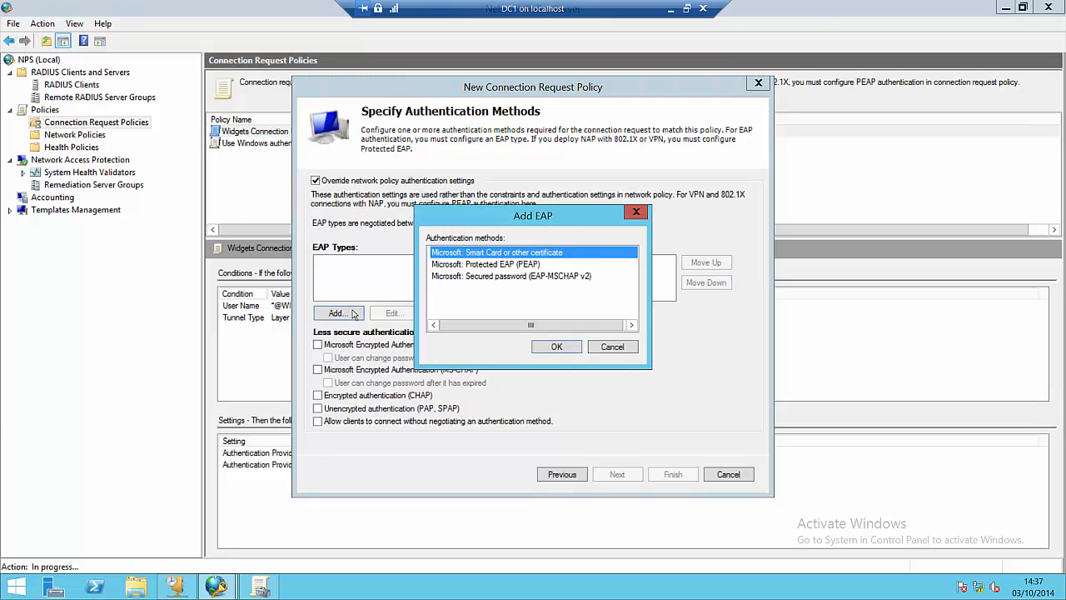
{"action": "left_click", "coordinate": [497, 265]}
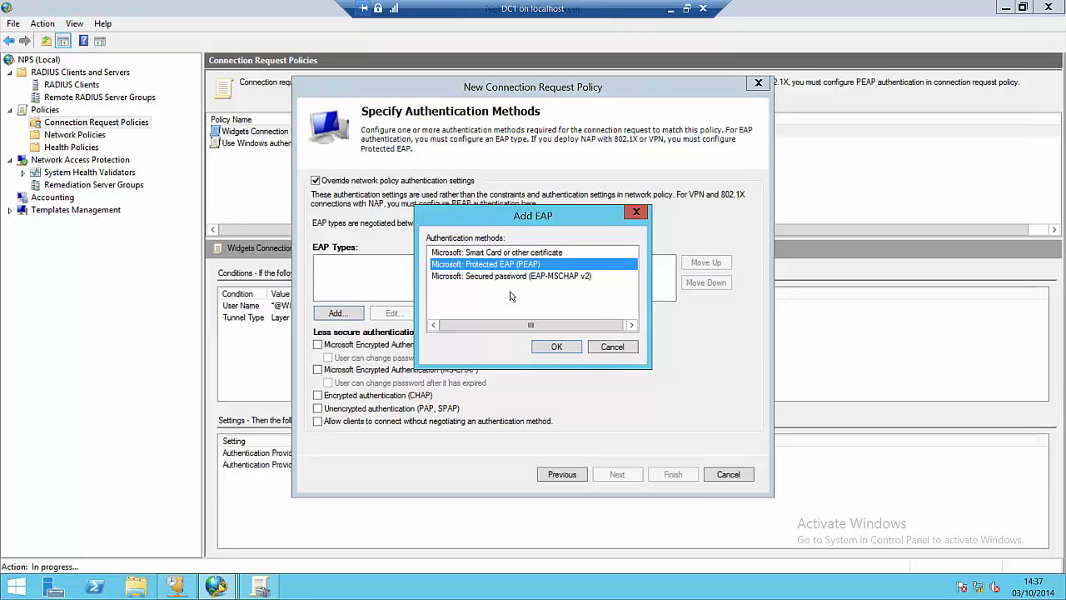
{"action": "left_click", "coordinate": [556, 346]}
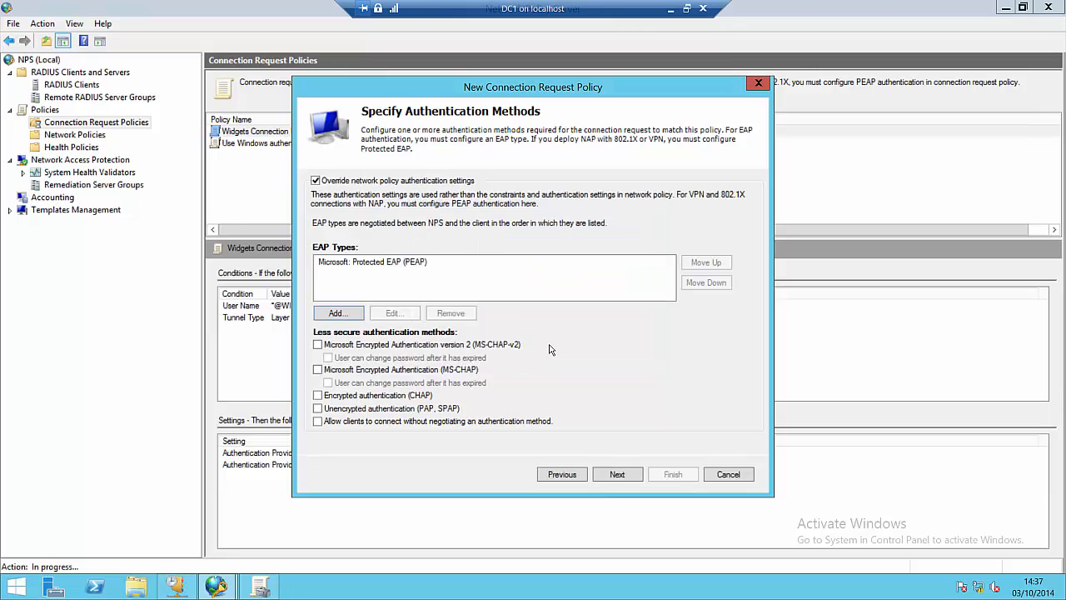
{"action": "left_click", "coordinate": [374, 263]}
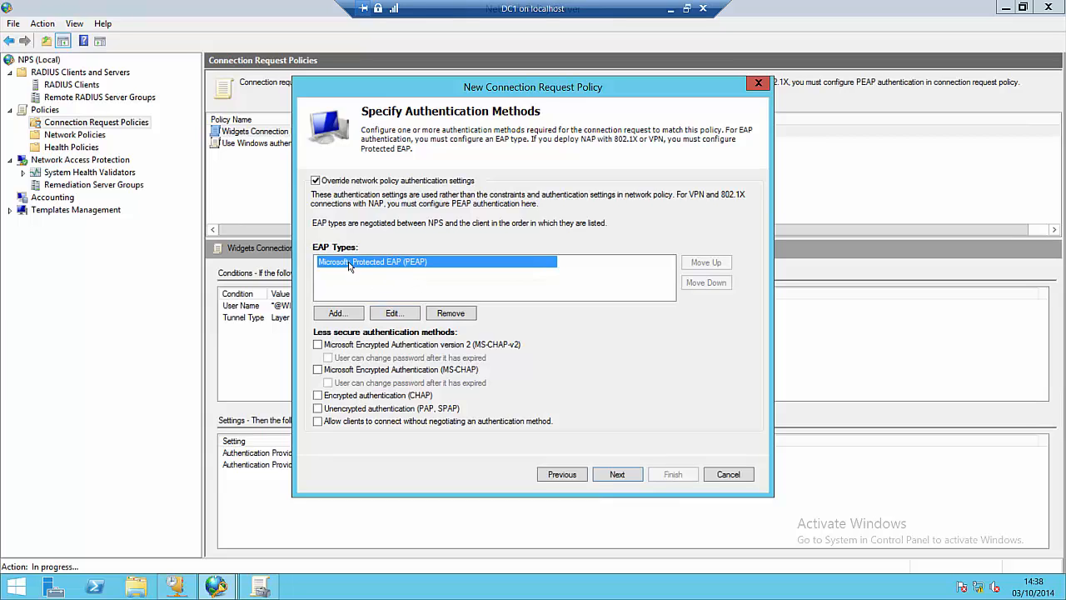
Step: Confirm PEAP uses the DC1.FB.COM server certificate, then continue to Configure Settings
{"action": "left_click", "coordinate": [395, 314]}
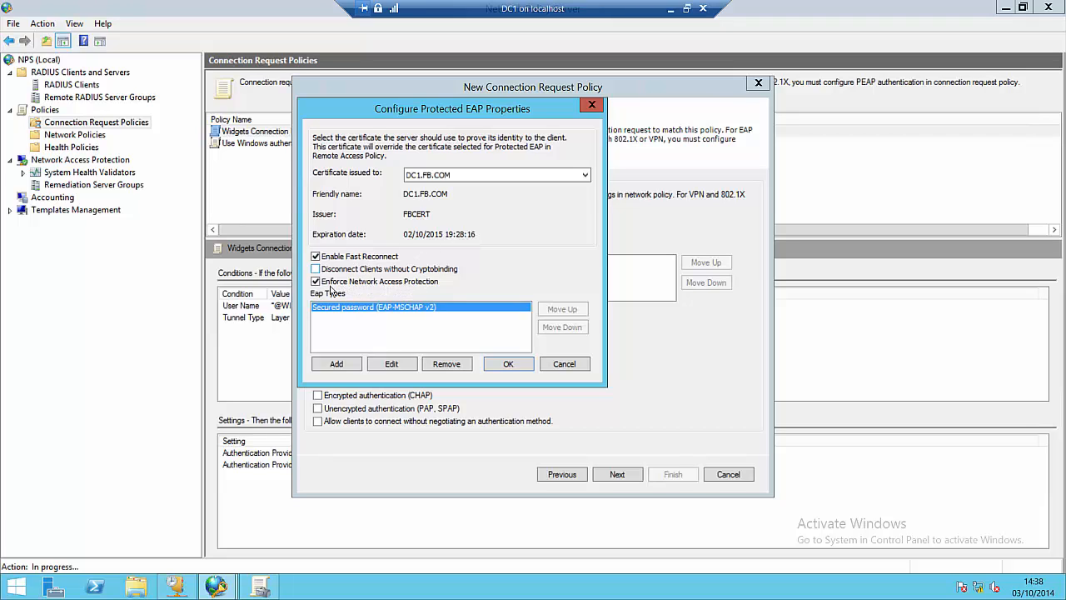
{"action": "left_click", "coordinate": [452, 178]}
{"action": "left_click", "coordinate": [457, 194]}
{"action": "left_click", "coordinate": [508, 364]}
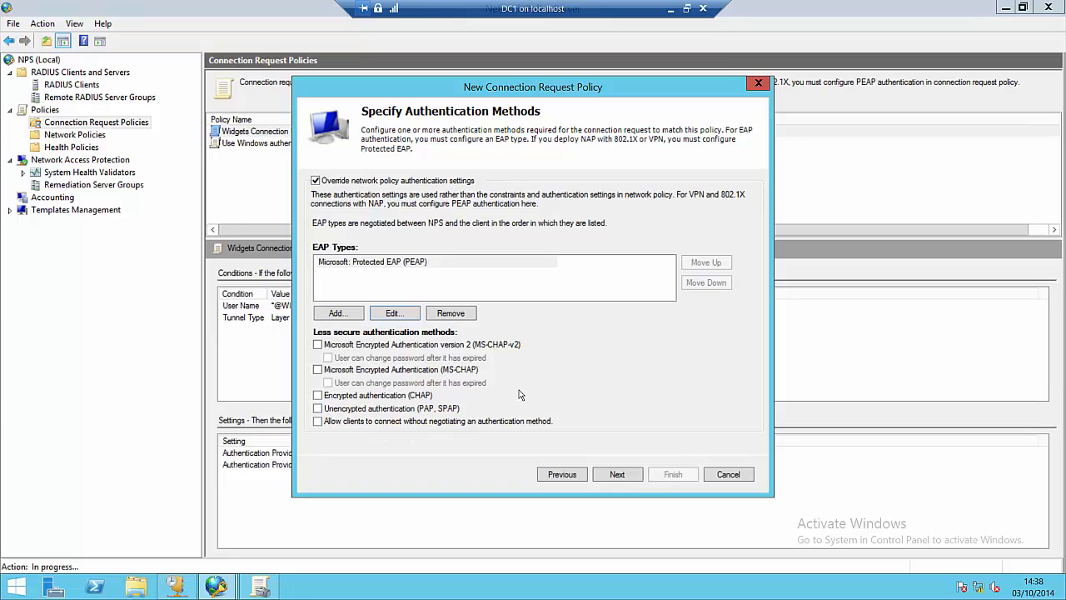
{"action": "left_click", "coordinate": [618, 474]}
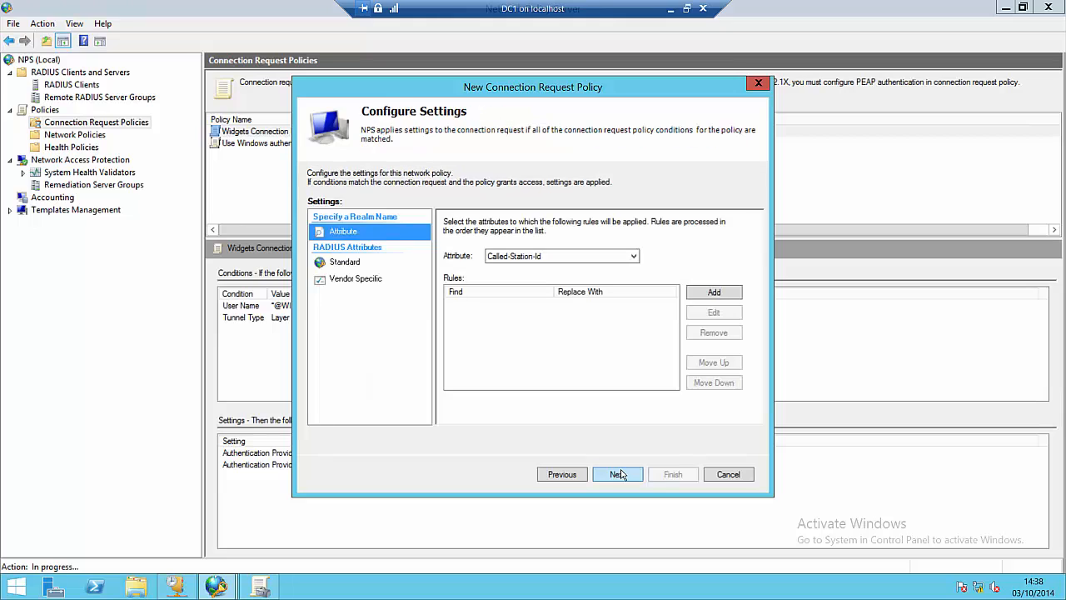
Step: Review the RADIUS attribute settings and finish the VPN NAP connection request policy
{"action": "left_click", "coordinate": [356, 265]}
{"action": "left_click", "coordinate": [363, 279]}
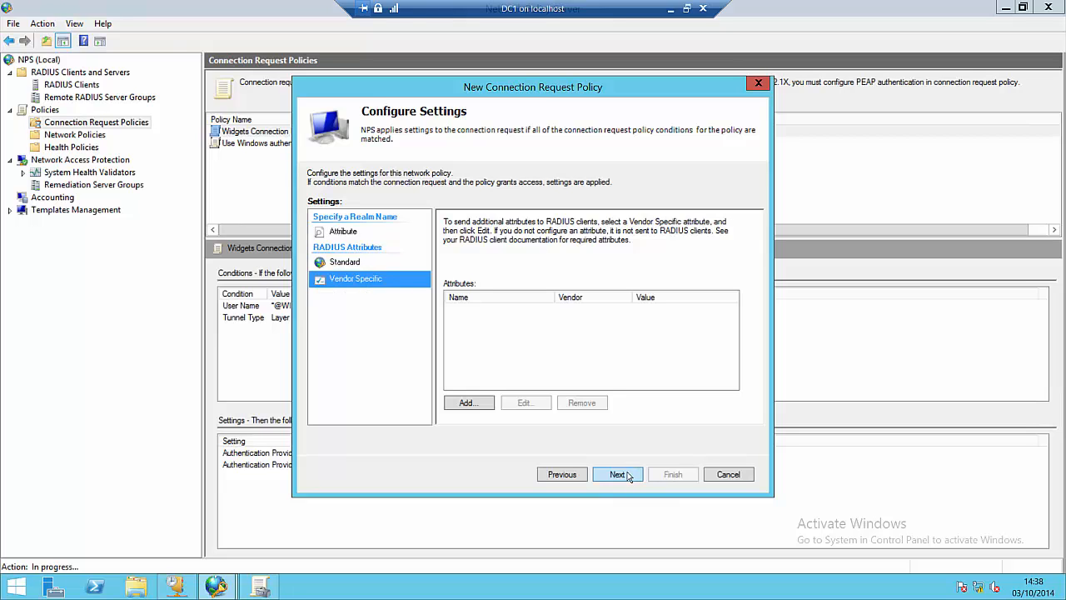
{"action": "left_click", "coordinate": [627, 474]}
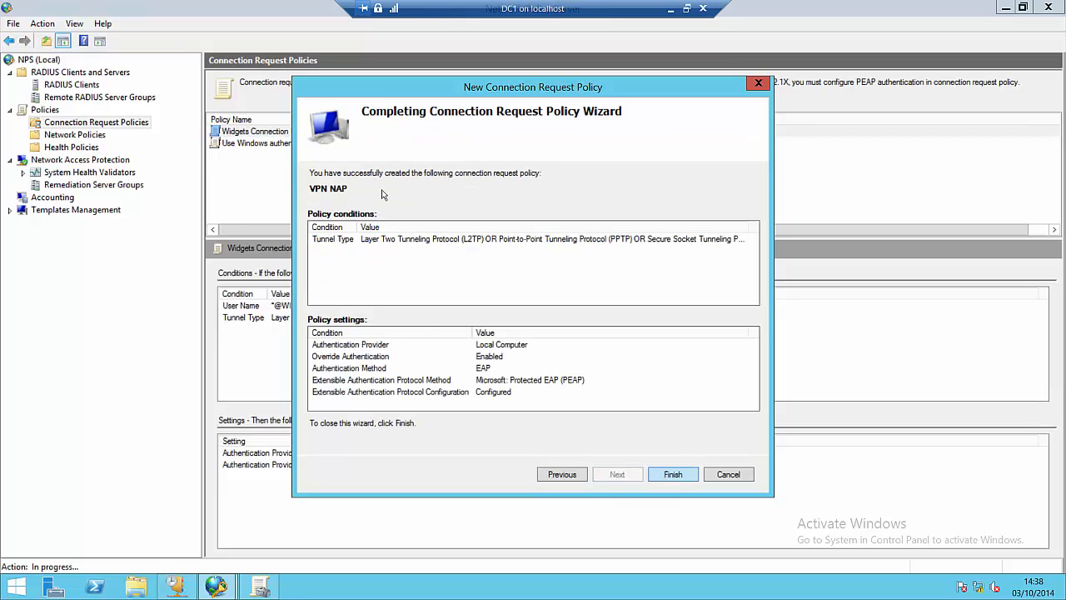
{"action": "key", "text": "Return"}
Step: Move VPN NAP up two places in the connection request processing order
{"action": "right_click", "coordinate": [251, 157]}
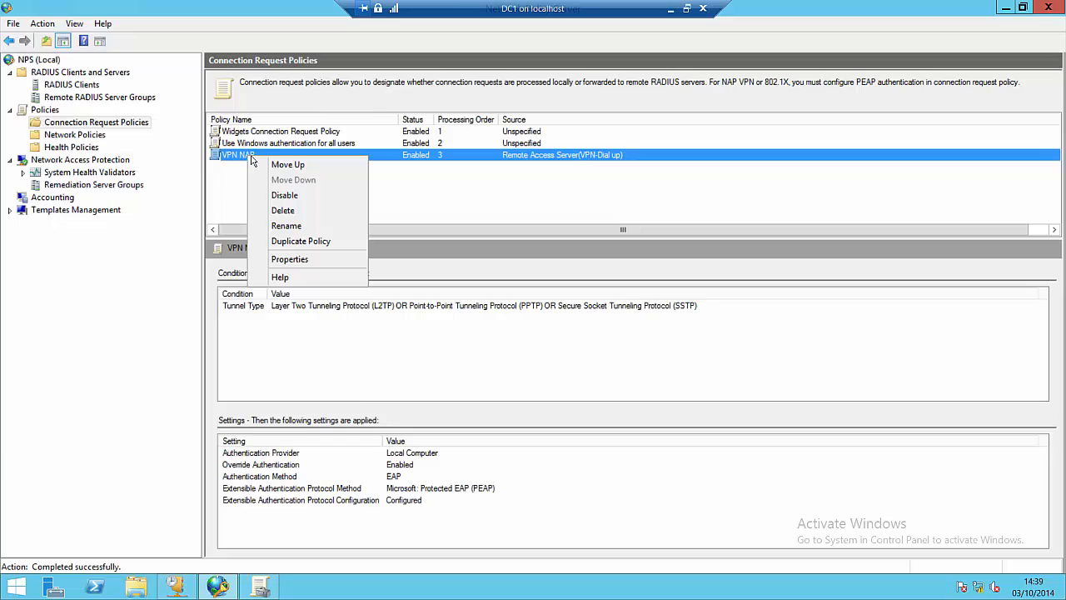
{"action": "left_click", "coordinate": [282, 165]}
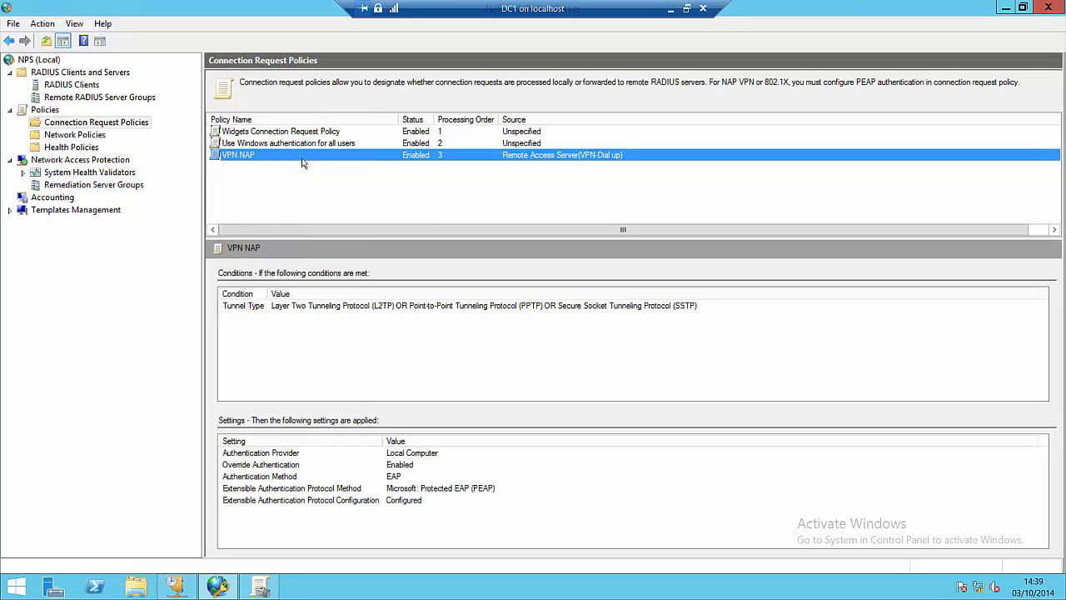
{"action": "right_click", "coordinate": [250, 150]}
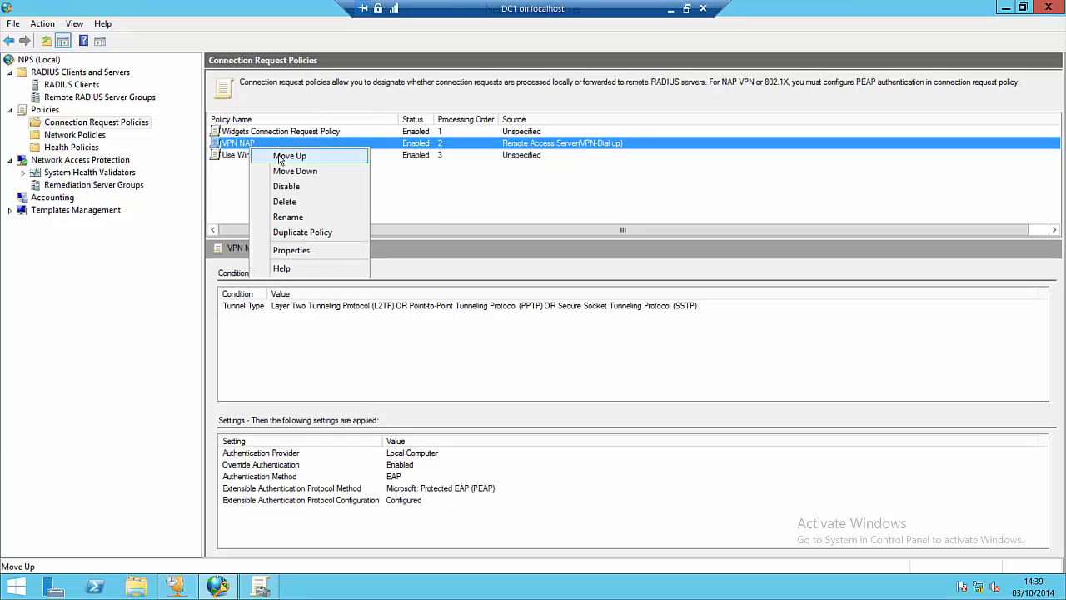
{"action": "left_click", "coordinate": [282, 156]}
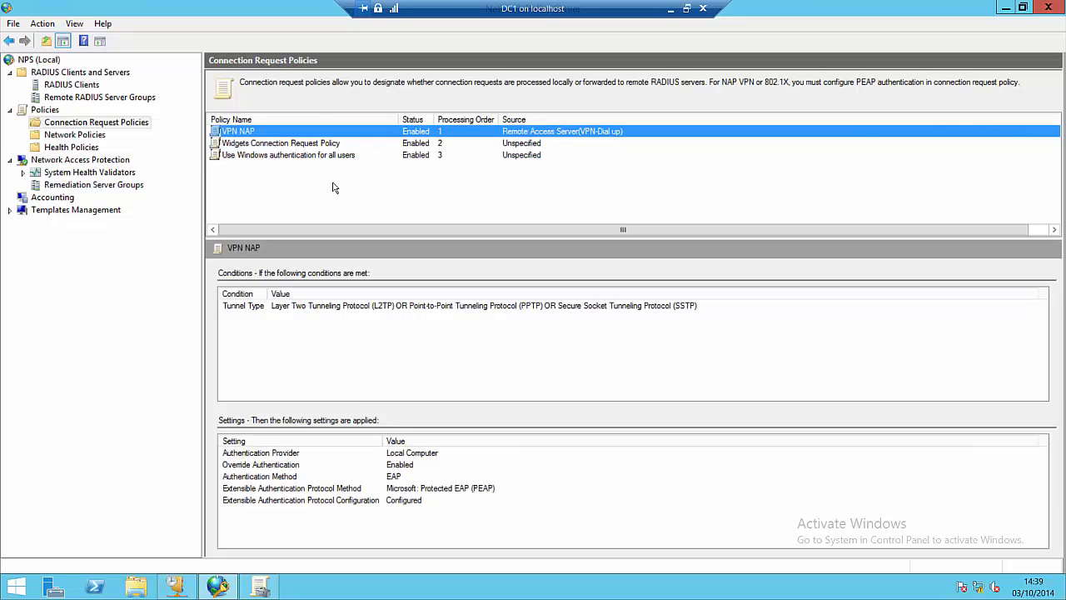
Step: Disable the Widgets and Use Windows authentication for all users connection request policies
{"action": "right_click", "coordinate": [309, 144]}
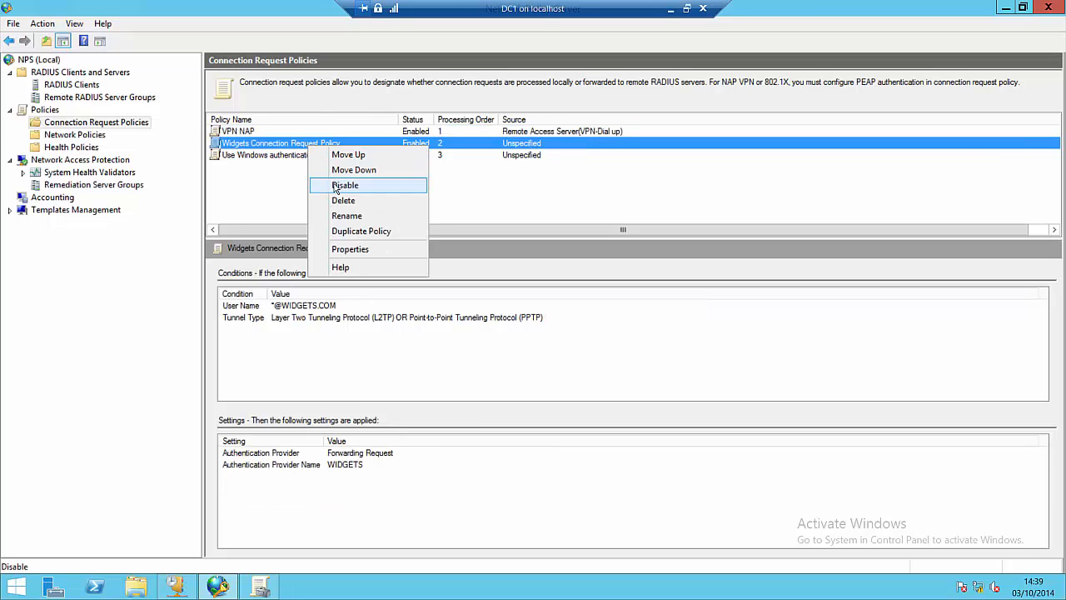
{"action": "left_click", "coordinate": [336, 187]}
{"action": "right_click", "coordinate": [295, 155]}
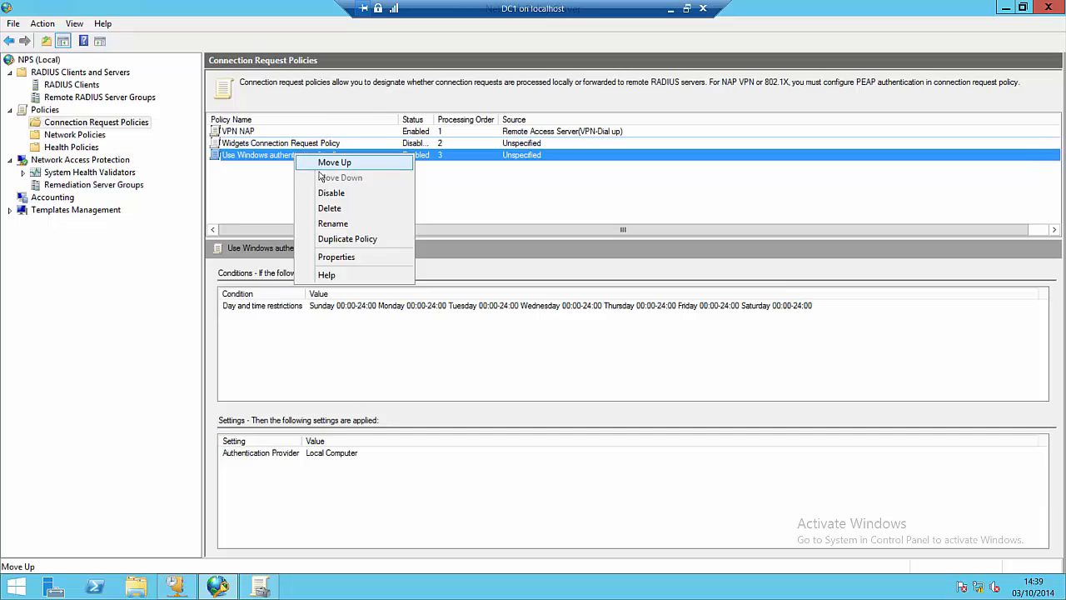
{"action": "left_click", "coordinate": [323, 192]}
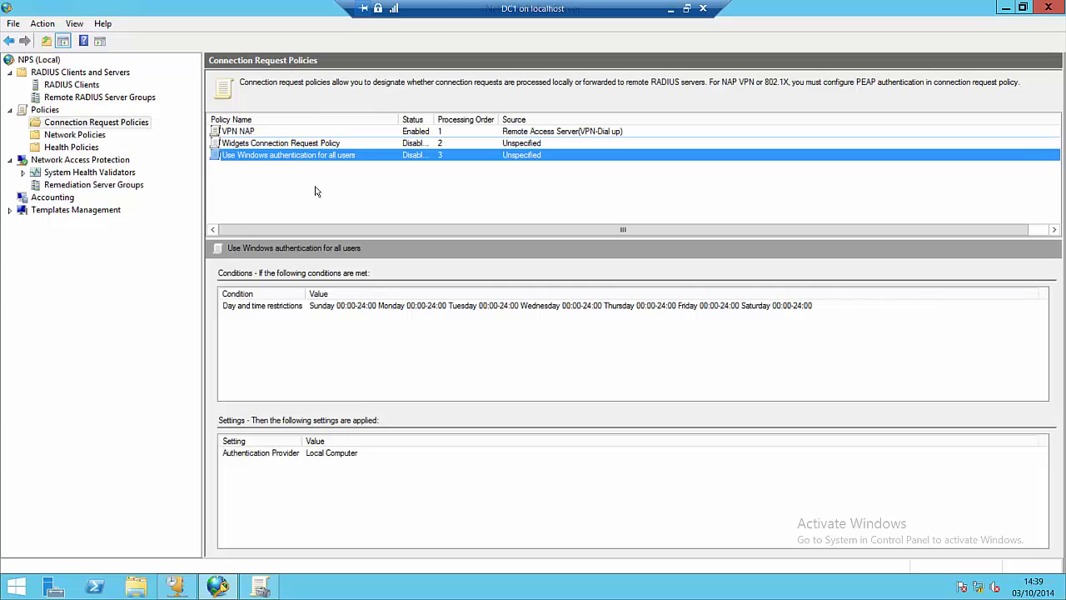
{"action": "left_click", "coordinate": [94, 86]}
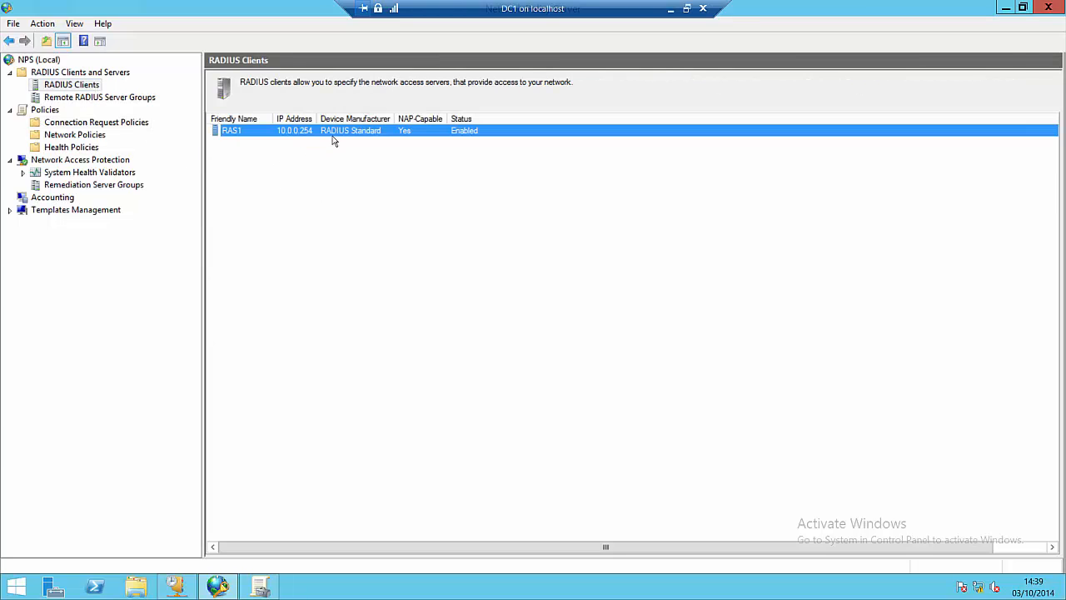
Step: Check that RAS1's Advanced properties mark it NAP-capable, closing without changes
{"action": "right_click", "coordinate": [254, 134]}
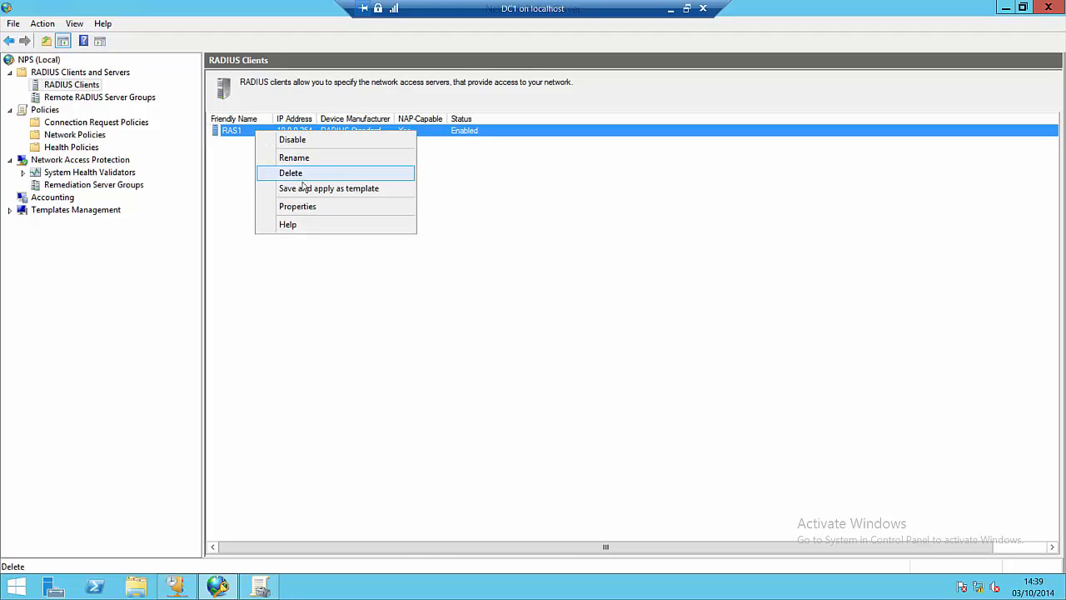
{"action": "left_click", "coordinate": [307, 207]}
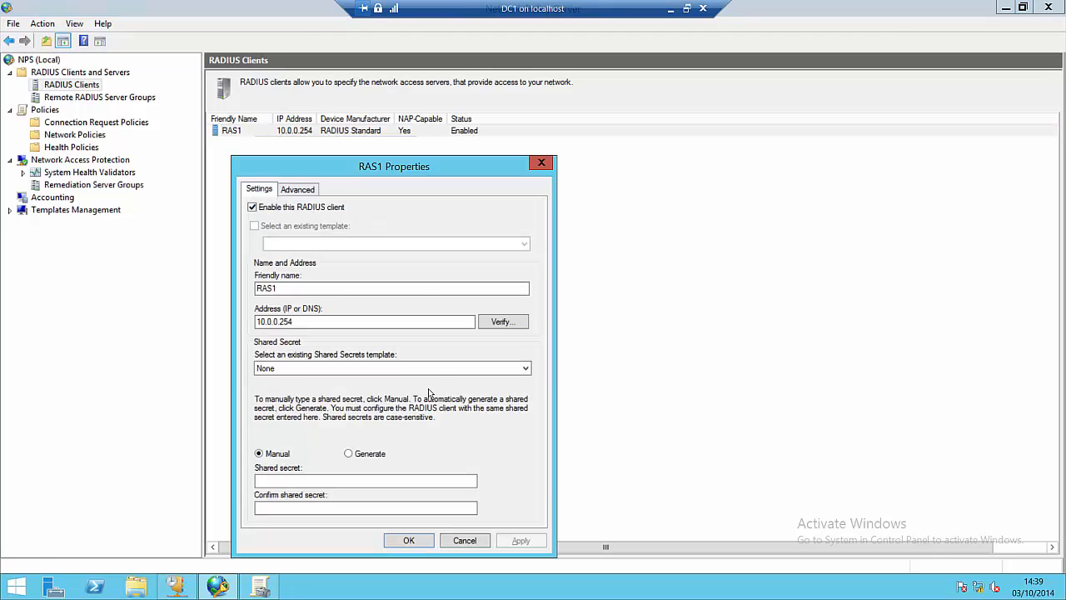
{"action": "left_click", "coordinate": [293, 192]}
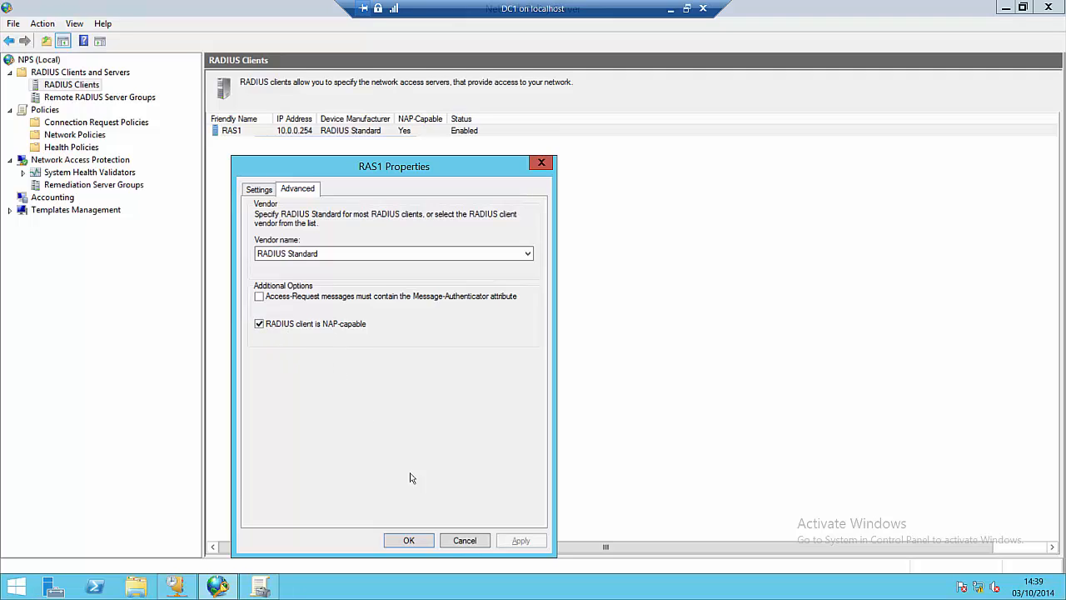
{"action": "left_click", "coordinate": [410, 539]}
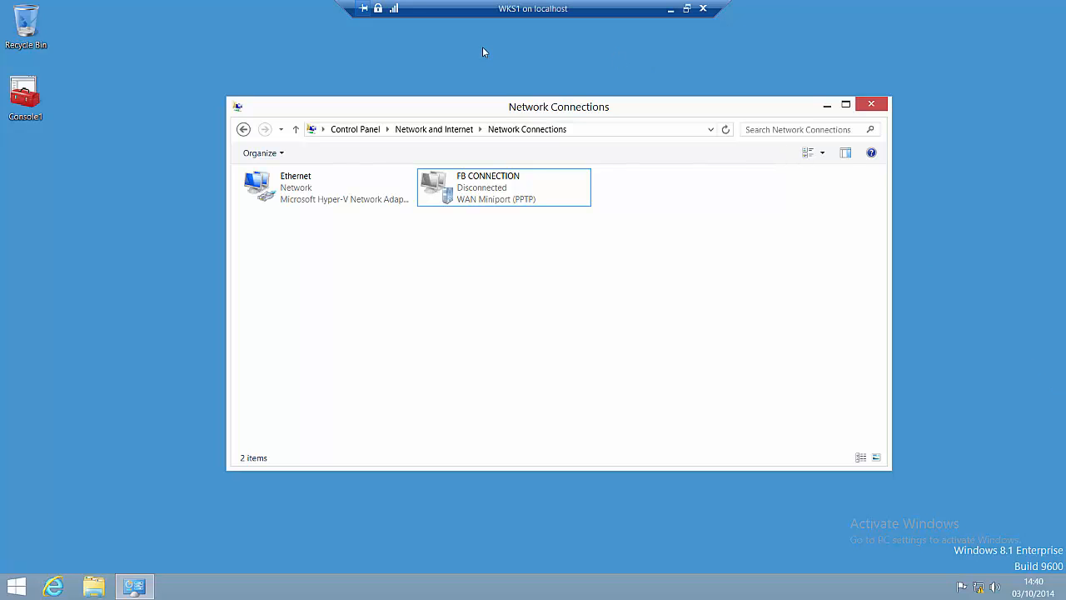
Step: Run Console1 as administrator, entering the domain administrator account and password at the UAC prompt
{"action": "right_click", "coordinate": [22, 94]}
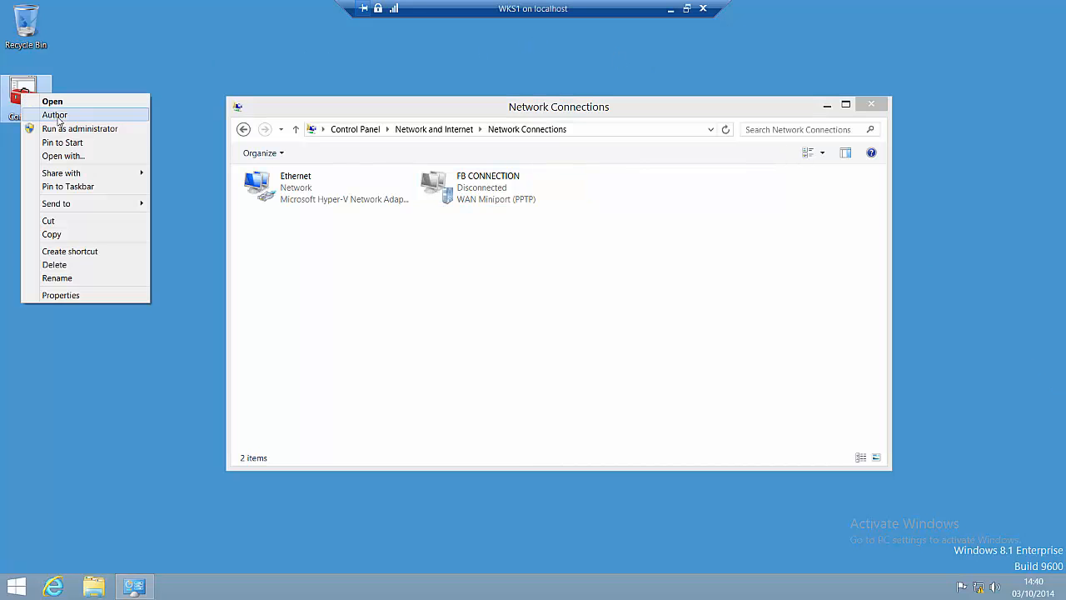
{"action": "left_click", "coordinate": [67, 128]}
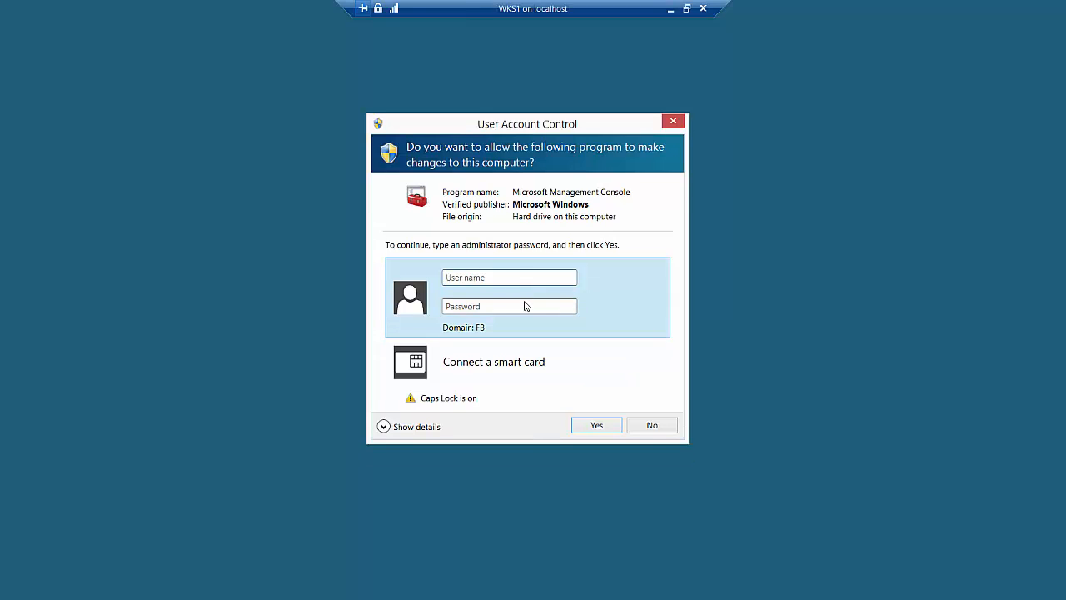
{"action": "type", "text": "P"}
{"action": "type", "text": "FB"}
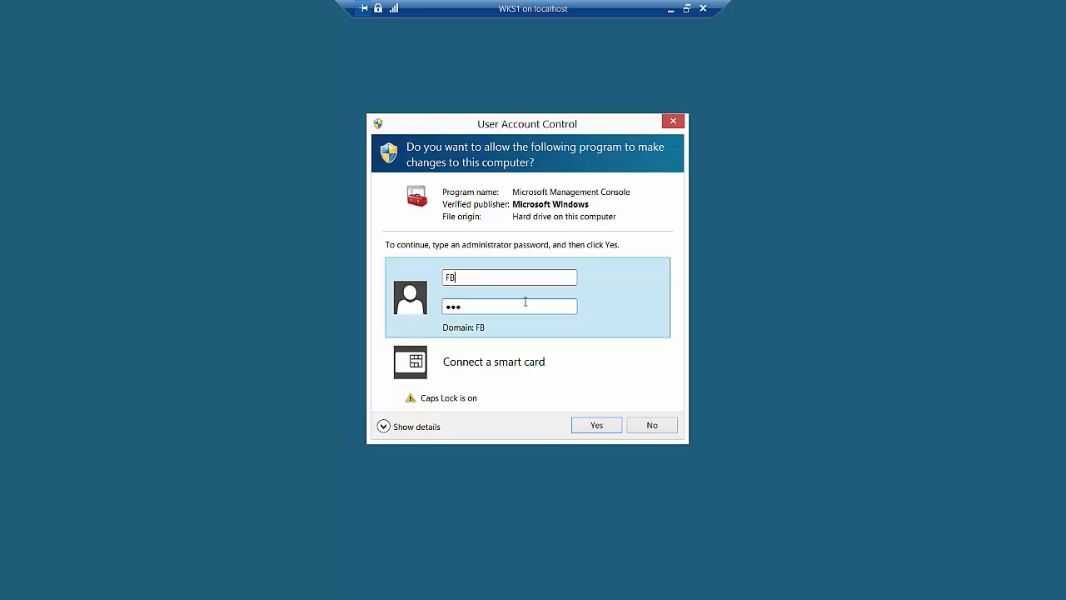
{"action": "key", "text": "Caps_Lock"}
{"action": "type", "text": "\\admin"}
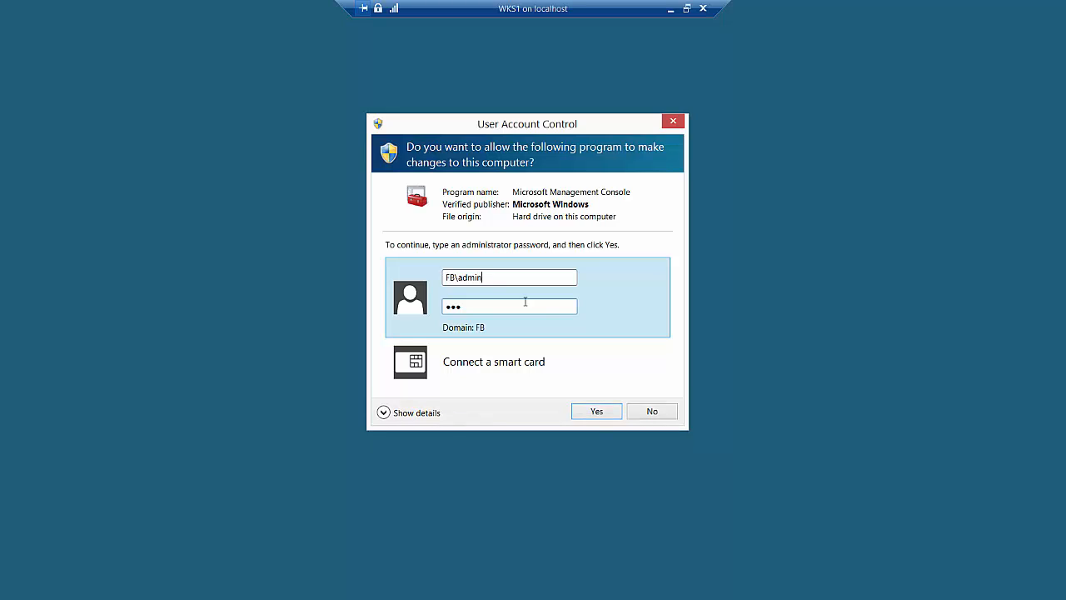
{"action": "type", "text": "istrator"}
{"action": "key", "text": "Tab"}
{"action": "type", "text": "Pa$$w0rd"}
{"action": "key", "text": "Return"}
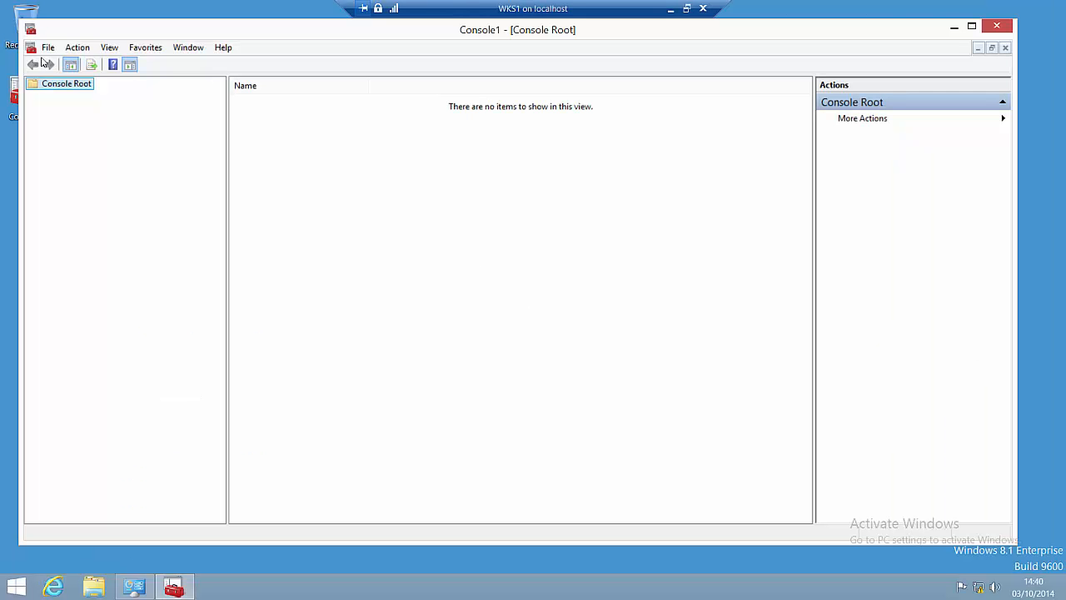
Step: Add the NAP Client Configuration snap-in to the console, targeting the local computer
{"action": "left_click", "coordinate": [47, 47]}
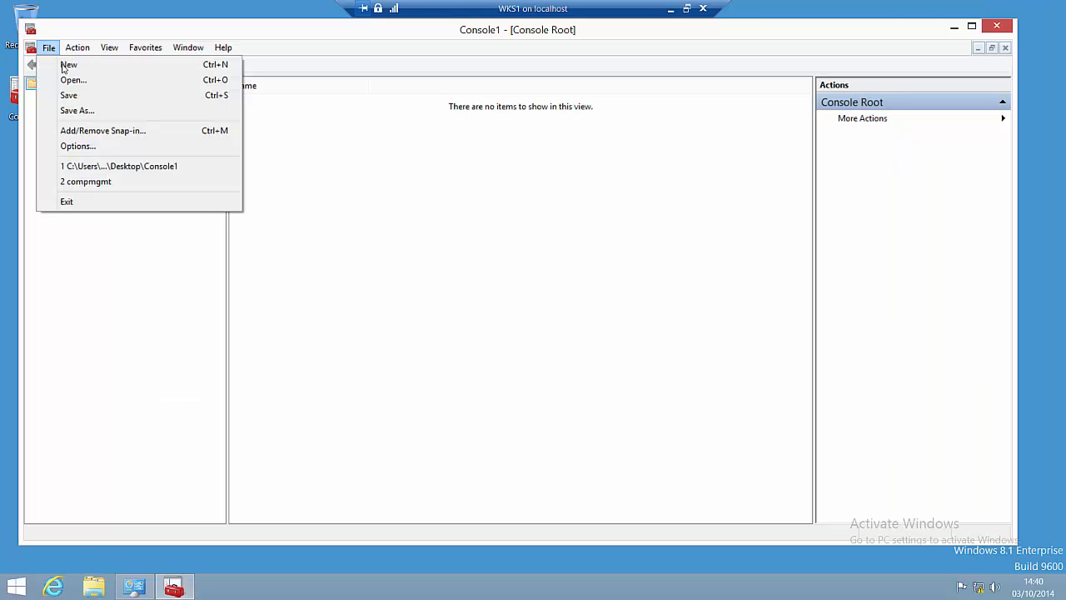
{"action": "left_click", "coordinate": [104, 139]}
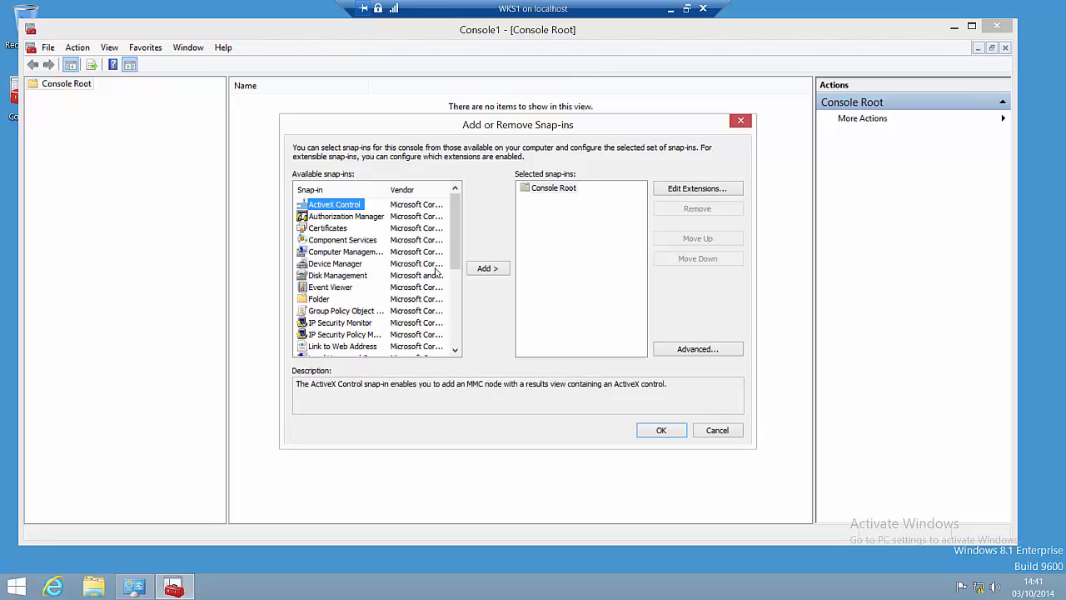
{"action": "left_click_drag", "start_coordinate": [451, 231], "coordinate": [451, 278]}
{"action": "left_click", "coordinate": [353, 278]}
{"action": "left_click", "coordinate": [480, 272]}
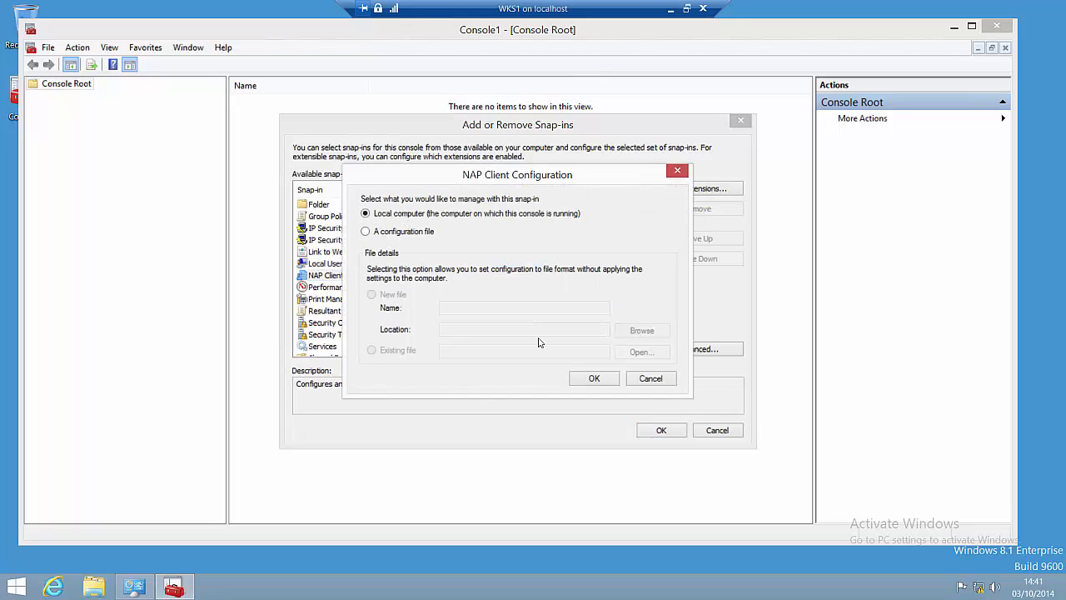
{"action": "left_click", "coordinate": [580, 381]}
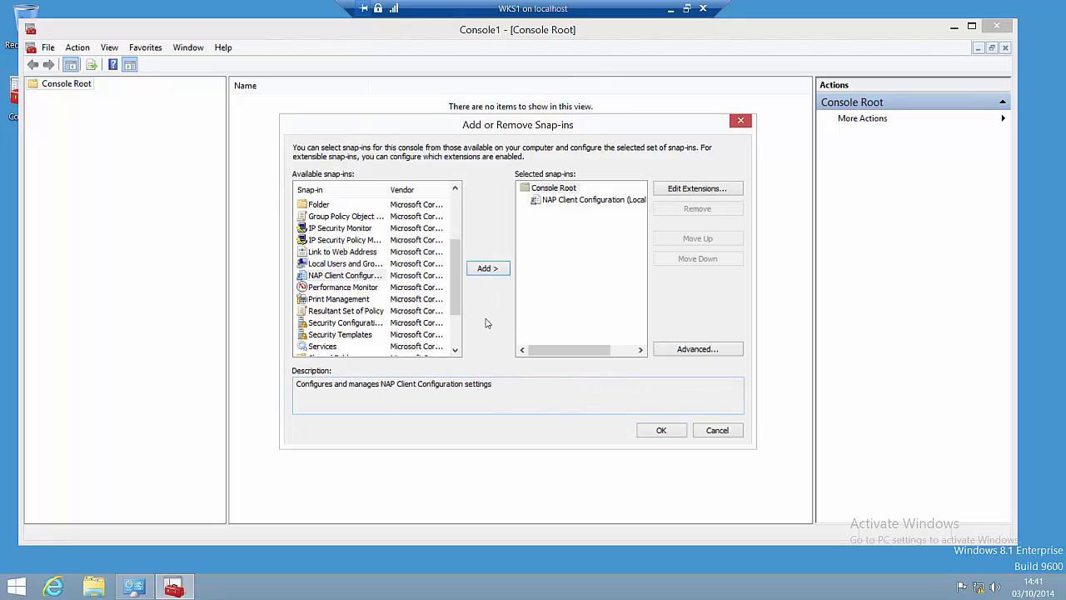
{"action": "left_click_drag", "start_coordinate": [454, 275], "coordinate": [449, 254]}
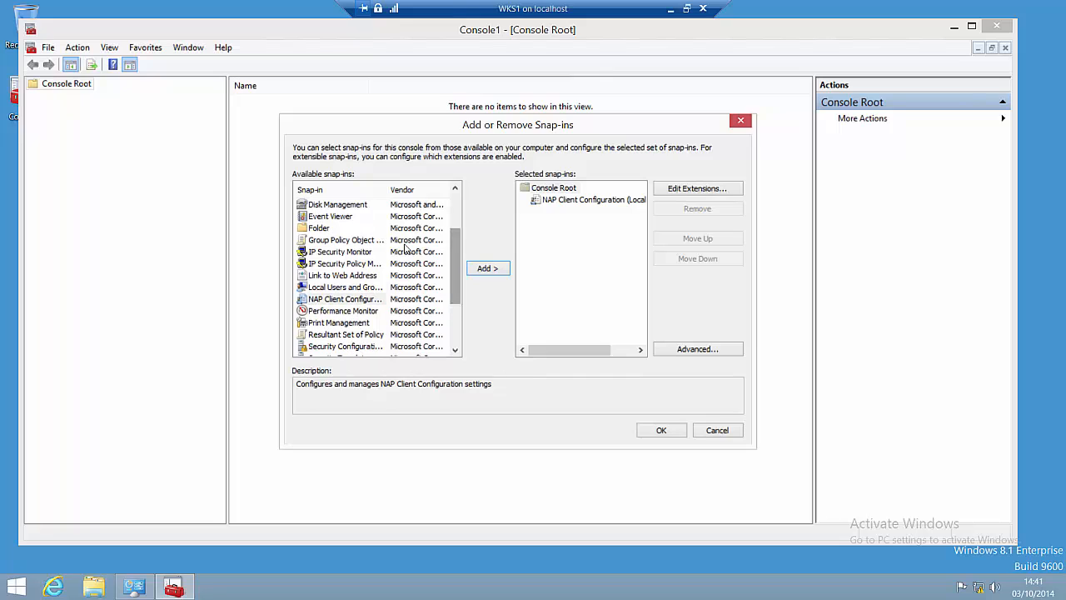
Step: Add the Group Policy Object snap-in for Local Computer and apply the snap-in selection
{"action": "left_click", "coordinate": [379, 240]}
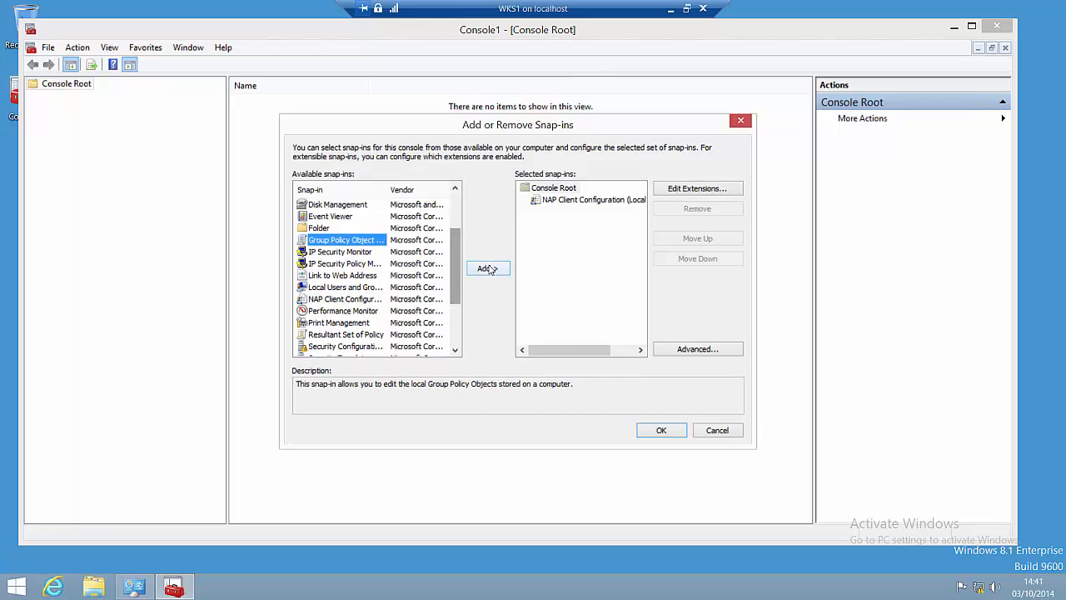
{"action": "left_click", "coordinate": [487, 268]}
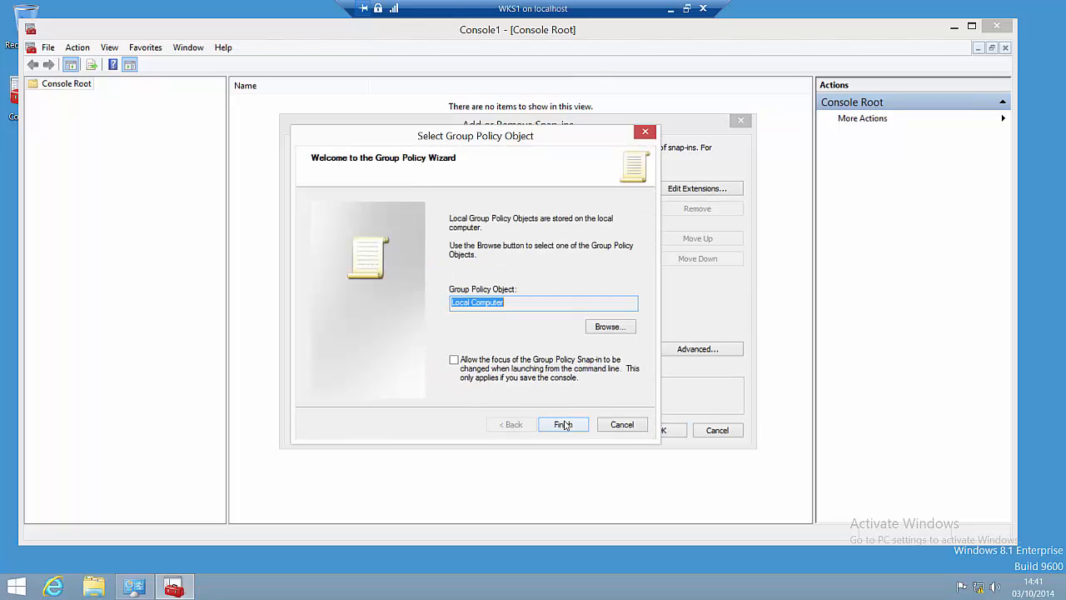
{"action": "left_click", "coordinate": [564, 425]}
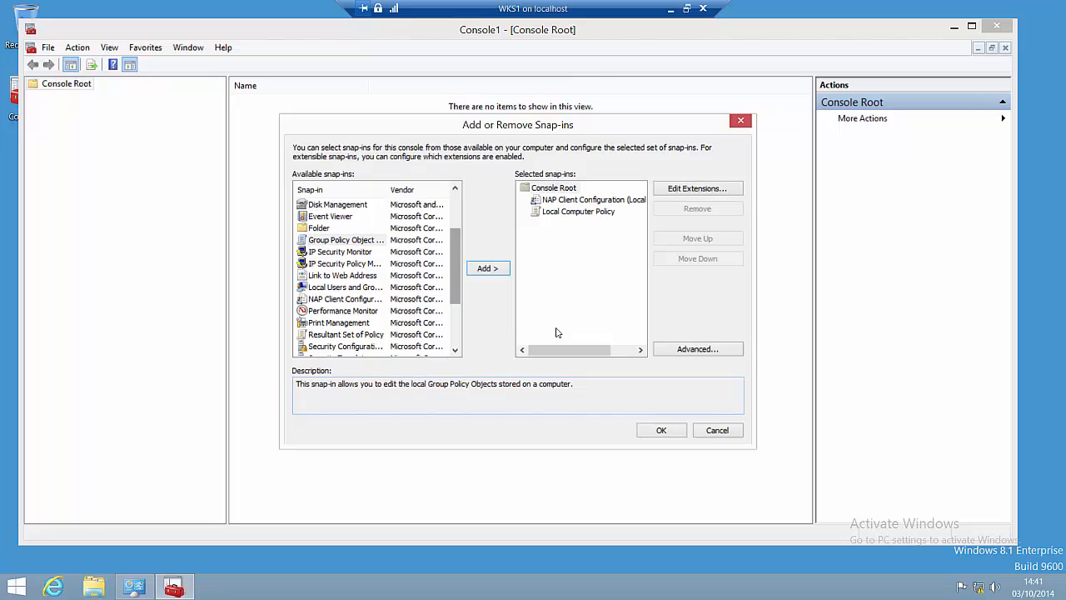
{"action": "left_click", "coordinate": [662, 430]}
Step: Show NAP Enforcement Clients and inspect the EAP Quarantine and 3rd party Modem VPN clients
{"action": "left_click", "coordinate": [148, 99]}
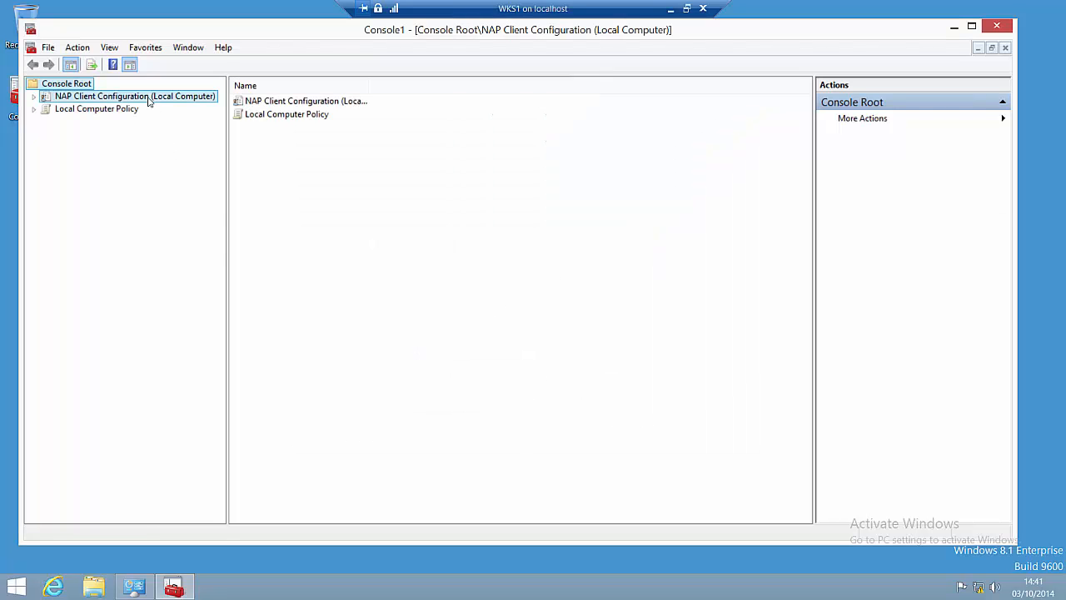
{"action": "left_click", "coordinate": [129, 111]}
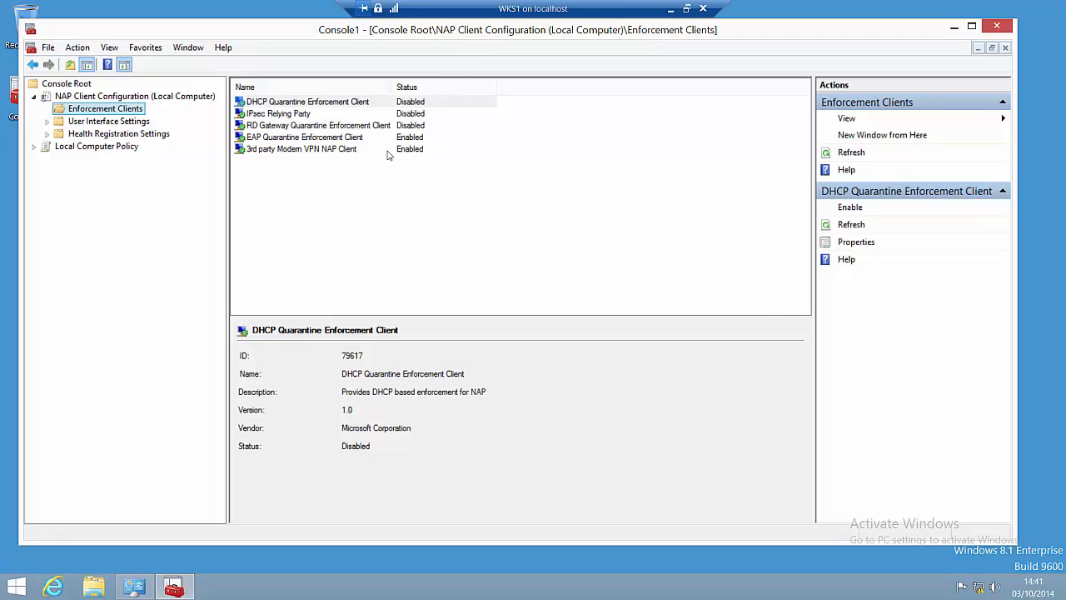
{"action": "left_click", "coordinate": [343, 138]}
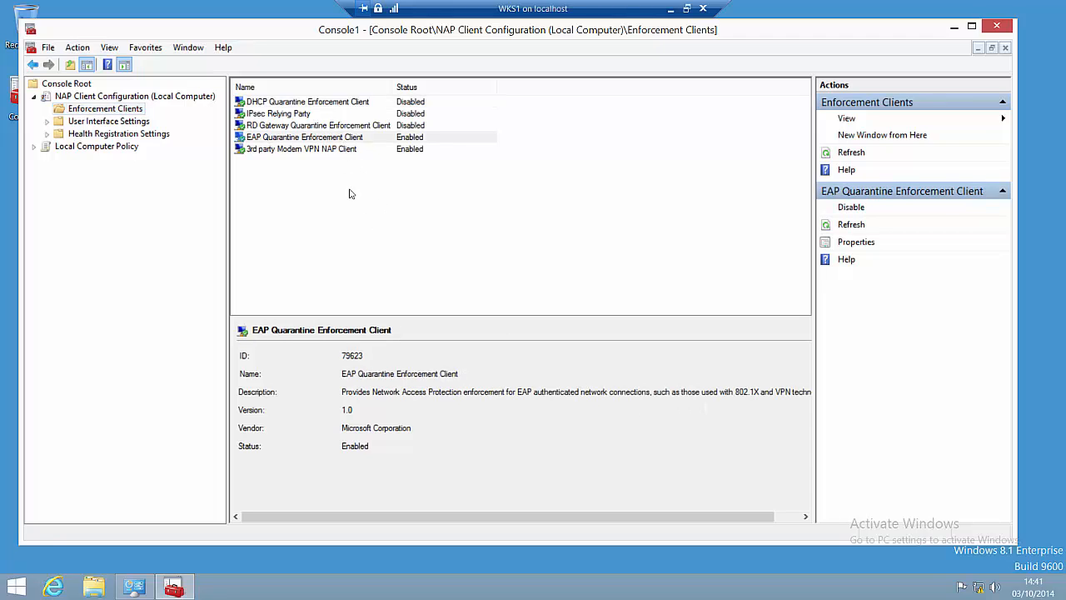
{"action": "left_click", "coordinate": [327, 150]}
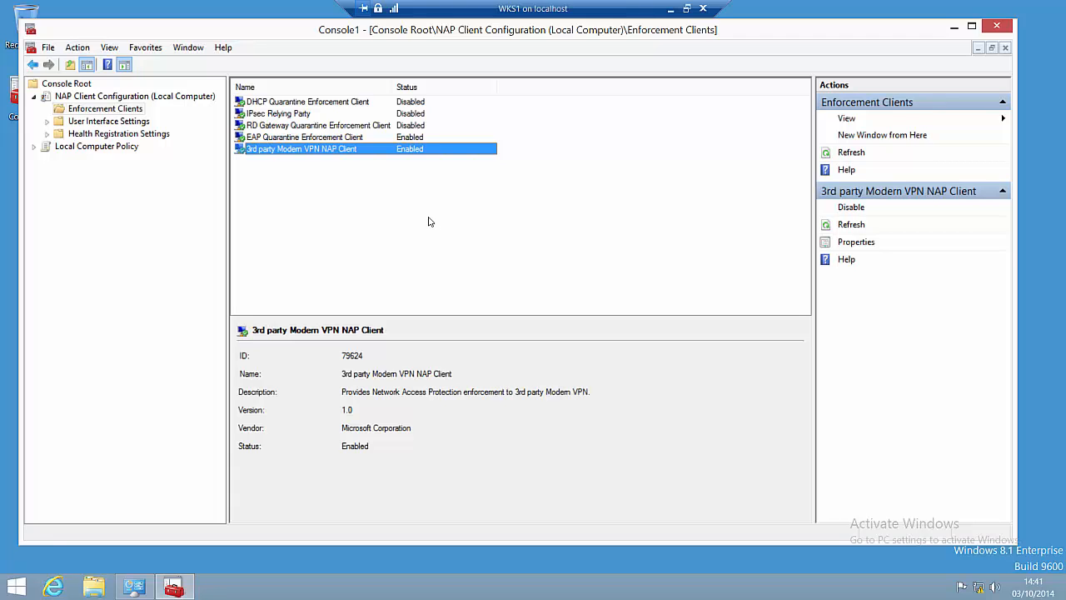
{"action": "left_click", "coordinate": [349, 139]}
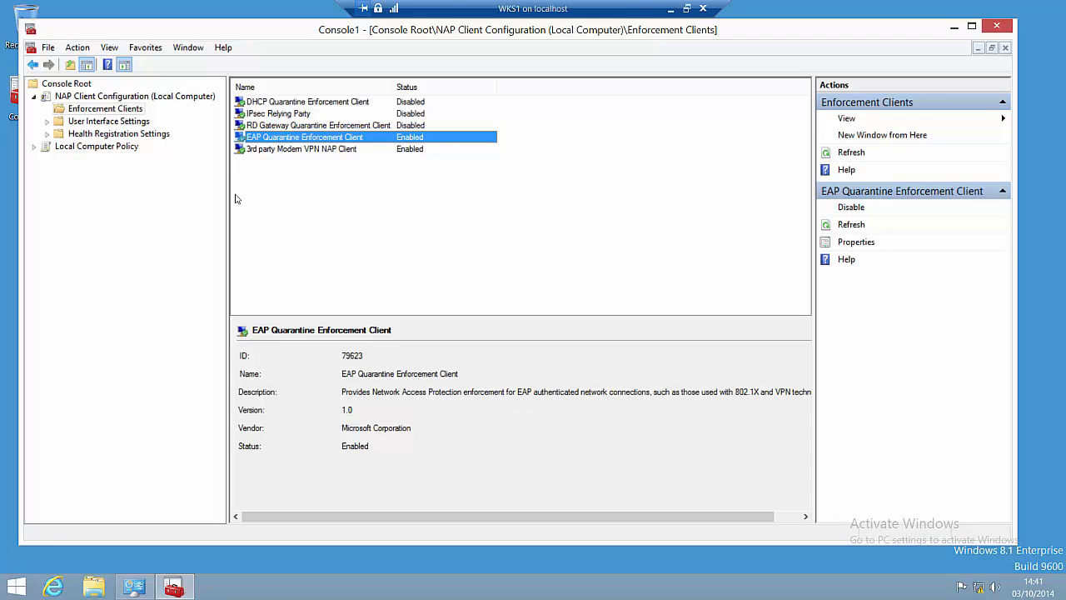
Step: Navigate Computer Configuration > Administrative Templates > Windows Components to the Security Center policies
{"action": "double_click", "coordinate": [111, 148]}
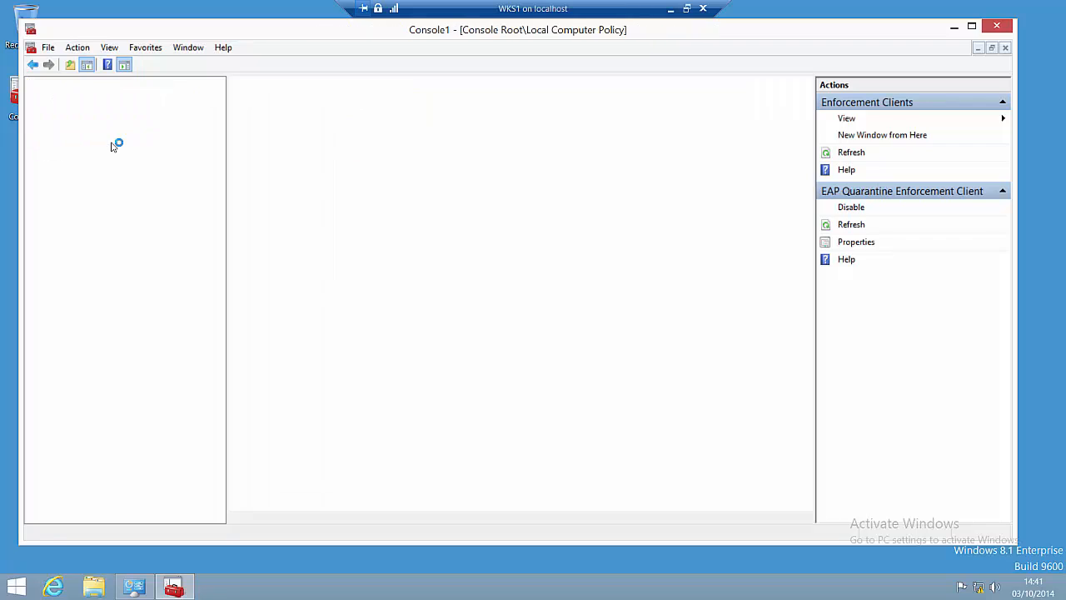
{"action": "double_click", "coordinate": [103, 160]}
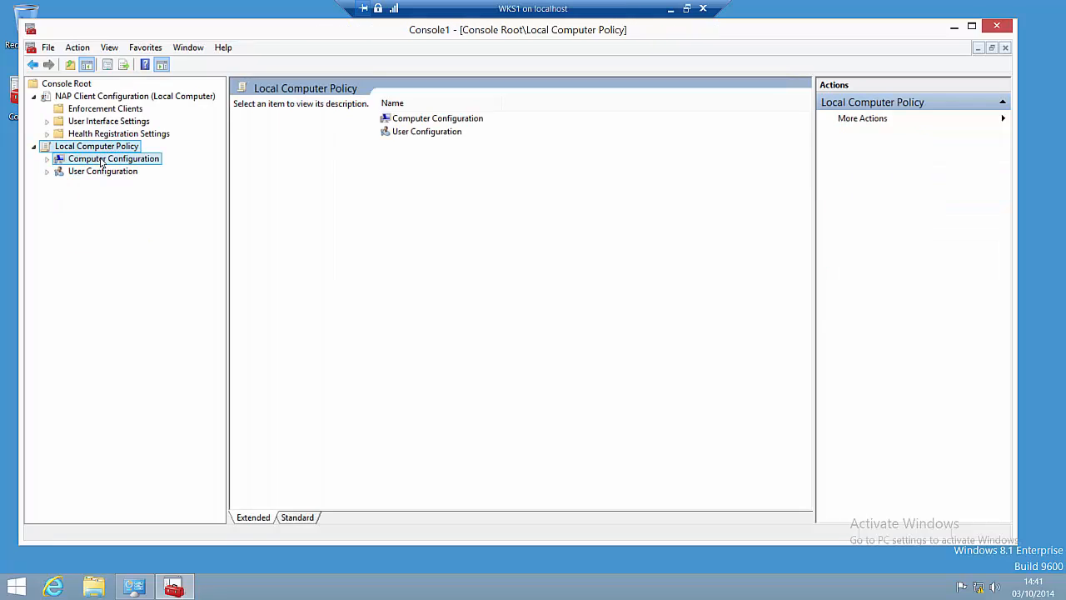
{"action": "double_click", "coordinate": [106, 200]}
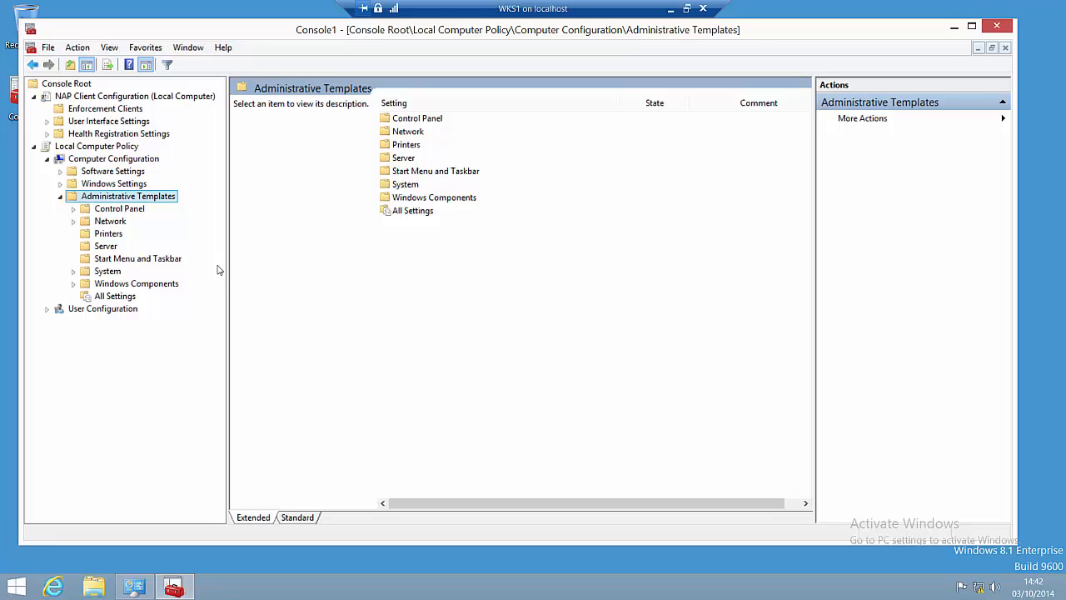
{"action": "left_click", "coordinate": [176, 285]}
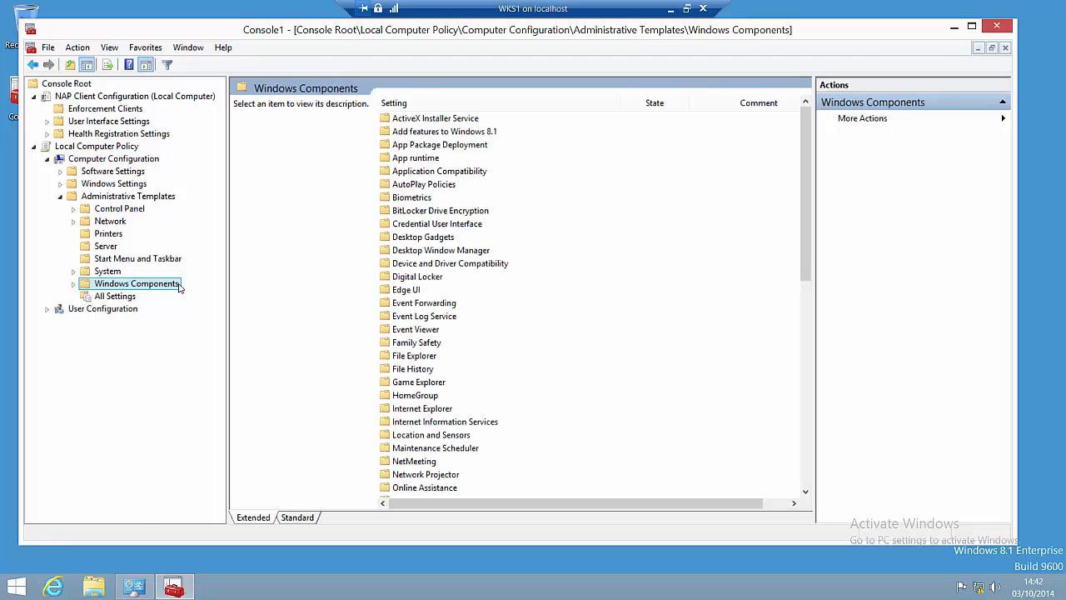
{"action": "double_click", "coordinate": [177, 285]}
{"action": "scroll", "coordinate": [200, 340], "scroll_direction": "down", "scroll_amount": 5}
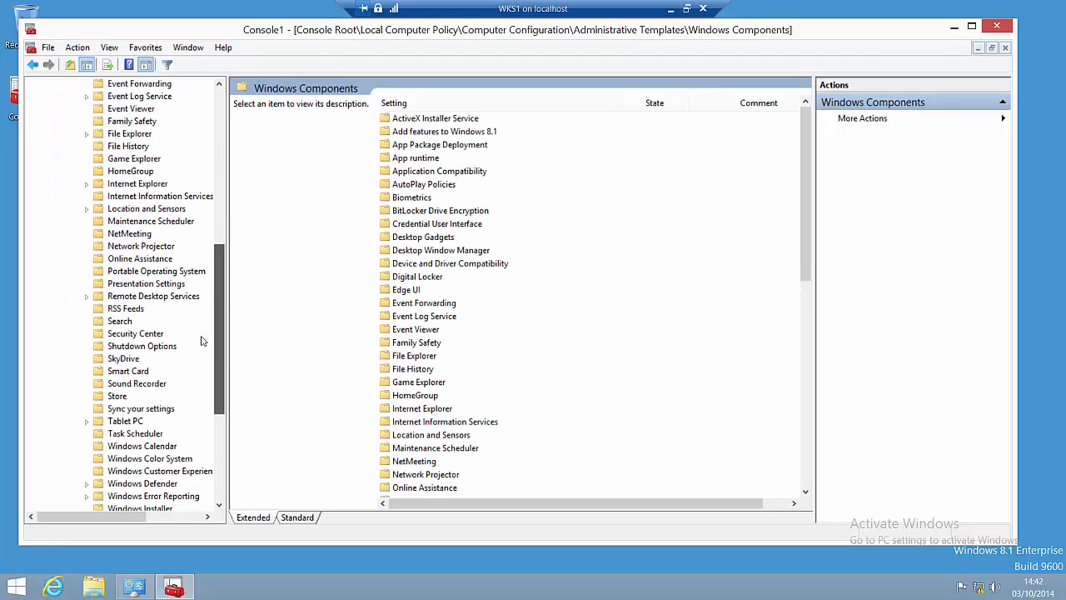
{"action": "scroll", "coordinate": [201, 341], "scroll_direction": "down", "scroll_amount": 1}
{"action": "left_click", "coordinate": [135, 308]}
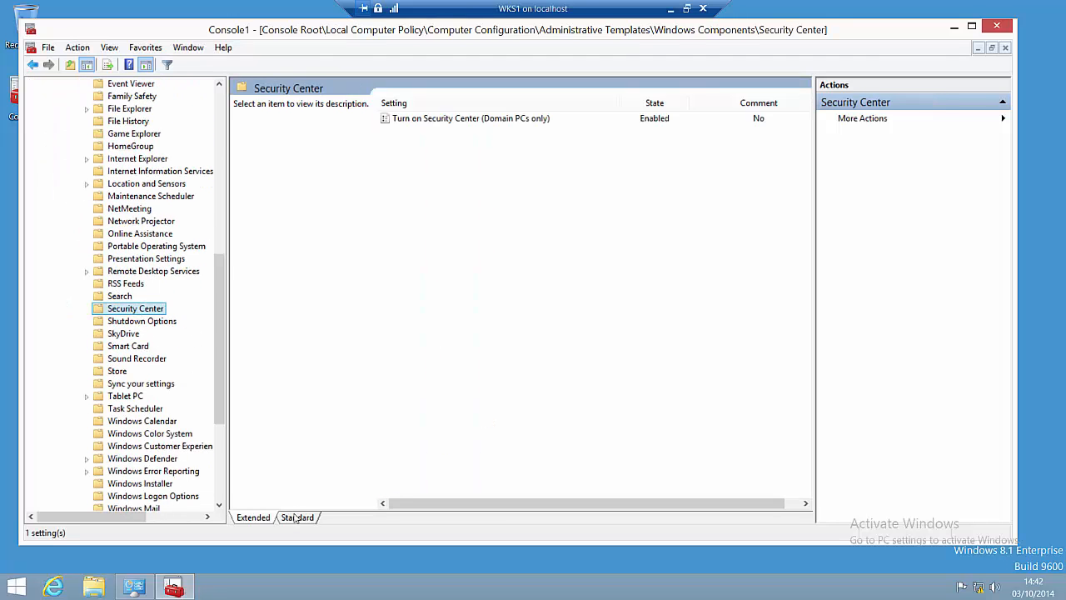
Step: In Standard view, confirm Turn on Security Center (Domain PCs only) is Enabled, then collapse the tree
{"action": "left_click", "coordinate": [295, 518]}
{"action": "left_click", "coordinate": [510, 107]}
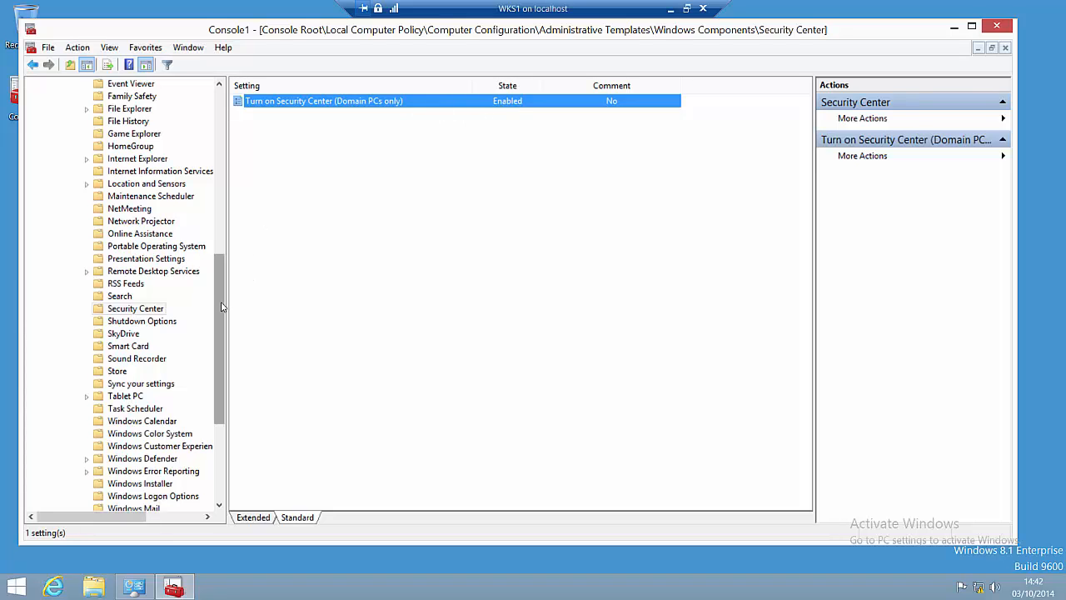
{"action": "left_click_drag", "start_coordinate": [223, 303], "coordinate": [191, 119]}
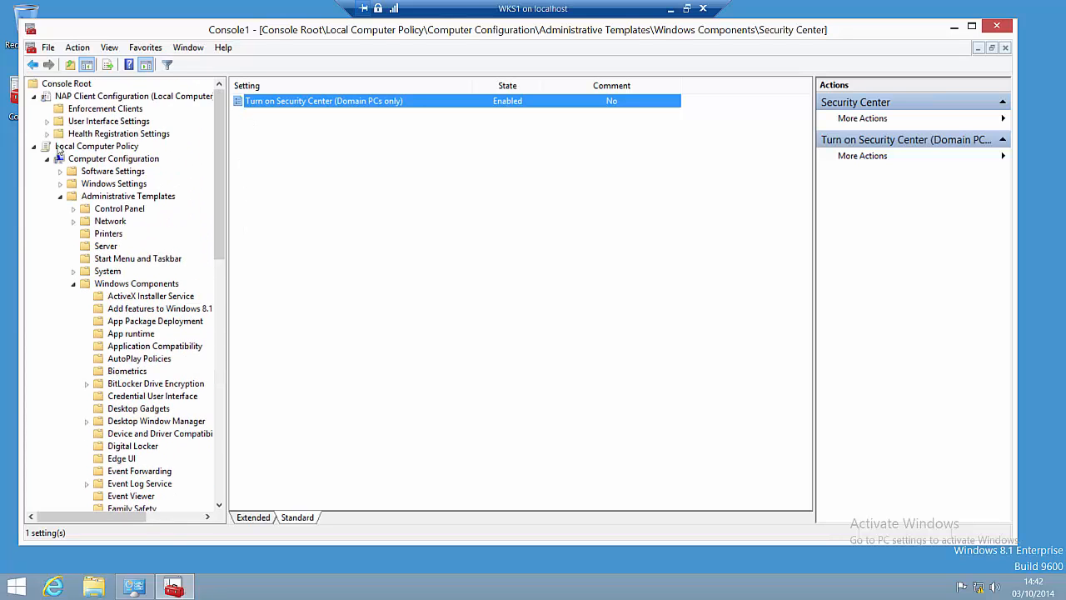
{"action": "left_click", "coordinate": [34, 96]}
{"action": "left_click", "coordinate": [33, 109]}
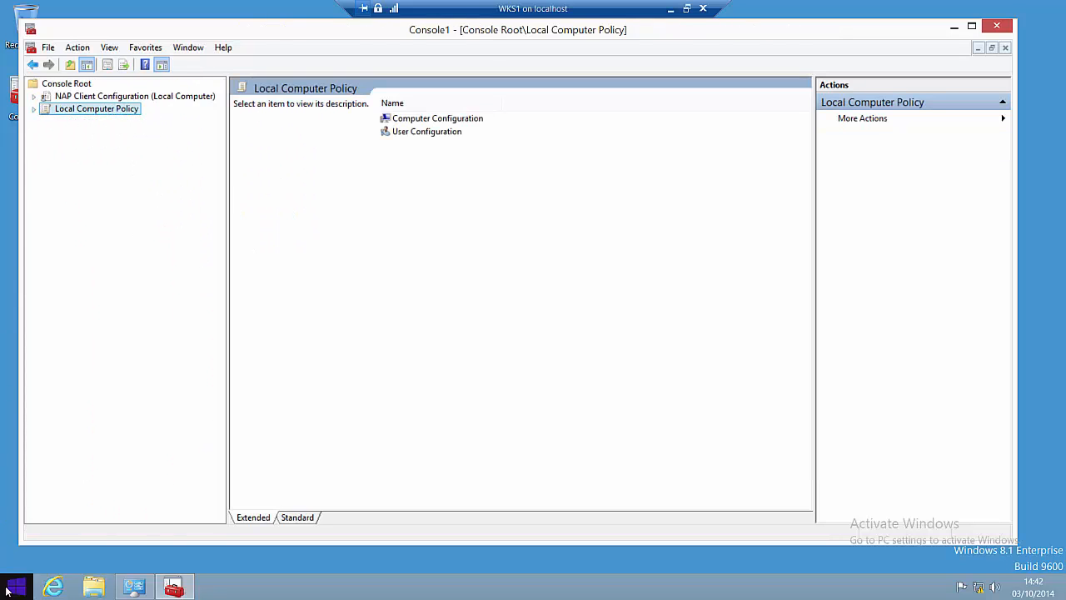
Step: Open Services via Control Panel > System and Security > Administrative Tools
{"action": "right_click", "coordinate": [6, 590]}
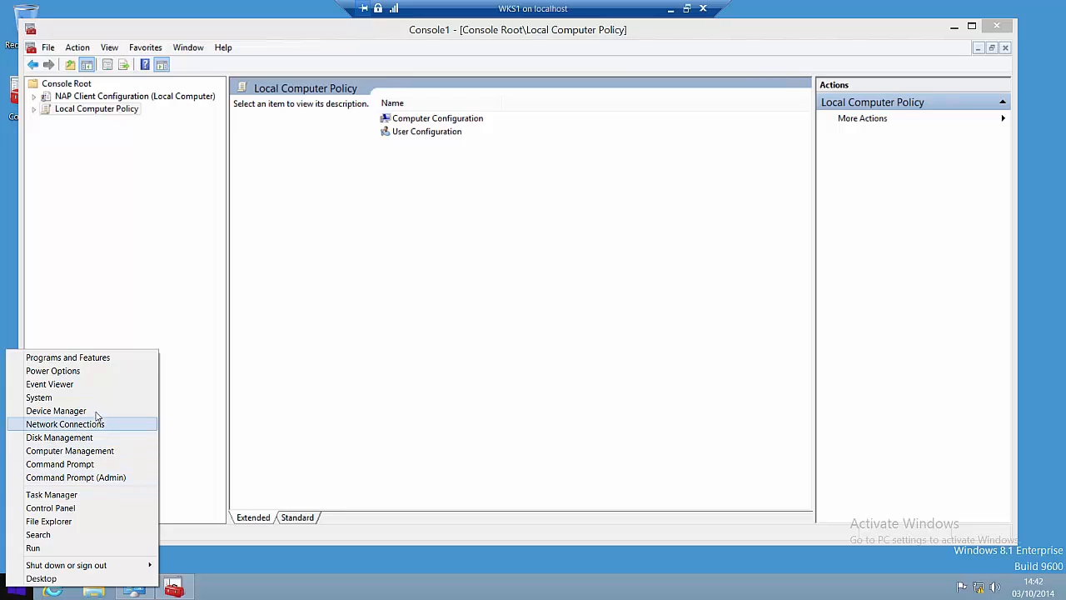
{"action": "left_click", "coordinate": [83, 507]}
{"action": "left_click", "coordinate": [428, 220]}
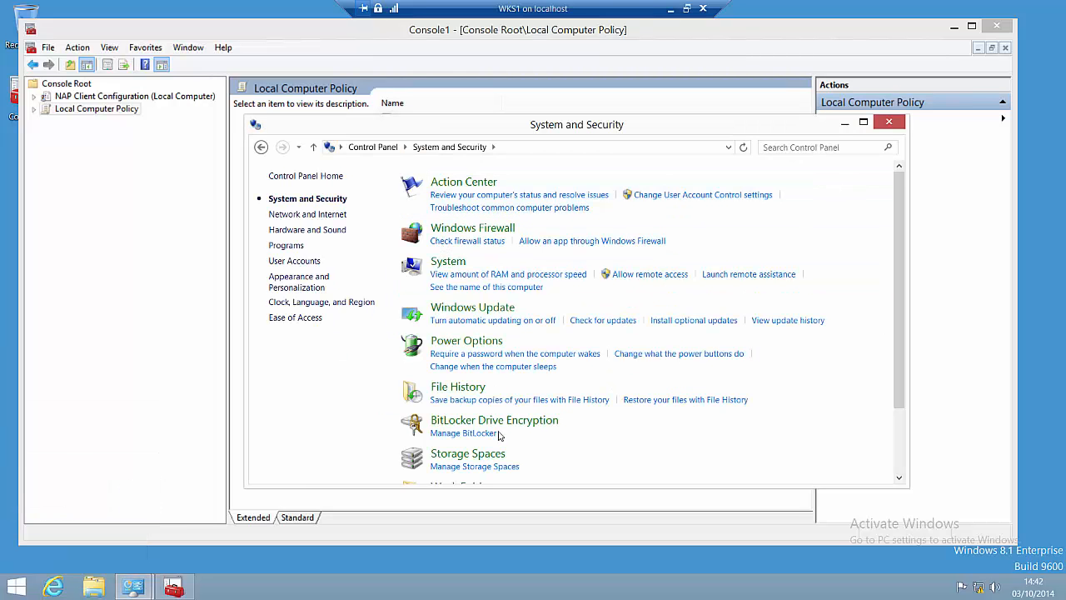
{"action": "scroll", "coordinate": [601, 413], "scroll_direction": "down", "scroll_amount": 3}
{"action": "left_click", "coordinate": [471, 436]}
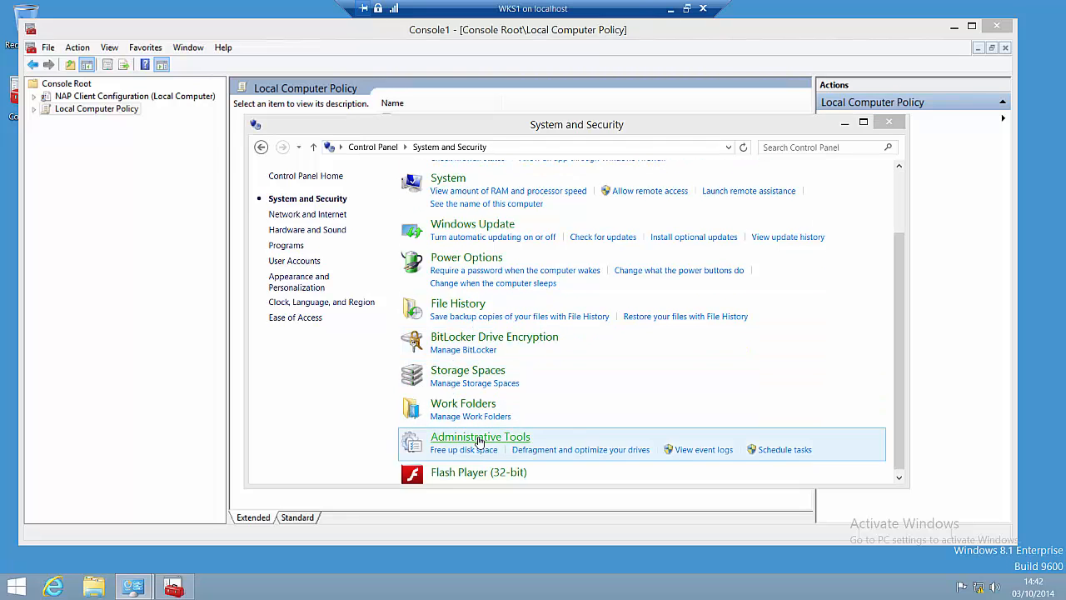
{"action": "left_click", "coordinate": [406, 388]}
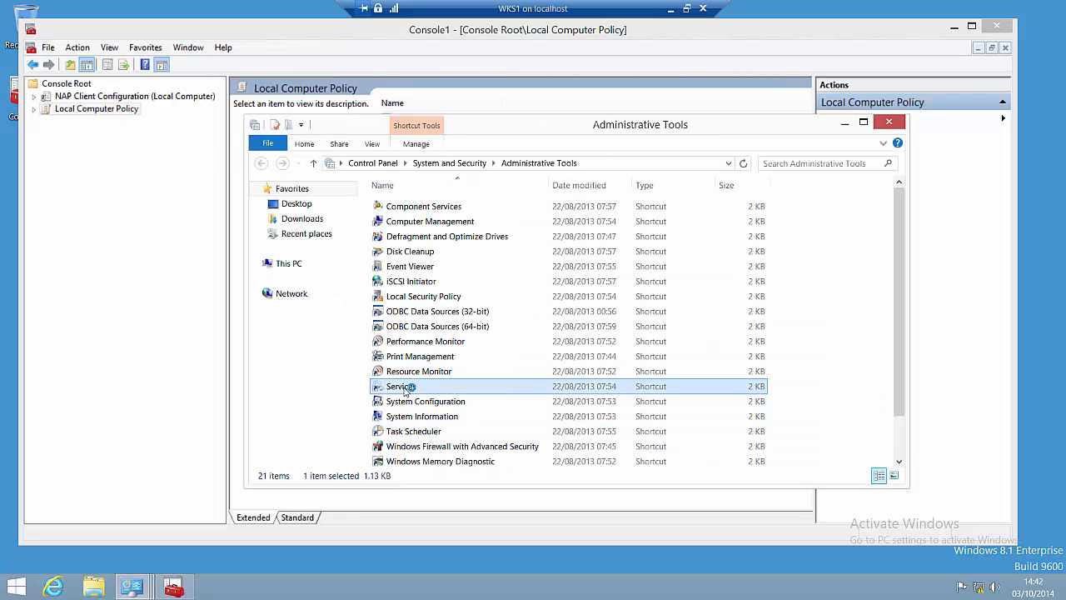
{"action": "double_click", "coordinate": [406, 388]}
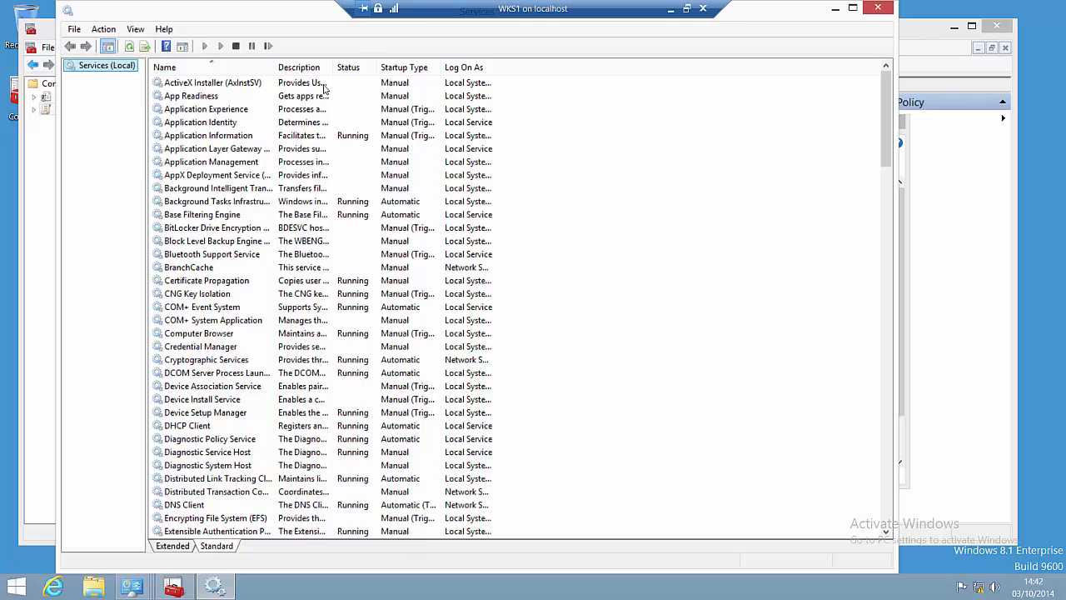
Step: Sort by Startup Type, confirm Network Access Protection Agent is Running and Automatic, then close Services
{"action": "left_click", "coordinate": [398, 68]}
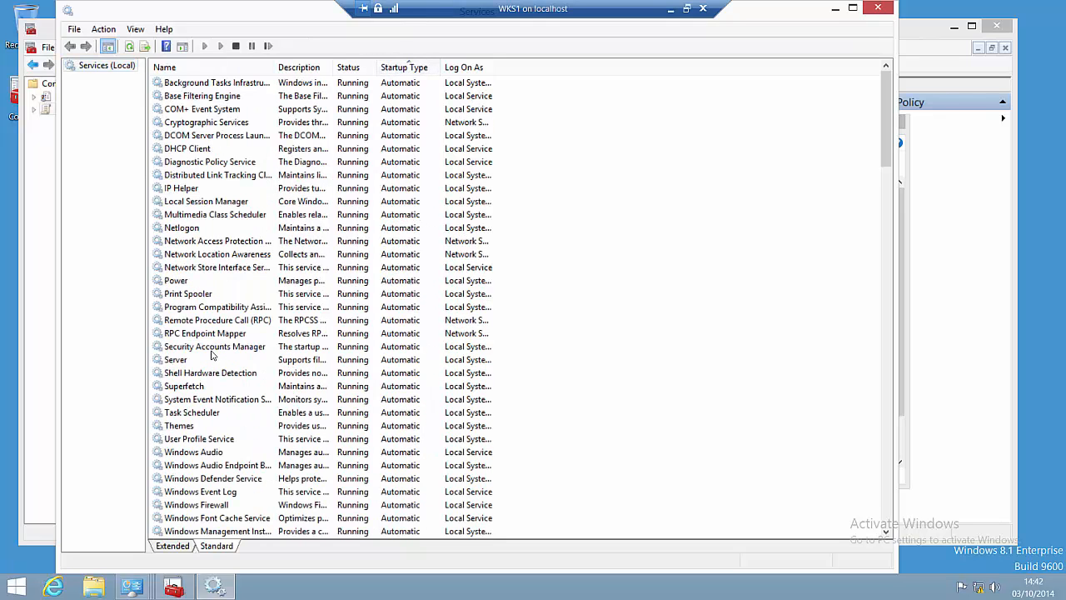
{"action": "scroll", "coordinate": [211, 355], "scroll_direction": "down", "scroll_amount": 5}
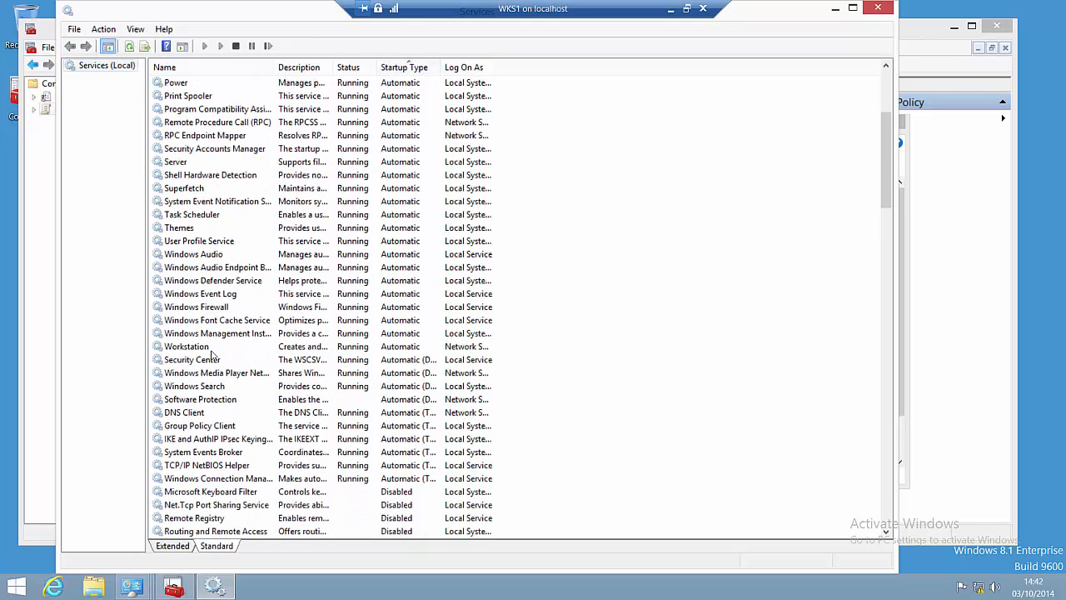
{"action": "scroll", "coordinate": [211, 355], "scroll_direction": "up", "scroll_amount": 5}
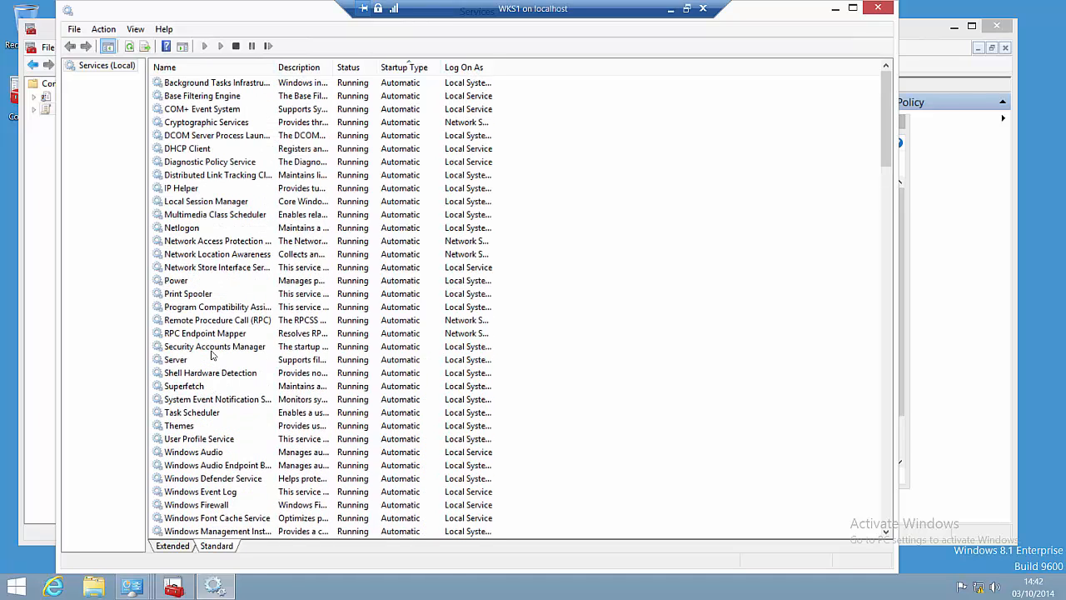
{"action": "left_click", "coordinate": [208, 241]}
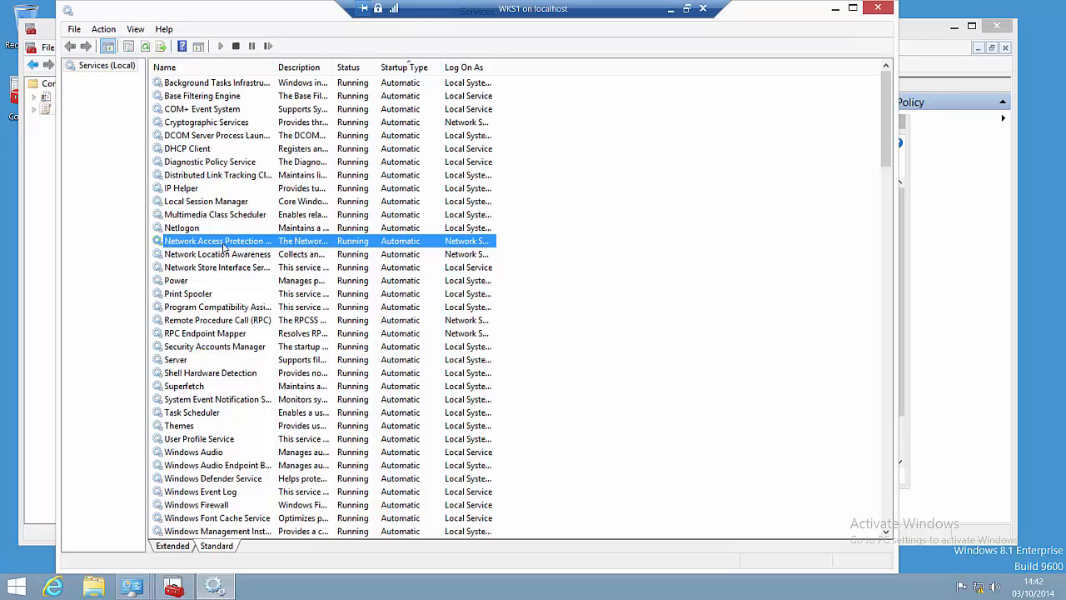
{"action": "right_click", "coordinate": [216, 244]}
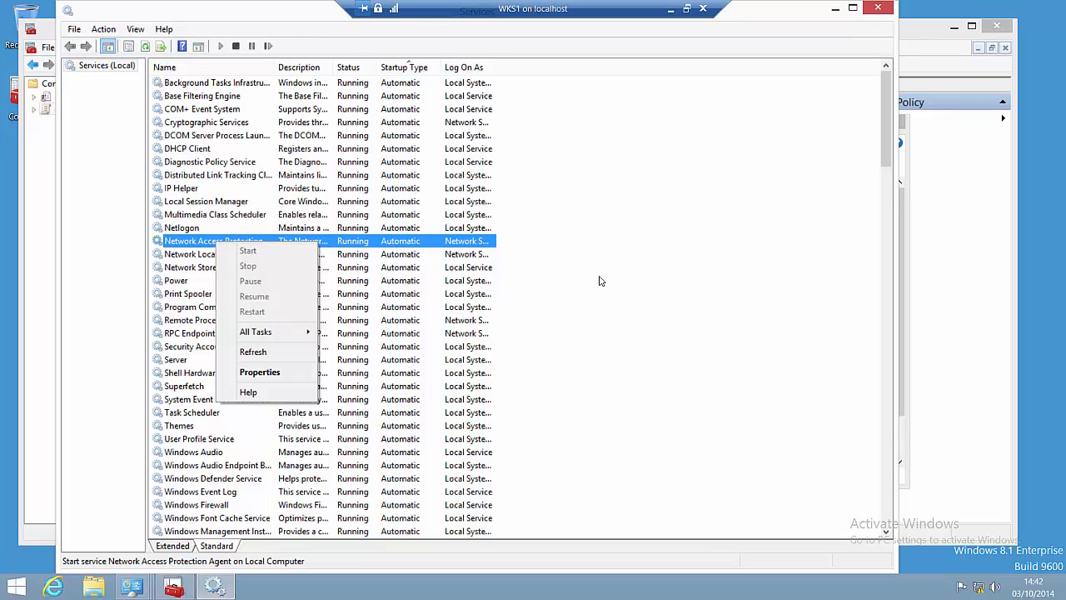
{"action": "left_click", "coordinate": [207, 243]}
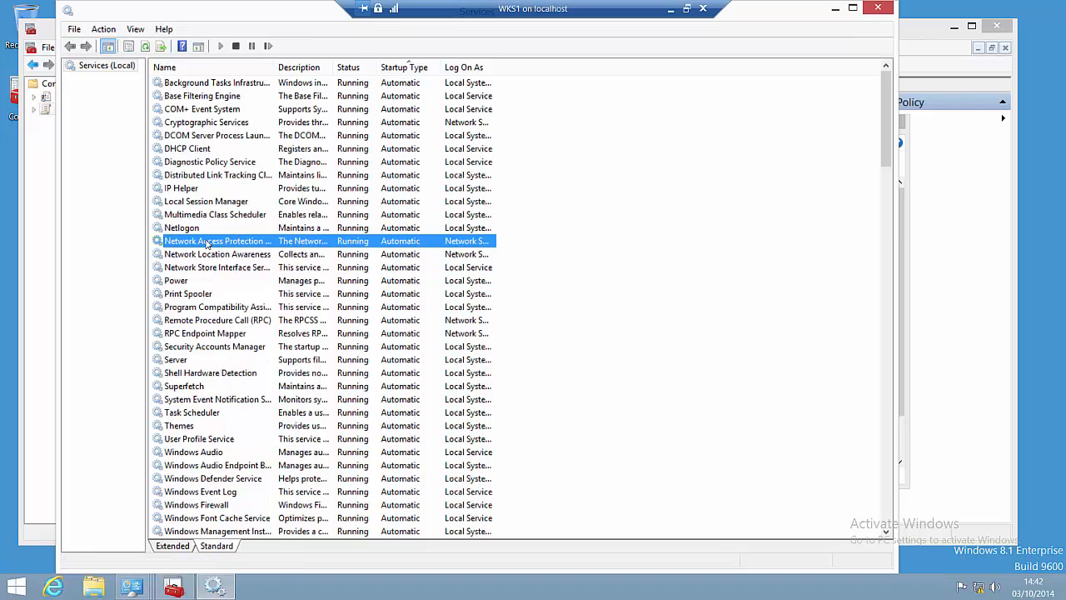
{"action": "right_click", "coordinate": [207, 243]}
{"action": "left_click", "coordinate": [552, 288]}
{"action": "left_click", "coordinate": [552, 288]}
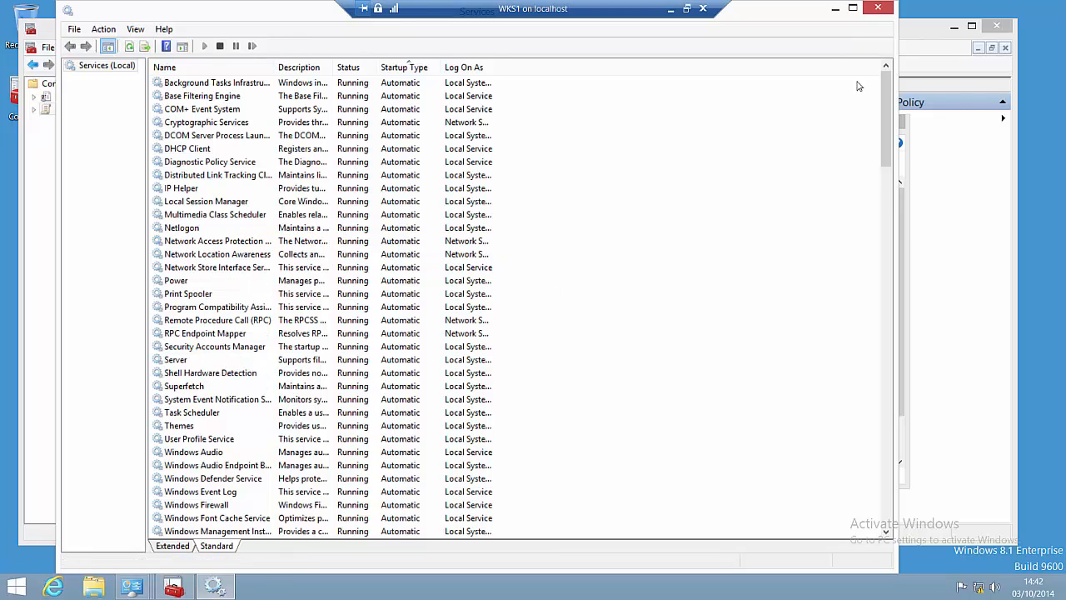
{"action": "left_click", "coordinate": [878, 8]}
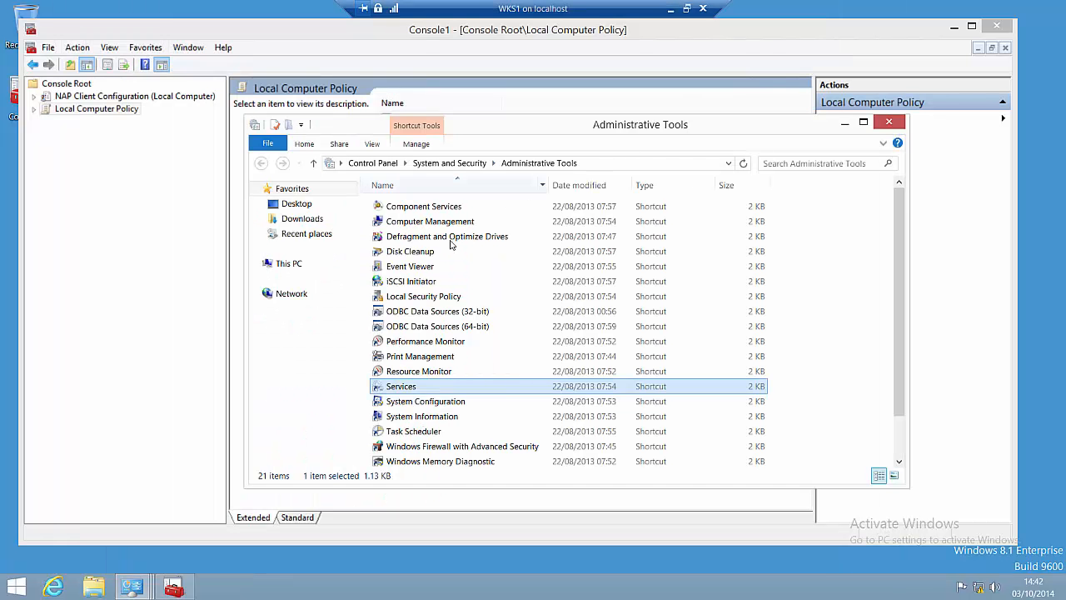
Step: Confirm EAP Quarantine Enforcement Client is enabled, then close the console unsaved and the Control Panel windows
{"action": "double_click", "coordinate": [148, 96]}
{"action": "left_click", "coordinate": [133, 110]}
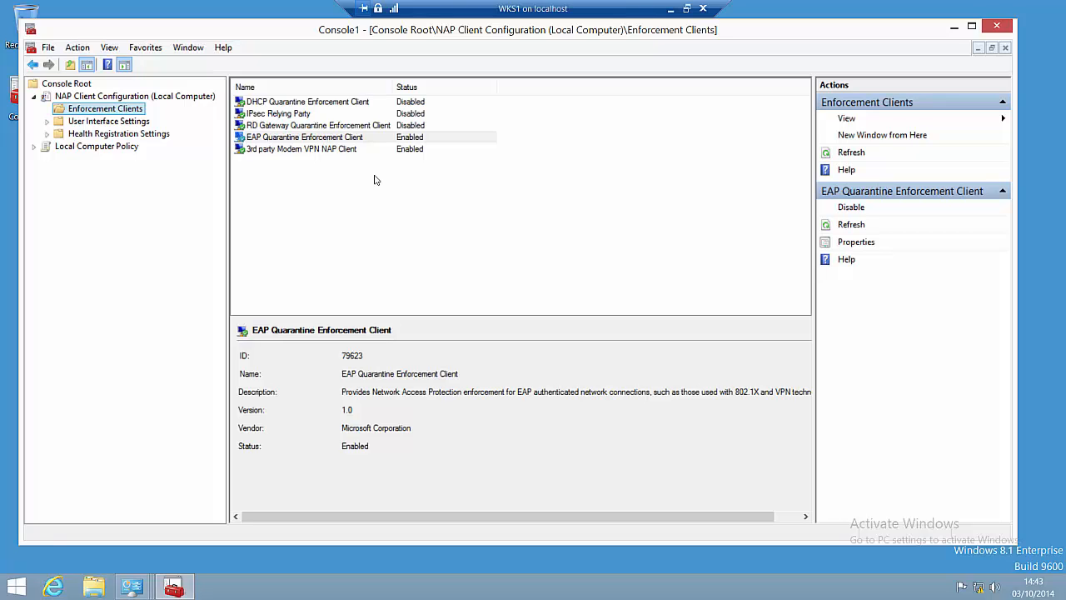
{"action": "left_click", "coordinate": [996, 26]}
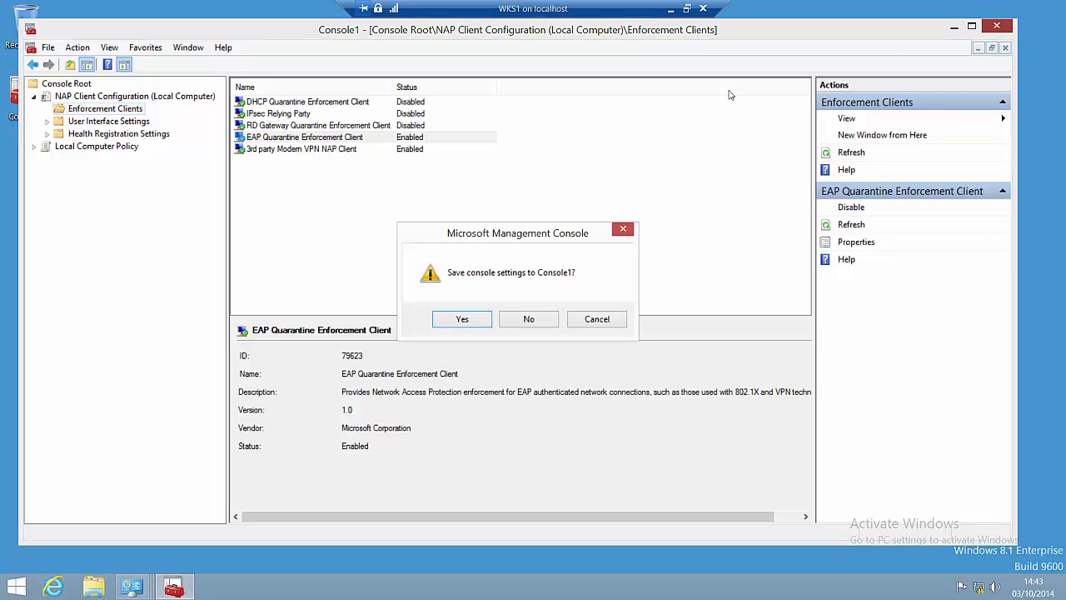
{"action": "left_click", "coordinate": [526, 327]}
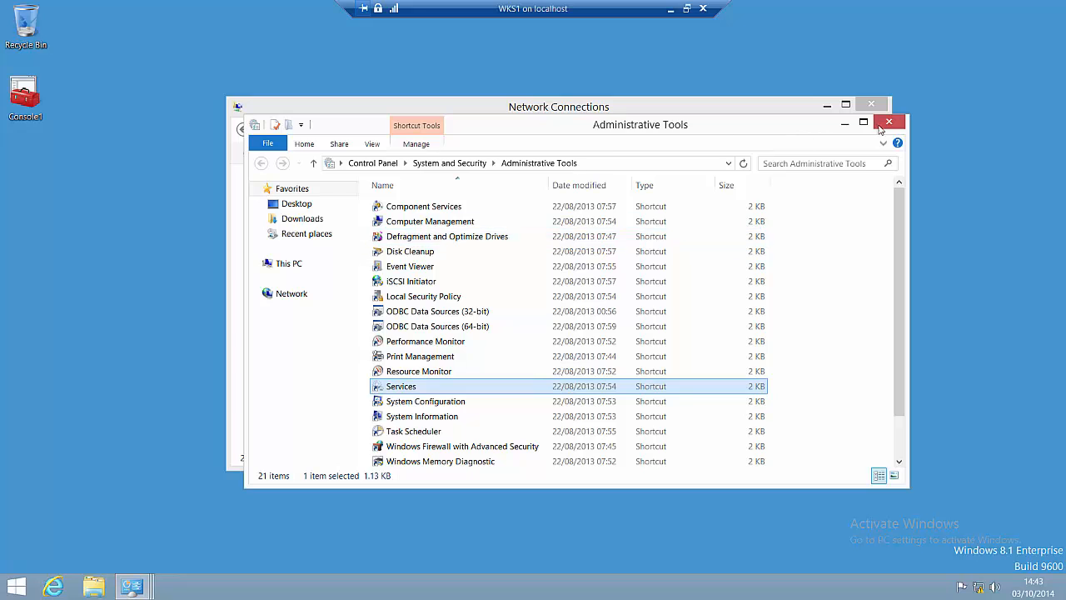
{"action": "left_click", "coordinate": [884, 124]}
{"action": "left_click", "coordinate": [886, 123]}
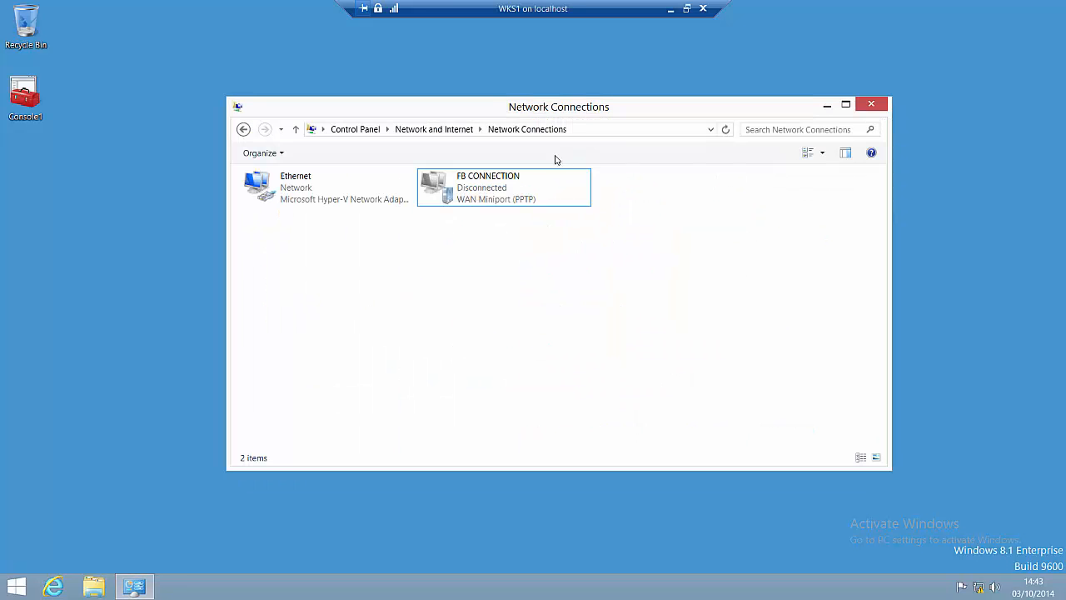
Step: Open FB CONNECTION's properties, supplying the domain administrator credentials
{"action": "left_click", "coordinate": [498, 181]}
{"action": "right_click", "coordinate": [498, 181]}
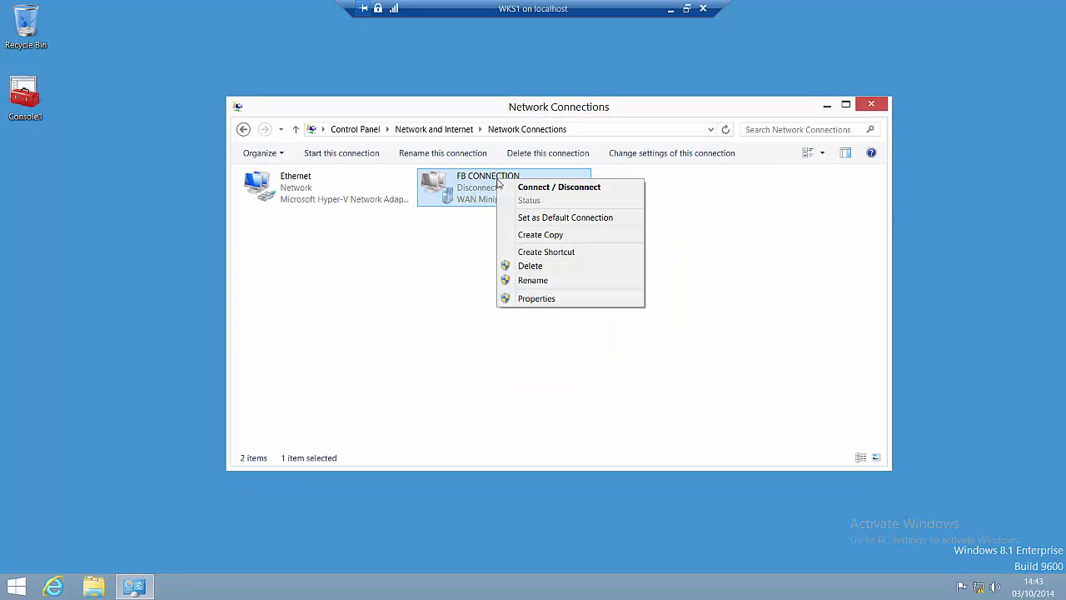
{"action": "left_click", "coordinate": [541, 298]}
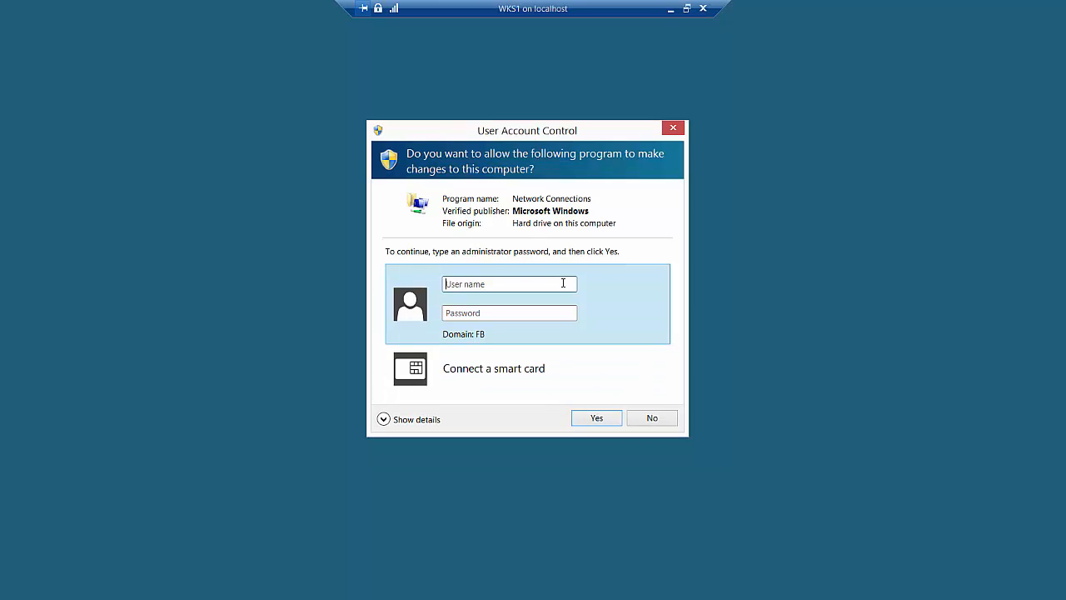
{"action": "type", "text": "fb\\aP"}
{"action": "key", "text": "Return"}
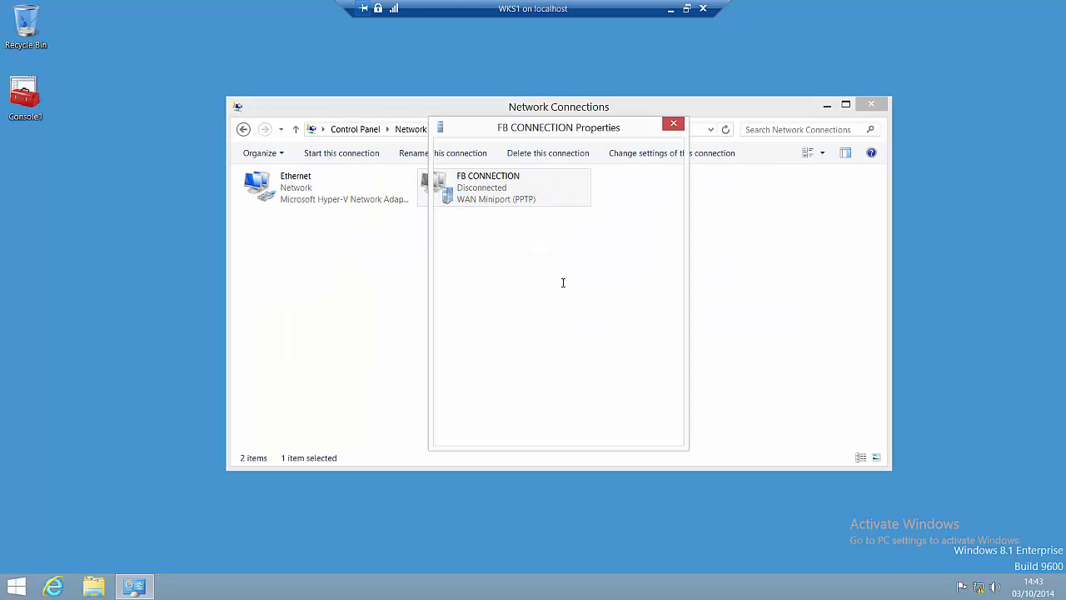
Step: Review FB CONNECTION's Options, Security (PEAP) and Networking settings, close it, and bring up the Win+X menu
{"action": "left_click", "coordinate": [535, 197]}
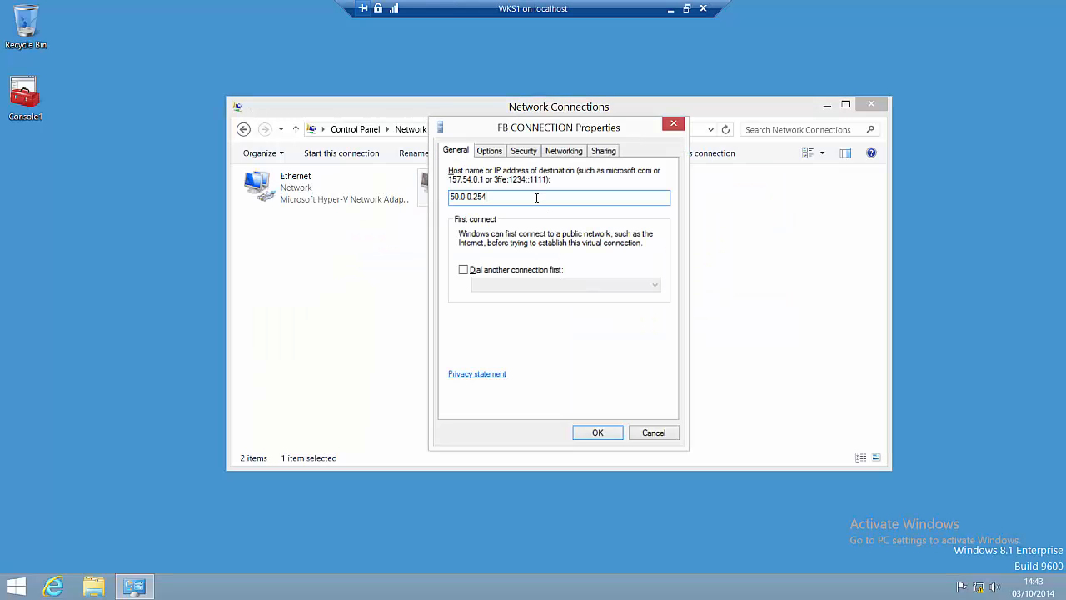
{"action": "left_click", "coordinate": [493, 154]}
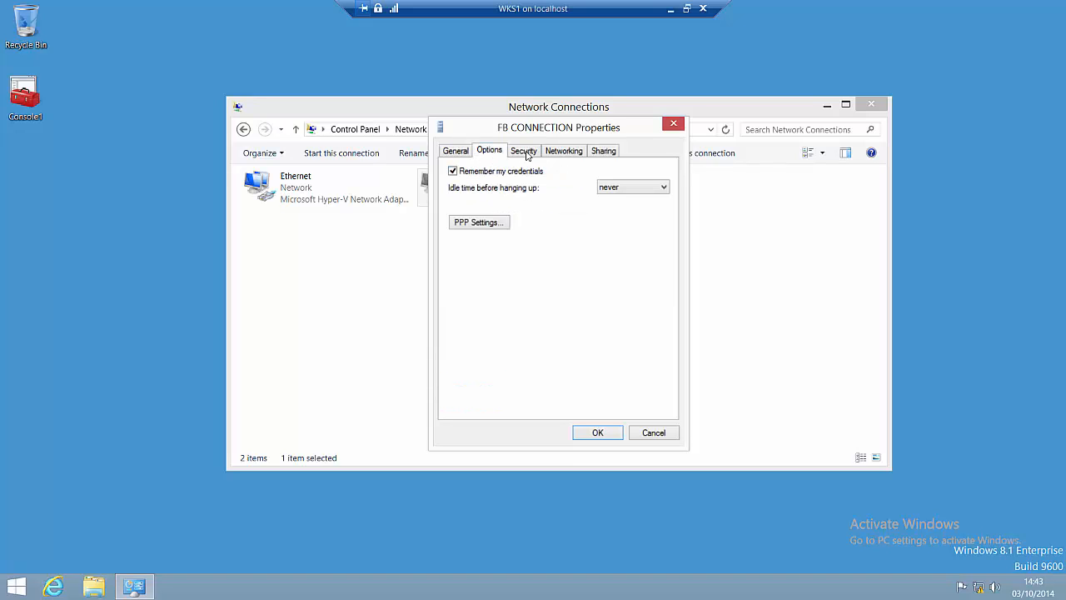
{"action": "left_click", "coordinate": [528, 150]}
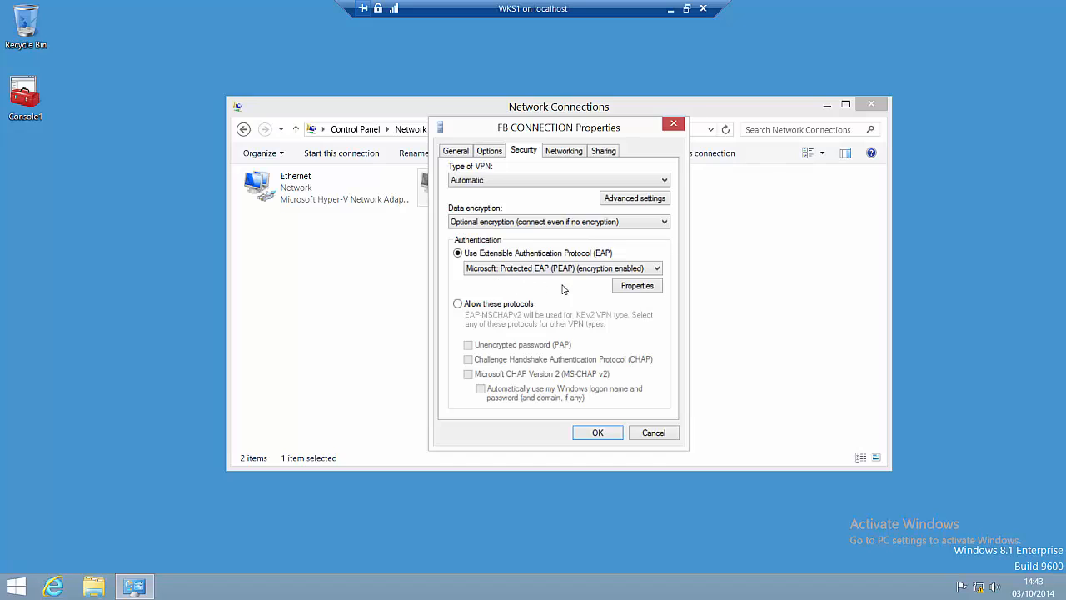
{"action": "left_click", "coordinate": [567, 154]}
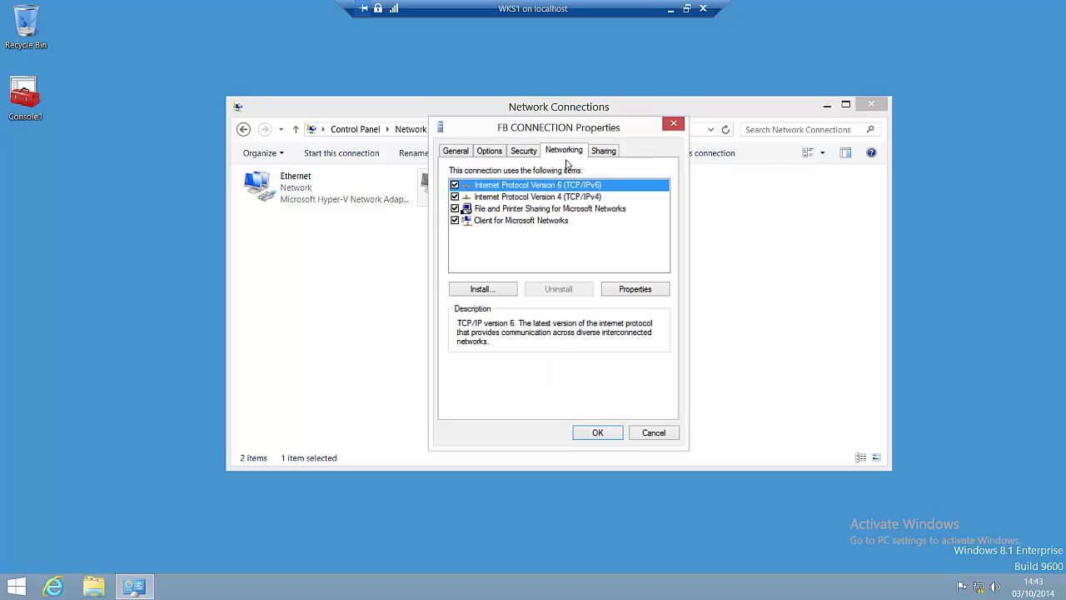
{"action": "left_click", "coordinate": [596, 433]}
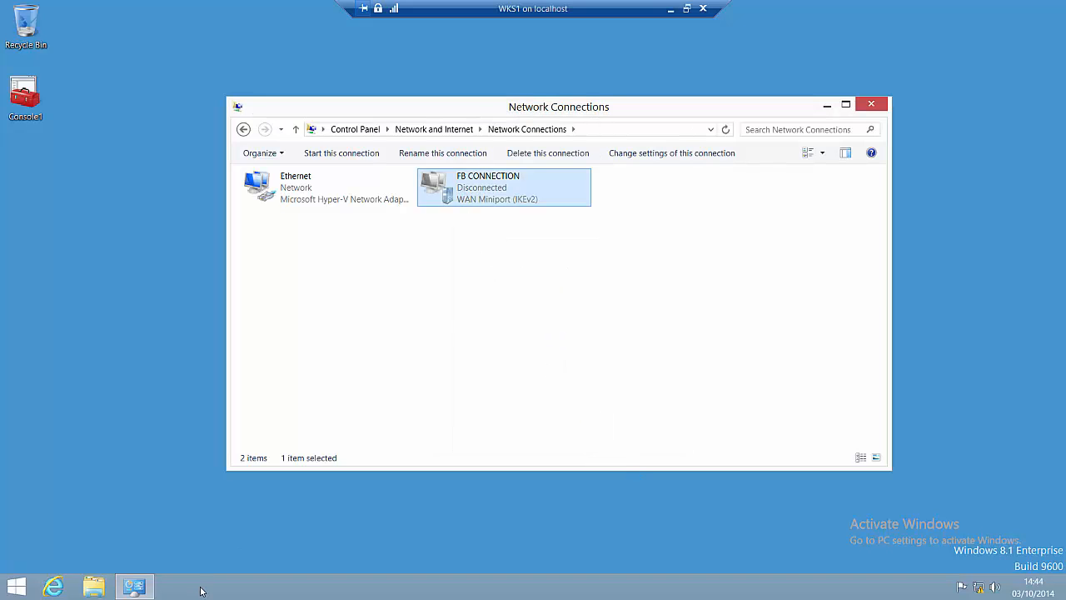
{"action": "mouse_move", "coordinate": [137, 591]}
{"action": "right_click", "coordinate": [16, 587]}
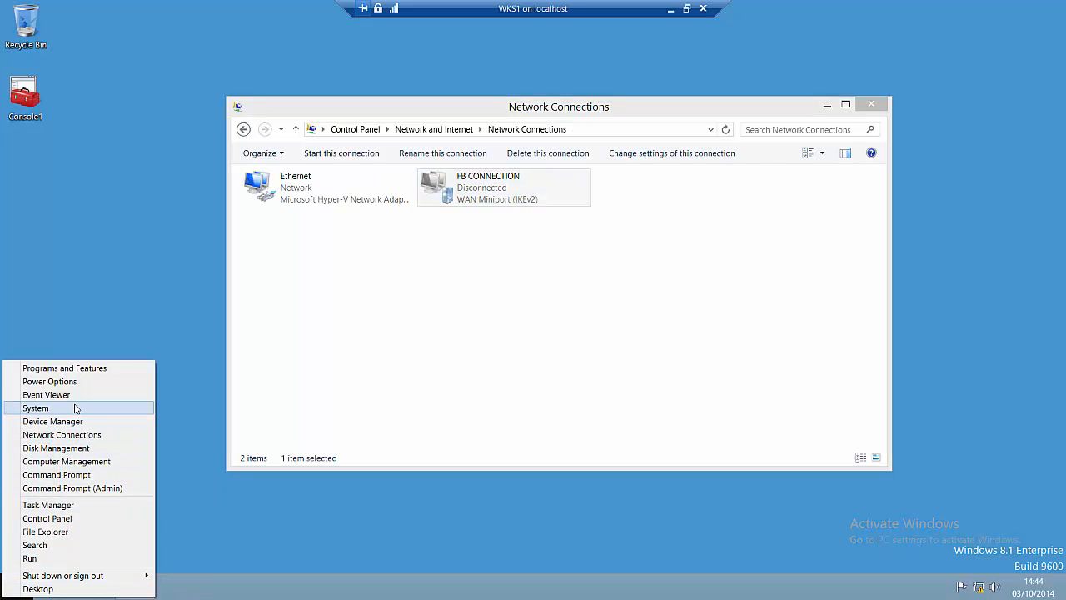
Step: Open the Windows Firewall page from Control Panel and arrange it beside Network Connections
{"action": "left_click", "coordinate": [49, 518]}
{"action": "left_click", "coordinate": [395, 225]}
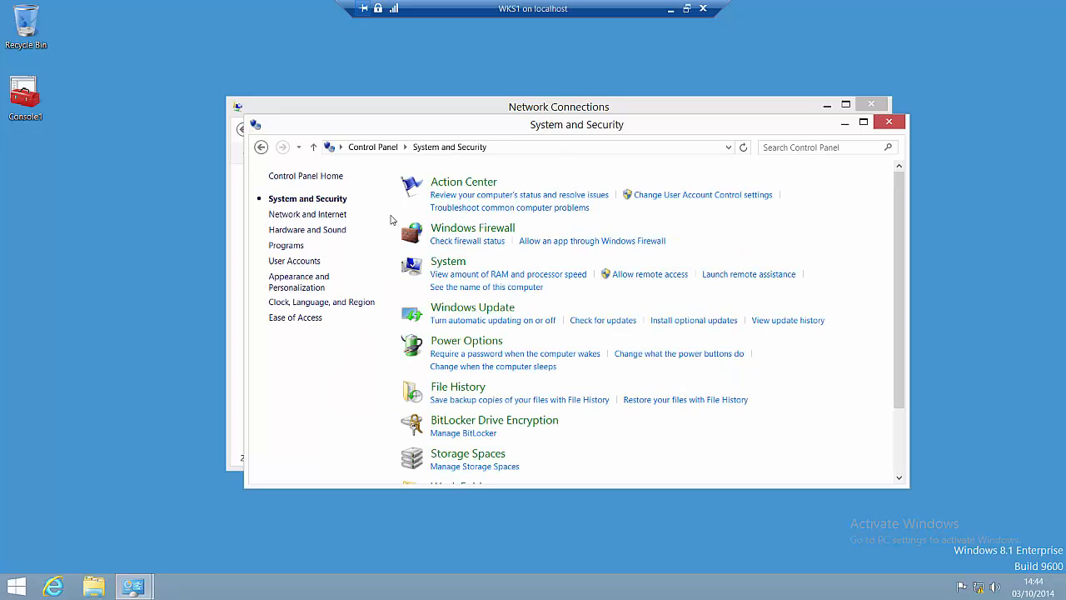
{"action": "left_click", "coordinate": [461, 230]}
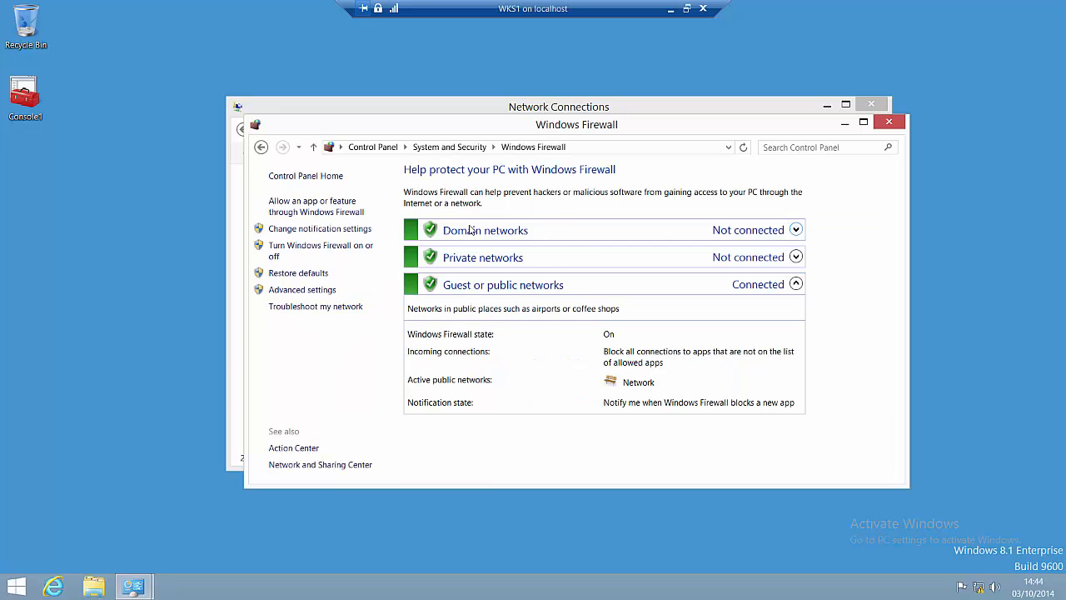
{"action": "left_click_drag", "start_coordinate": [716, 127], "coordinate": [853, 131]}
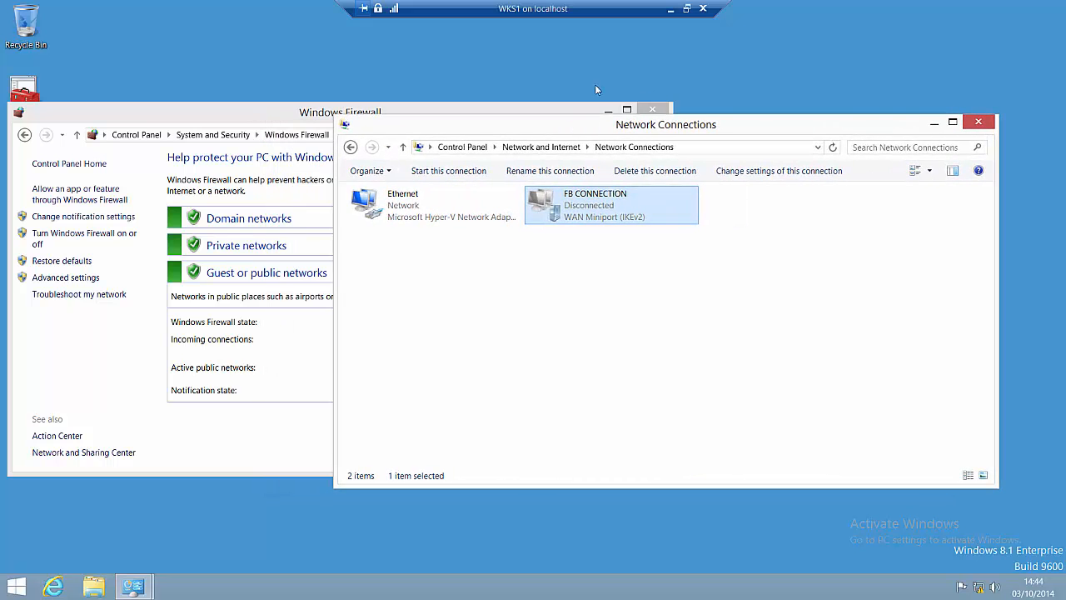
{"action": "left_click_drag", "start_coordinate": [483, 123], "coordinate": [431, 85]}
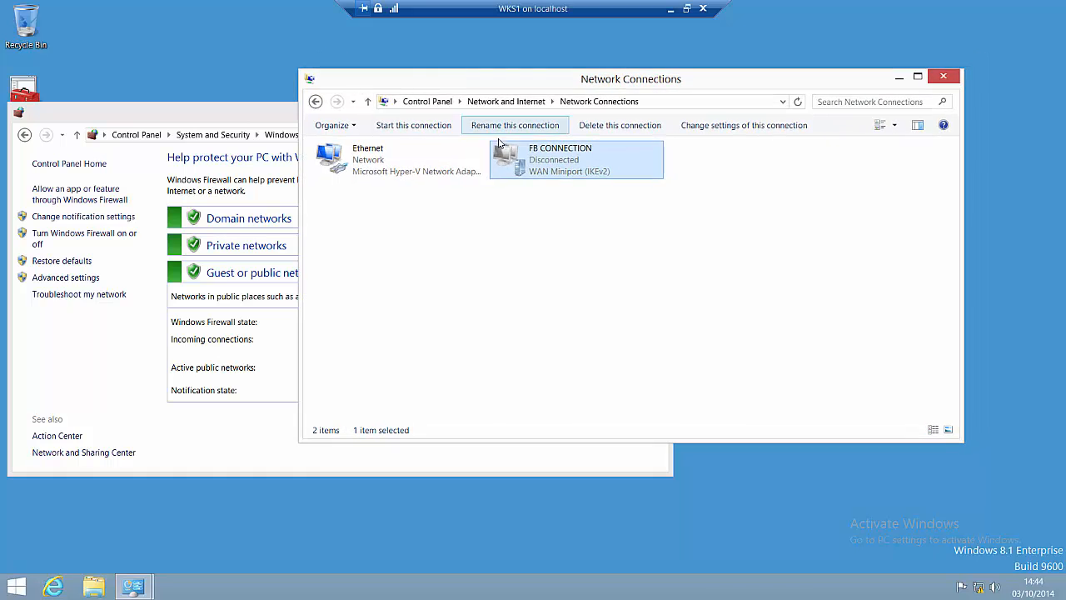
Step: With the firewall on, connect FB CONNECTION from the Networks charm, then disconnect it
{"action": "right_click", "coordinate": [512, 166]}
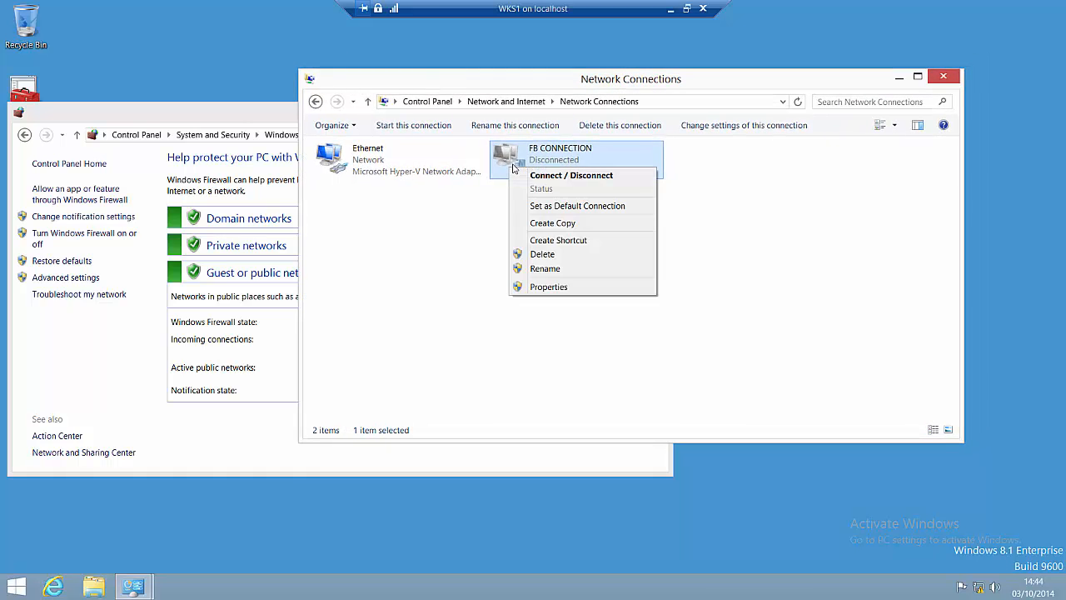
{"action": "left_click", "coordinate": [588, 176]}
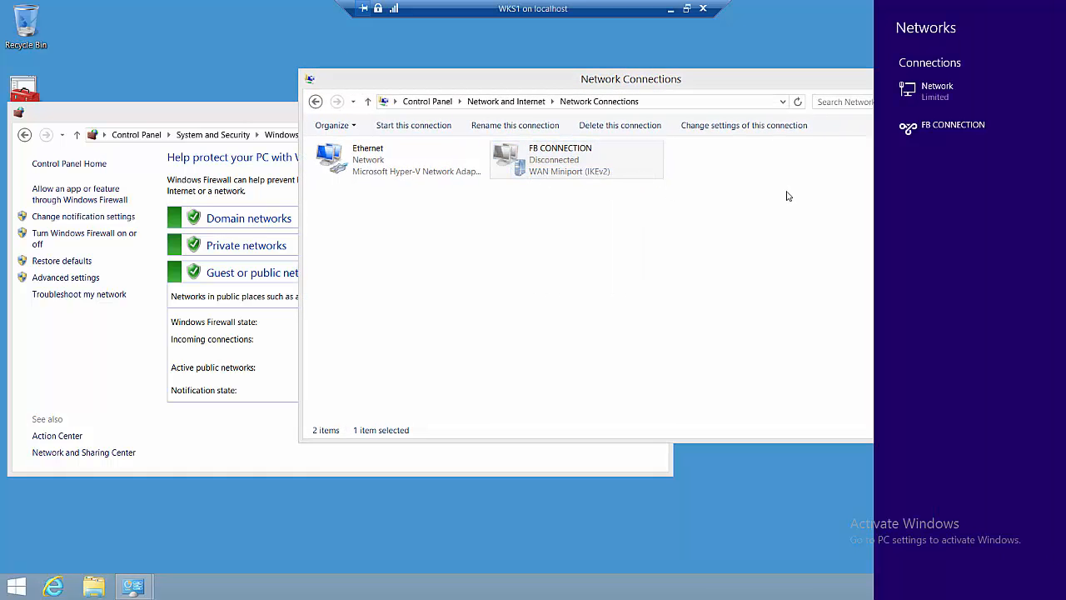
{"action": "left_click", "coordinate": [913, 136]}
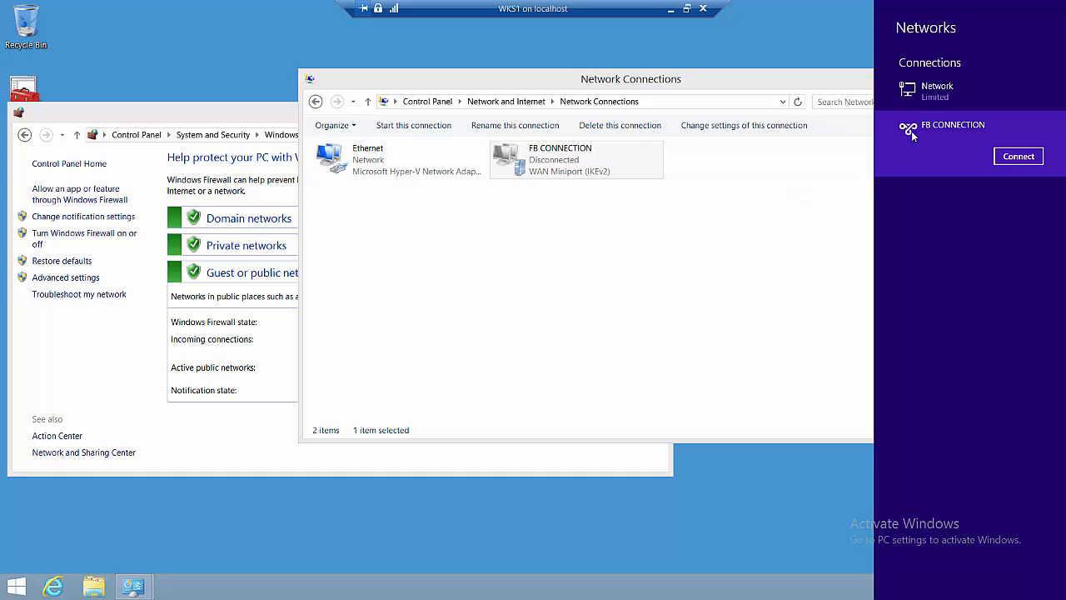
{"action": "left_click", "coordinate": [1011, 157]}
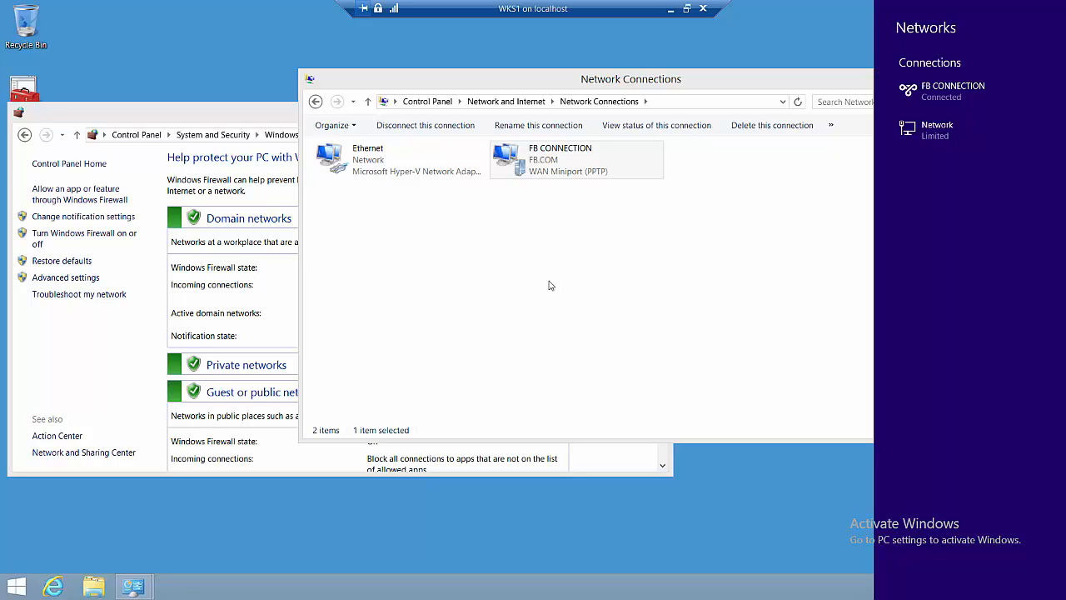
{"action": "left_click", "coordinate": [918, 96]}
{"action": "left_click", "coordinate": [1009, 124]}
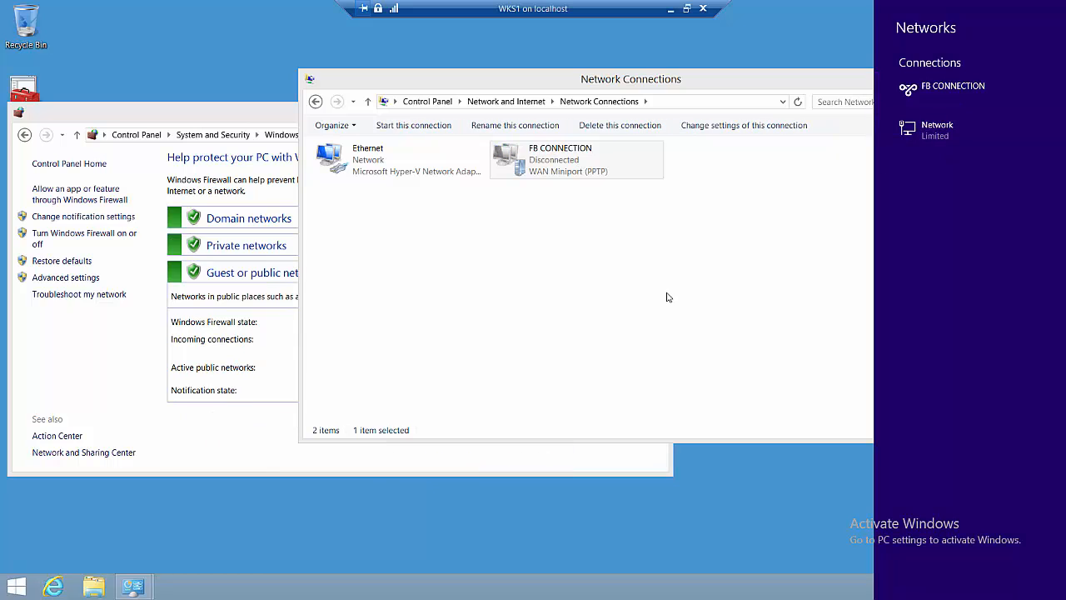
Step: Open Turn Windows Firewall on or off, supplying the fb\administrator credentials at UAC
{"action": "left_click", "coordinate": [278, 118]}
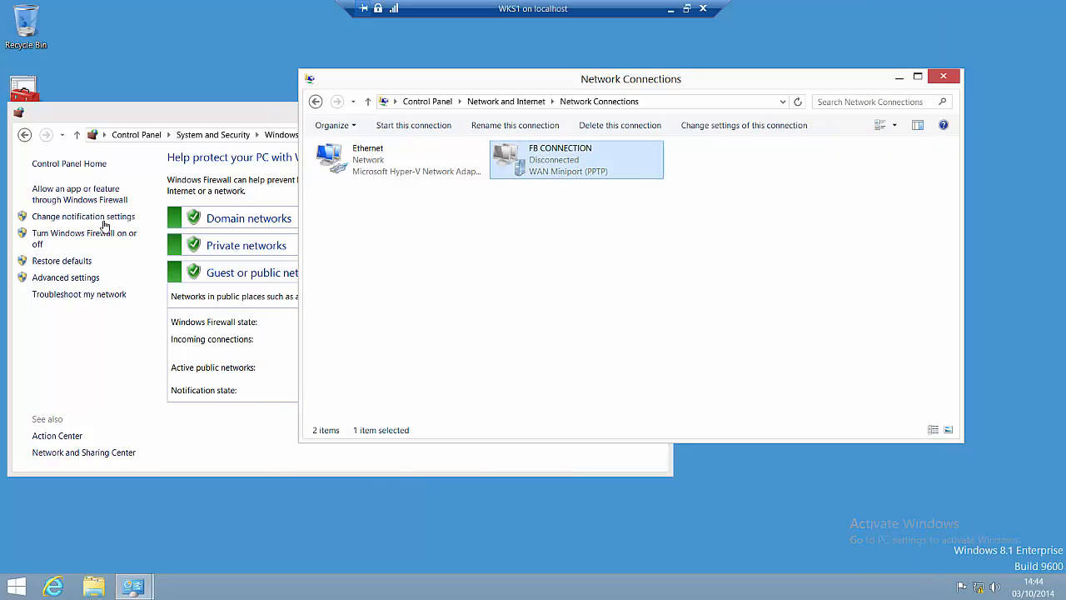
{"action": "left_click", "coordinate": [86, 239]}
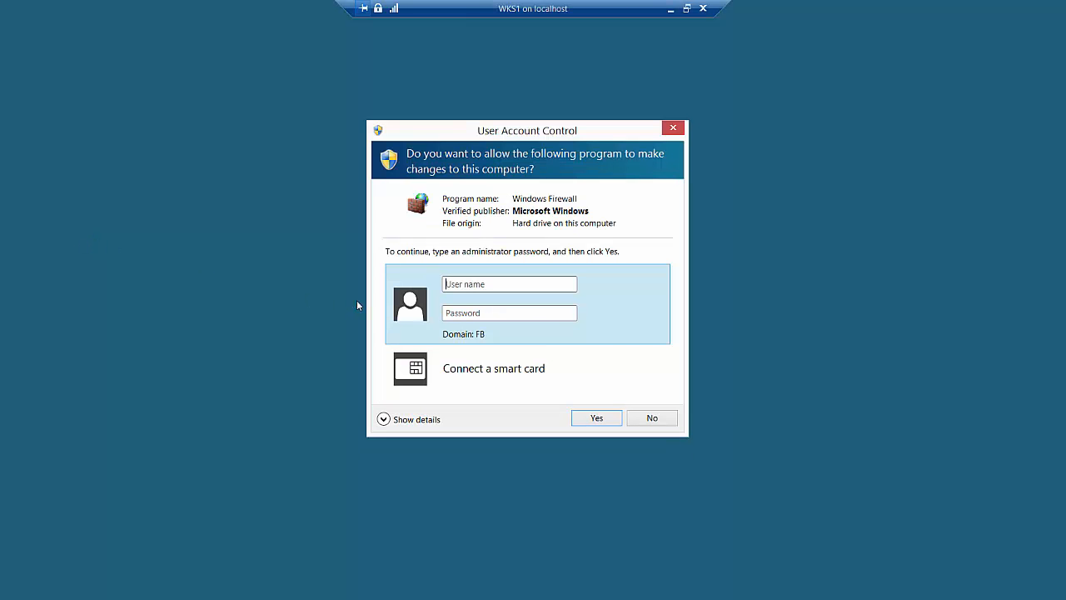
{"action": "type", "text": "fb\\administrator"}
{"action": "key", "text": "Tab"}
{"action": "type", "text": "•••••••••"}
{"action": "key", "text": "Return"}
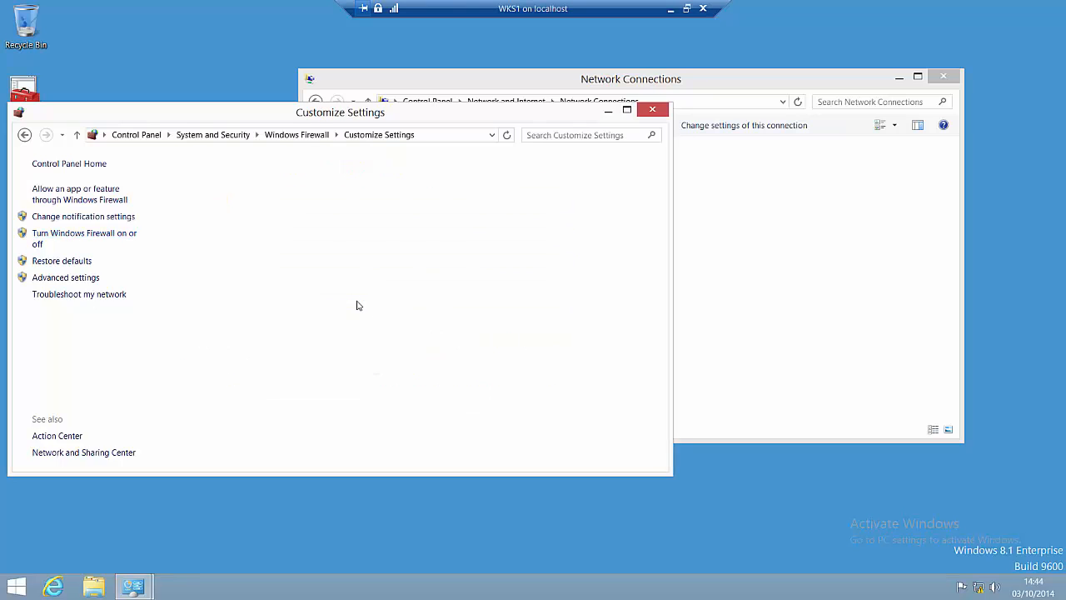
Step: Turn the firewall off for domain, private and public networks and save
{"action": "left_click", "coordinate": [269, 273]}
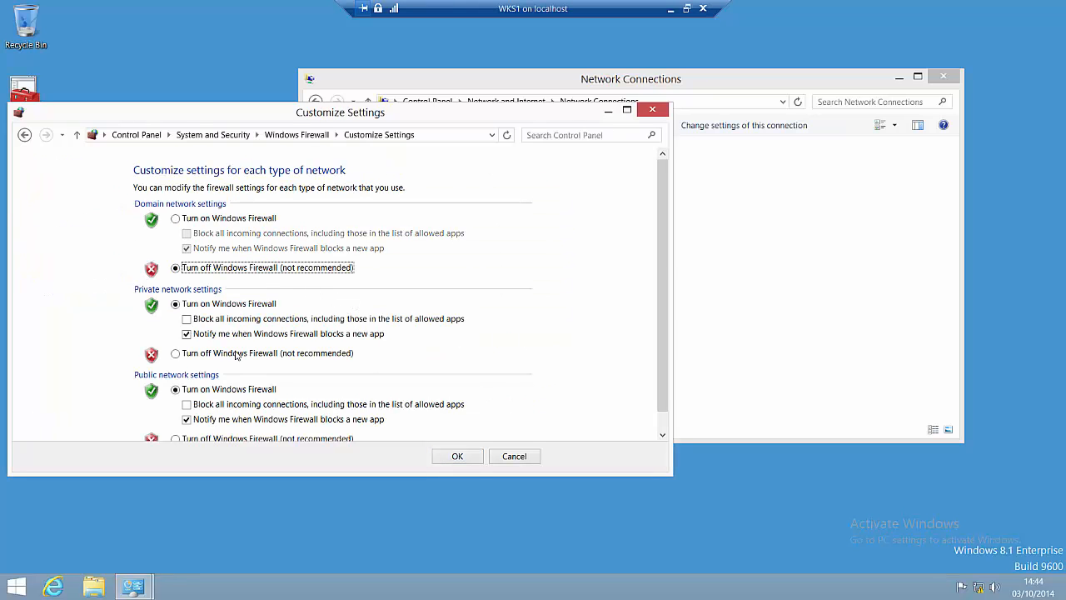
{"action": "left_click", "coordinate": [236, 355]}
{"action": "scroll", "coordinate": [583, 408], "scroll_direction": "down", "scroll_amount": 1}
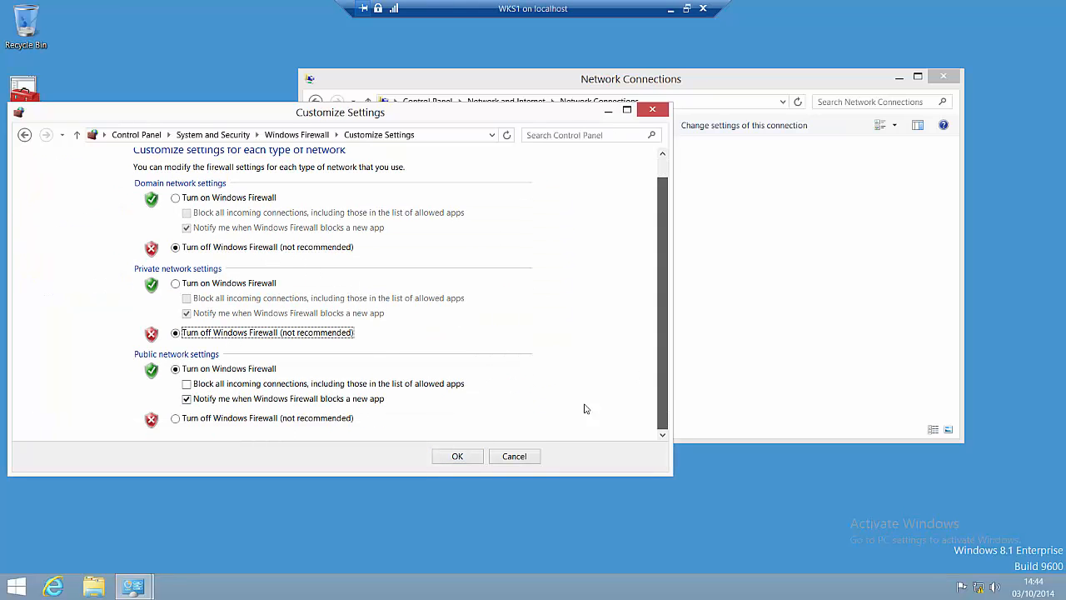
{"action": "left_click", "coordinate": [292, 418]}
{"action": "left_click", "coordinate": [453, 457]}
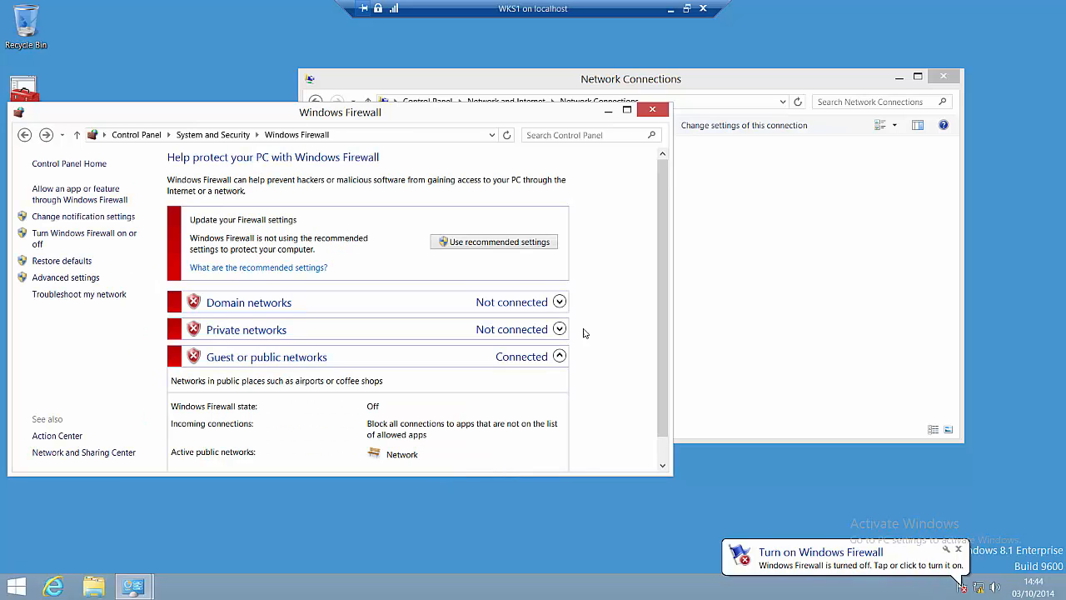
{"action": "left_click", "coordinate": [816, 274]}
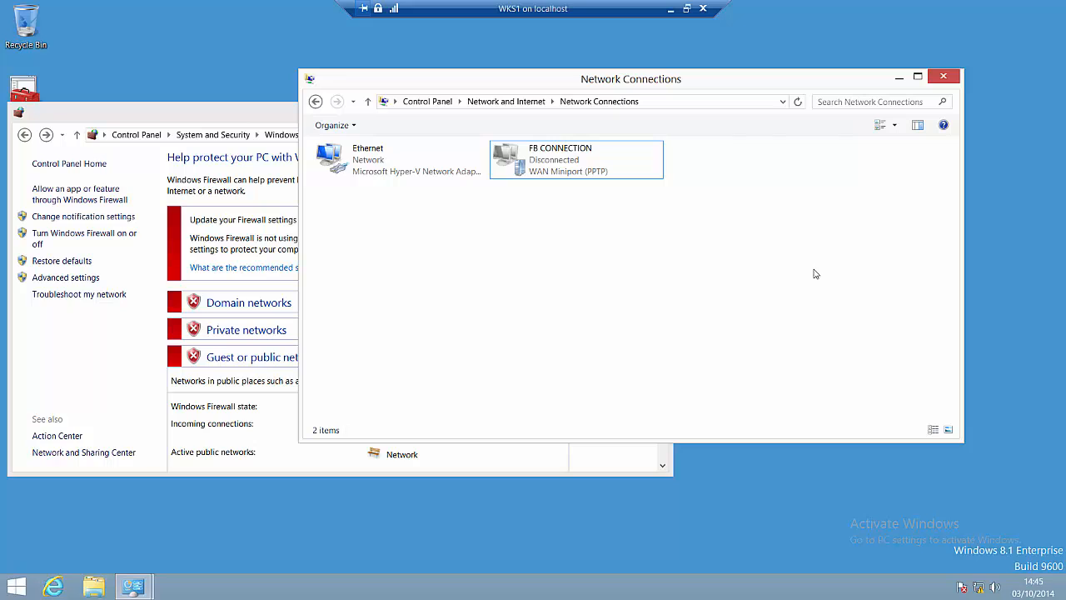
Step: Connect FB CONNECTION with the firewall off, note the network access warning, then disconnect it
{"action": "left_click", "coordinate": [547, 170]}
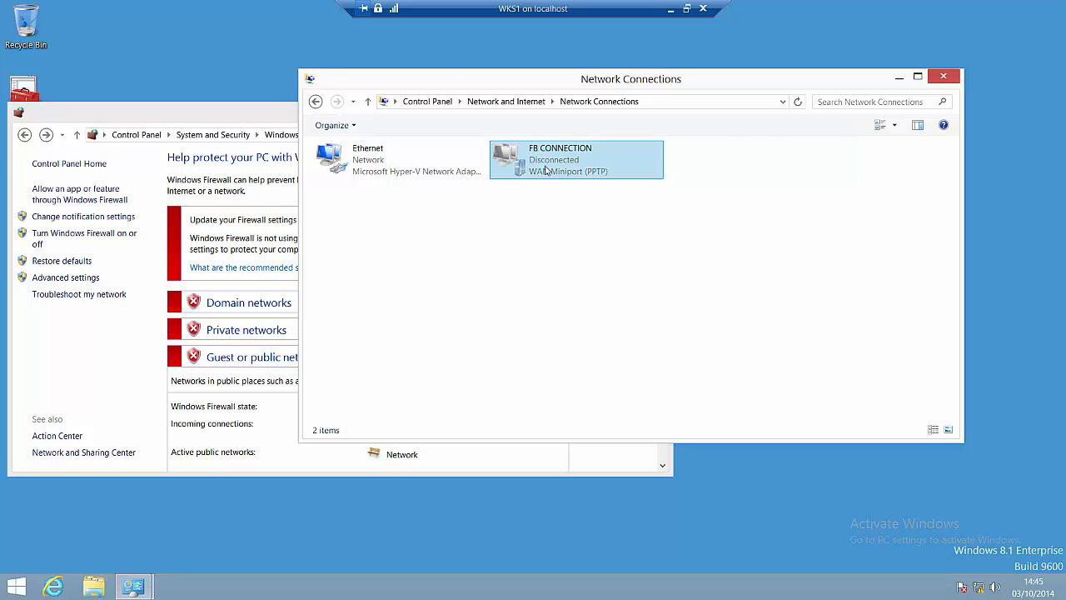
{"action": "right_click", "coordinate": [546, 170]}
{"action": "left_click", "coordinate": [570, 175]}
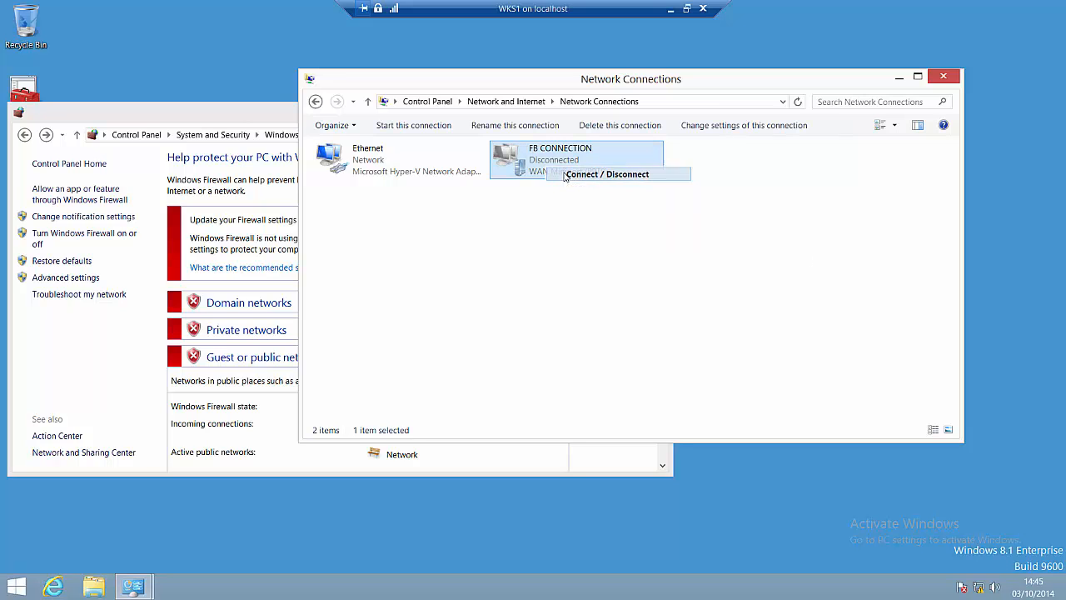
{"action": "left_click", "coordinate": [937, 127]}
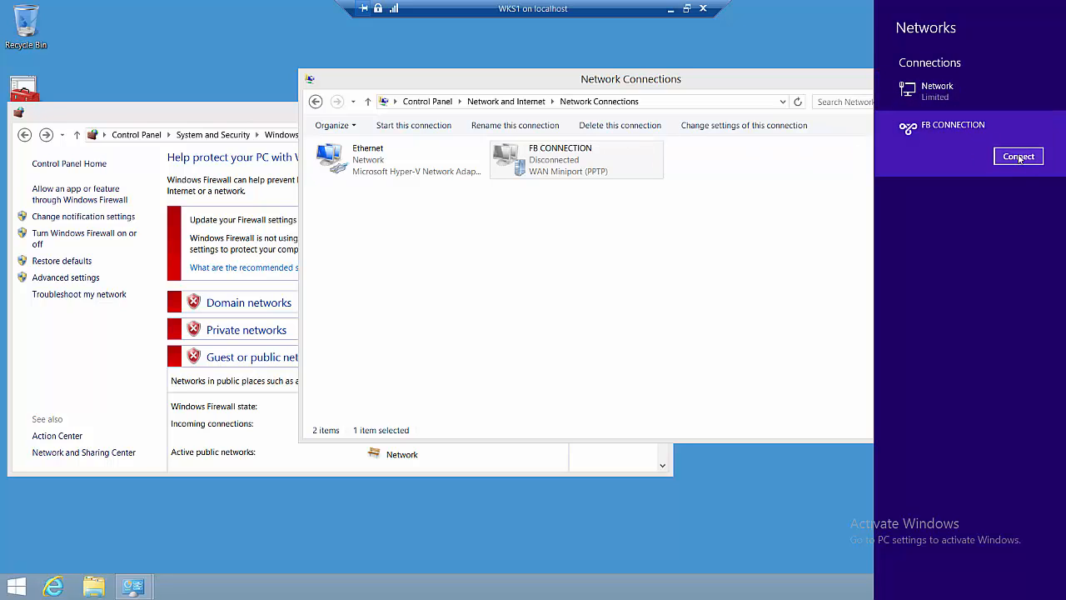
{"action": "left_click", "coordinate": [1019, 156]}
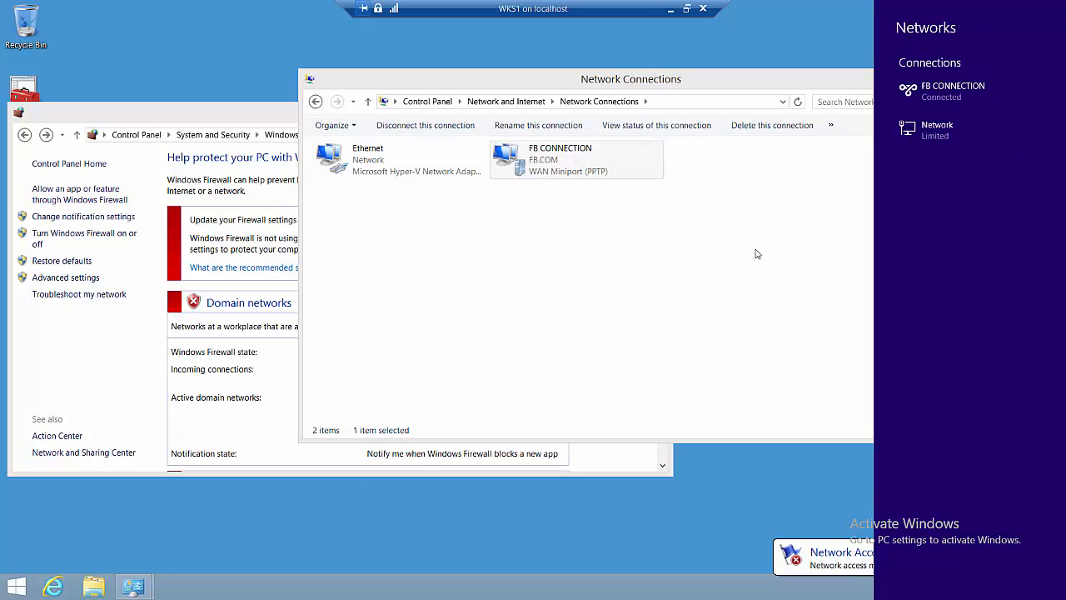
{"action": "left_click", "coordinate": [934, 102]}
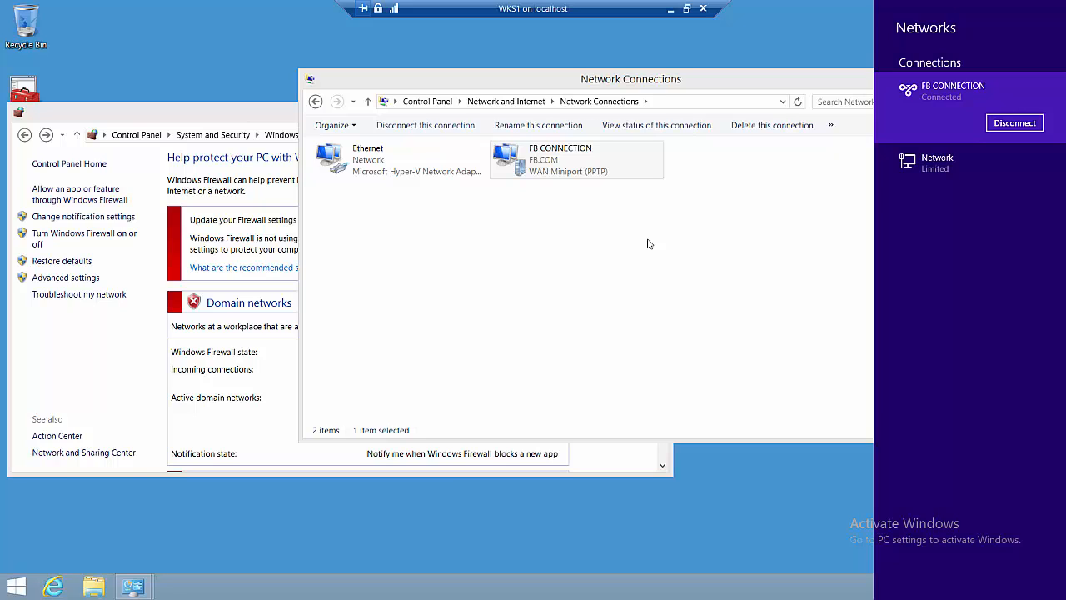
{"action": "left_click", "coordinate": [1014, 123]}
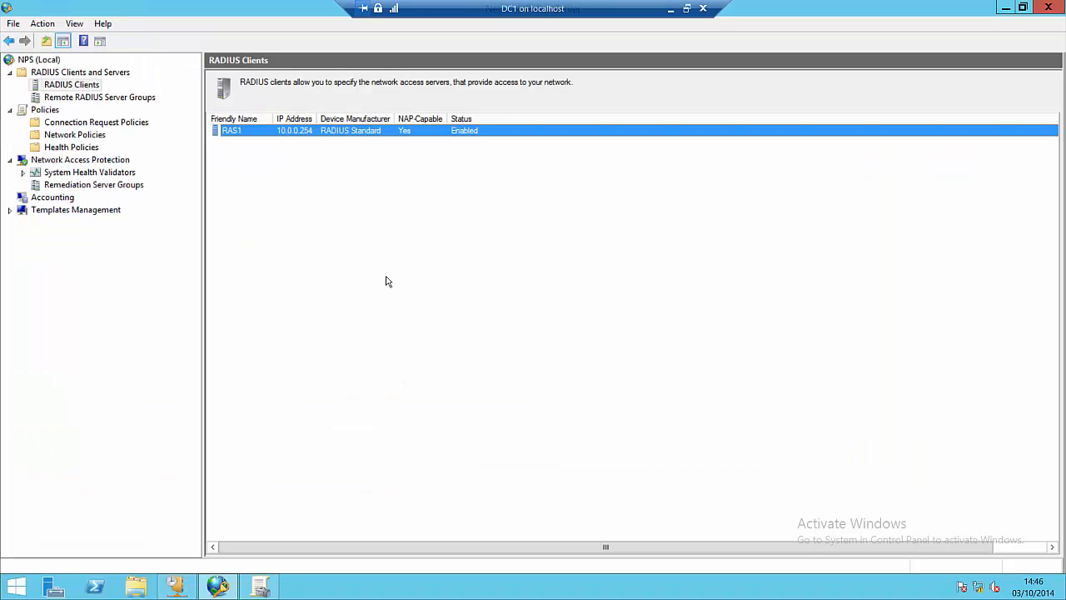
Step: Switch the VPN NOT HEALTHY network policy from granting to Deny access, review its health conditions, and apply
{"action": "left_click", "coordinate": [97, 137]}
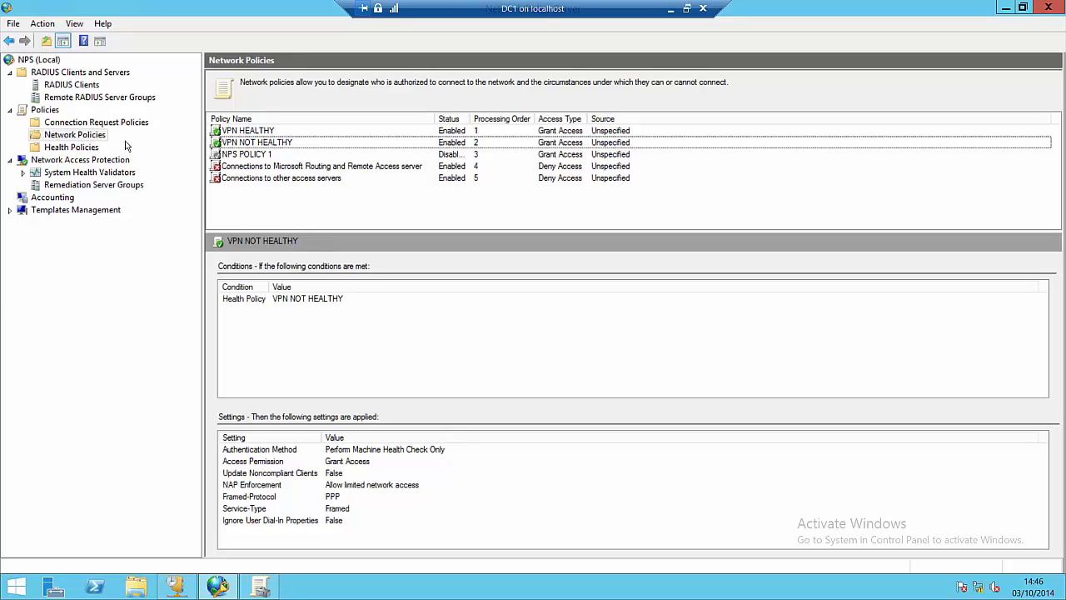
{"action": "right_click", "coordinate": [259, 147]}
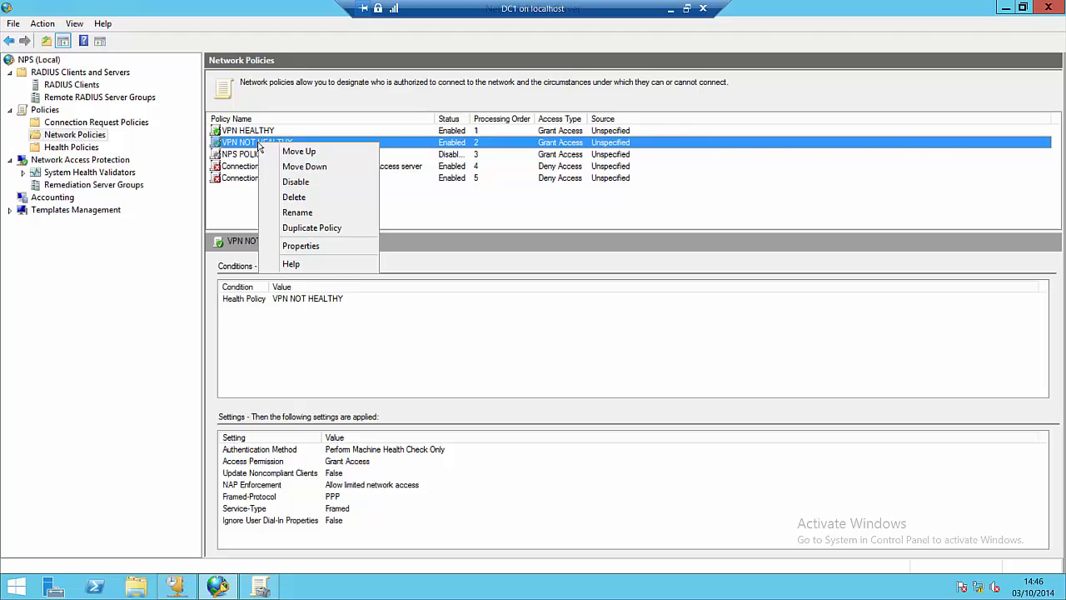
{"action": "left_click", "coordinate": [301, 246]}
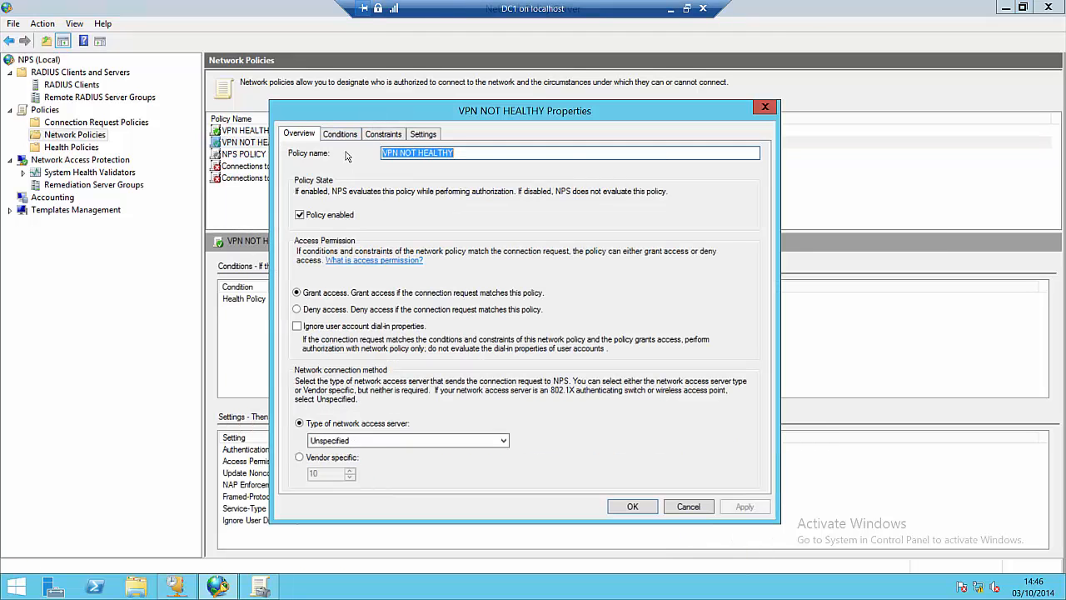
{"action": "left_click", "coordinate": [341, 134]}
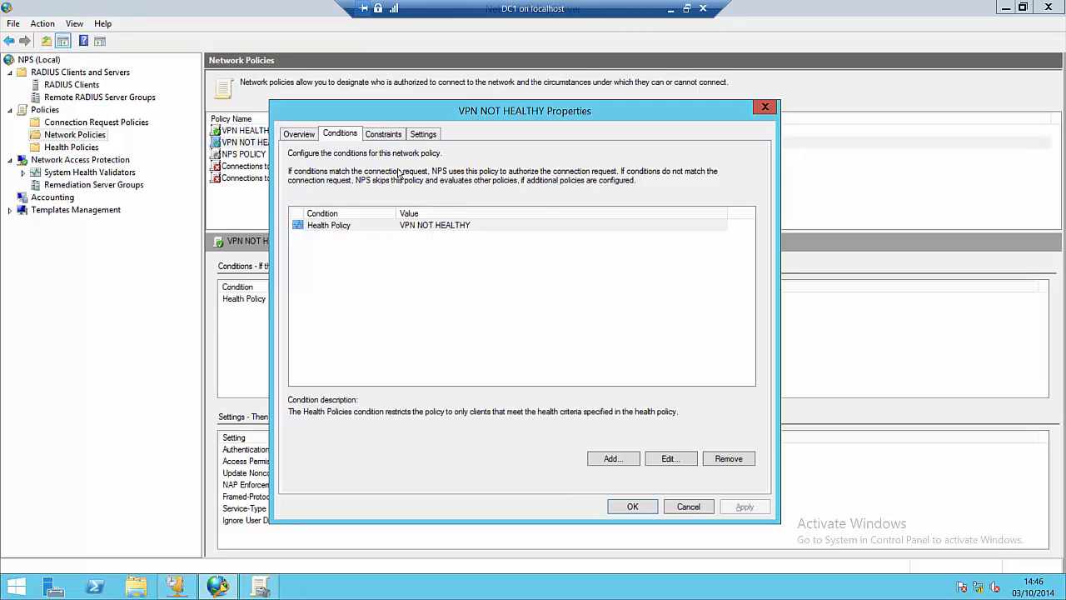
{"action": "left_click", "coordinate": [301, 134]}
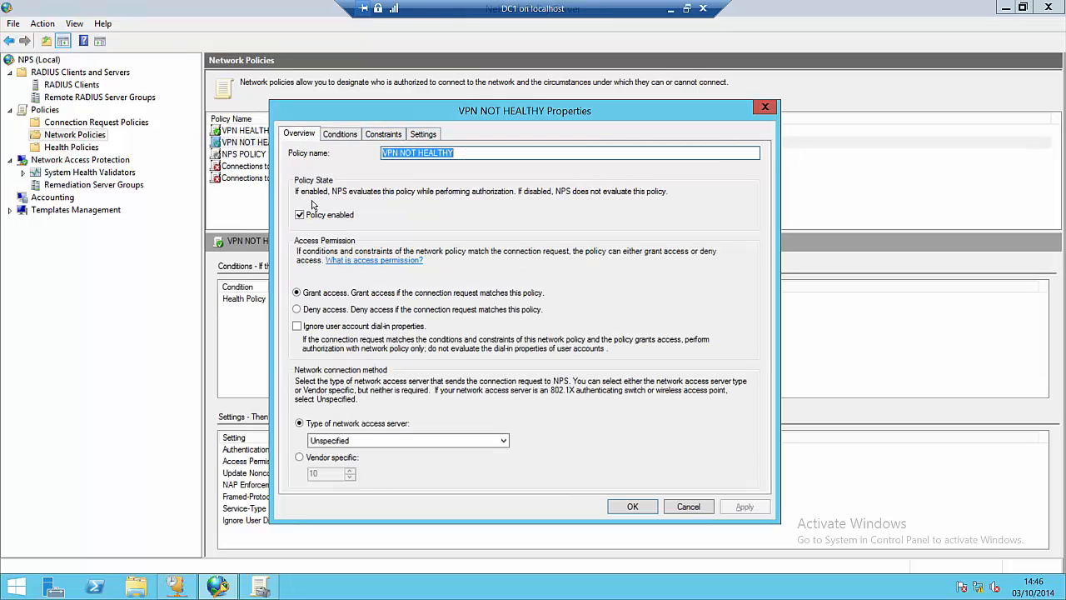
{"action": "left_click", "coordinate": [348, 309]}
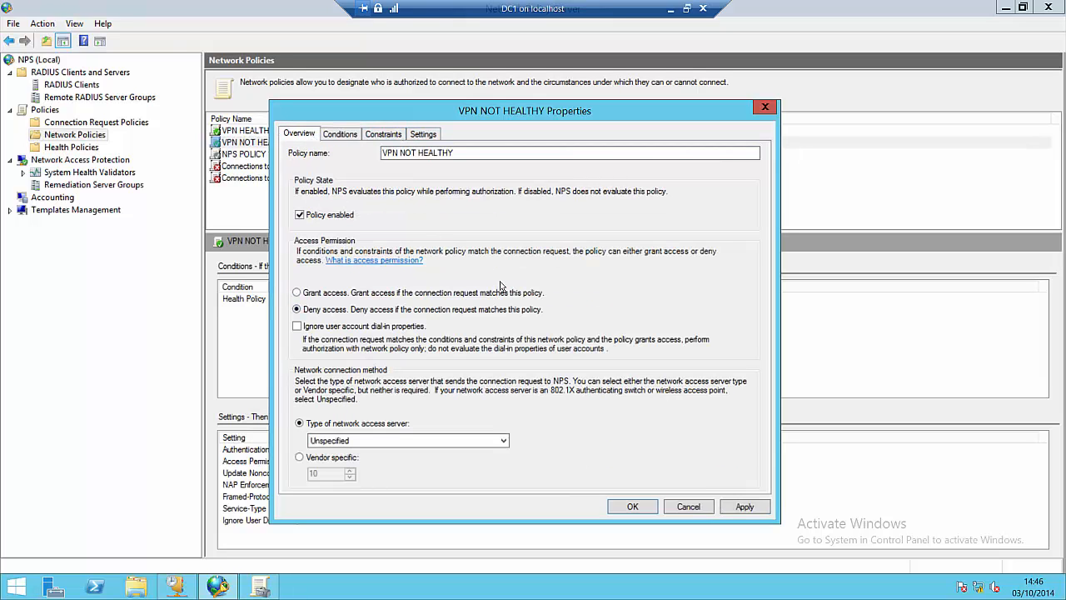
{"action": "left_click", "coordinate": [745, 507]}
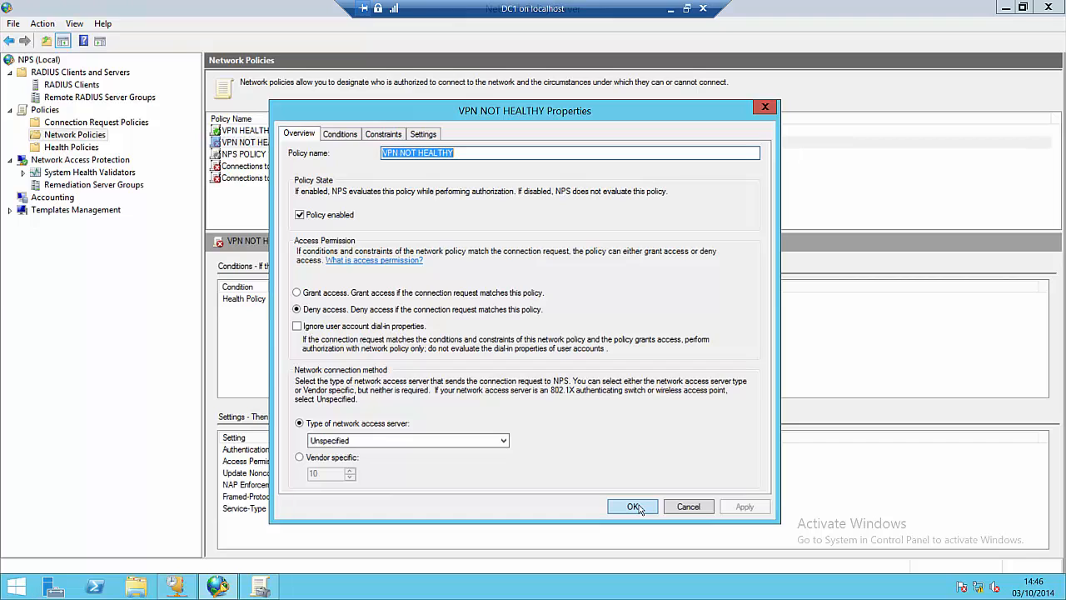
{"action": "left_click", "coordinate": [342, 137]}
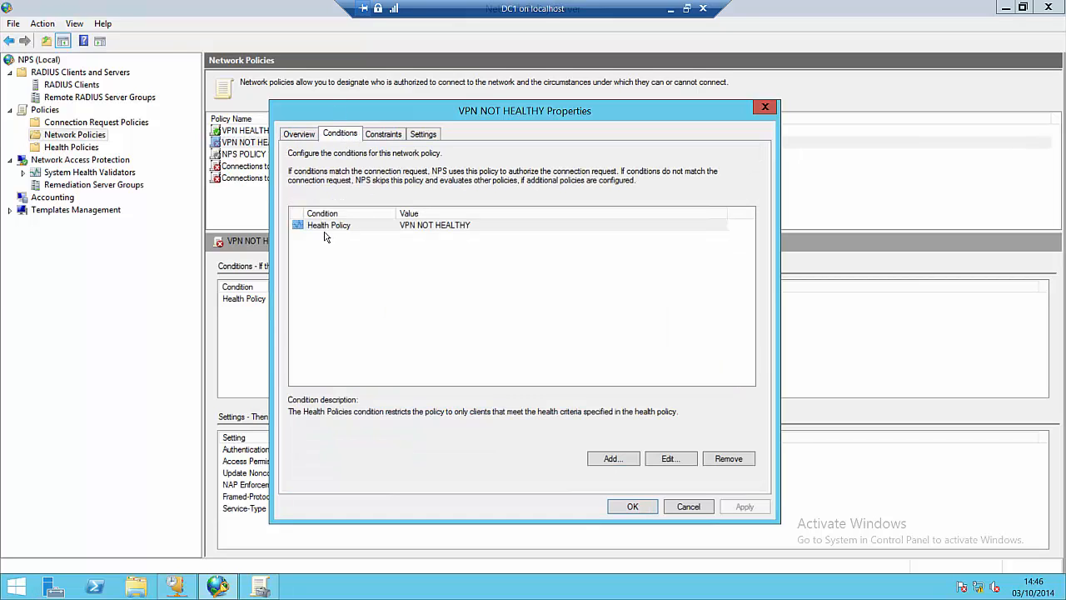
{"action": "left_click", "coordinate": [301, 136]}
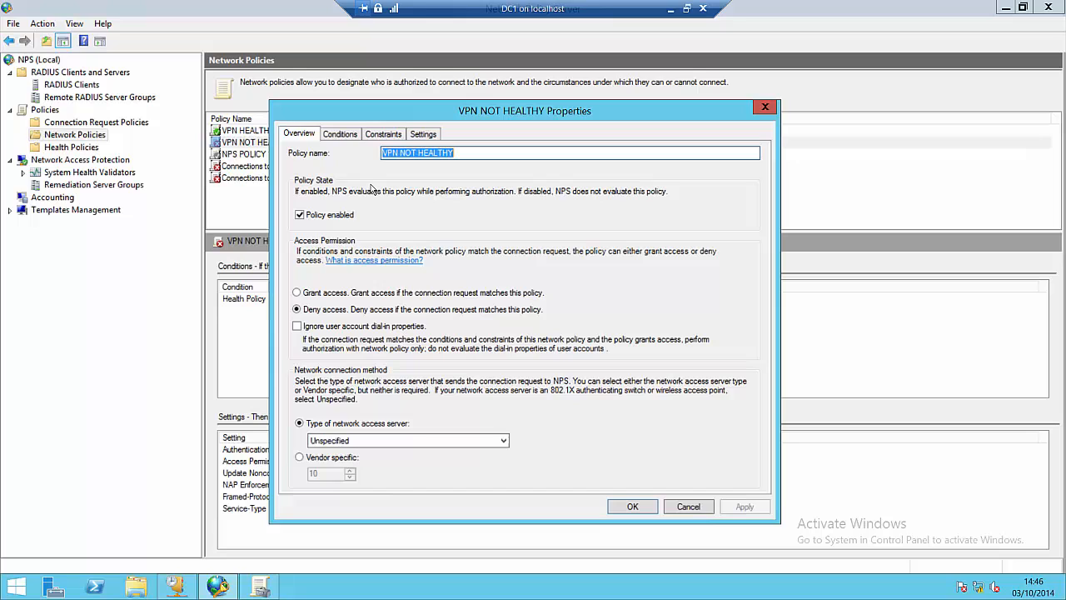
{"action": "left_click", "coordinate": [633, 506]}
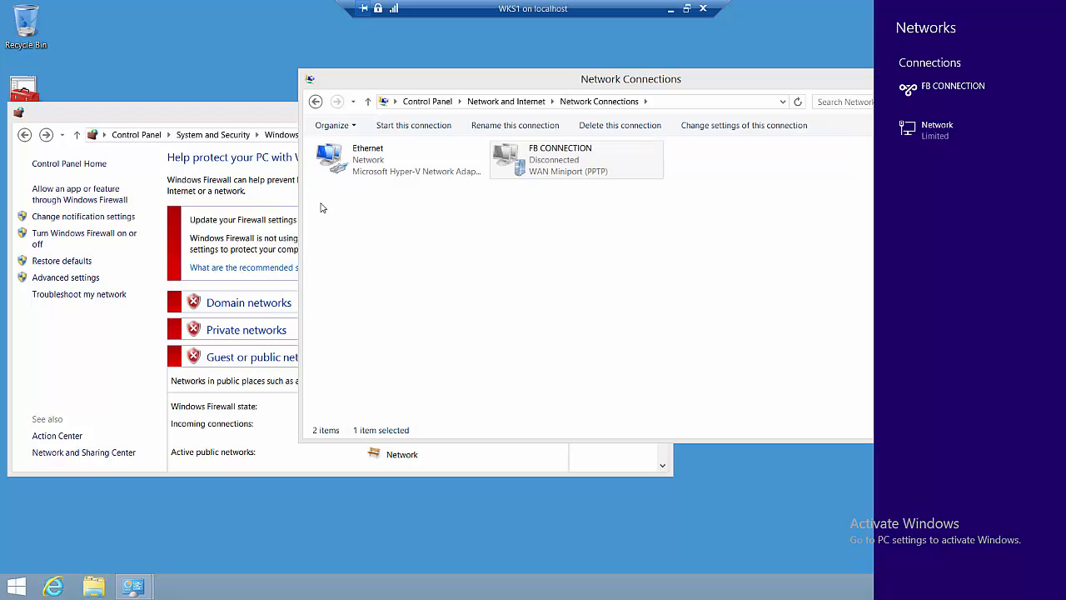
Step: Try connecting FB CONNECTION, get Error 812, then minimise the WKS1 session
{"action": "left_click", "coordinate": [937, 91]}
{"action": "left_click", "coordinate": [1018, 117]}
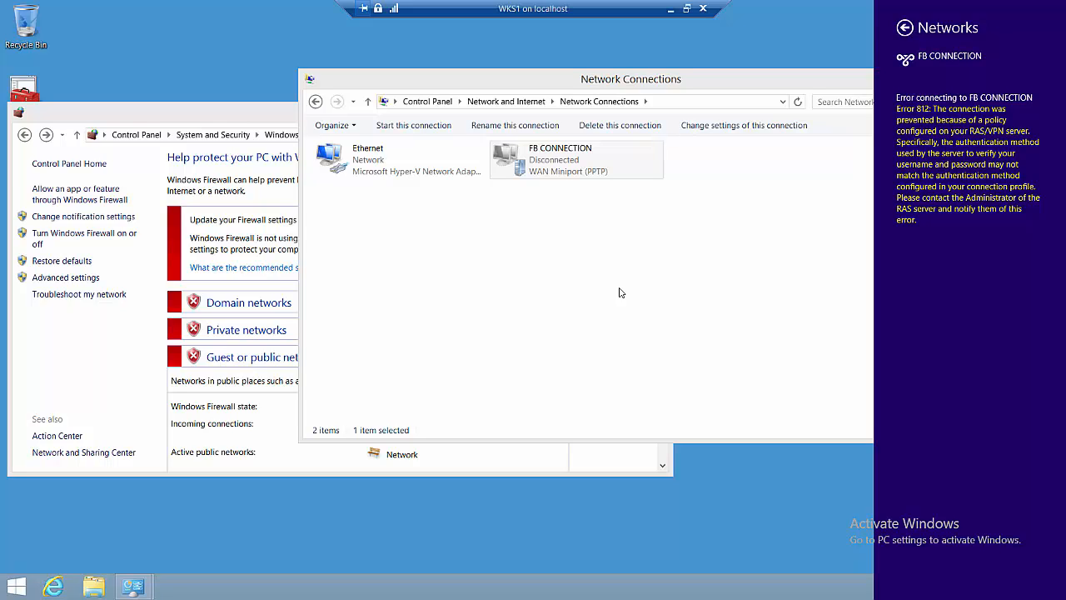
{"action": "left_click", "coordinate": [619, 293]}
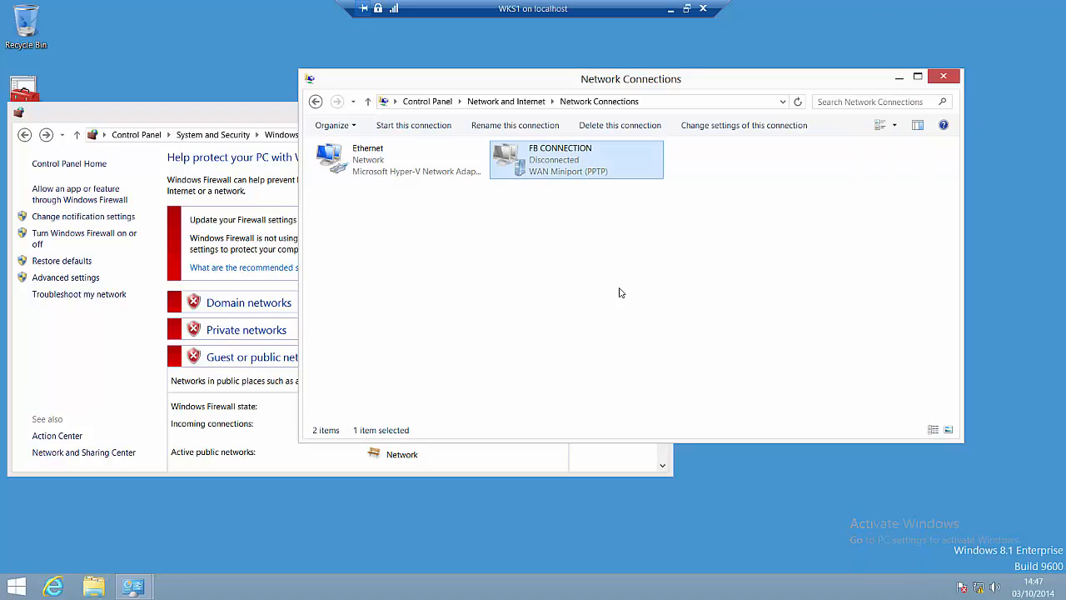
{"action": "left_click", "coordinate": [671, 10]}
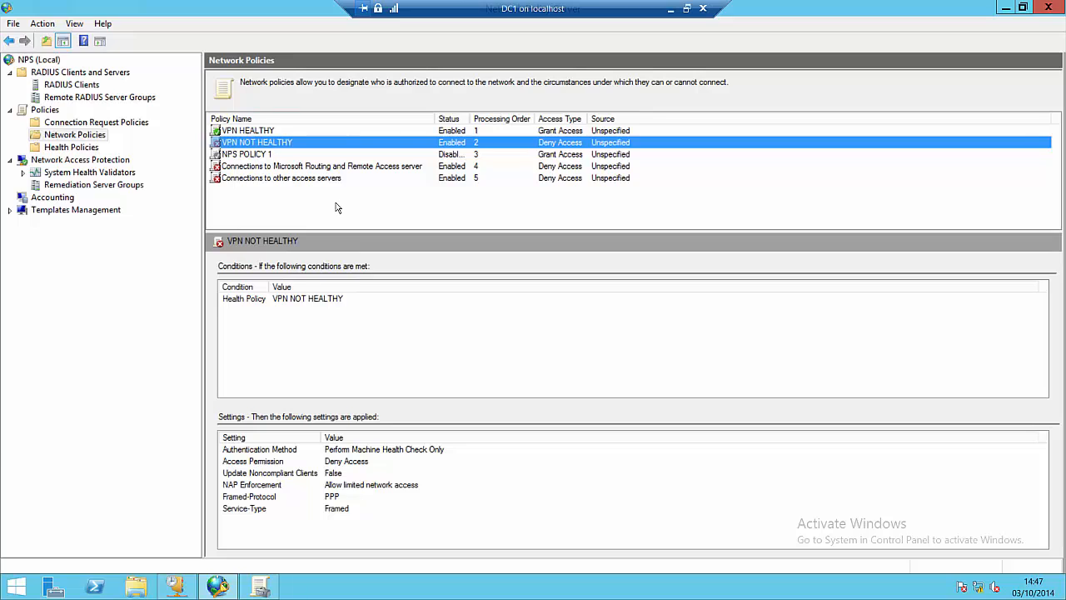
Step: Set VPN NOT HEALTHY to Grant access with NAP Enforcement auto-remediation enabled
{"action": "right_click", "coordinate": [270, 145]}
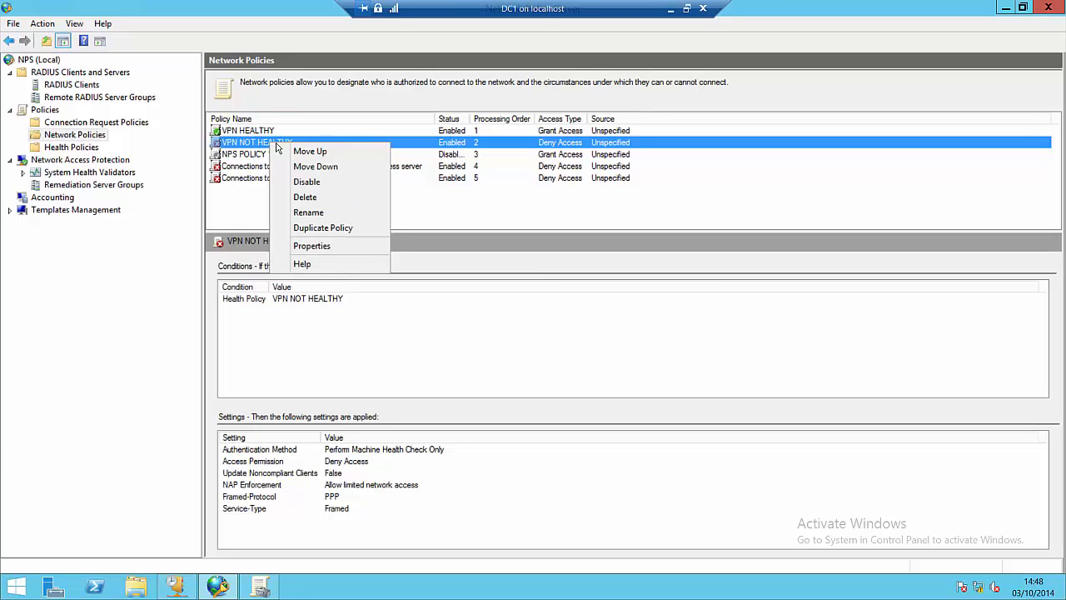
{"action": "left_click", "coordinate": [311, 246]}
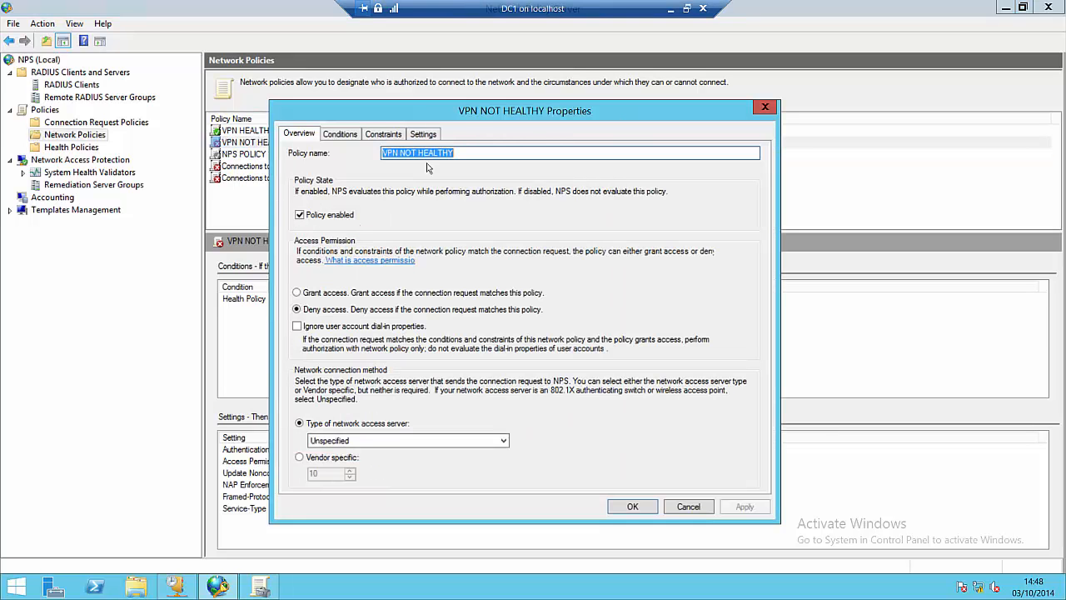
{"action": "left_click", "coordinate": [349, 293]}
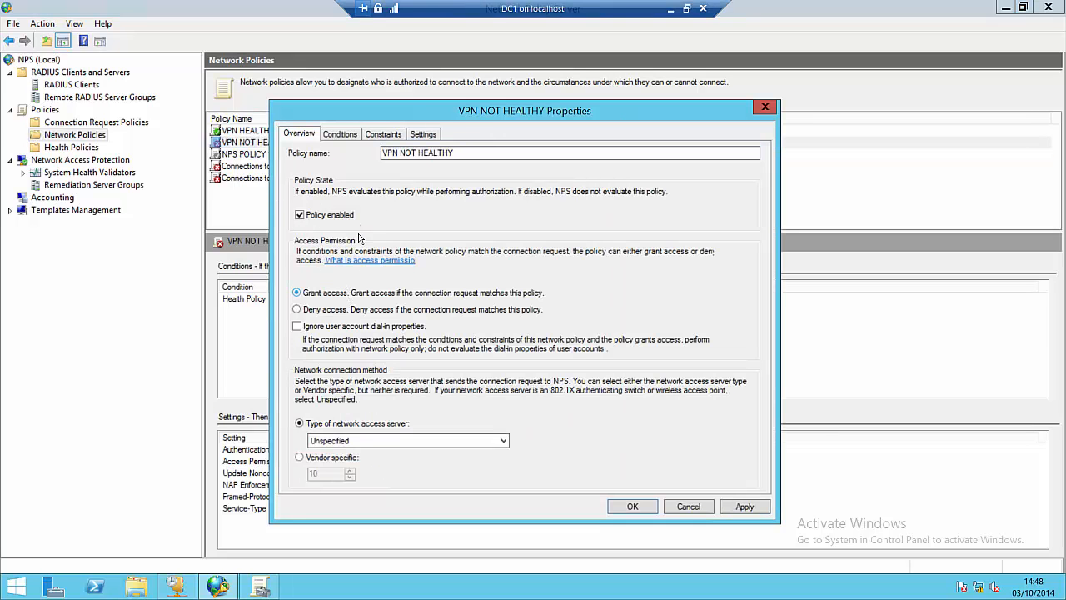
{"action": "left_click", "coordinate": [420, 134]}
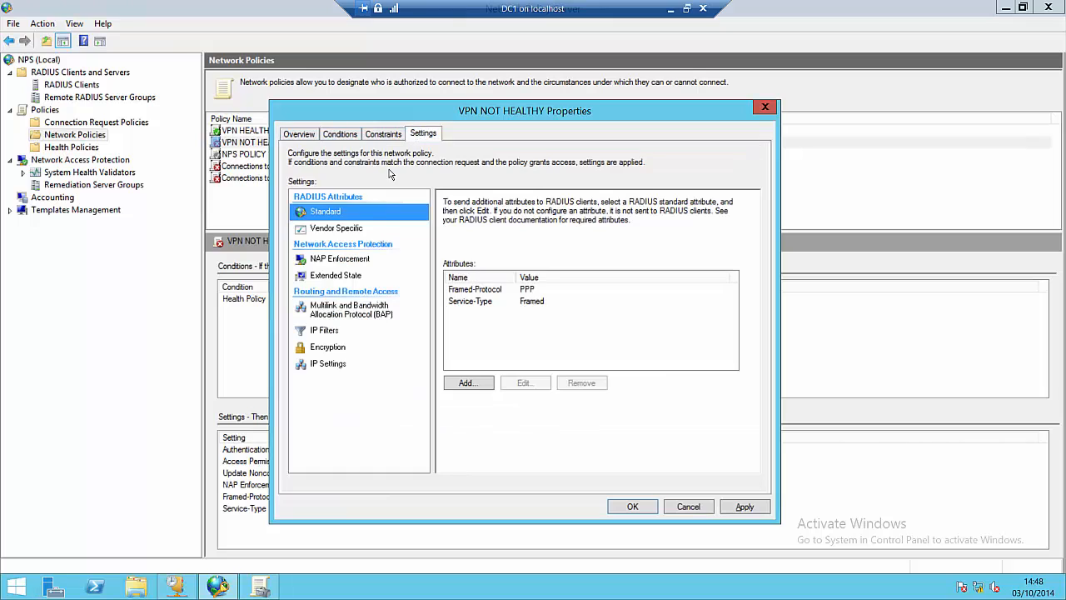
{"action": "left_click", "coordinate": [336, 260]}
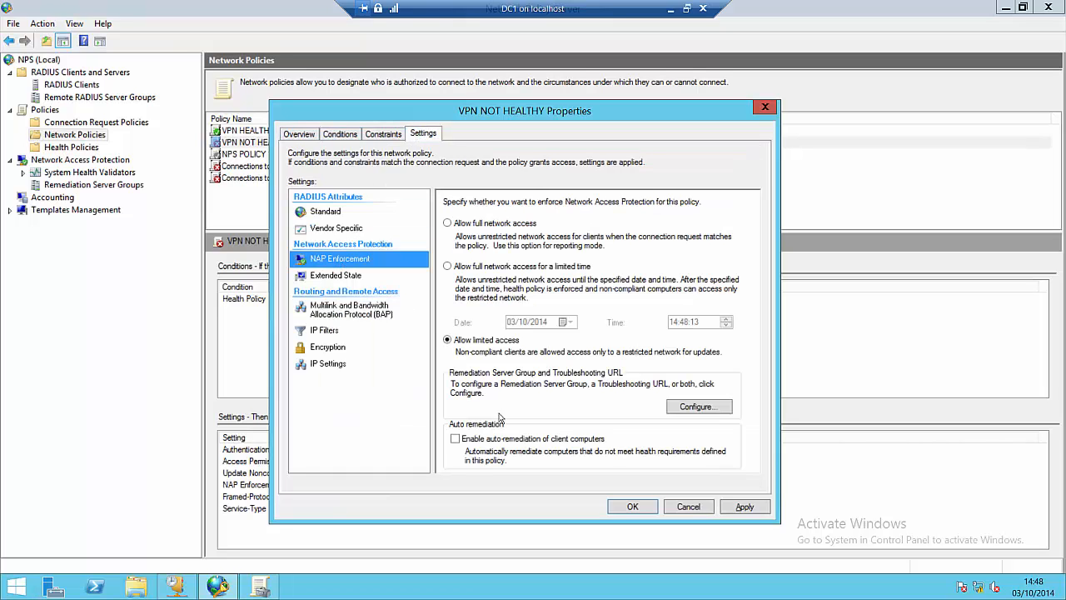
{"action": "left_click", "coordinate": [457, 440]}
{"action": "left_click", "coordinate": [745, 506]}
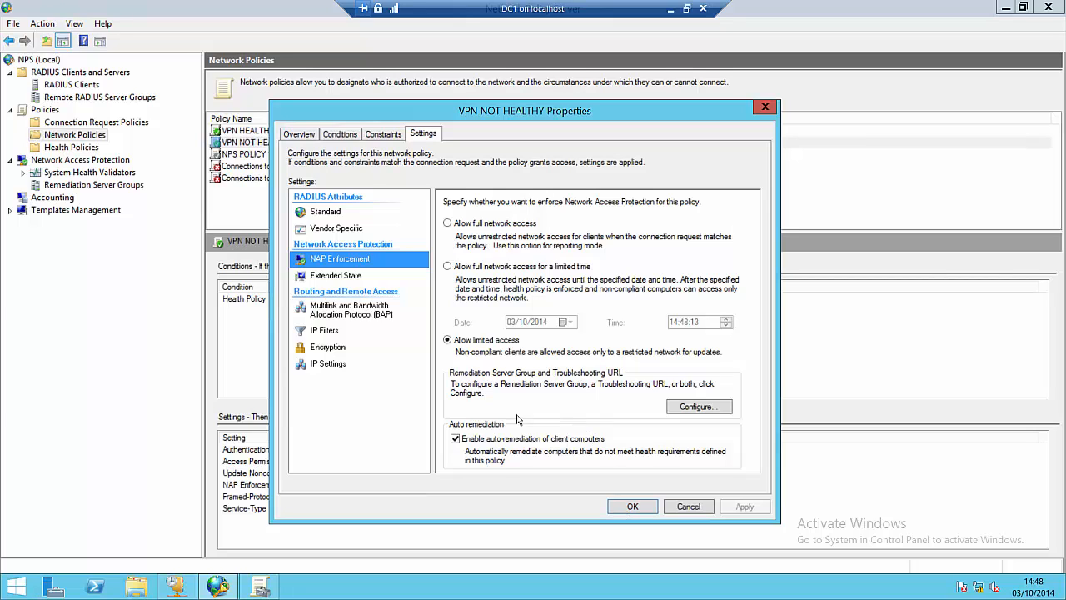
{"action": "left_click", "coordinate": [621, 507]}
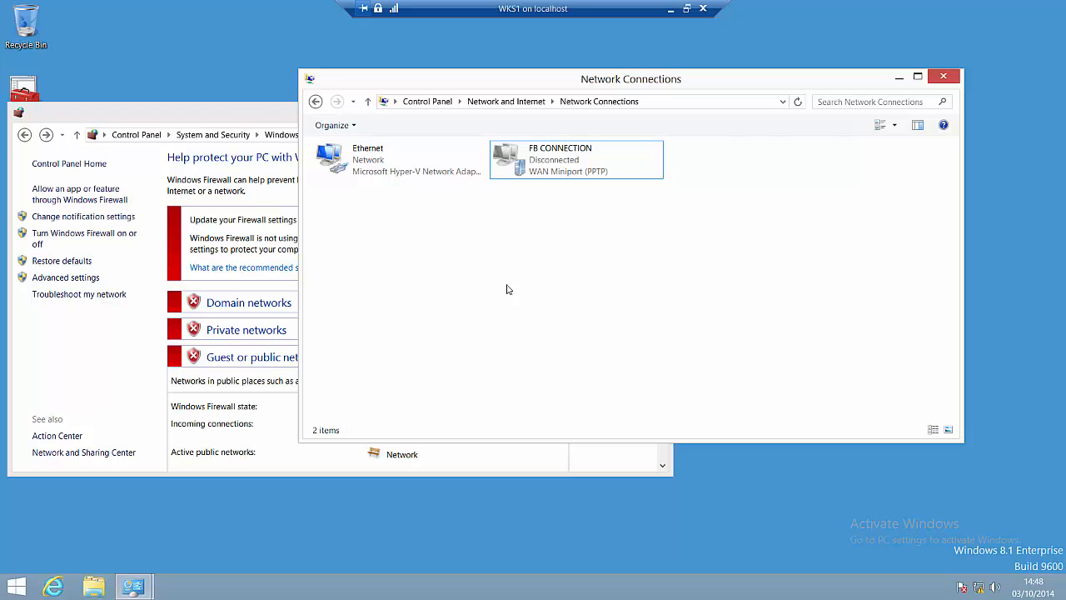
Step: Connect FB CONNECTION to FB.COM successfully and bring the Windows Firewall page forward
{"action": "left_click", "coordinate": [530, 158]}
{"action": "right_click", "coordinate": [532, 158]}
{"action": "left_click", "coordinate": [549, 165]}
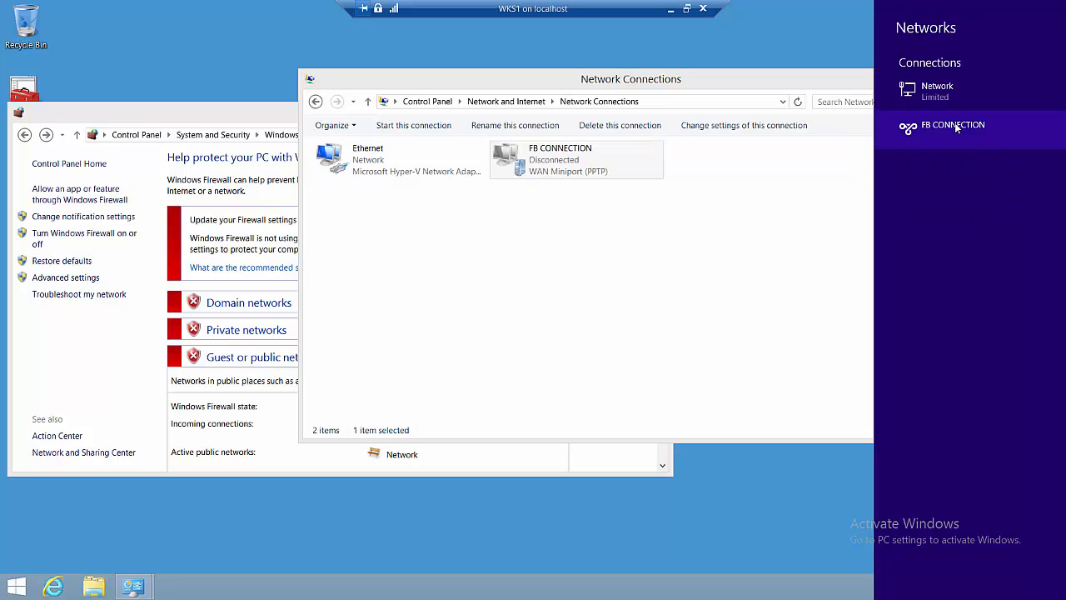
{"action": "left_click", "coordinate": [908, 126]}
{"action": "key", "text": "Return"}
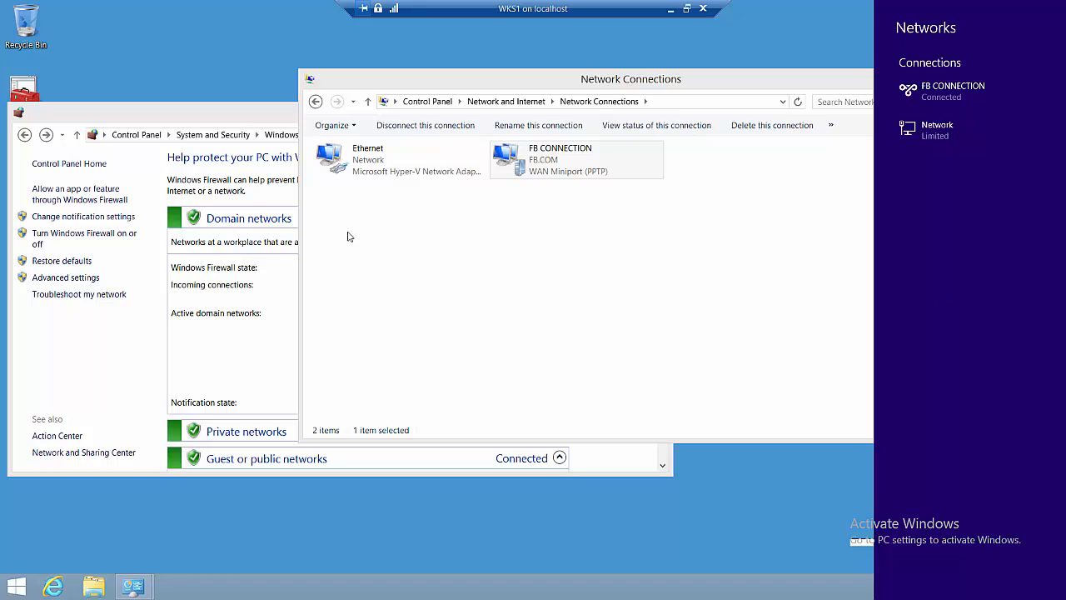
{"action": "left_click", "coordinate": [232, 117]}
{"action": "left_click", "coordinate": [232, 116]}
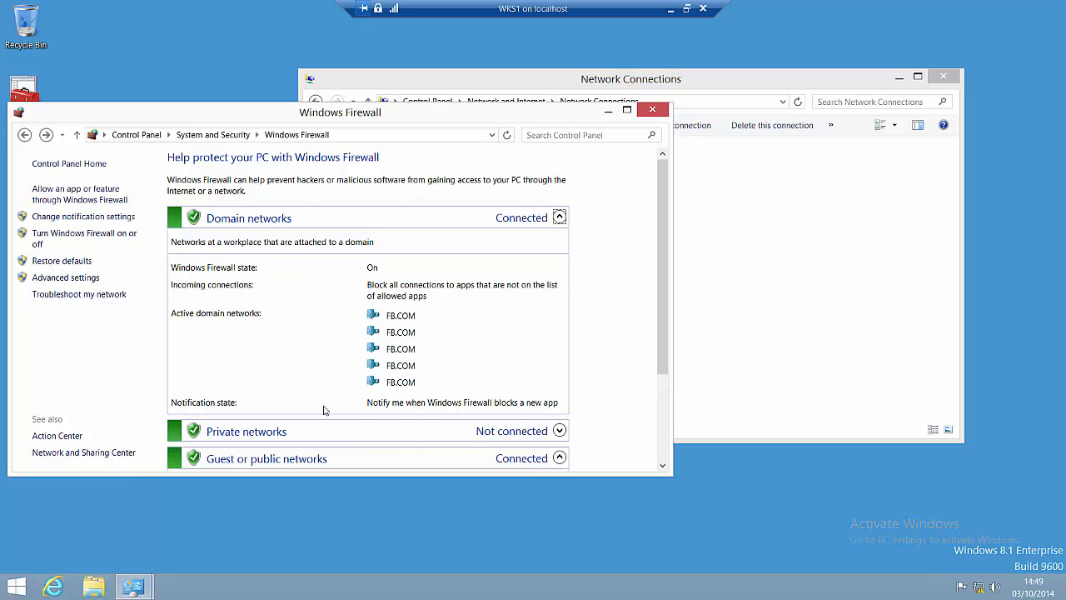
Step: Turn off Windows Firewall for domain, private and public networks and save
{"action": "left_click", "coordinate": [92, 238]}
{"action": "left_click", "coordinate": [175, 267]}
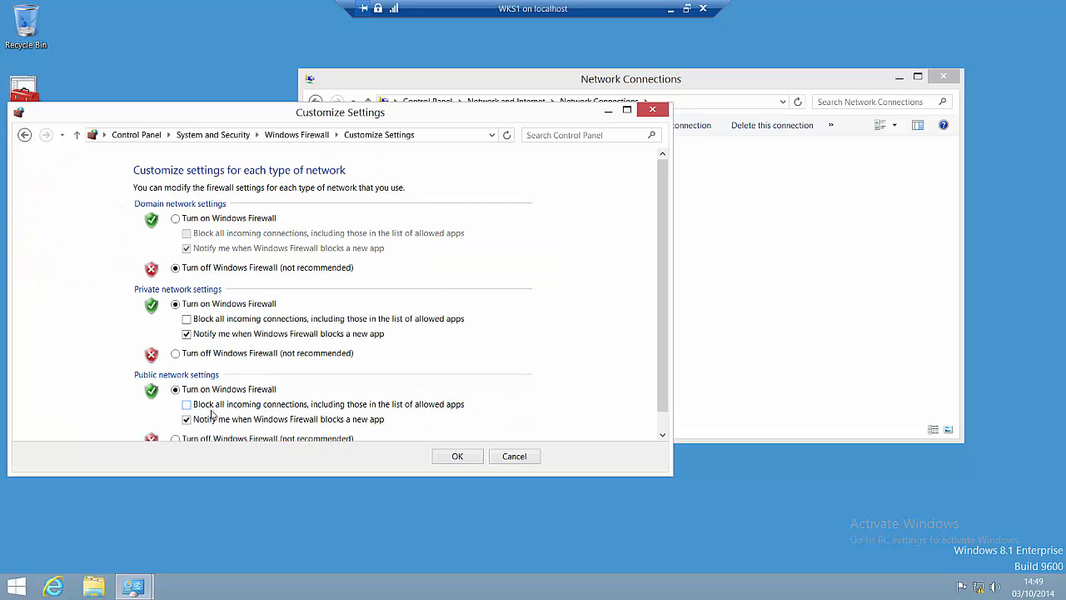
{"action": "left_click", "coordinate": [207, 354]}
{"action": "left_click_drag", "start_coordinate": [662, 351], "coordinate": [660, 369]}
{"action": "left_click", "coordinate": [175, 418]}
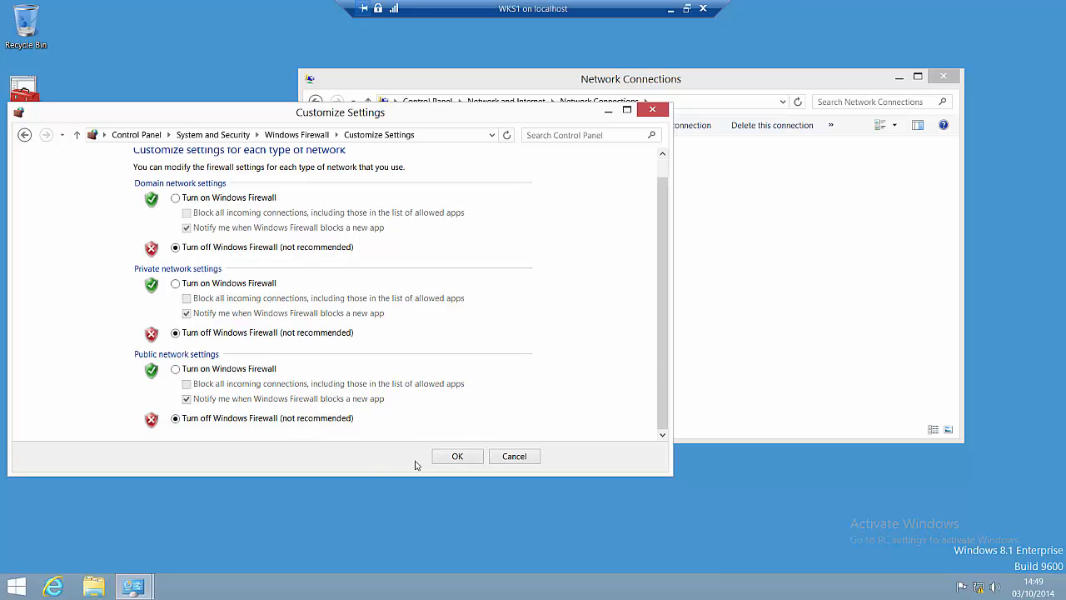
{"action": "left_click", "coordinate": [457, 456]}
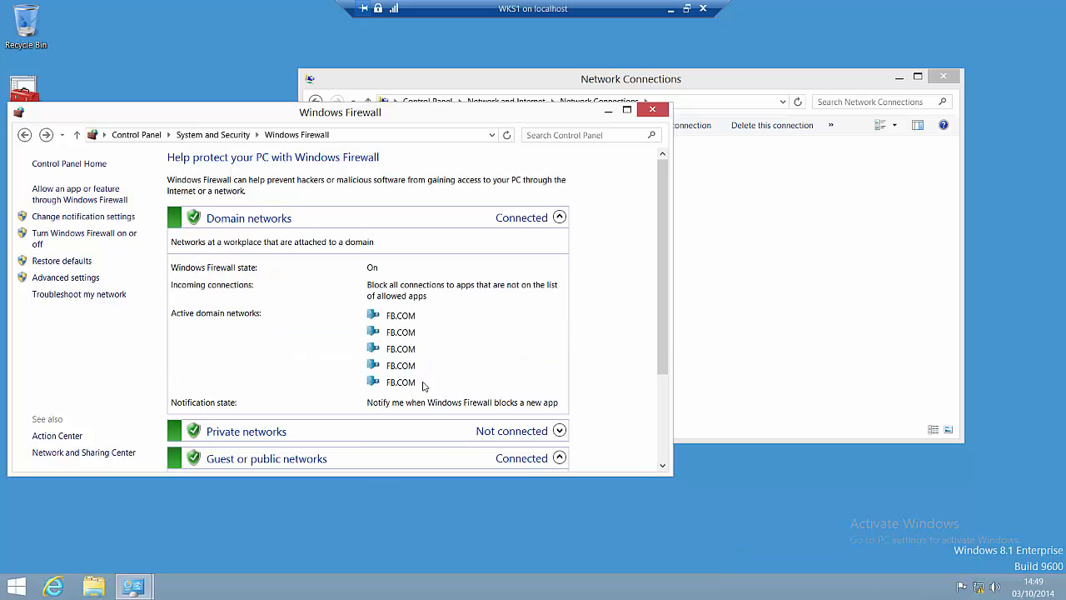
{"action": "left_click_drag", "start_coordinate": [671, 86], "coordinate": [763, 85]}
{"action": "left_click_drag", "start_coordinate": [349, 116], "coordinate": [388, 128]}
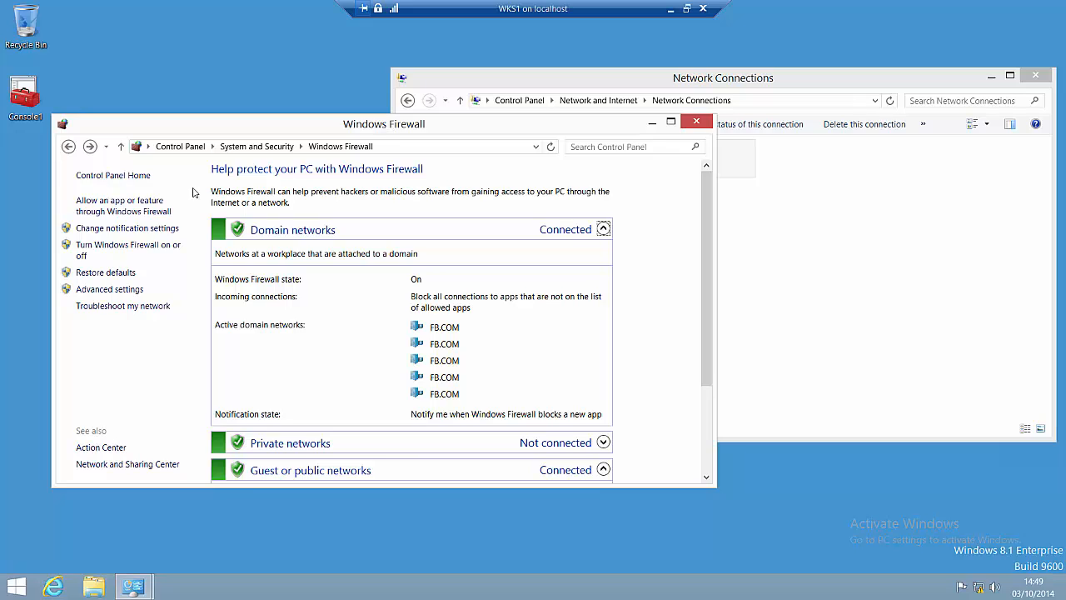
Step: Turn the firewall off again for all three network types after it reverts to On
{"action": "left_click", "coordinate": [118, 255]}
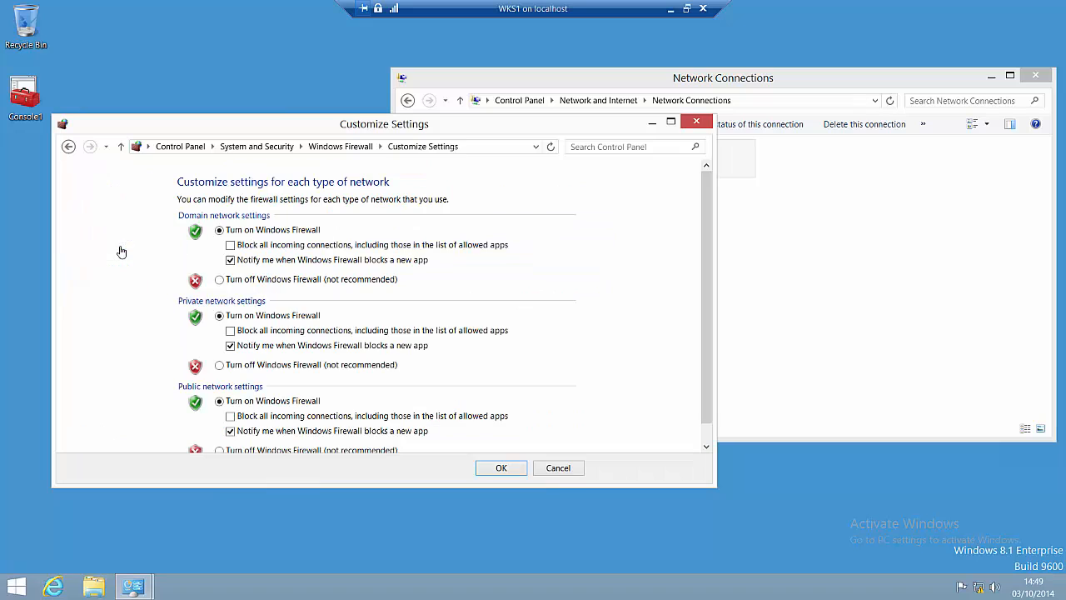
{"action": "left_click", "coordinate": [222, 282]}
{"action": "left_click", "coordinate": [259, 365]}
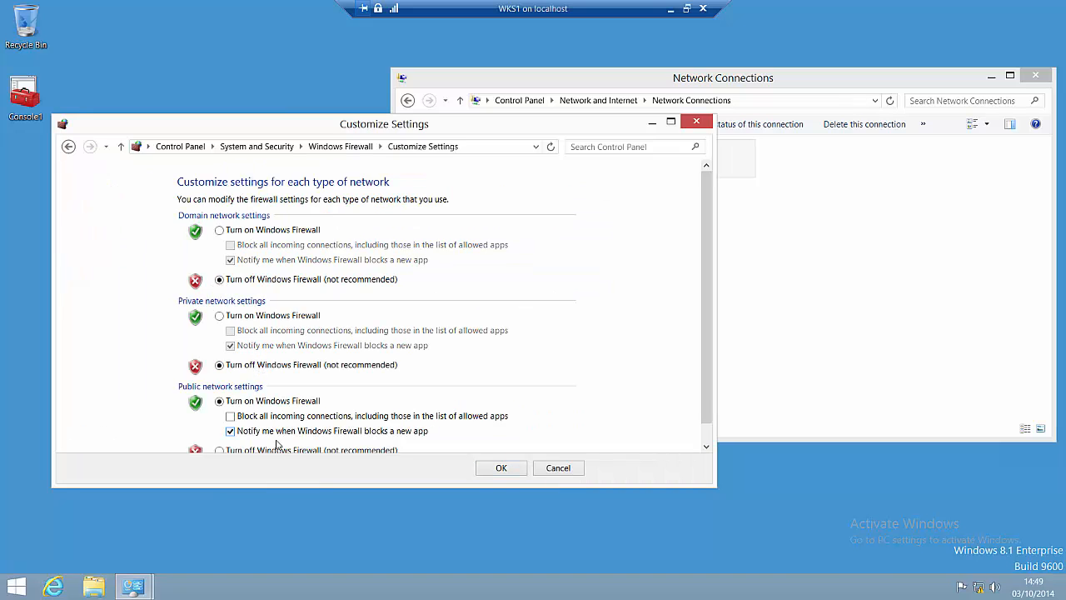
{"action": "left_click", "coordinate": [279, 449]}
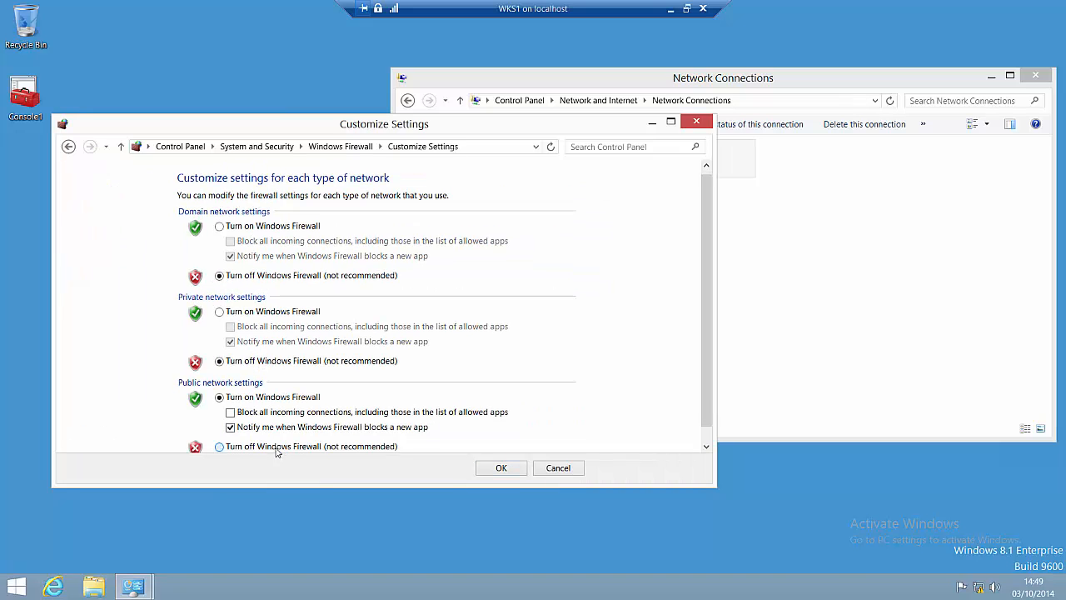
{"action": "left_click", "coordinate": [501, 469]}
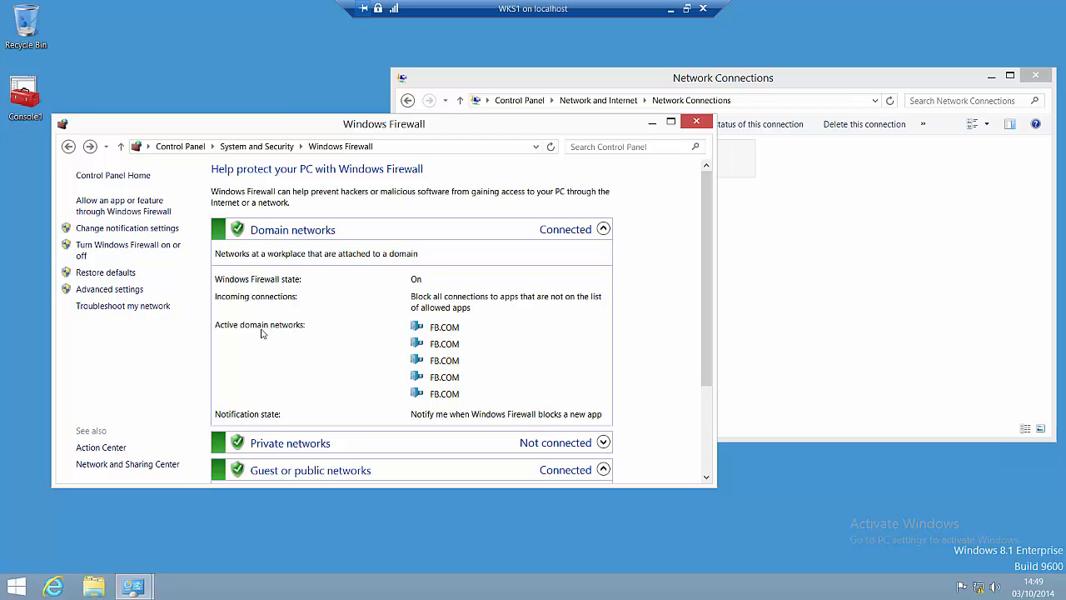
Step: Disconnect the FB CONNECTION VPN from the Networks charm
{"action": "left_click", "coordinate": [835, 308]}
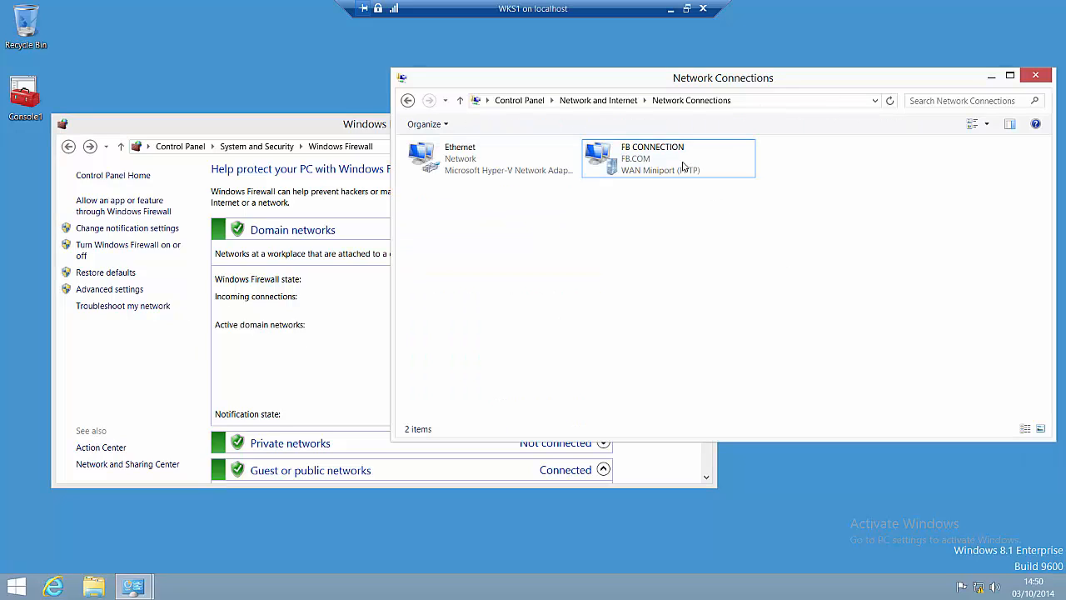
{"action": "left_click", "coordinate": [681, 164]}
{"action": "right_click", "coordinate": [680, 164]}
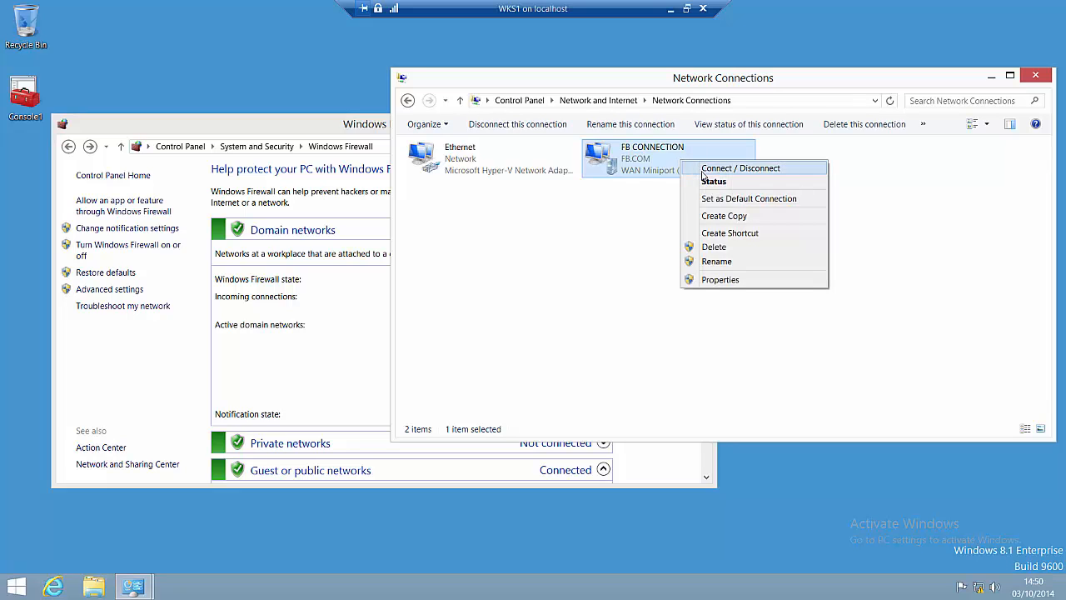
{"action": "left_click", "coordinate": [817, 170]}
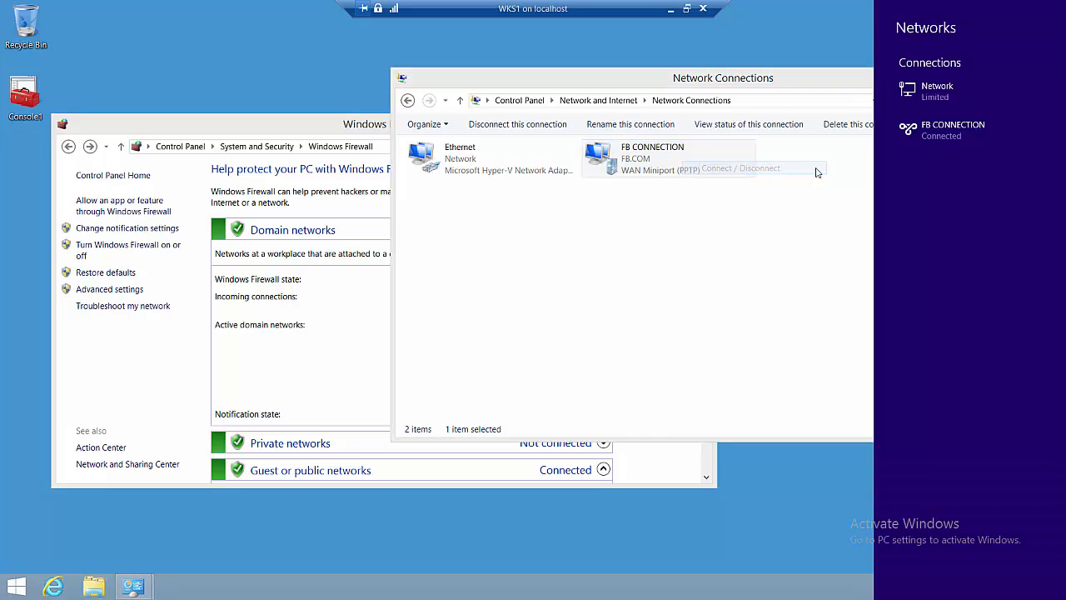
{"action": "left_click", "coordinate": [926, 135]}
{"action": "left_click", "coordinate": [1016, 162]}
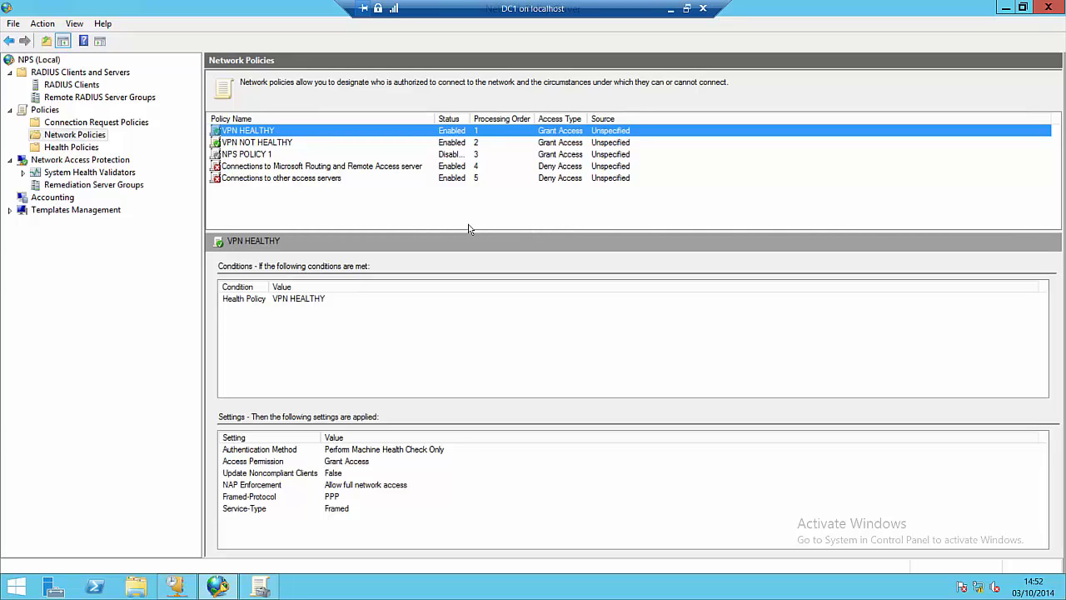
Step: Change the VPN NOT HEALTHY policy to Deny access and save it
{"action": "right_click", "coordinate": [283, 143]}
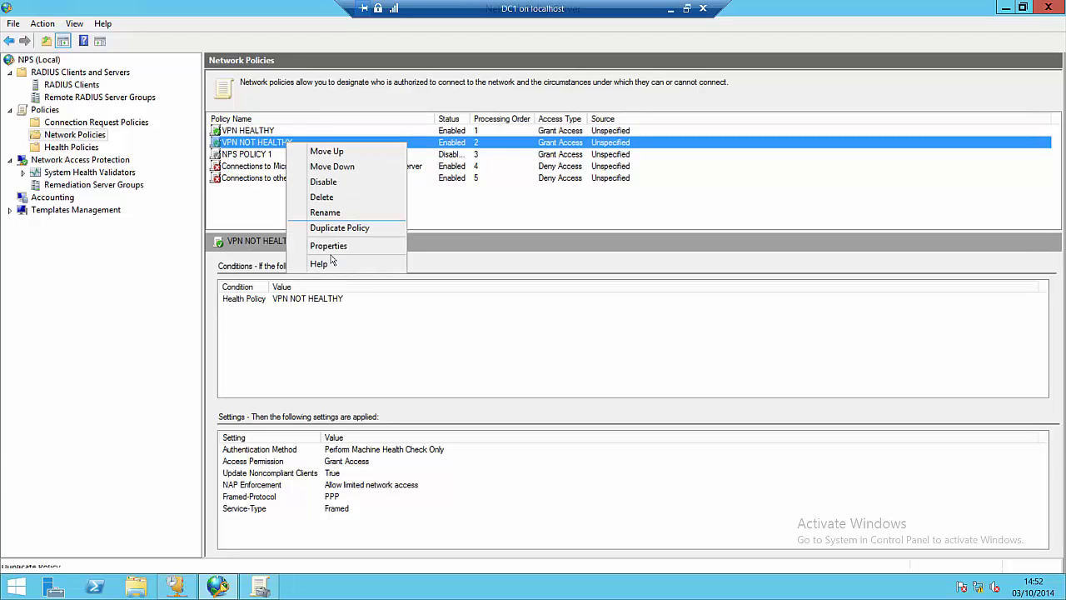
{"action": "left_click", "coordinate": [327, 246]}
{"action": "left_click", "coordinate": [420, 134]}
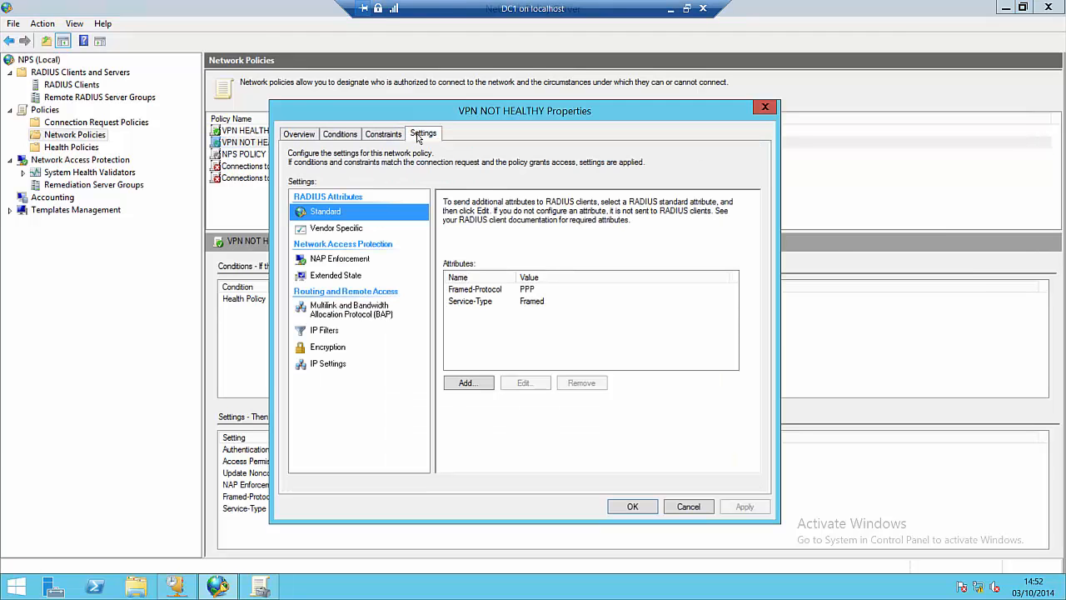
{"action": "left_click", "coordinate": [341, 260]}
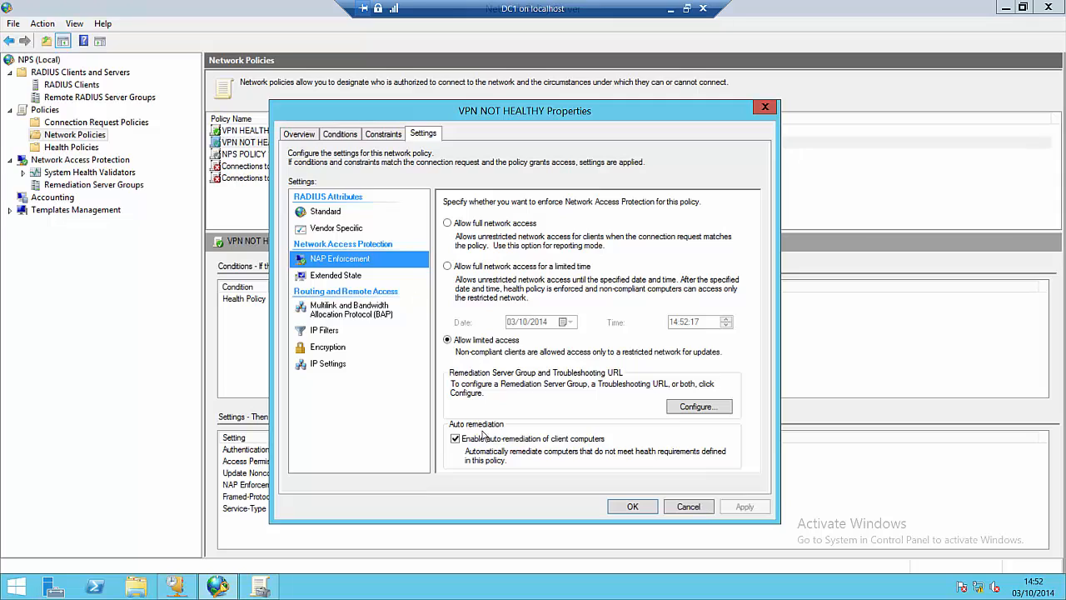
{"action": "left_click", "coordinate": [733, 508]}
{"action": "left_click", "coordinate": [341, 135]}
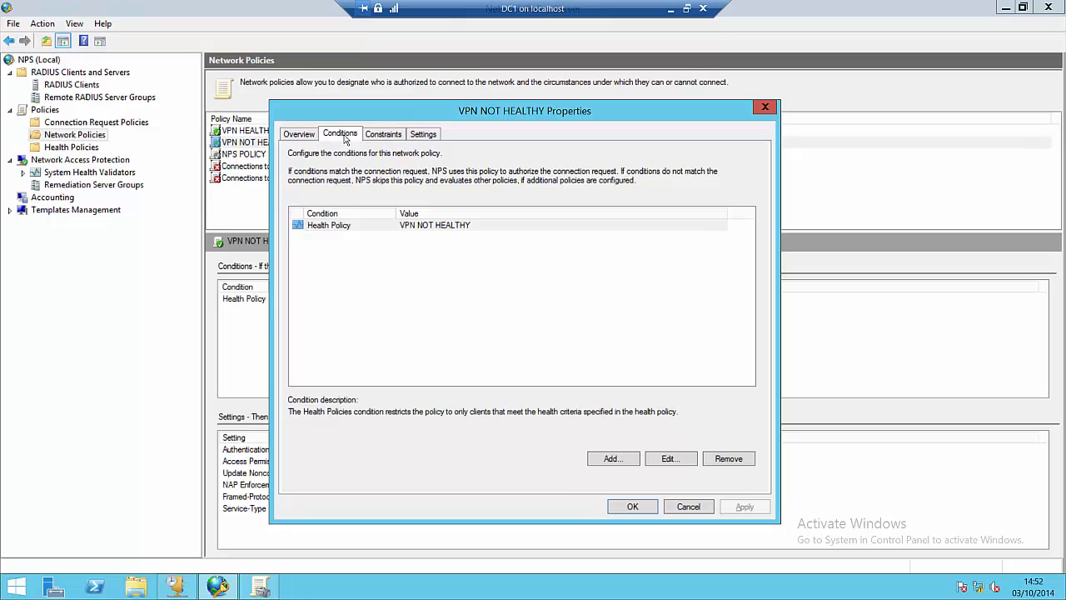
{"action": "left_click", "coordinate": [298, 135]}
{"action": "left_click", "coordinate": [326, 311]}
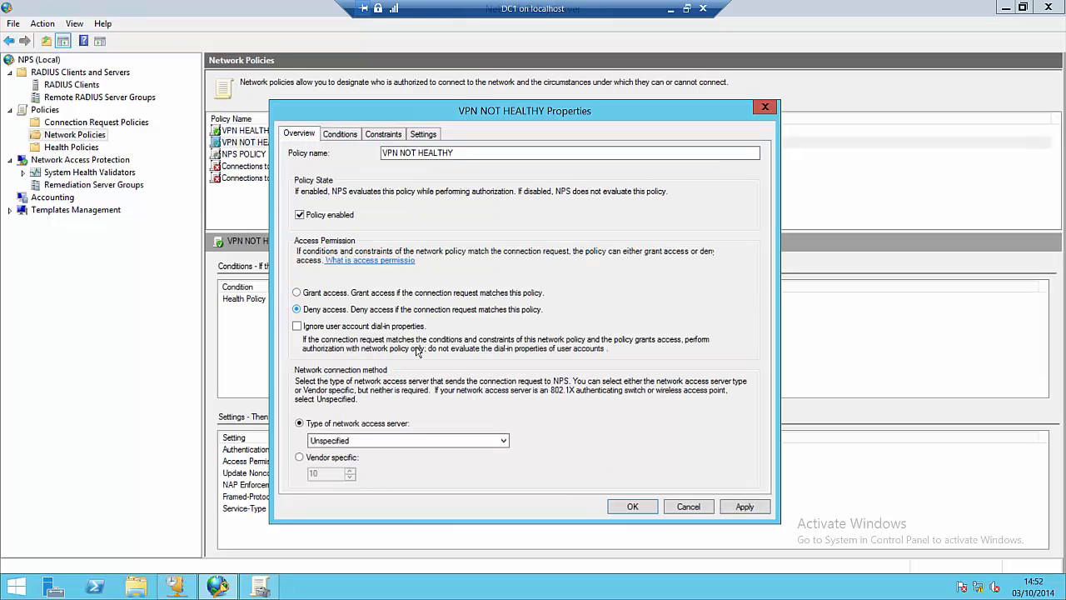
{"action": "left_click", "coordinate": [632, 505]}
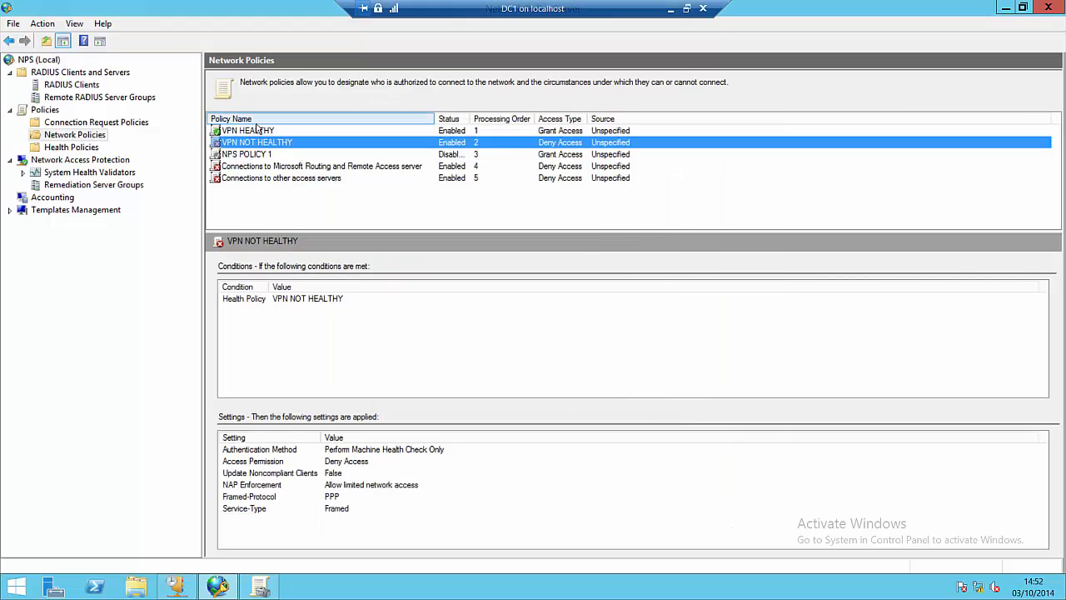
Step: Review the VPN HEALTHY policy's NAP Enforcement settings, leaving full access unchanged
{"action": "left_click", "coordinate": [252, 132]}
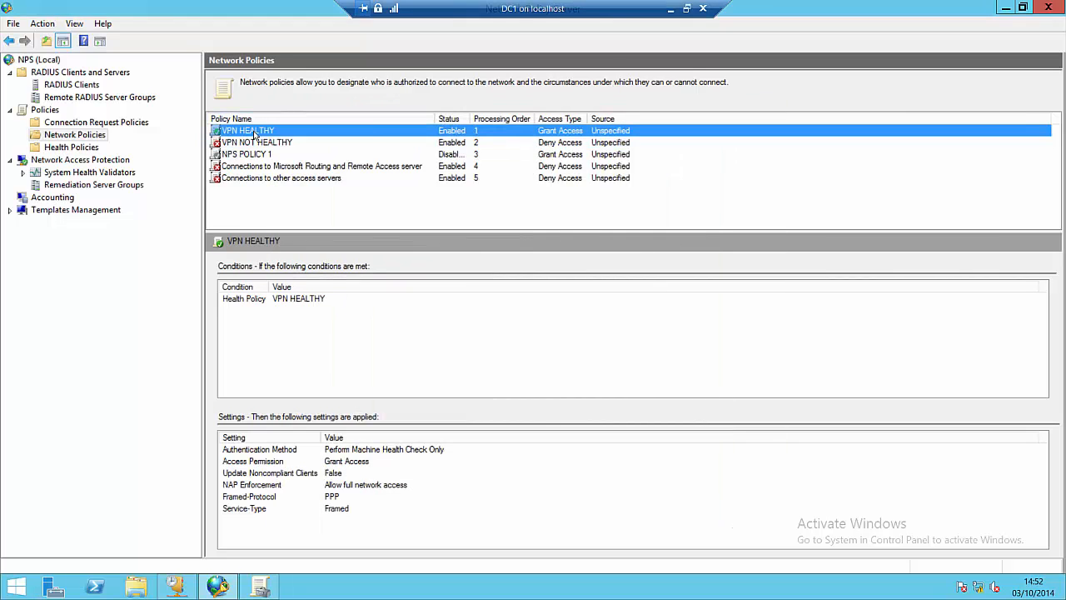
{"action": "right_click", "coordinate": [252, 131]}
{"action": "left_click", "coordinate": [295, 235]}
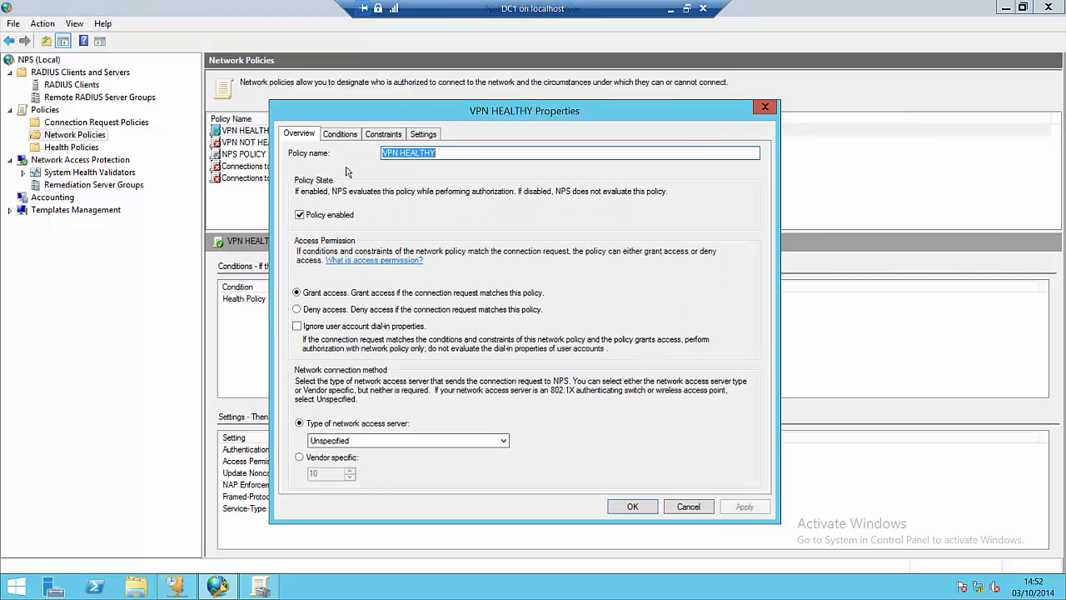
{"action": "left_click", "coordinate": [418, 134]}
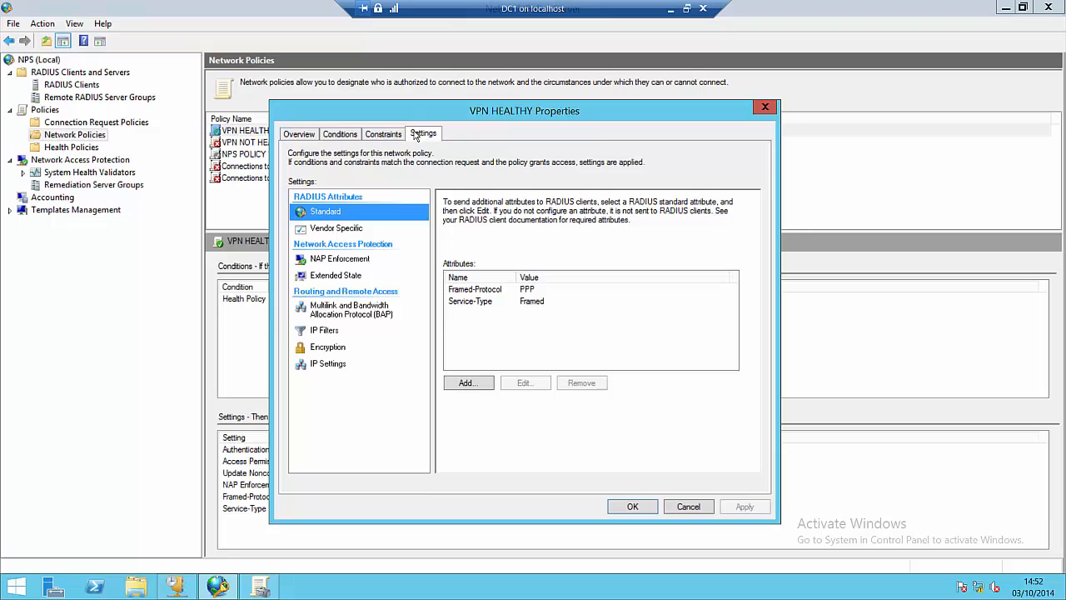
{"action": "left_click", "coordinate": [336, 262]}
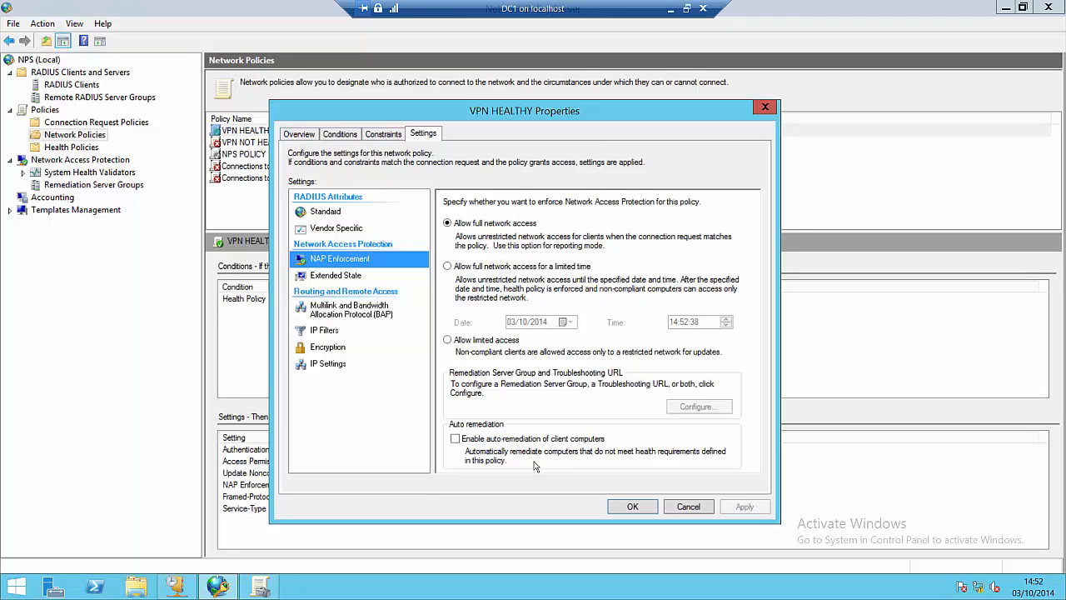
{"action": "left_click", "coordinate": [614, 507]}
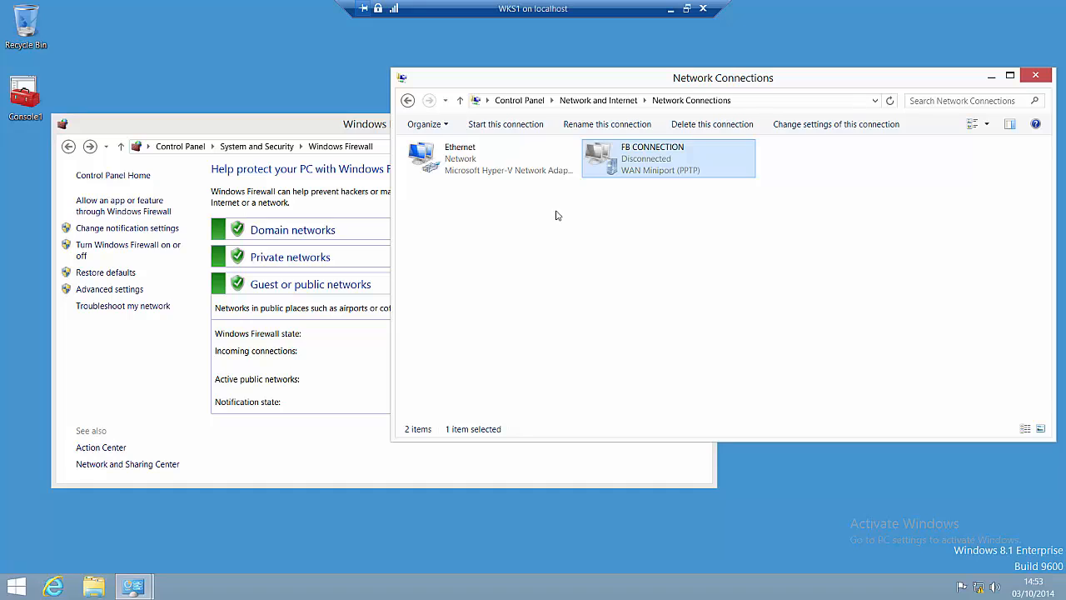
Step: Connect FB CONNECTION to FB.COM and bring the firewall status page forward
{"action": "right_click", "coordinate": [610, 166]}
{"action": "left_click", "coordinate": [629, 174]}
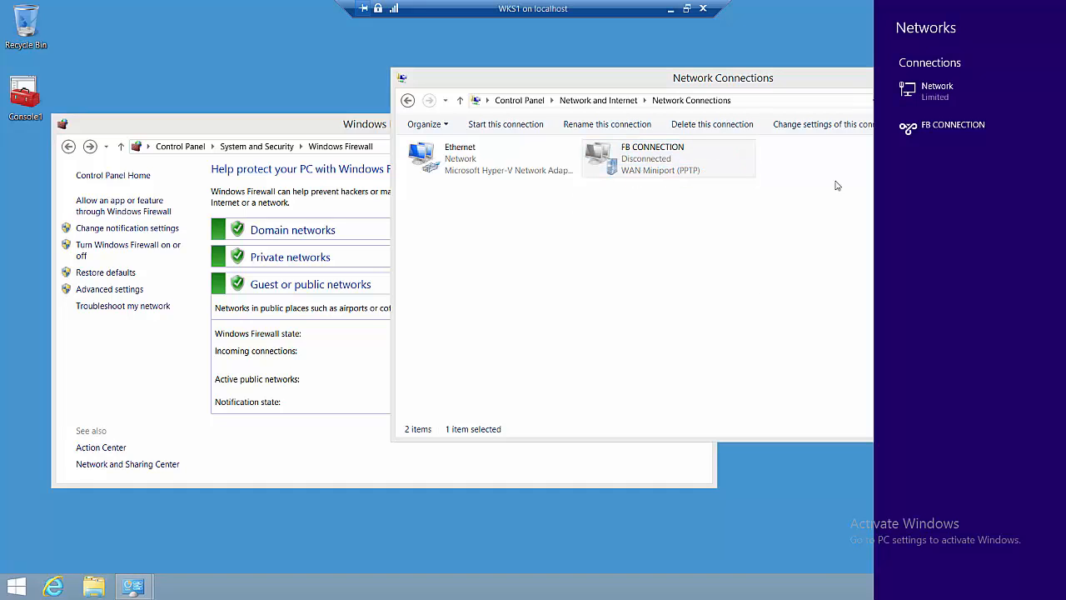
{"action": "left_click", "coordinate": [978, 129]}
{"action": "left_click", "coordinate": [1033, 156]}
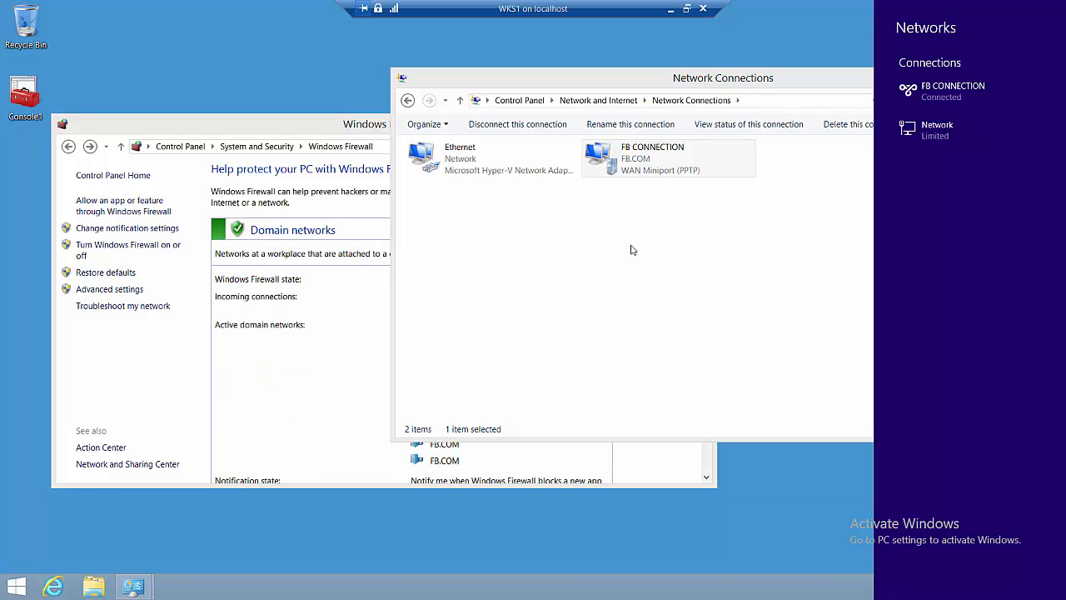
{"action": "left_click", "coordinate": [343, 127]}
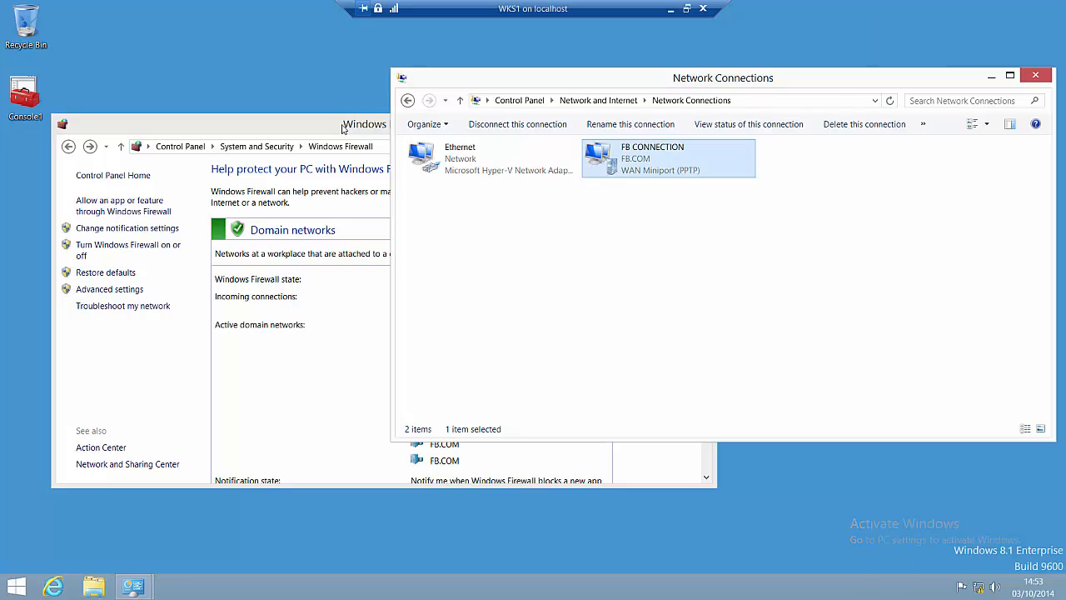
{"action": "left_click", "coordinate": [342, 128]}
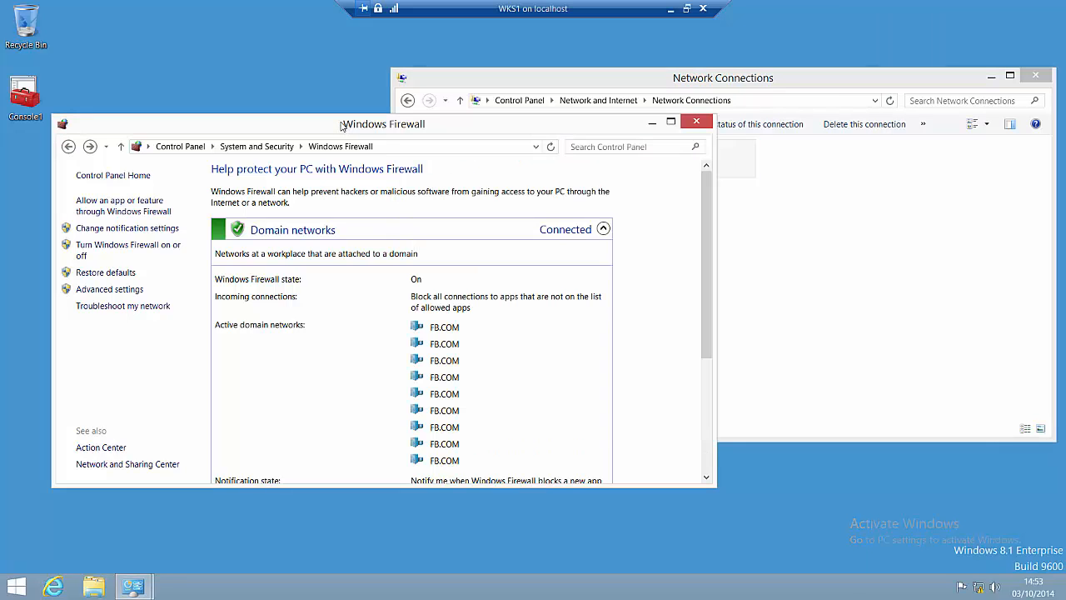
Step: Turn off Windows Firewall for domain, private and public networks
{"action": "left_click", "coordinate": [143, 248]}
{"action": "left_click", "coordinate": [231, 282]}
{"action": "left_click", "coordinate": [249, 364]}
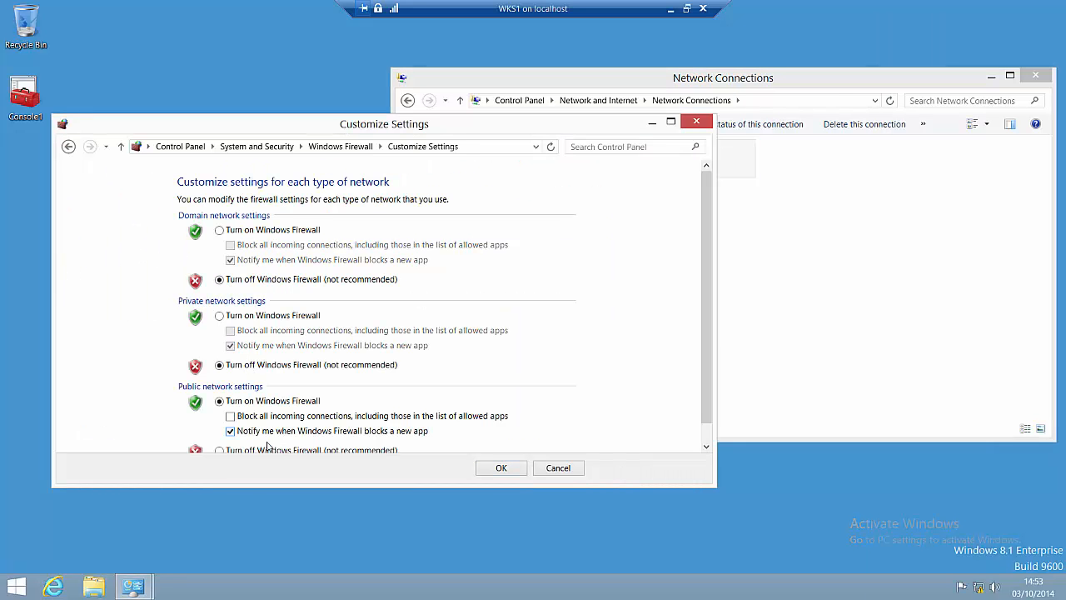
{"action": "left_click", "coordinate": [268, 450]}
{"action": "left_click", "coordinate": [496, 471]}
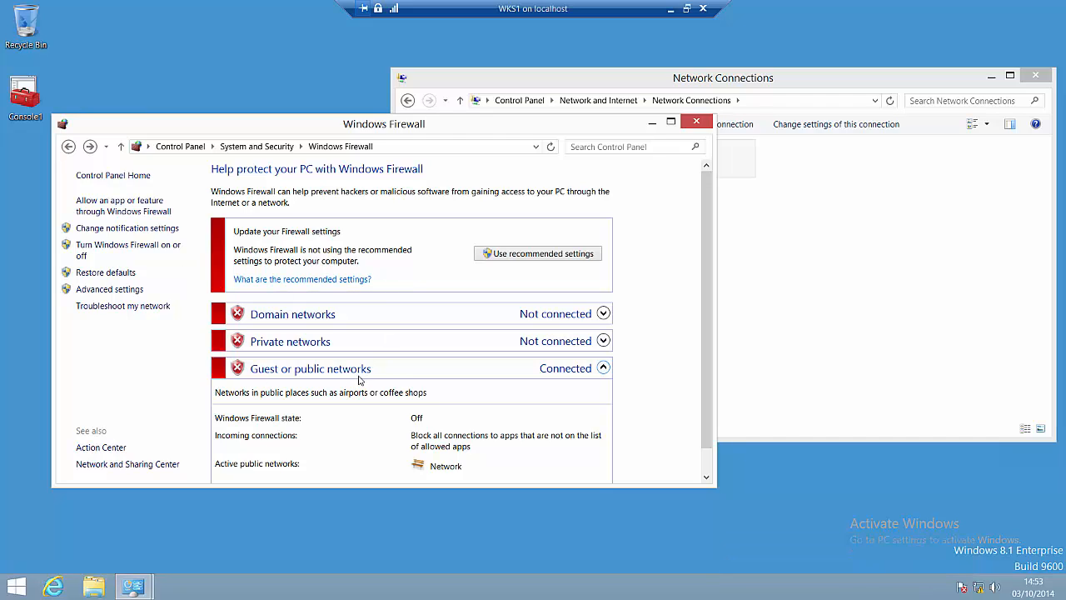
{"action": "left_click", "coordinate": [860, 322]}
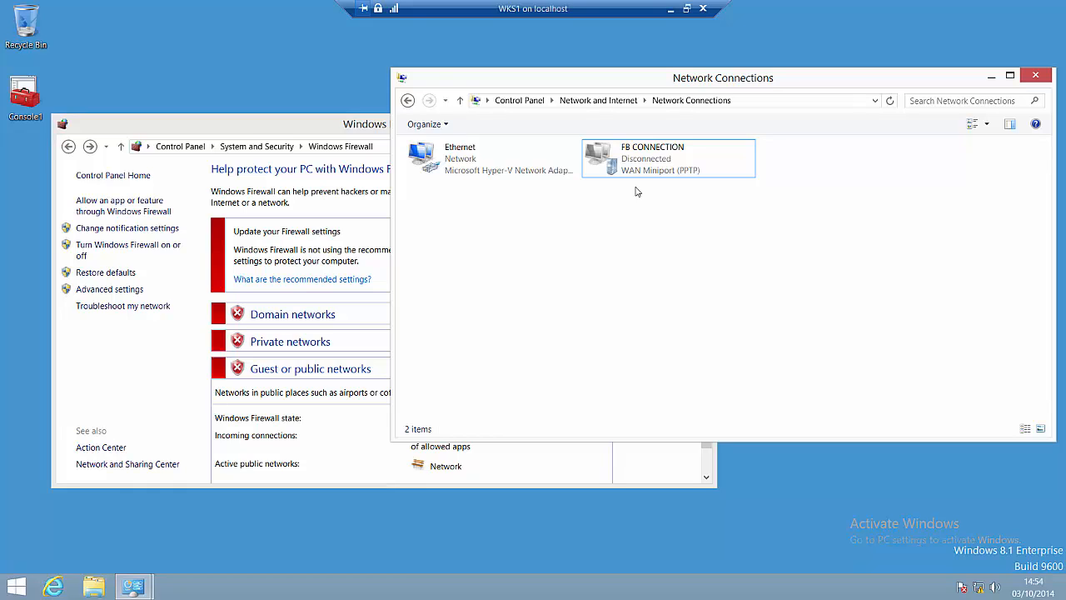
Step: Attempt to connect FB CONNECTION with the firewall off, getting Error 812
{"action": "right_click", "coordinate": [628, 165]}
{"action": "left_click", "coordinate": [645, 185]}
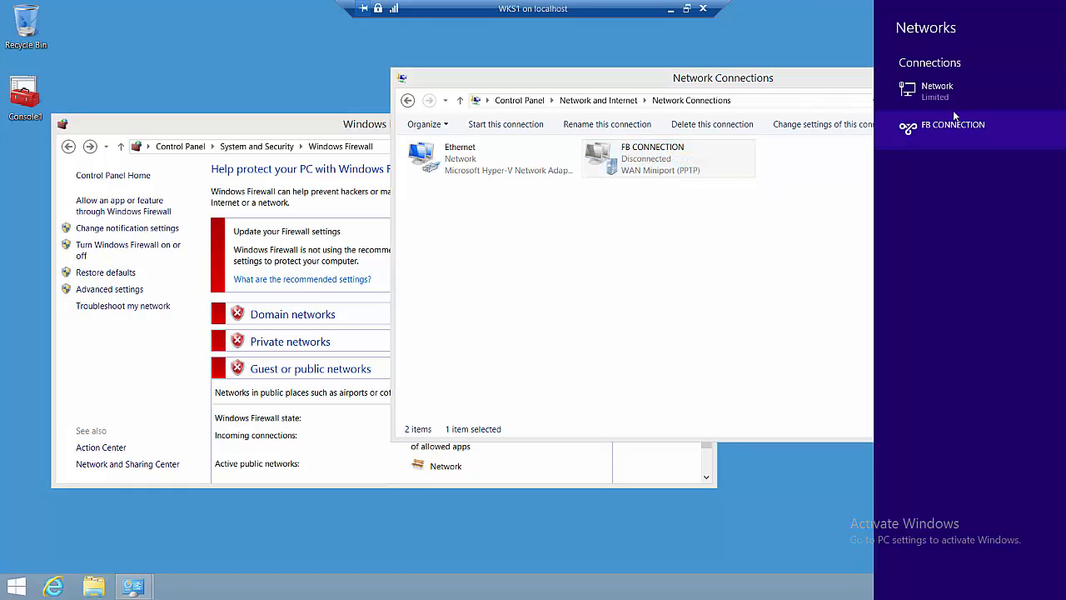
{"action": "left_click", "coordinate": [953, 125]}
{"action": "left_click", "coordinate": [1020, 156]}
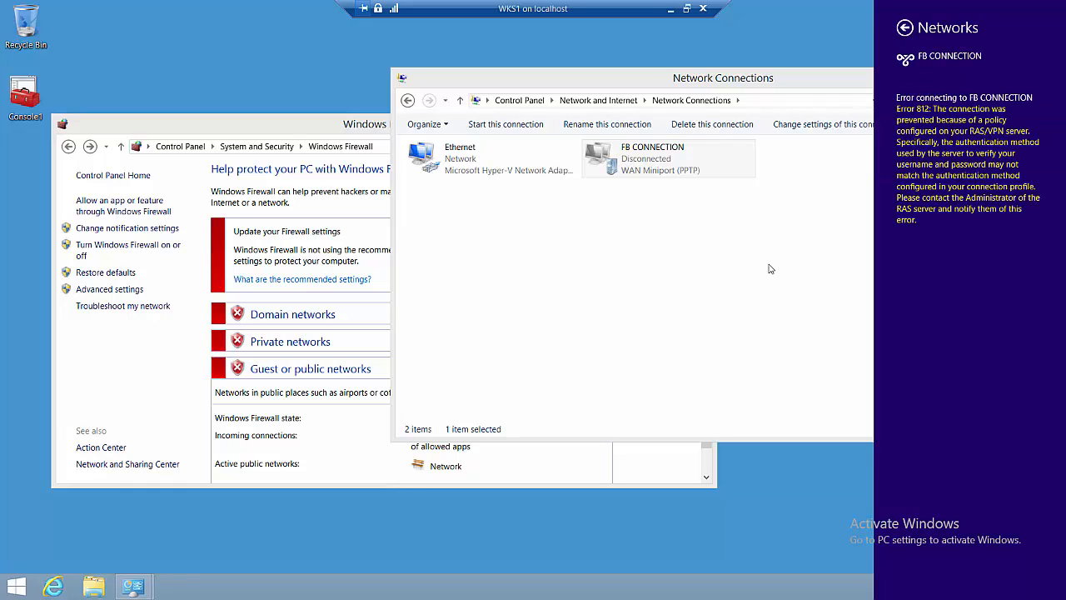
Step: Turn Windows Firewall back on for private, domain and public networks
{"action": "left_click", "coordinate": [160, 252]}
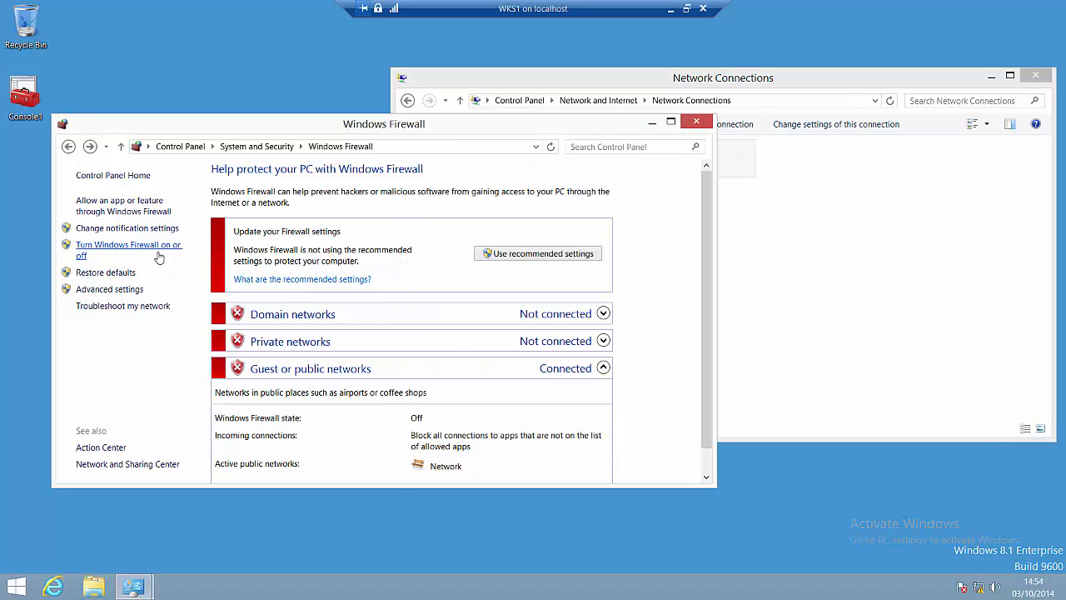
{"action": "left_click", "coordinate": [221, 315]}
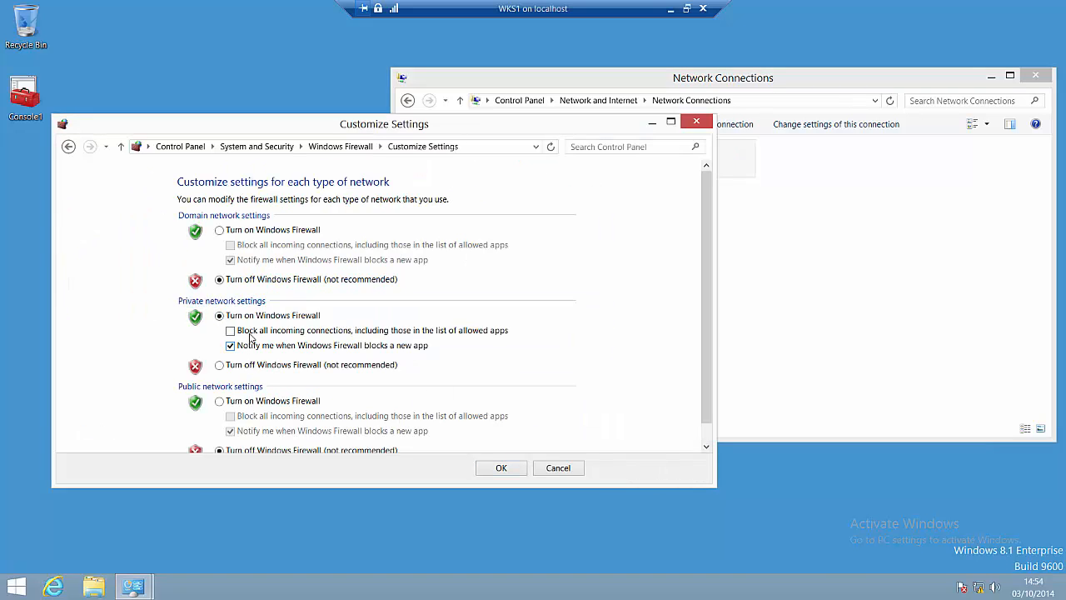
{"action": "left_click", "coordinate": [268, 231]}
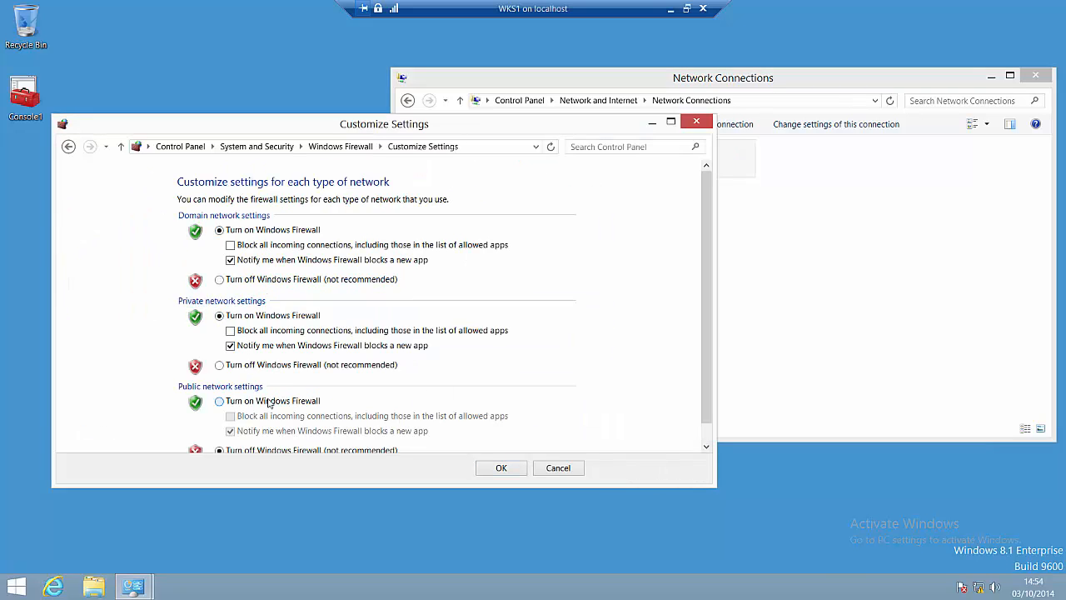
{"action": "left_click", "coordinate": [268, 401]}
{"action": "left_click", "coordinate": [506, 468]}
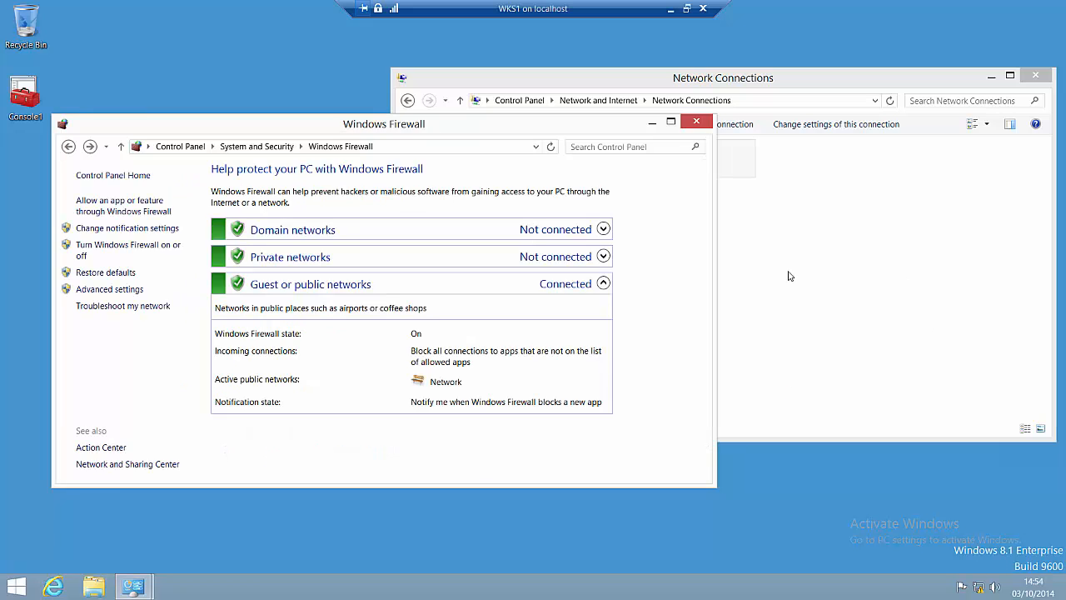
Step: Reconnect FB CONNECTION with the firewall on, now succeeding to FB.COM
{"action": "left_click", "coordinate": [672, 189]}
{"action": "right_click", "coordinate": [656, 164]}
{"action": "left_click", "coordinate": [680, 173]}
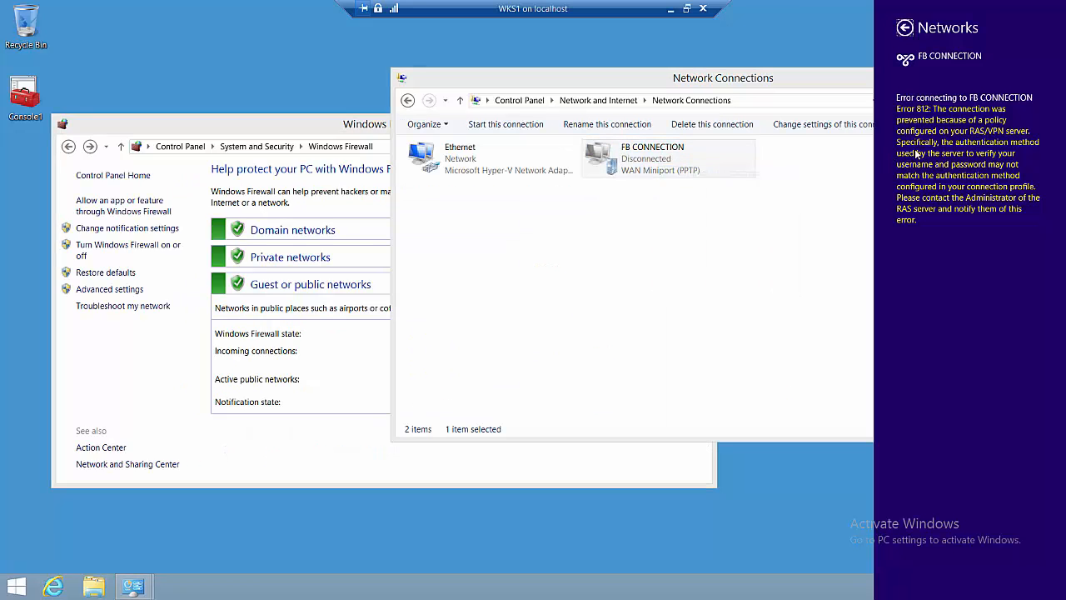
{"action": "left_click", "coordinate": [906, 28]}
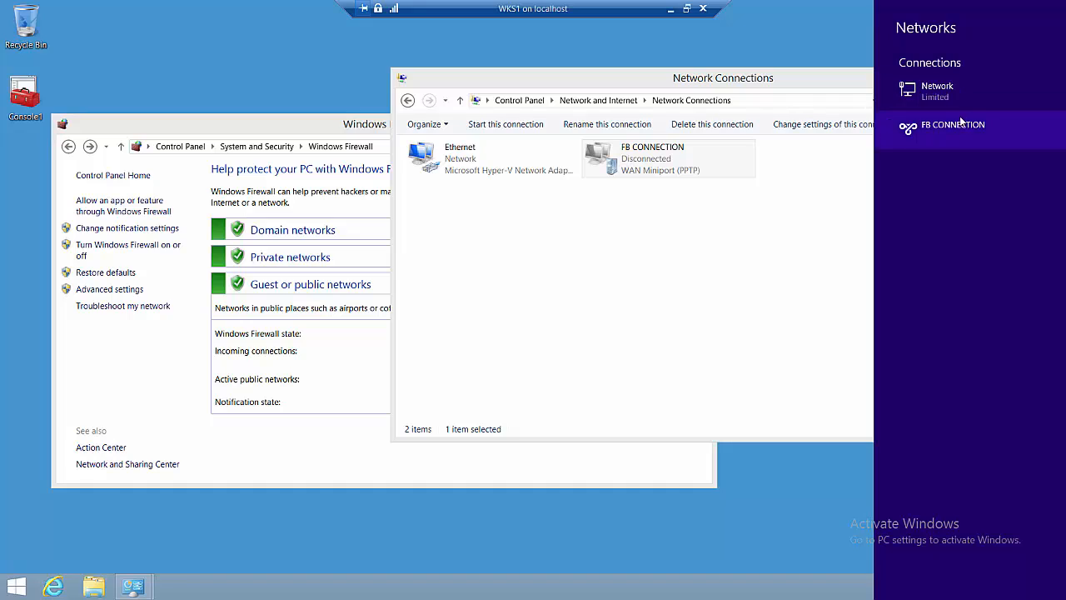
{"action": "left_click", "coordinate": [952, 125]}
{"action": "left_click", "coordinate": [1011, 153]}
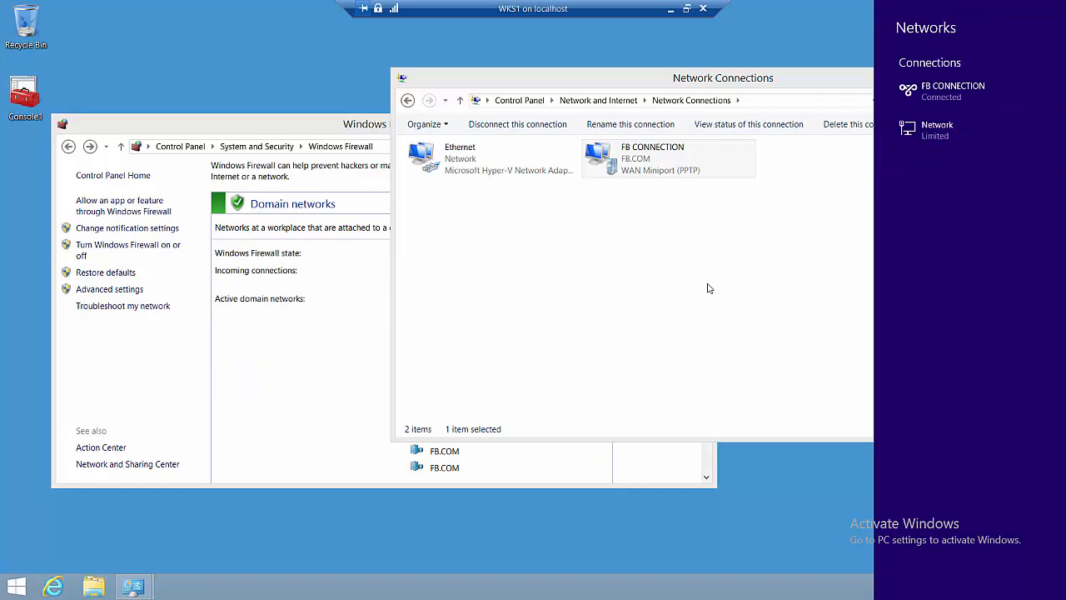